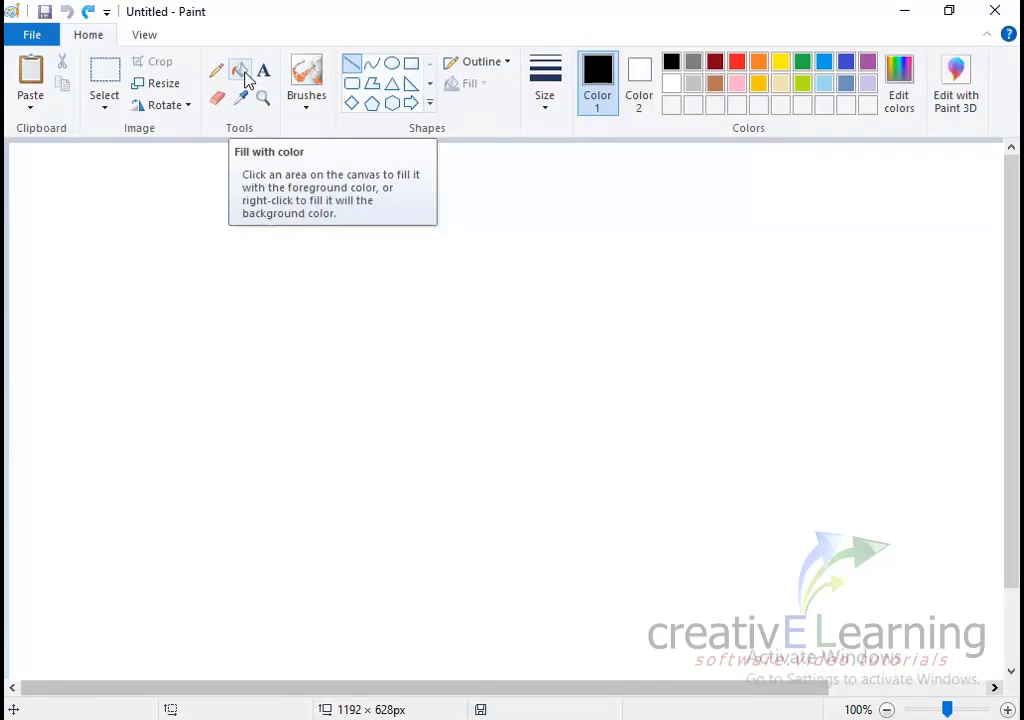
Step: Test a black fill on the canvas, undo it, and pick the Airbrush brush
click(242, 72)
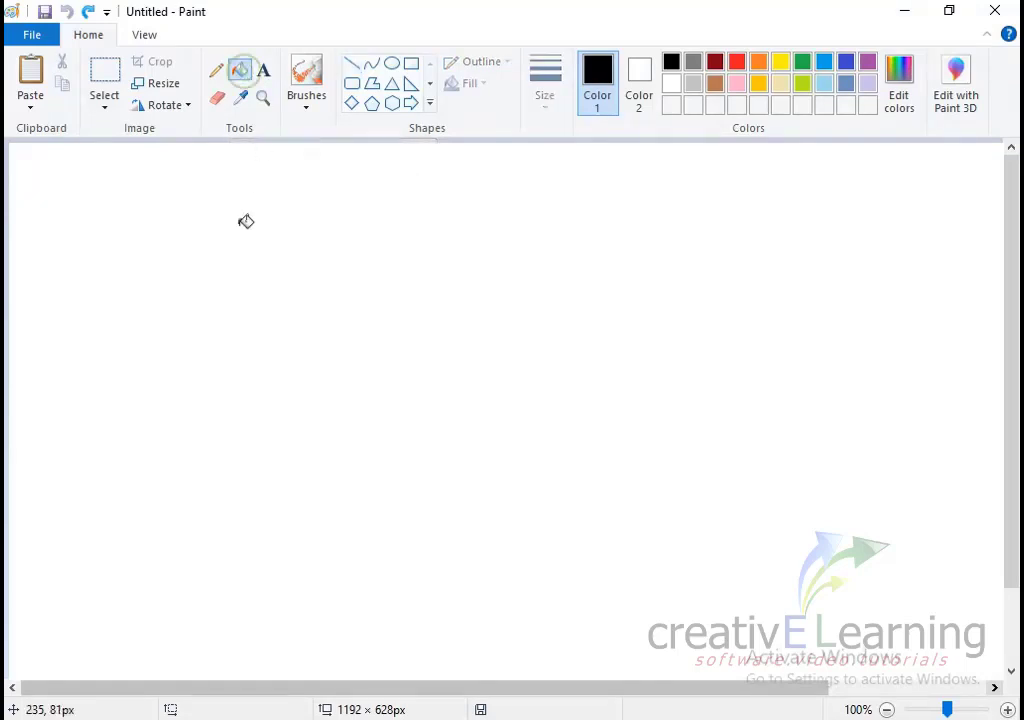
click(69, 184)
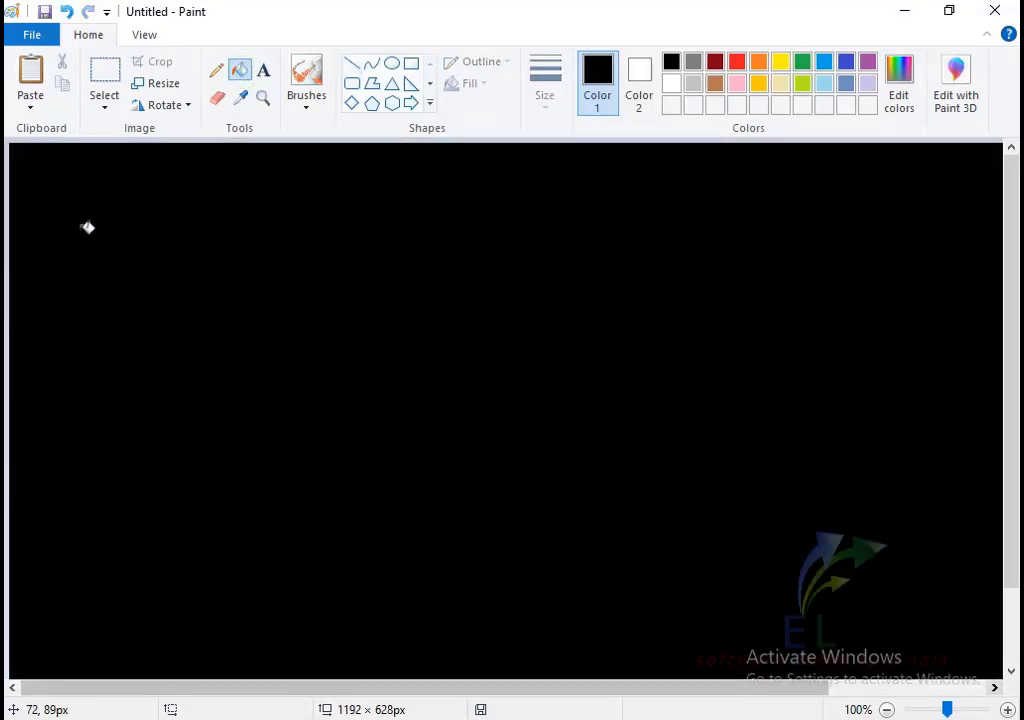
key(ctrl+z)
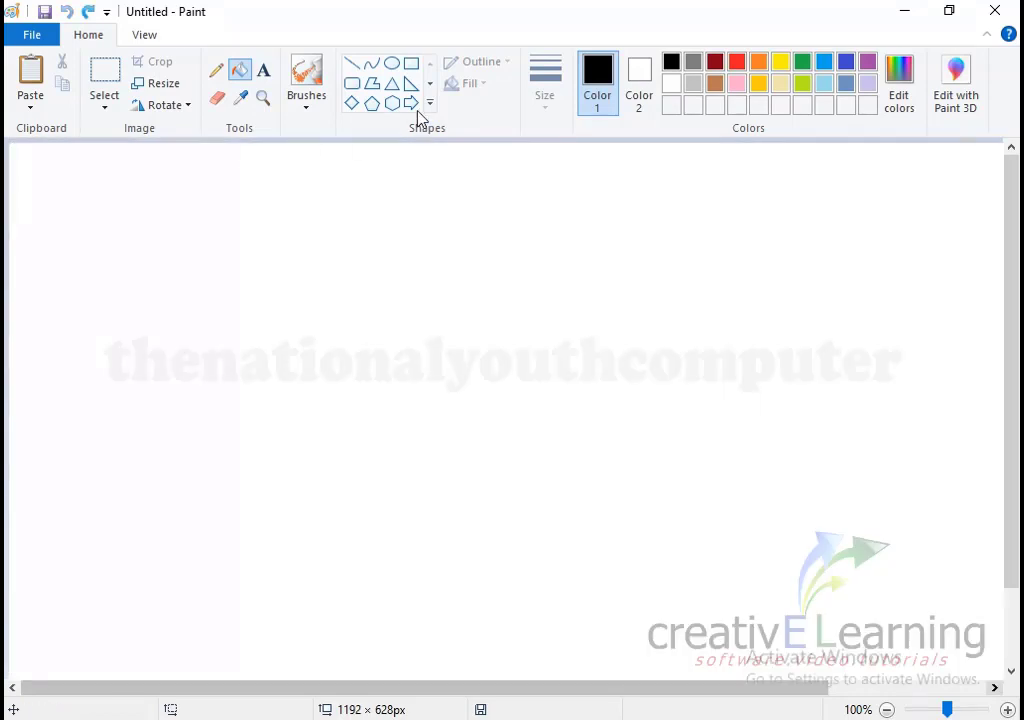
click(308, 104)
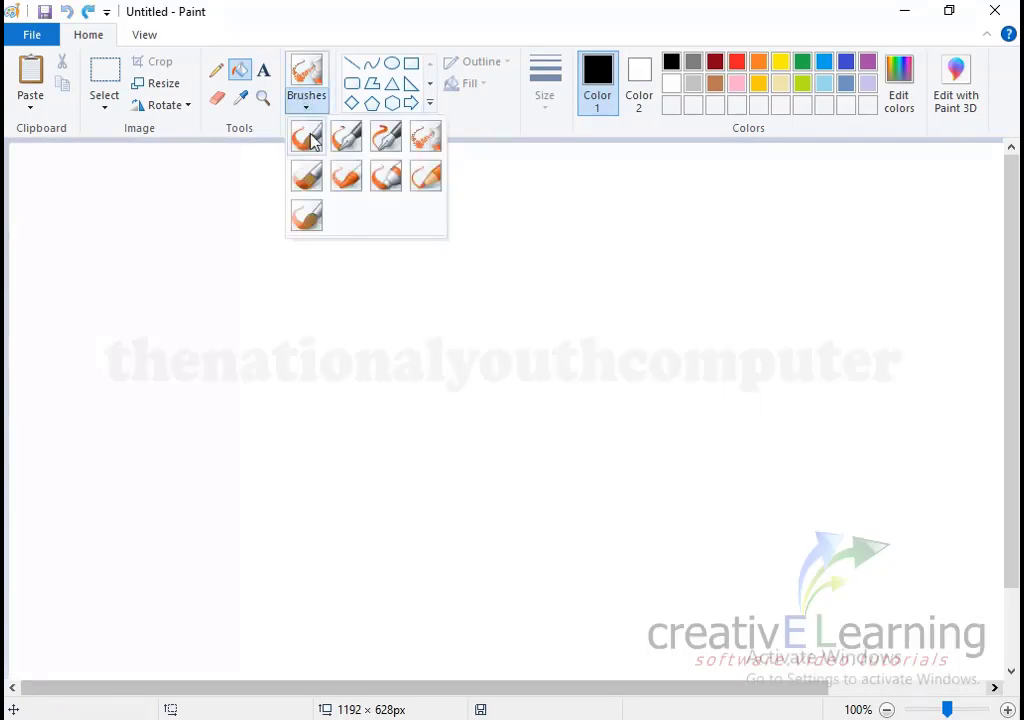
click(424, 154)
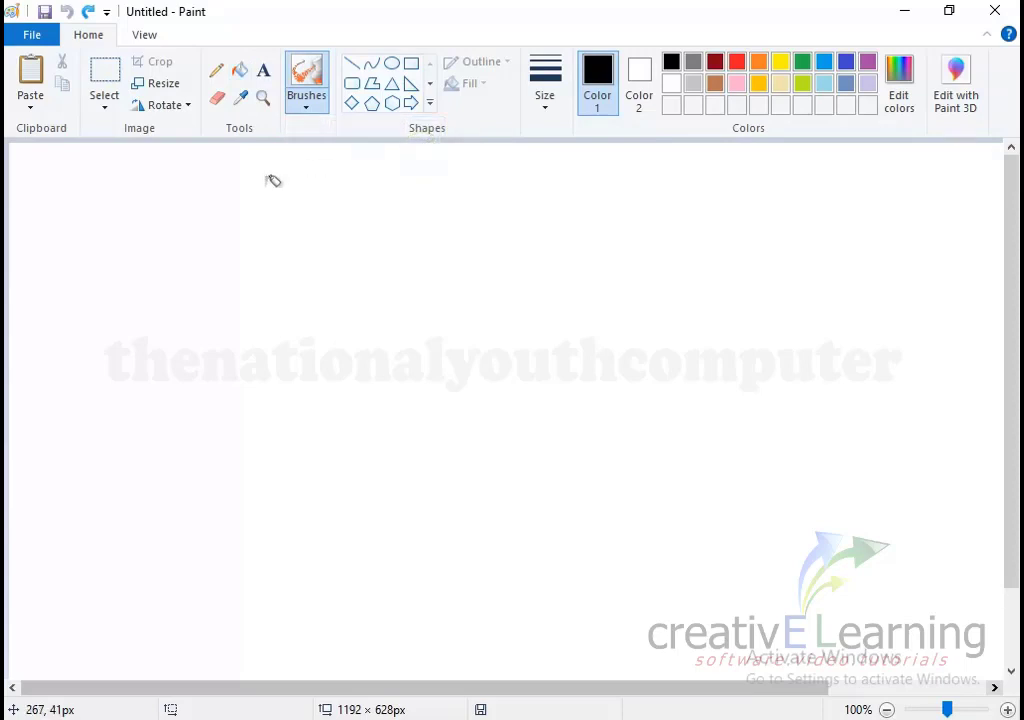
Step: Spray six black guide dots from the top-left to the lower right of the canvas
click(58, 190)
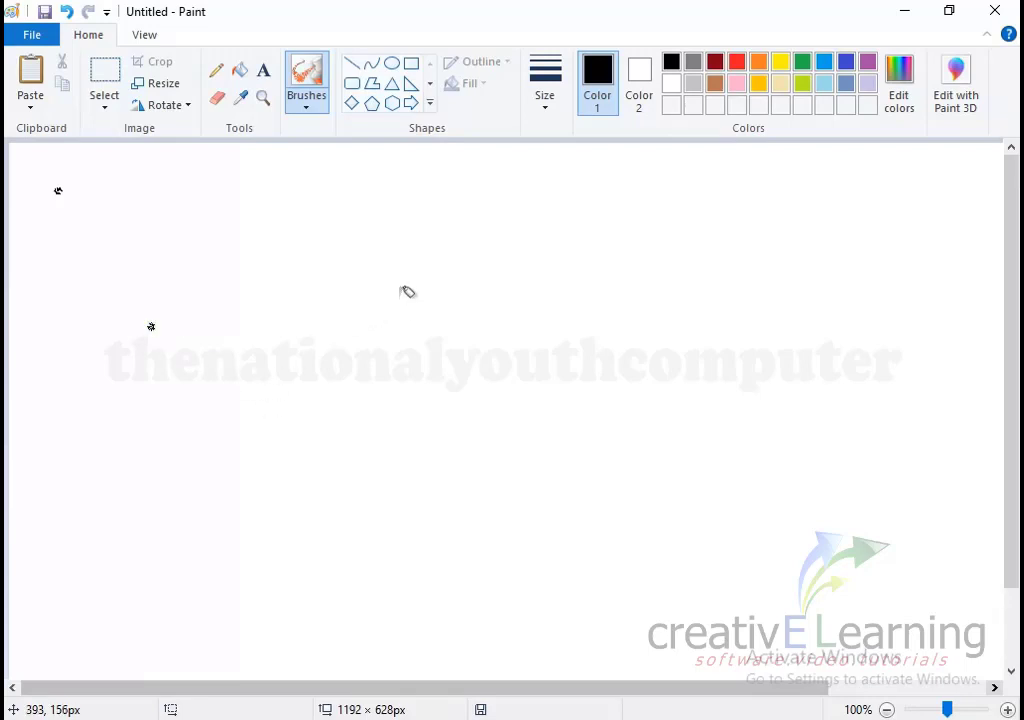
click(399, 296)
click(649, 324)
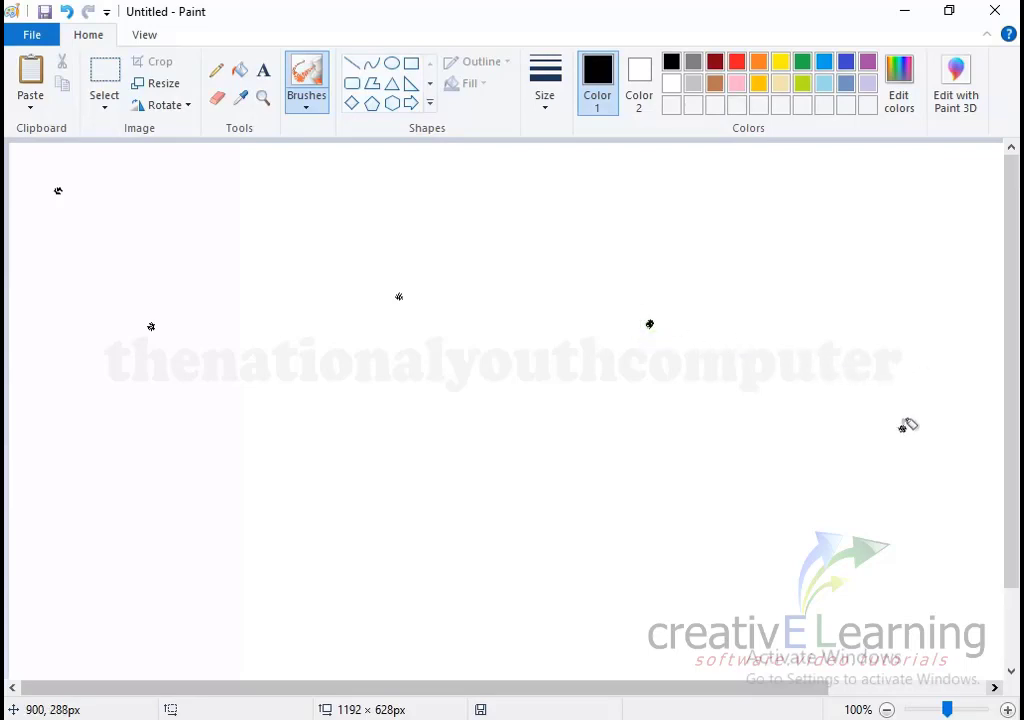
click(416, 484)
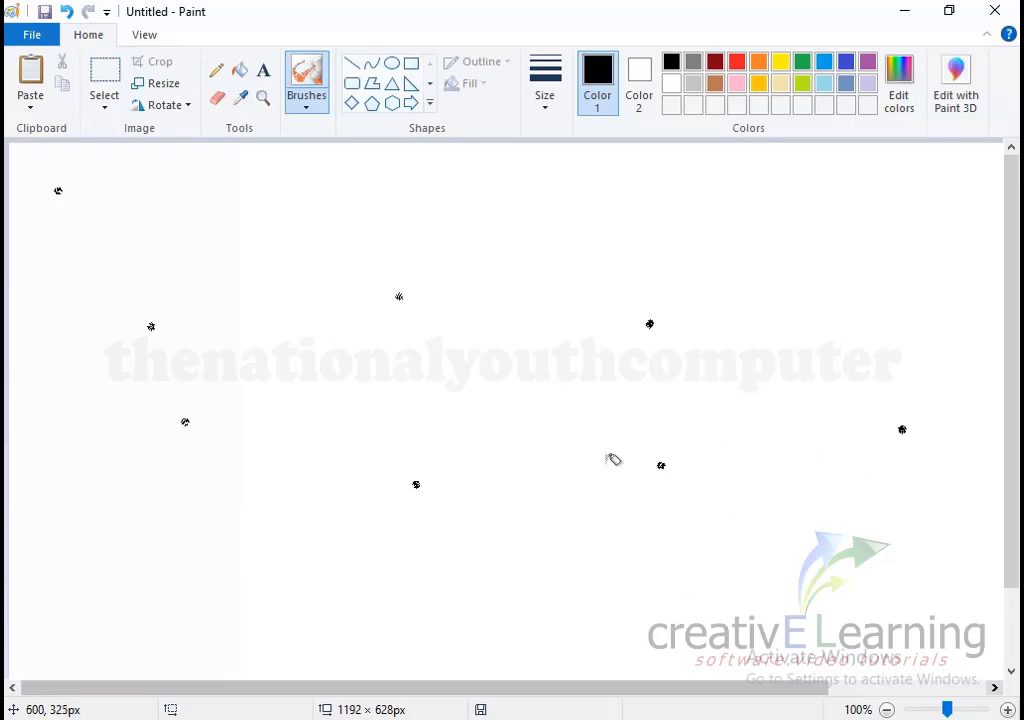
click(729, 457)
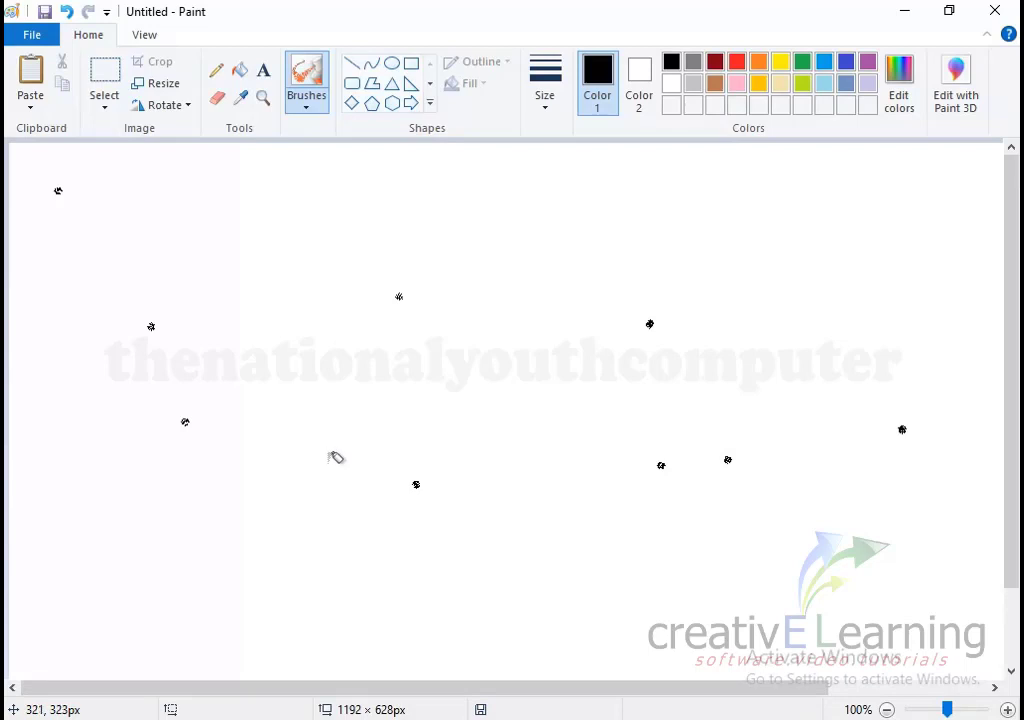
click(328, 463)
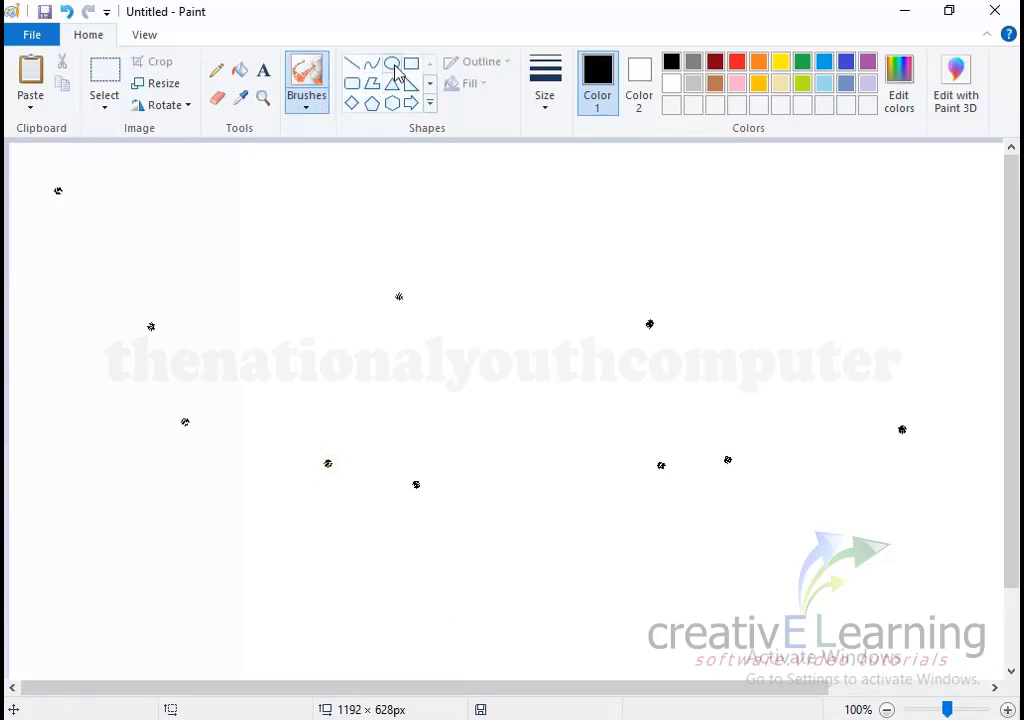
Step: Erase the top-left guide dot and draw an oval head there with a chosen outline thickness
click(240, 97)
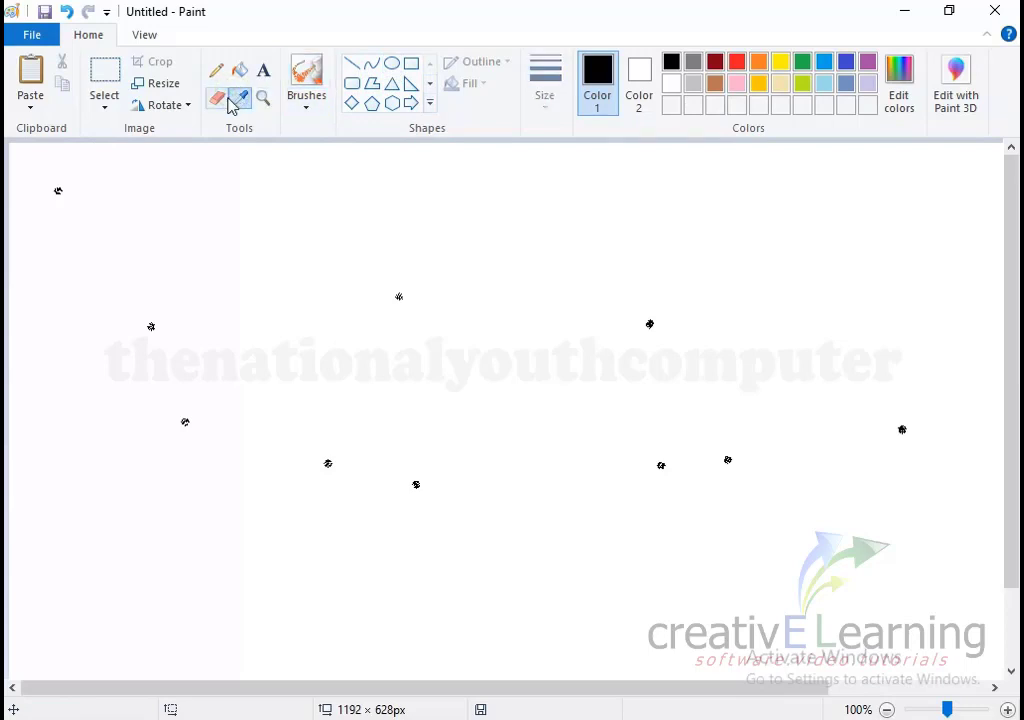
click(217, 97)
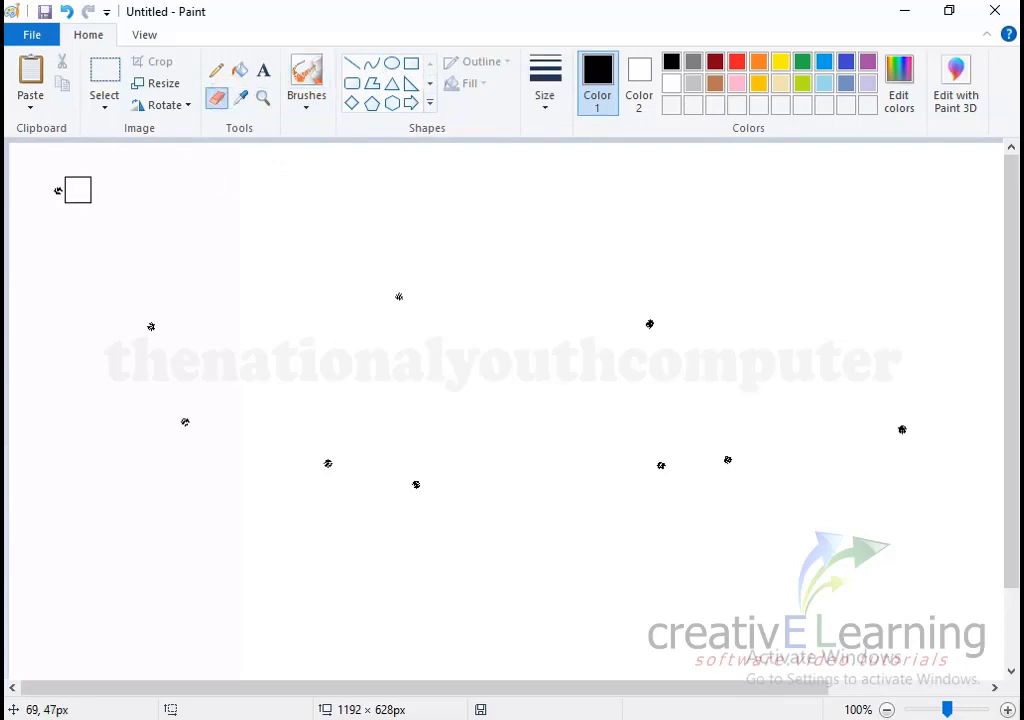
click(68, 190)
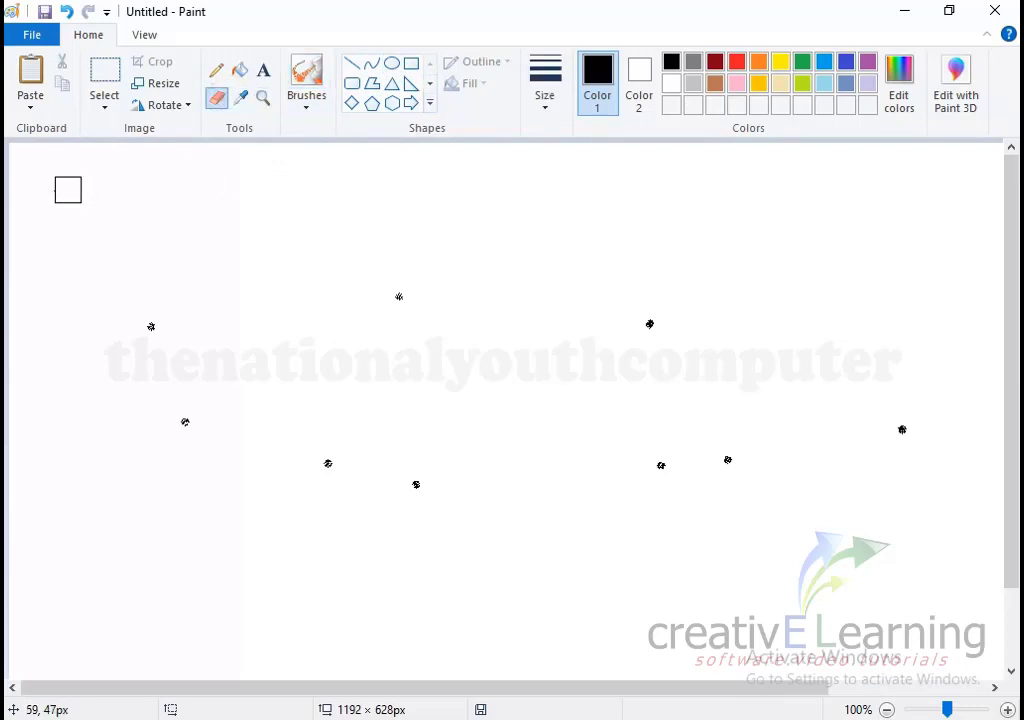
click(391, 63)
drag(39, 180, 106, 213)
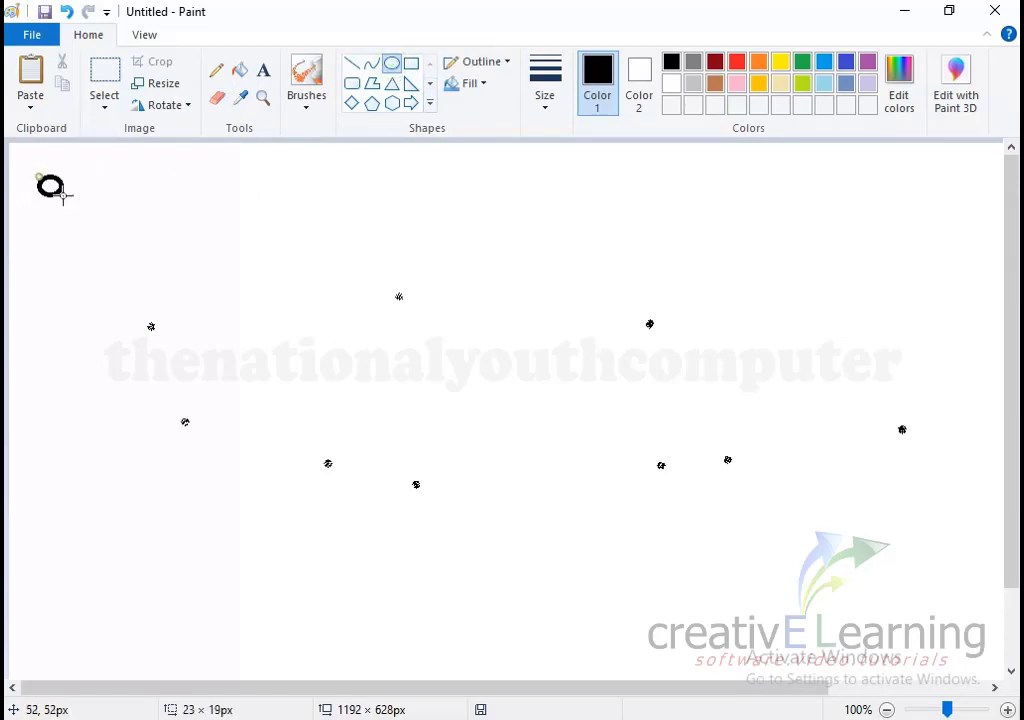
click(548, 100)
click(557, 190)
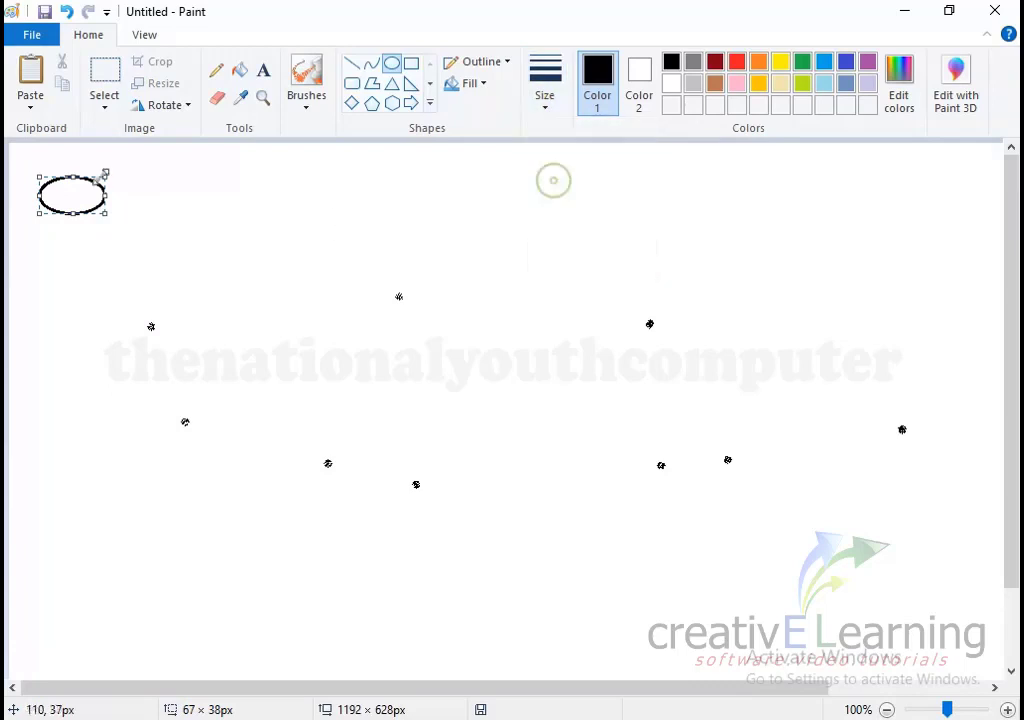
Step: Flatten the oval, undo an extra small oval, and erase the oval's right half
drag(72, 186, 70, 186)
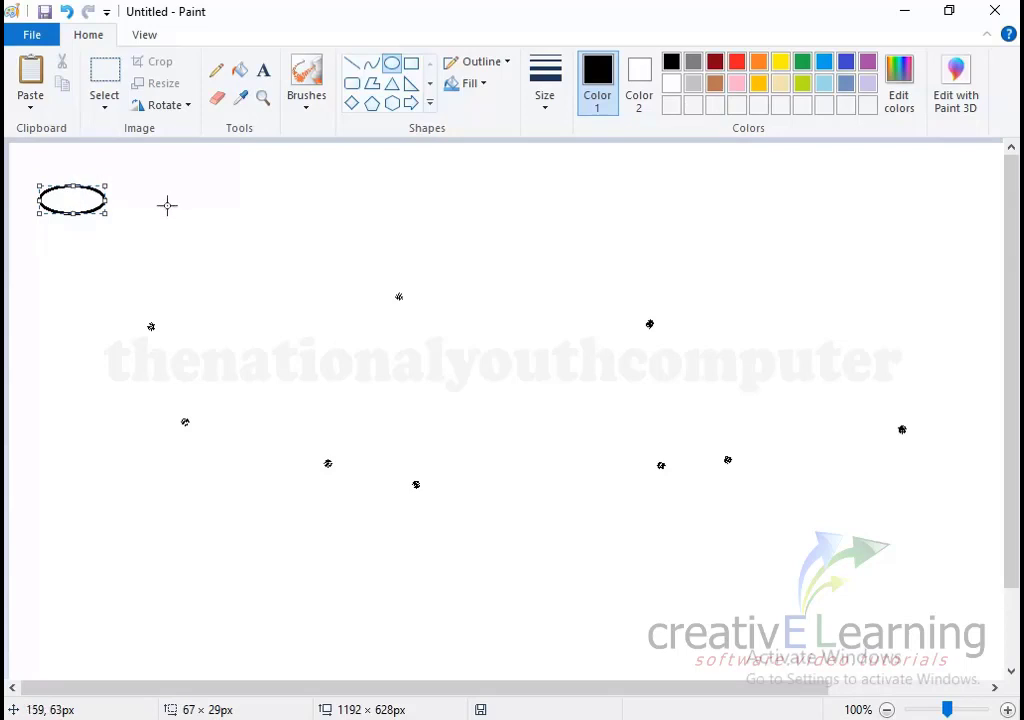
click(392, 63)
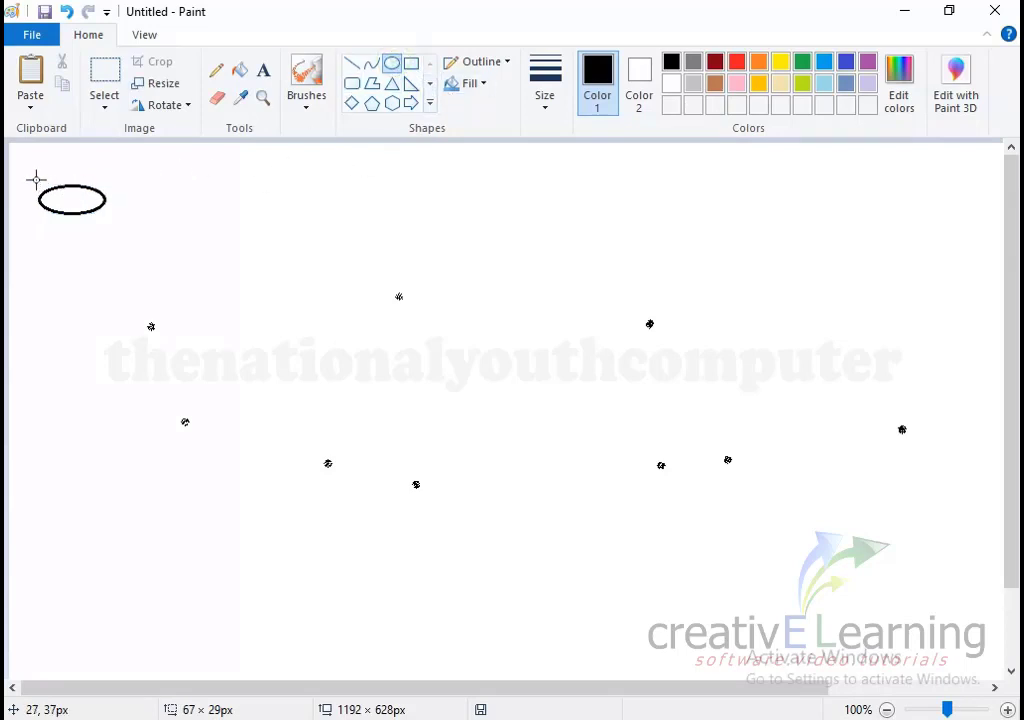
mouse_move(30, 171)
mouse_down()
mouse_move(84, 204)
mouse_move(71, 204)
mouse_up()
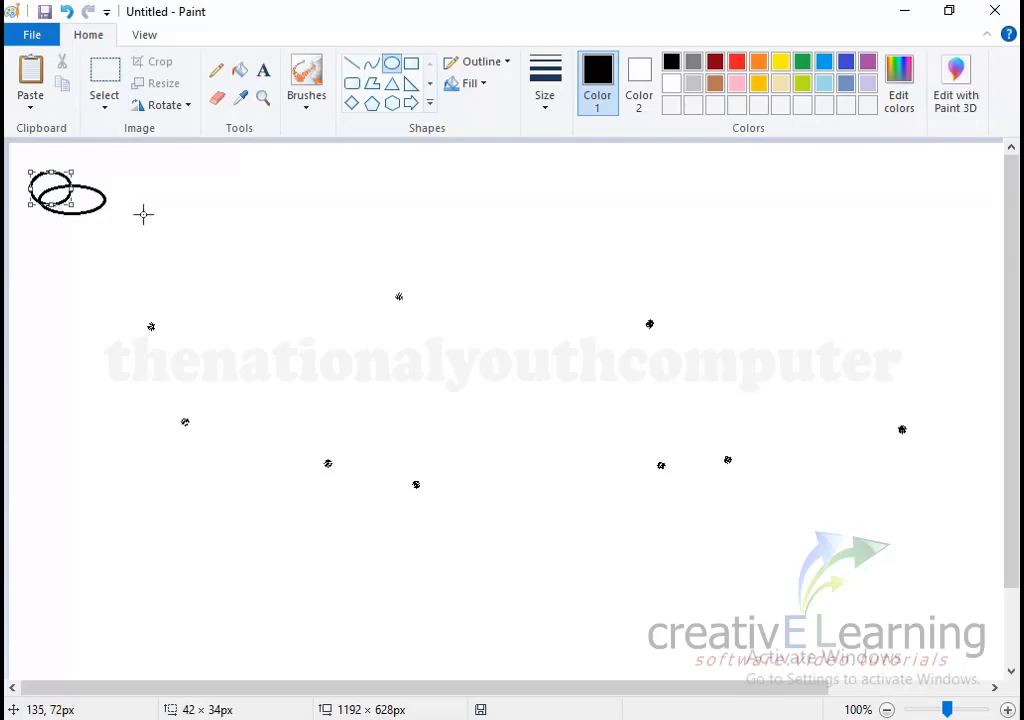
key(ctrl+z)
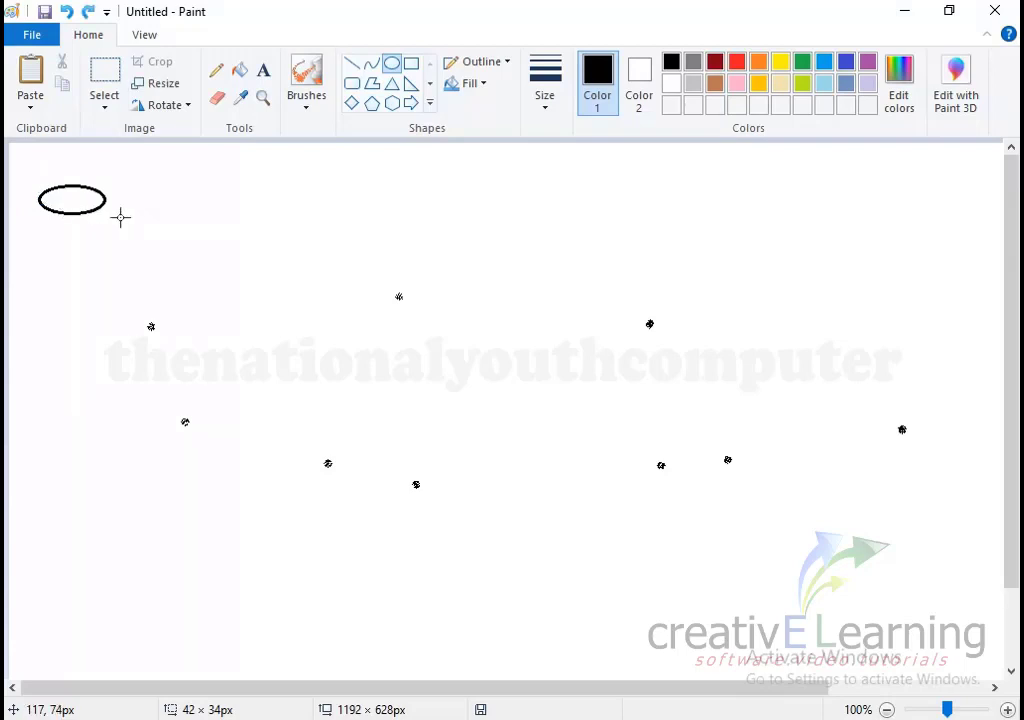
click(218, 100)
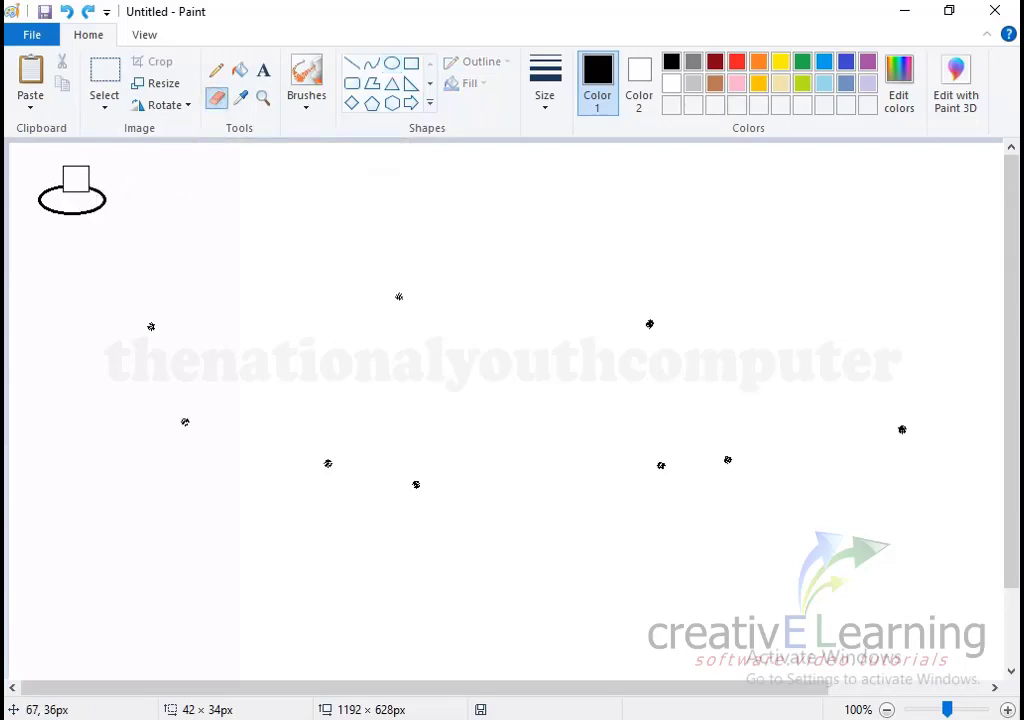
drag(89, 190, 86, 213)
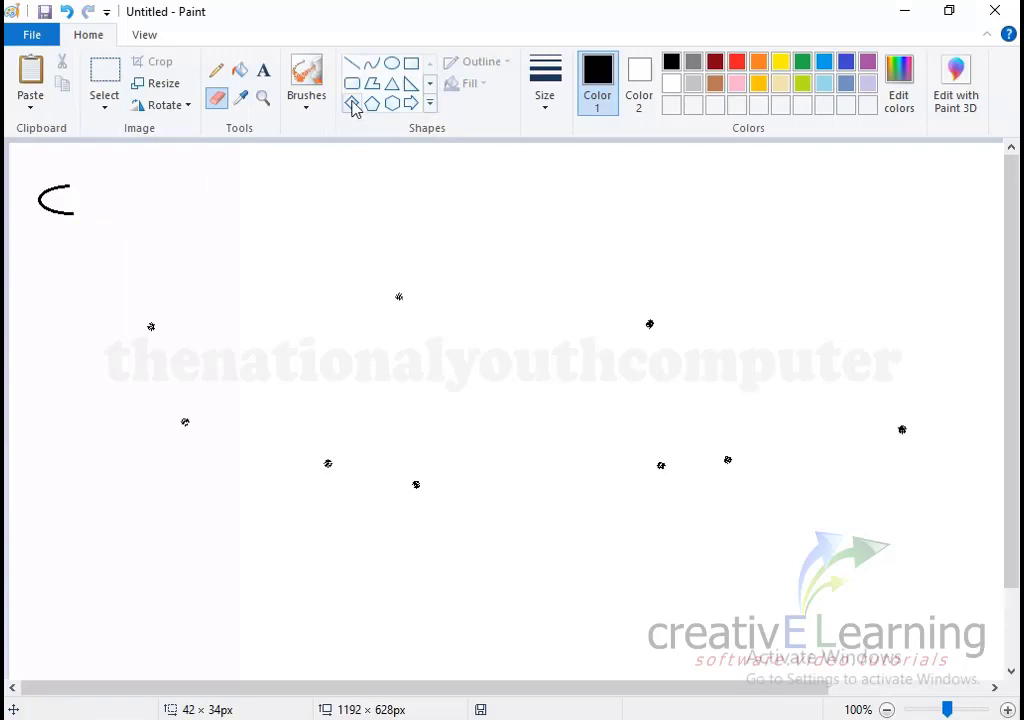
Step: Draw a curved line rightward from the arc's top after erasing the oval's upper-right part
click(371, 63)
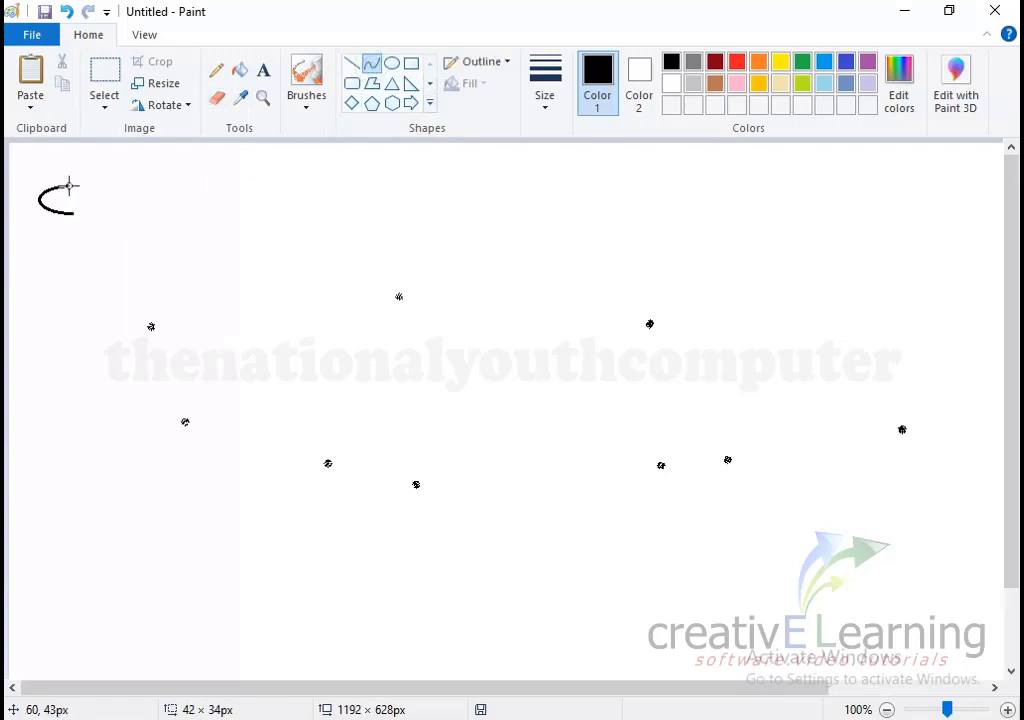
mouse_move(68, 185)
mouse_down()
mouse_move(183, 184)
mouse_move(104, 171)
mouse_move(126, 160)
mouse_move(128, 170)
mouse_move(113, 174)
mouse_up()
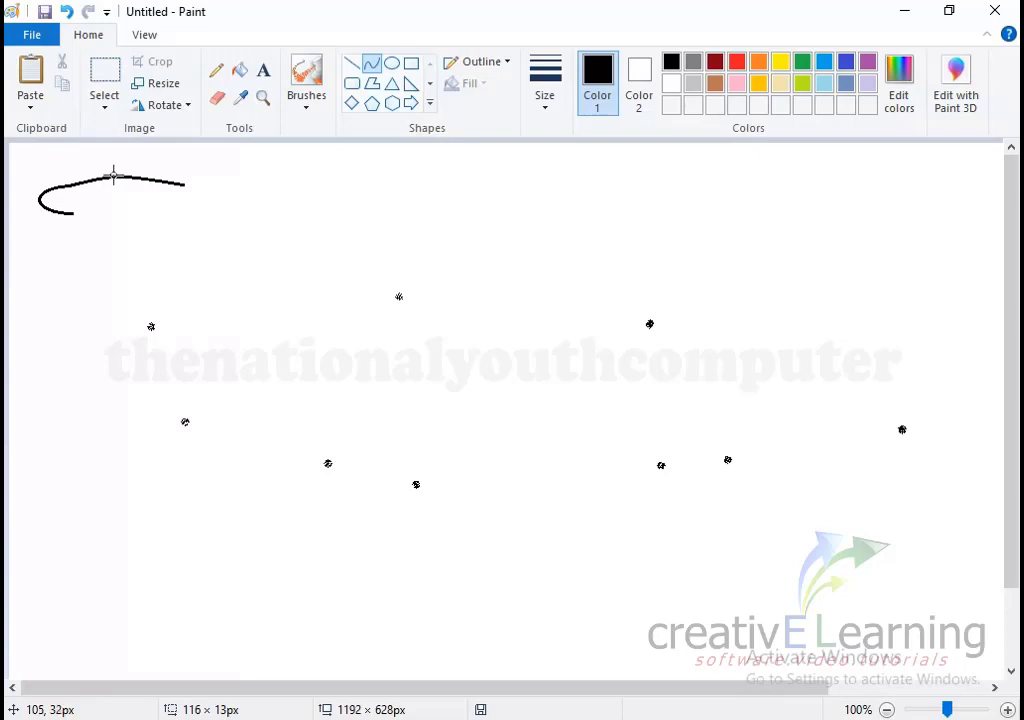
key(ctrl+z)
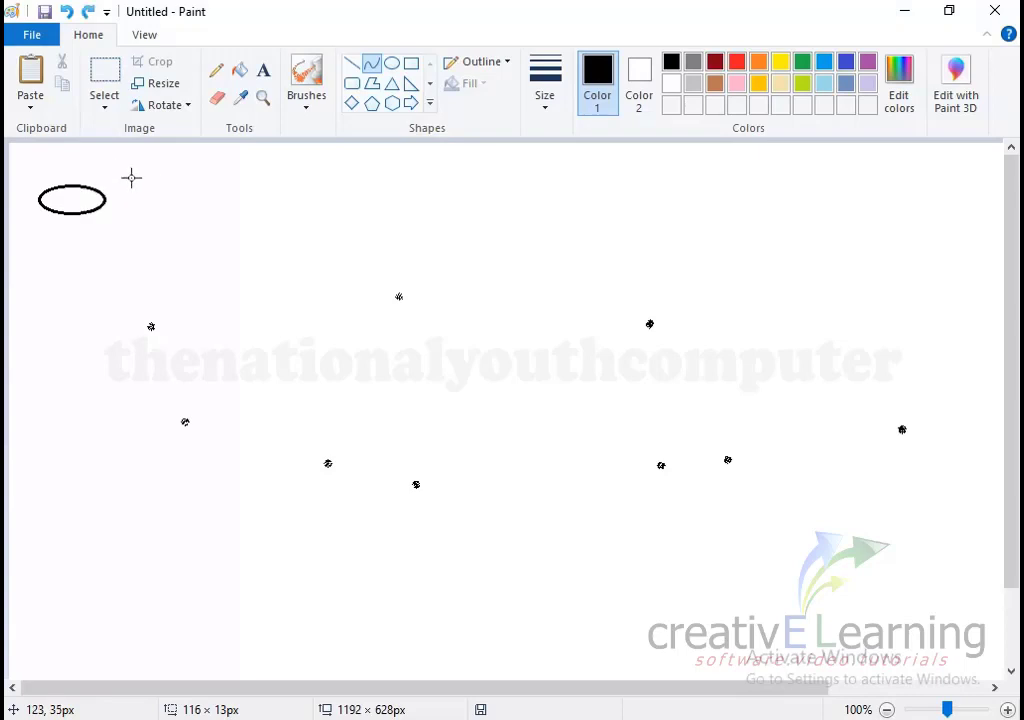
click(217, 97)
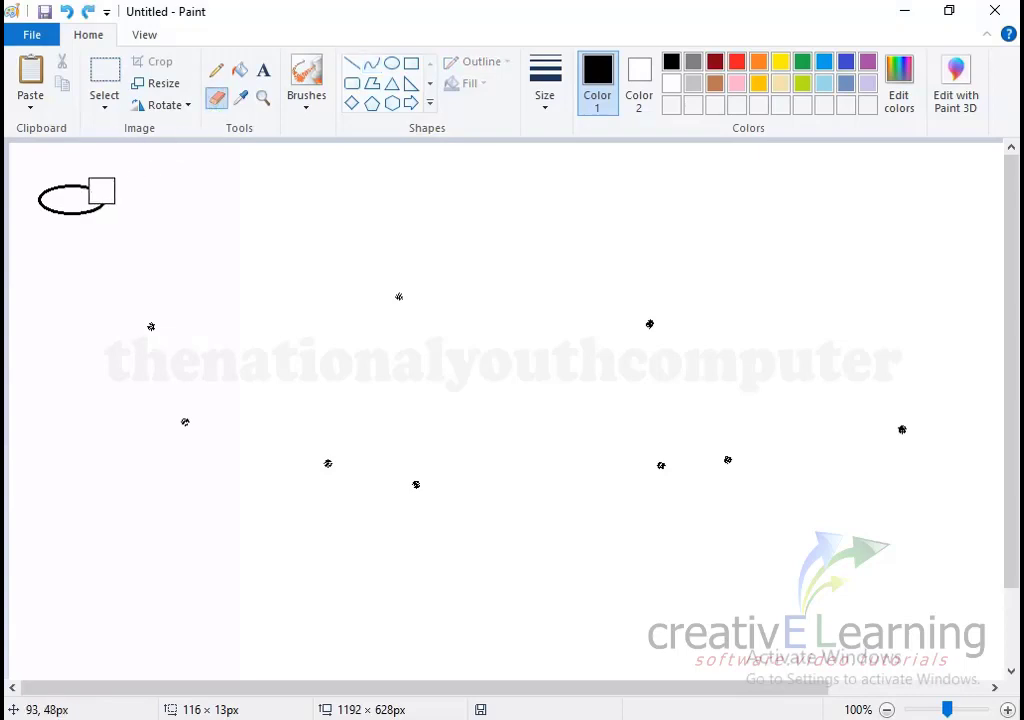
mouse_move(98, 190)
mouse_down()
mouse_move(100, 208)
mouse_move(98, 189)
mouse_move(104, 196)
mouse_up()
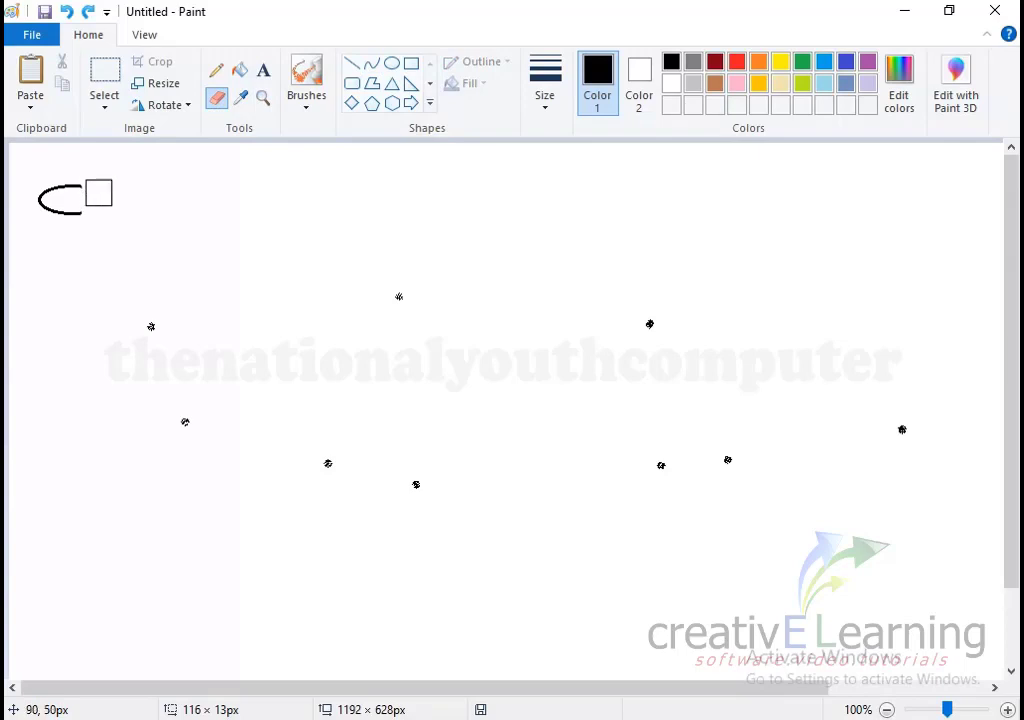
click(371, 64)
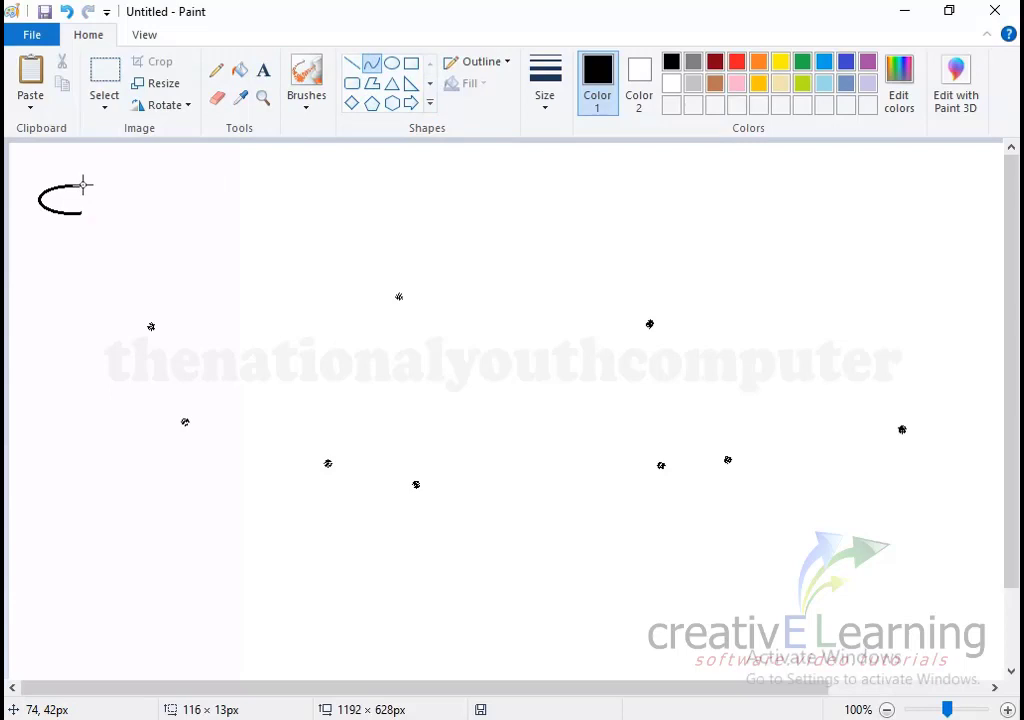
mouse_move(84, 184)
mouse_down()
mouse_move(206, 177)
mouse_move(103, 171)
mouse_move(123, 172)
mouse_up()
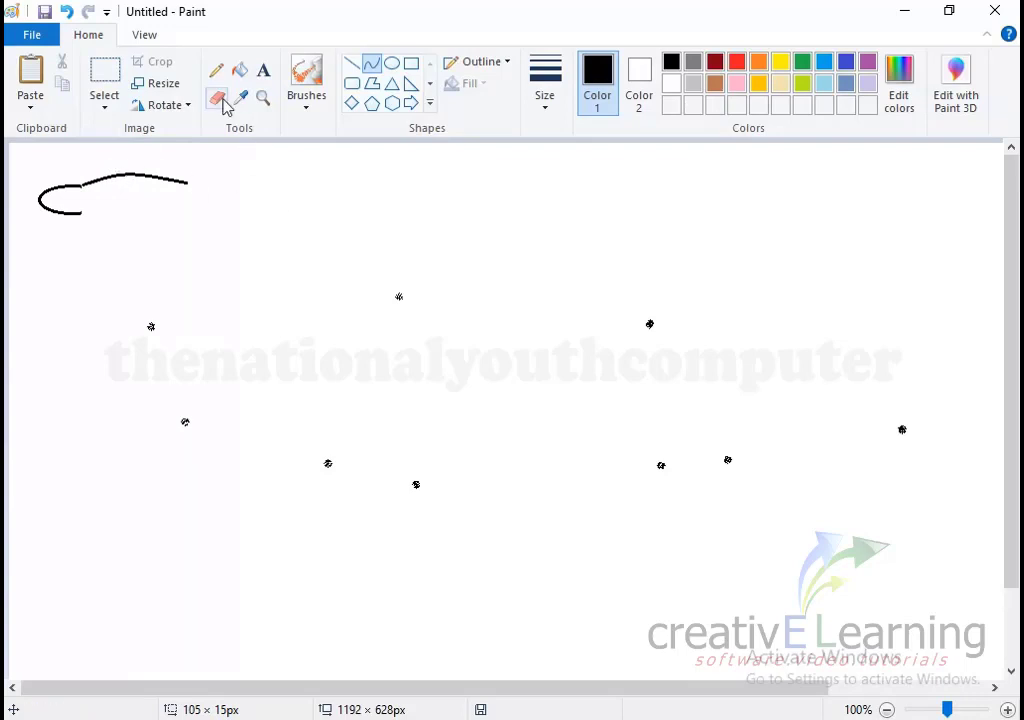
Step: Zoom in, redraw the head line rightward, arch it into a hump, then return to 100%
click(262, 98)
click(101, 180)
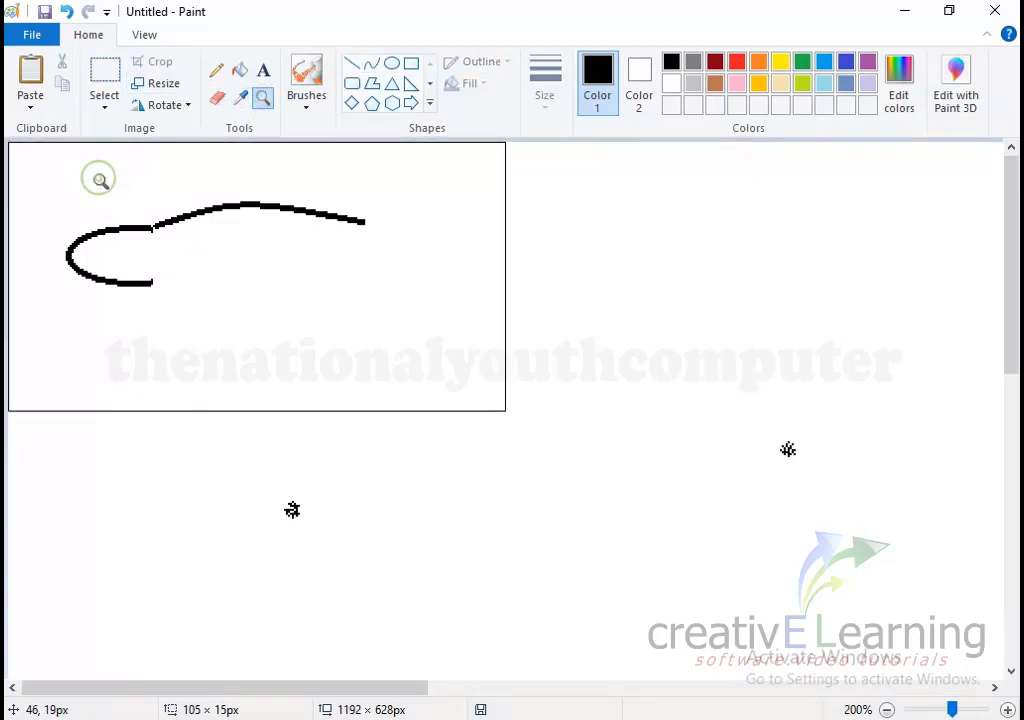
key(ctrl+z)
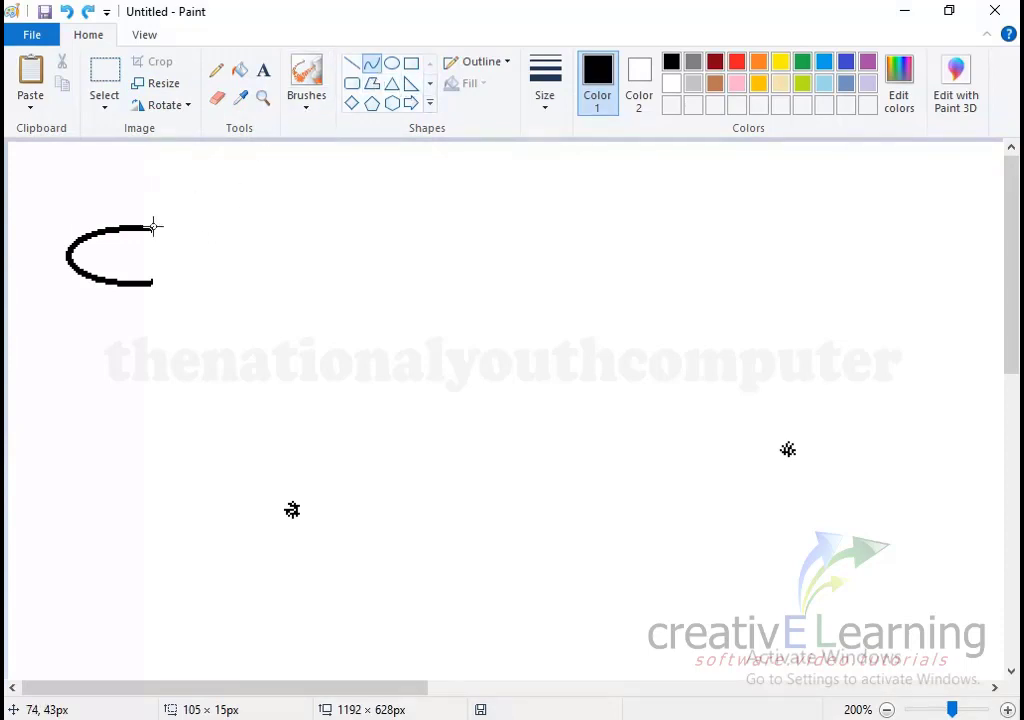
drag(150, 228, 324, 227)
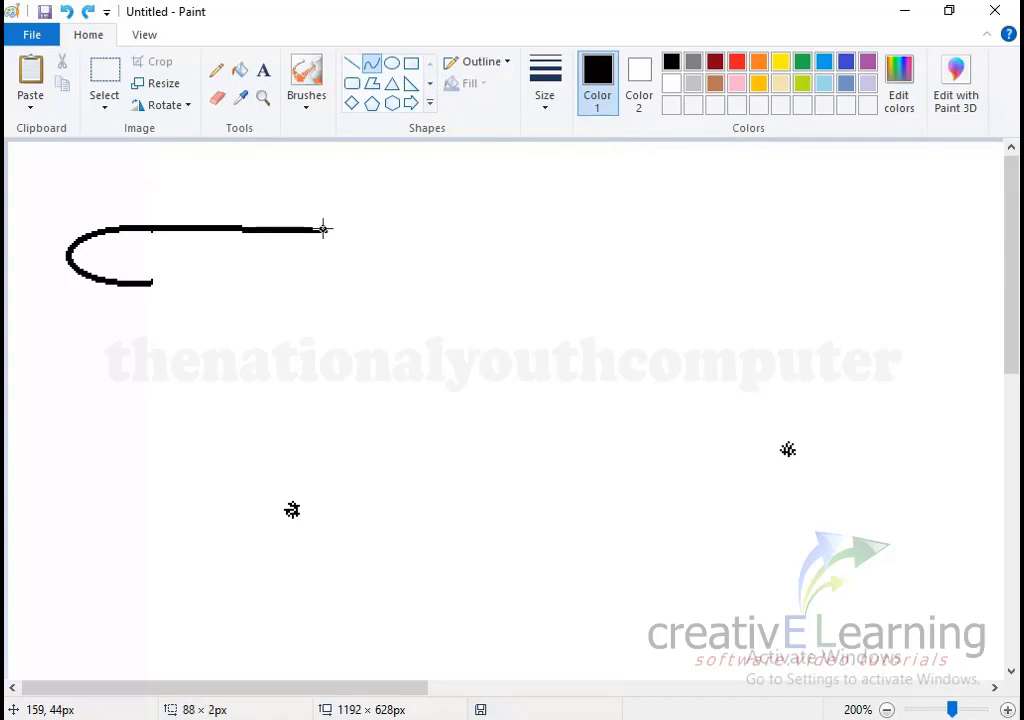
drag(261, 213, 206, 202)
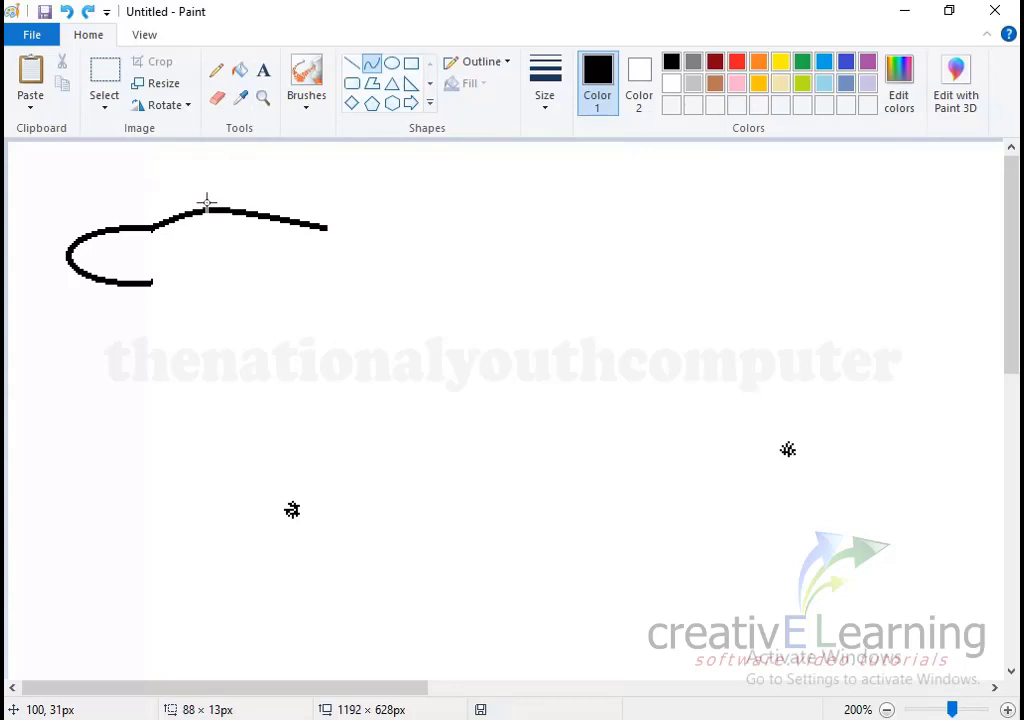
drag(206, 202, 200, 207)
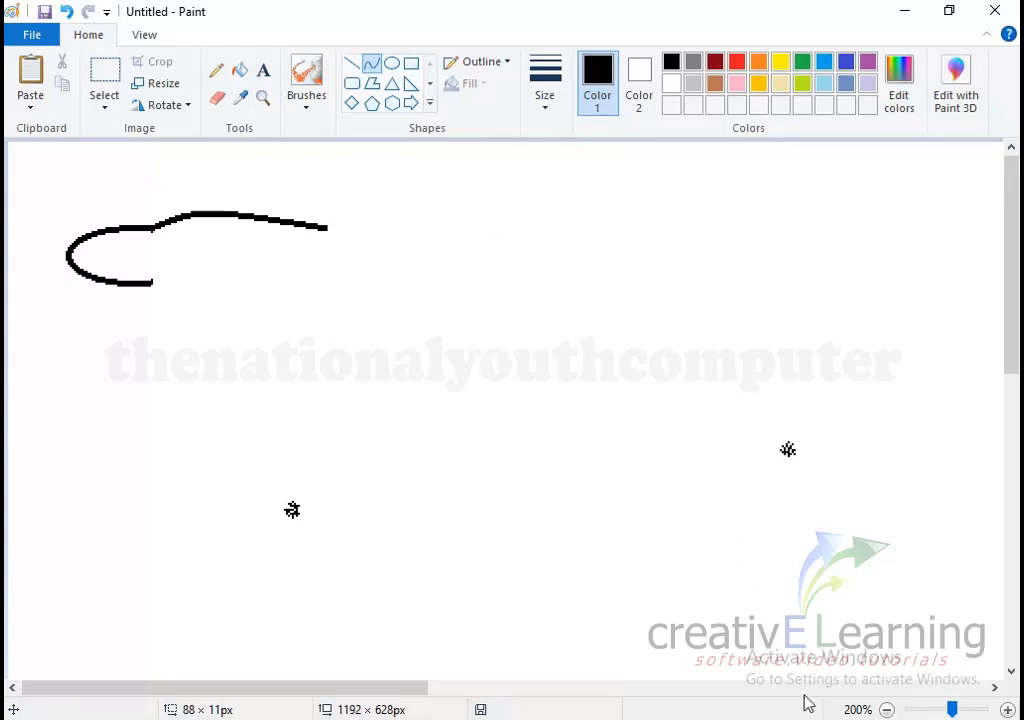
click(886, 709)
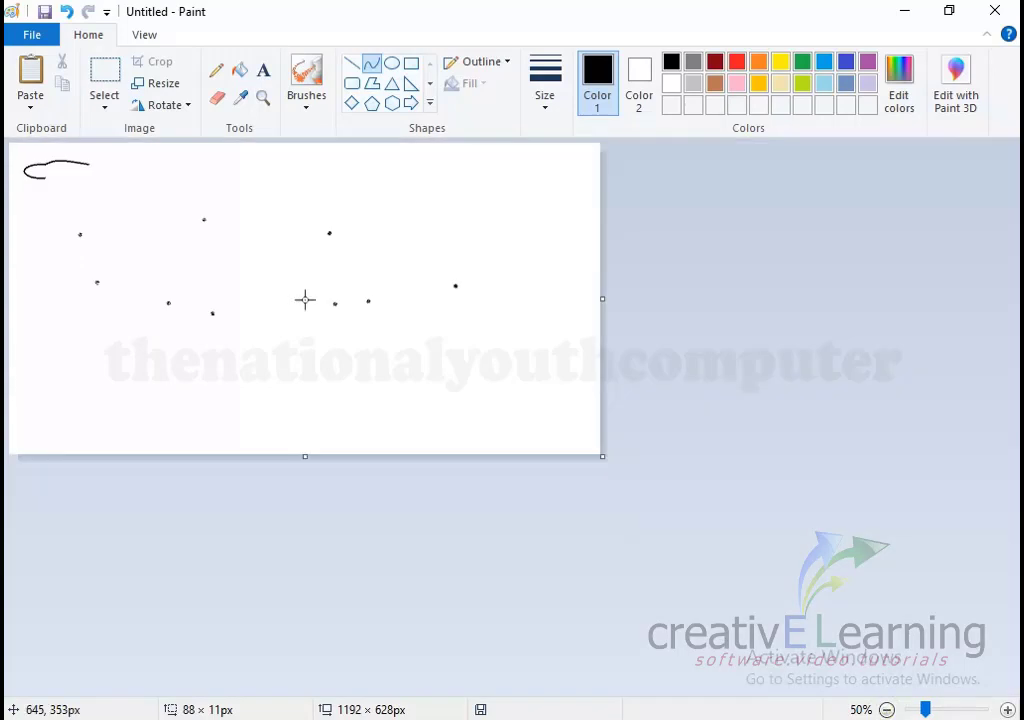
click(1007, 709)
click(1007, 709)
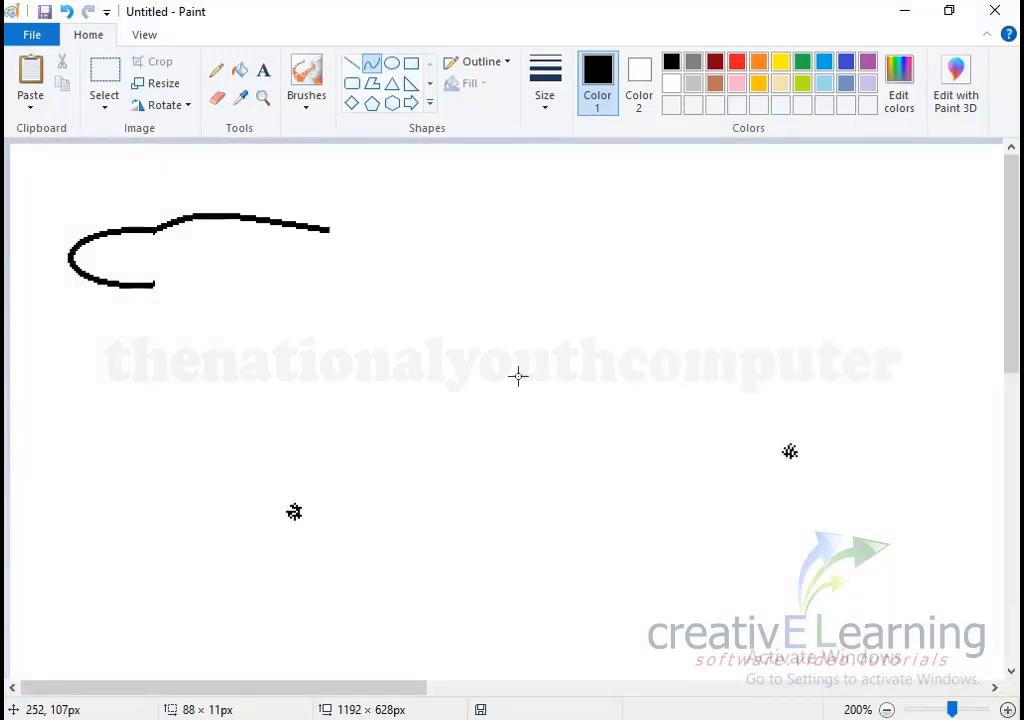
click(885, 709)
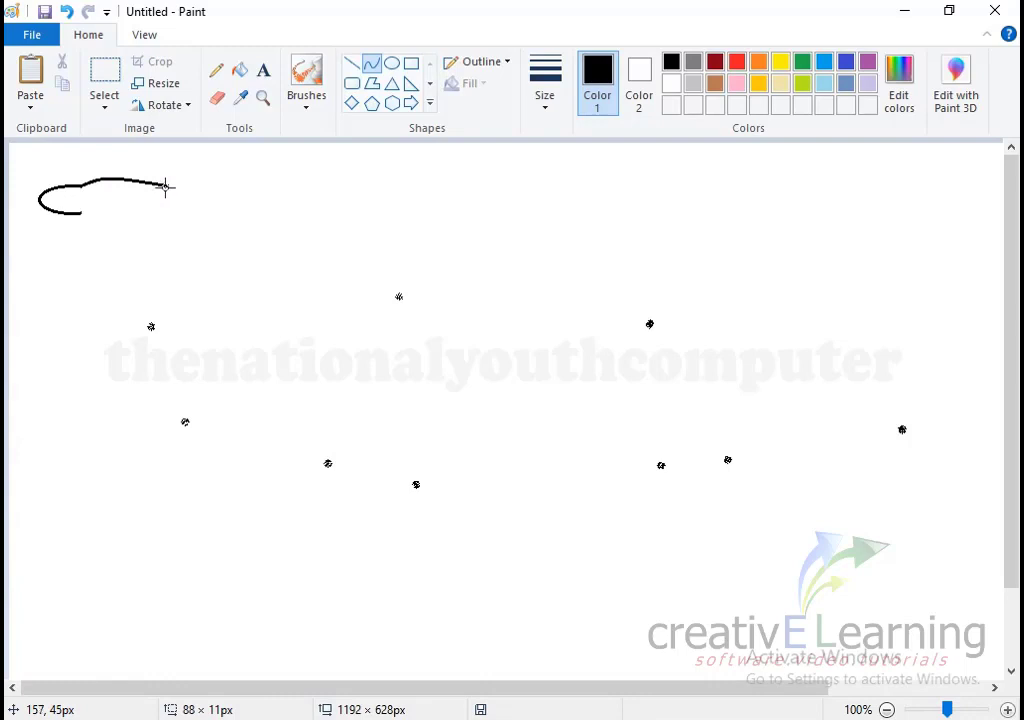
Step: Erase the overlong end of the head line and undo a trial neck curve
click(217, 97)
drag(149, 190, 167, 192)
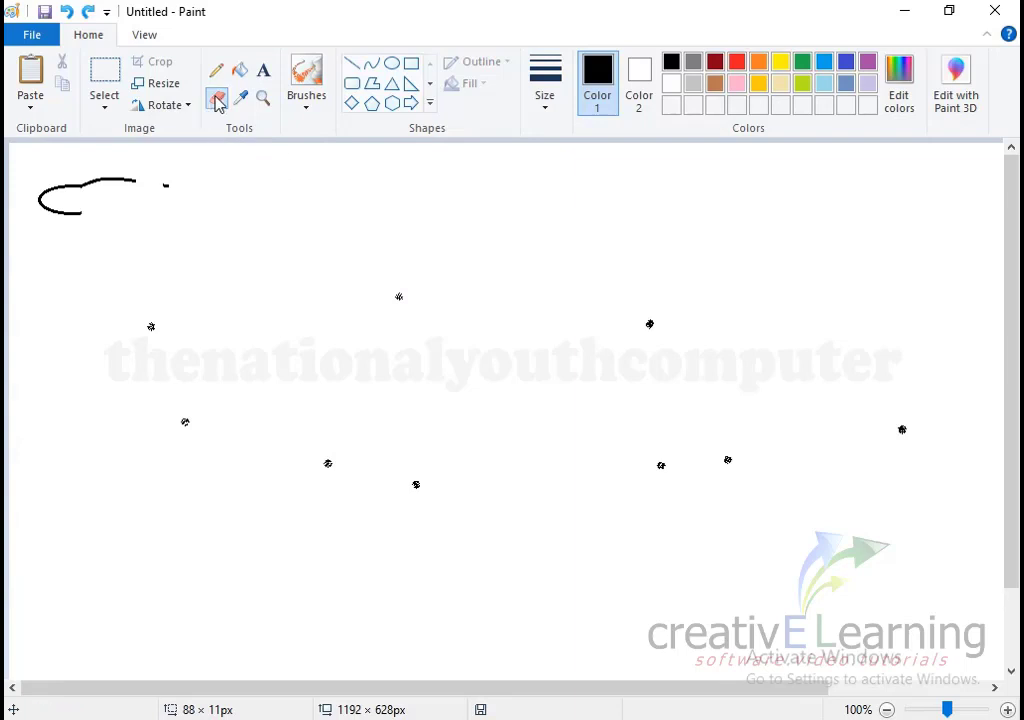
drag(115, 184, 98, 177)
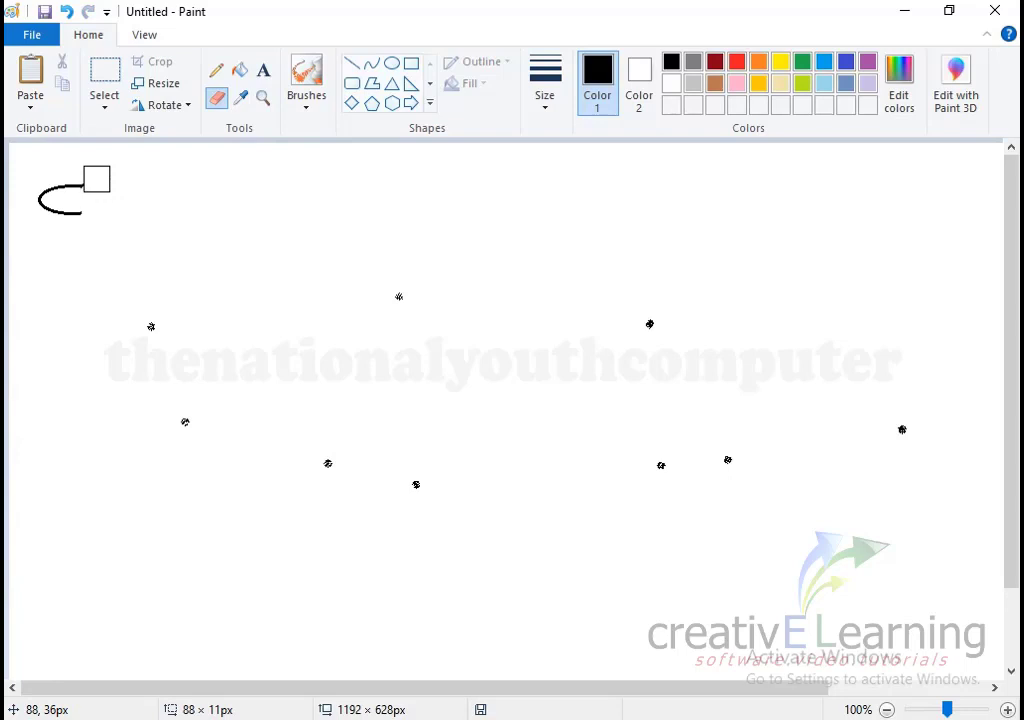
click(371, 63)
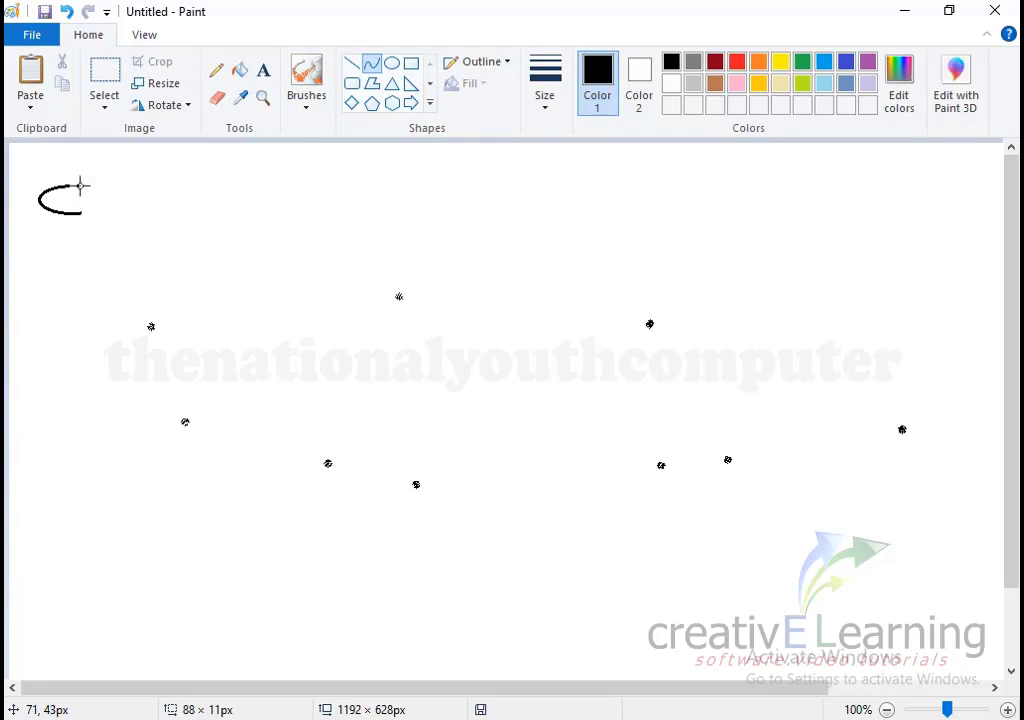
mouse_move(81, 185)
mouse_down()
mouse_move(209, 290)
mouse_move(215, 313)
mouse_up()
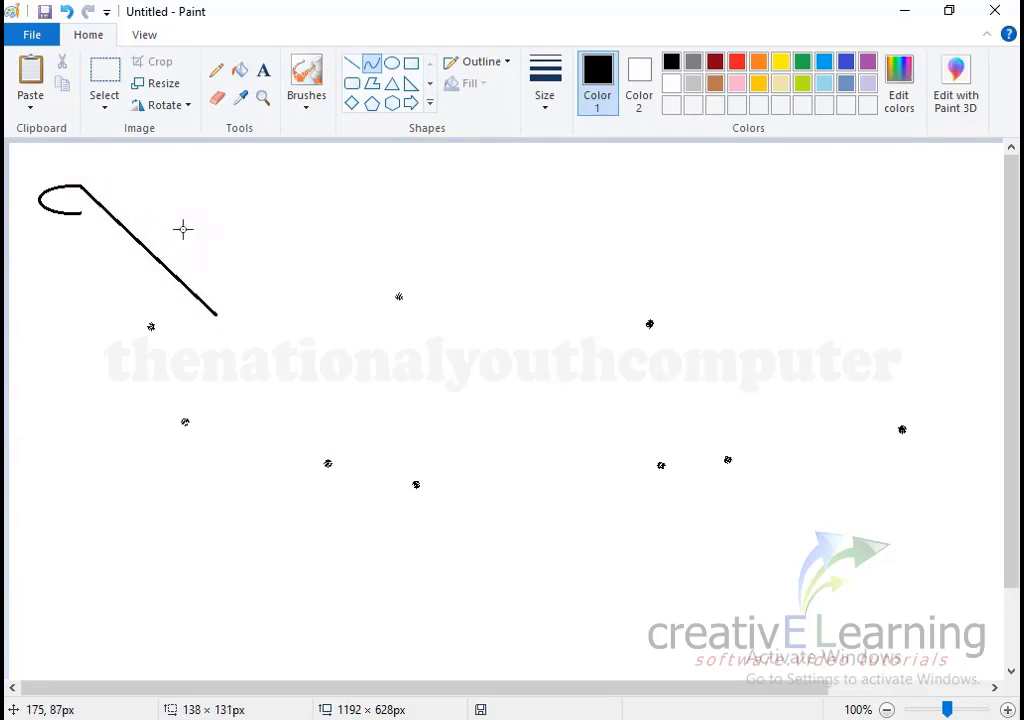
mouse_move(183, 229)
mouse_down()
mouse_move(186, 202)
mouse_move(170, 169)
mouse_move(130, 164)
mouse_move(144, 168)
mouse_up()
key(ctrl+z)
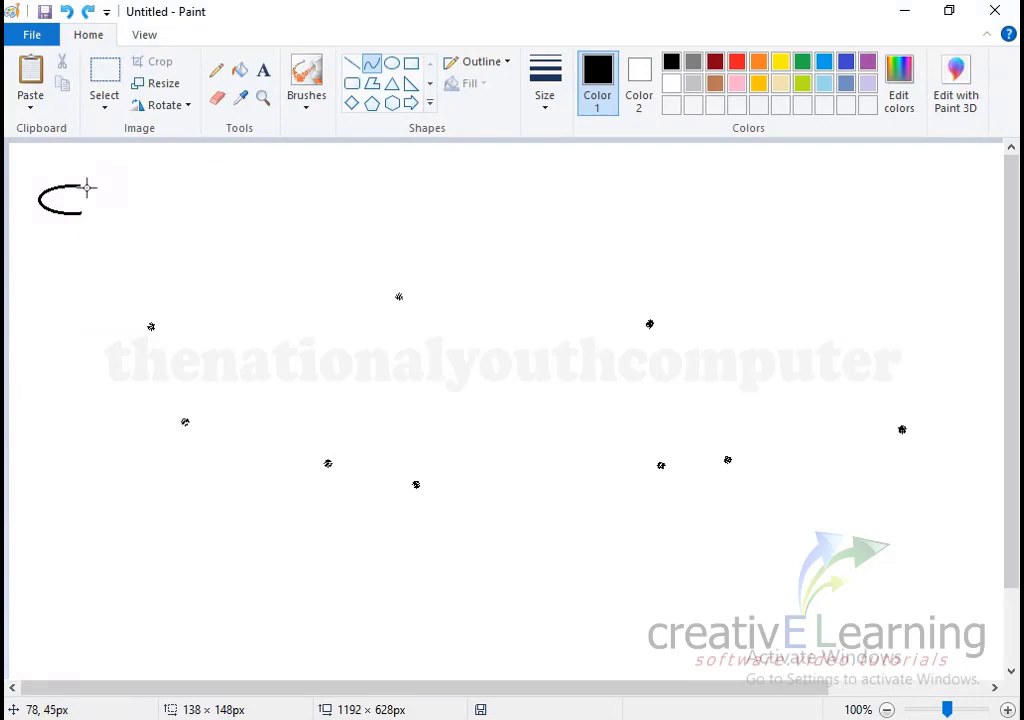
Step: Draw a short line across the head top and bend it into a rounded crown
click(217, 97)
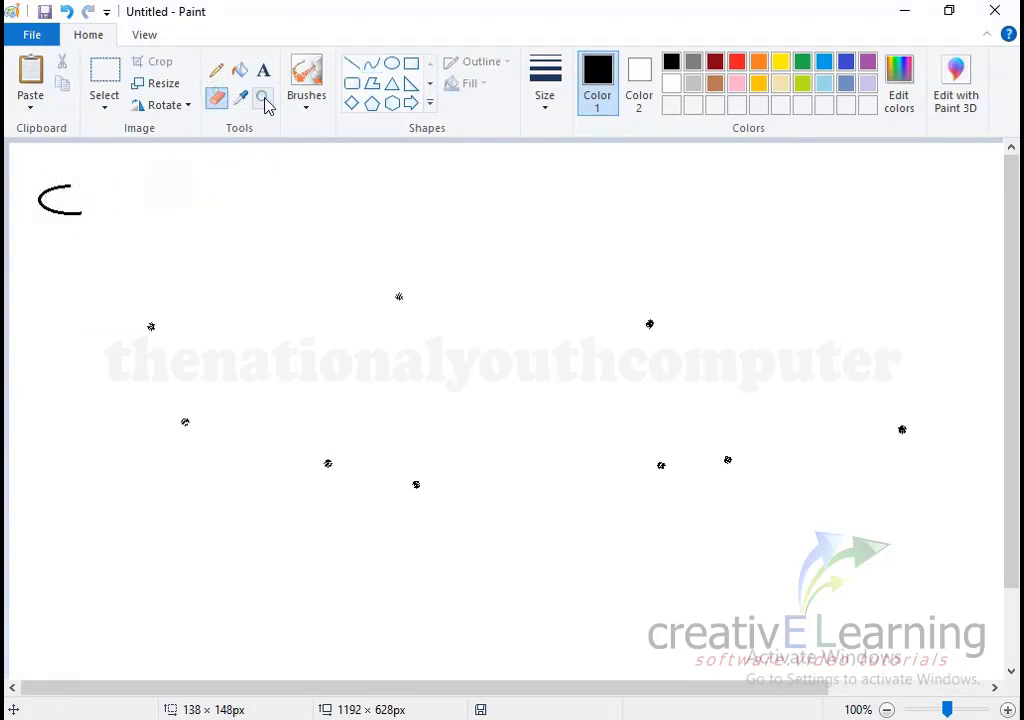
click(371, 66)
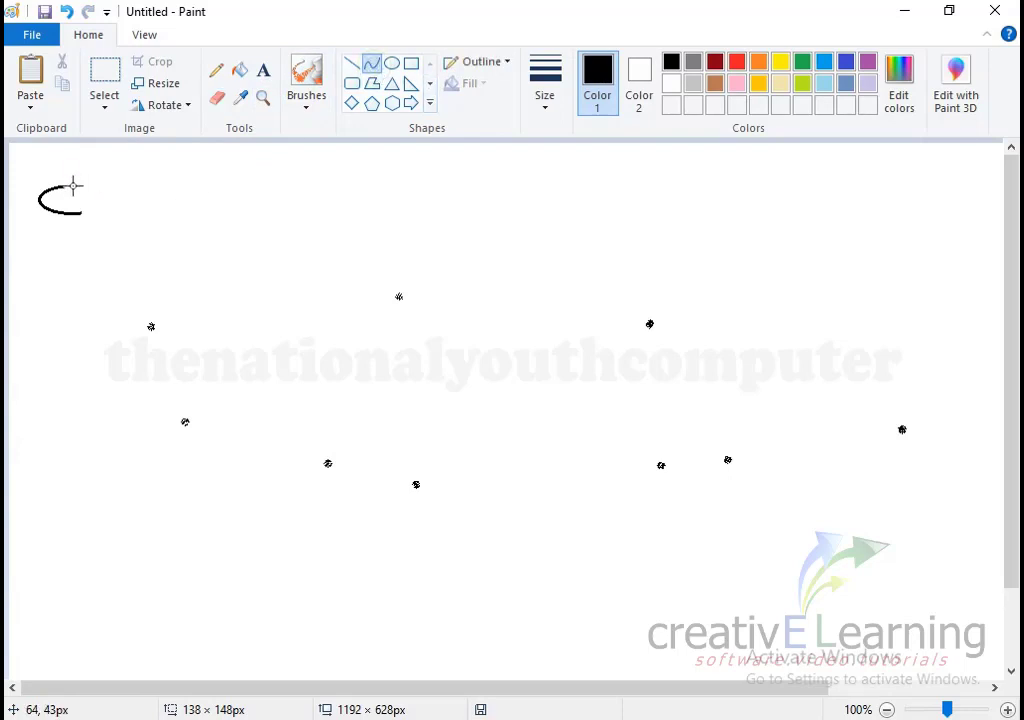
drag(72, 185, 127, 180)
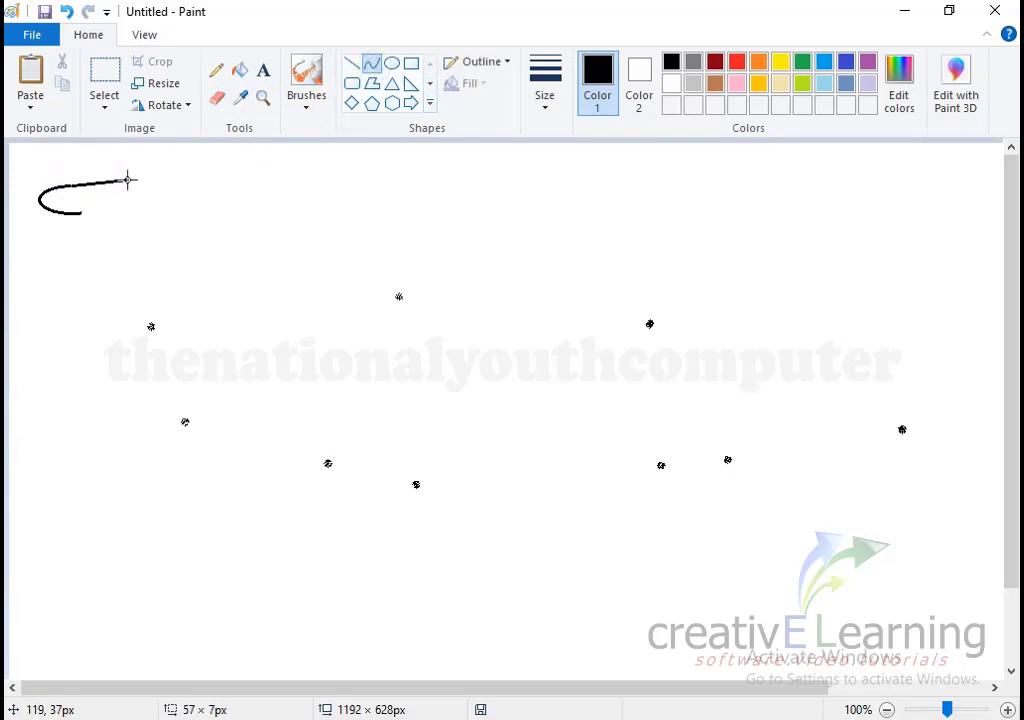
drag(66, 171, 84, 167)
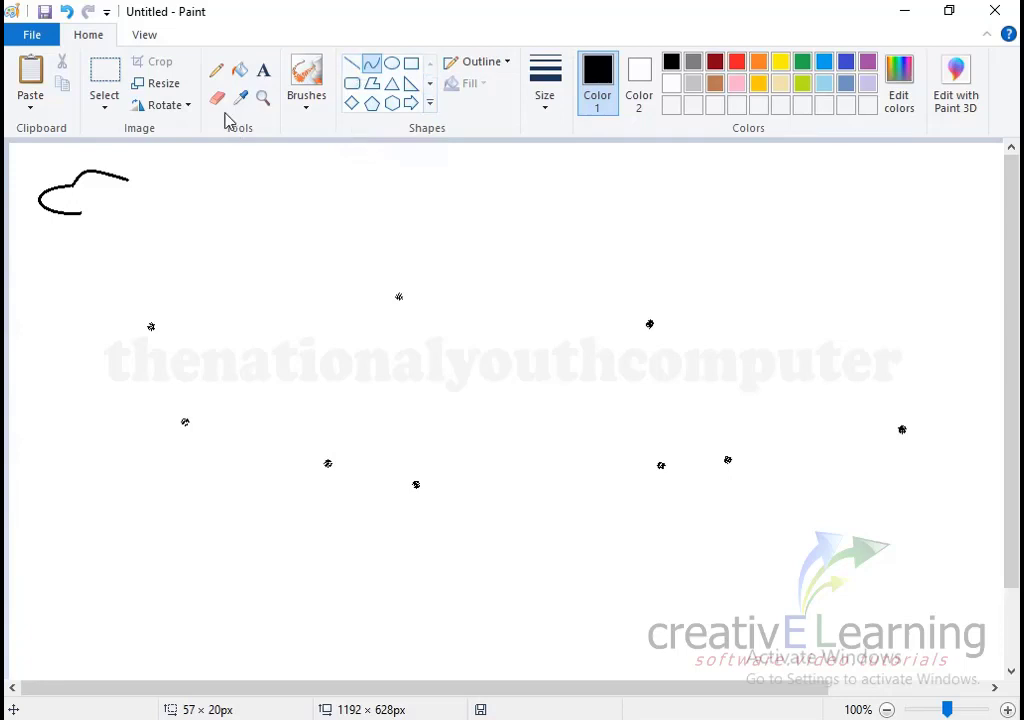
click(218, 100)
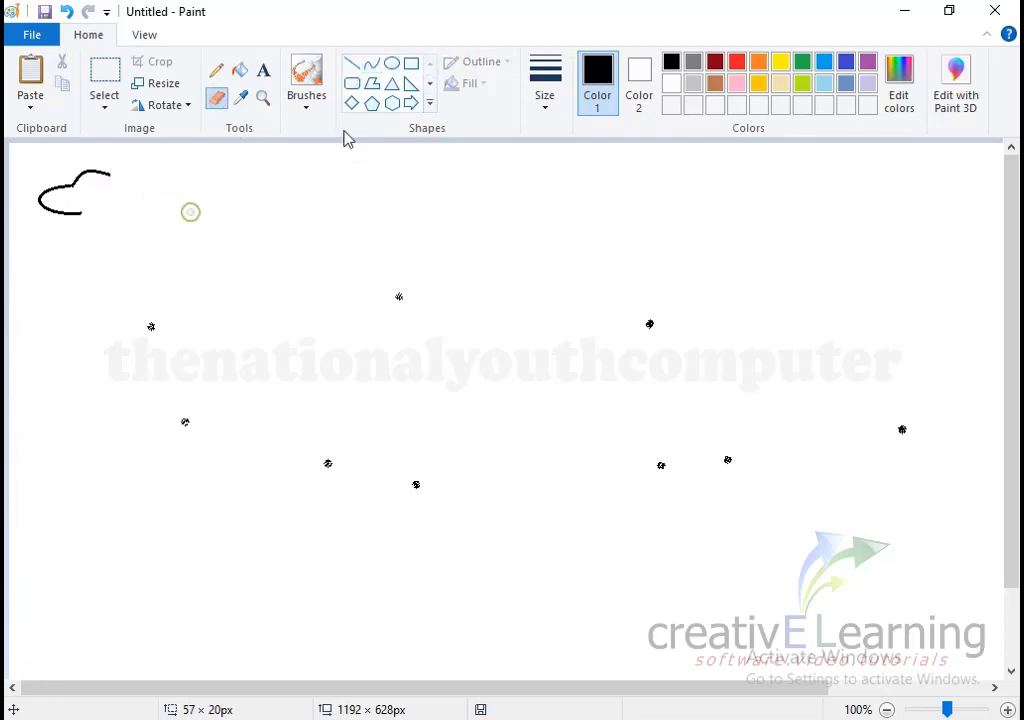
Step: Curve the back of the neck down from the crown and arch the back line to the tail dot
click(373, 66)
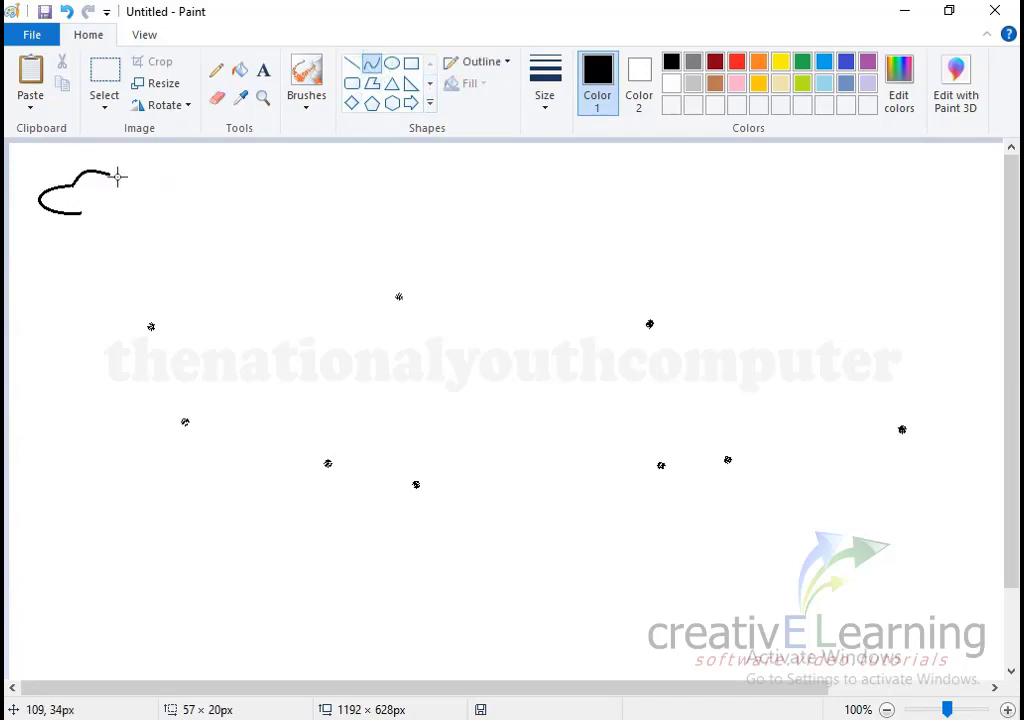
drag(110, 175, 226, 301)
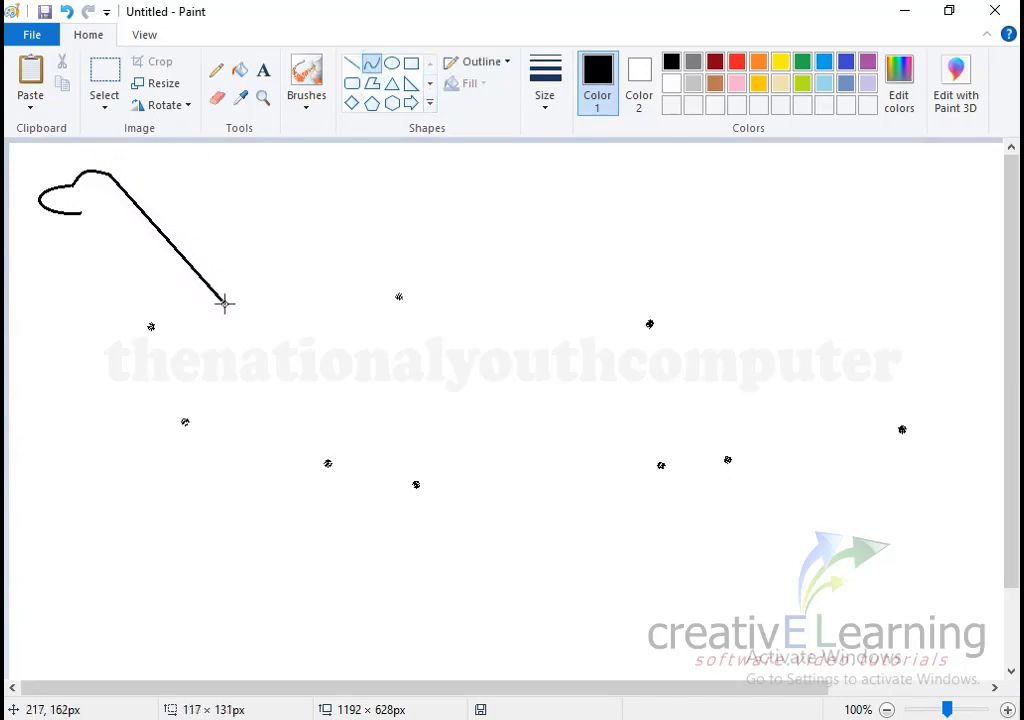
drag(190, 234, 134, 177)
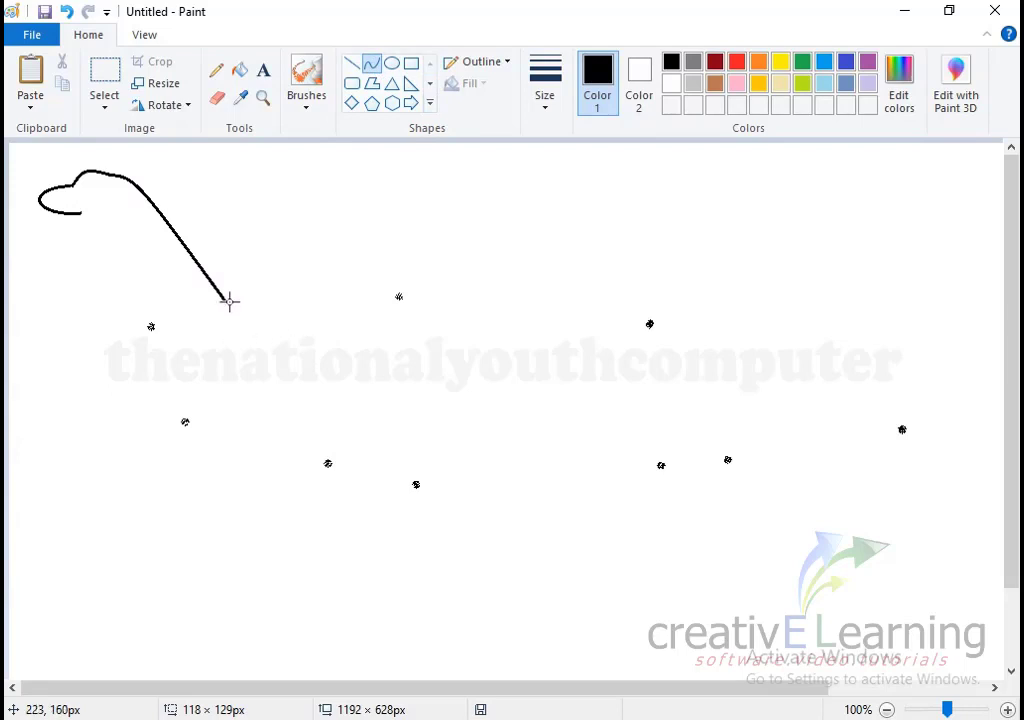
mouse_move(226, 300)
mouse_down()
mouse_move(642, 292)
mouse_move(899, 401)
mouse_move(904, 418)
mouse_up()
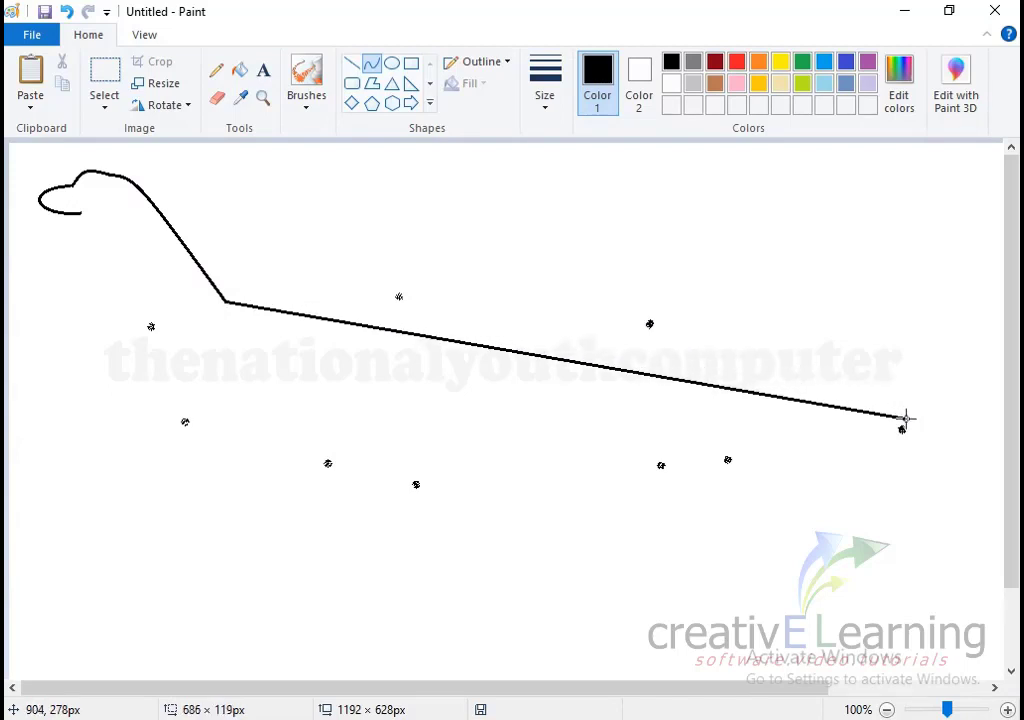
mouse_move(390, 290)
mouse_down()
mouse_move(344, 292)
mouse_move(326, 256)
mouse_move(384, 245)
mouse_move(507, 251)
mouse_up()
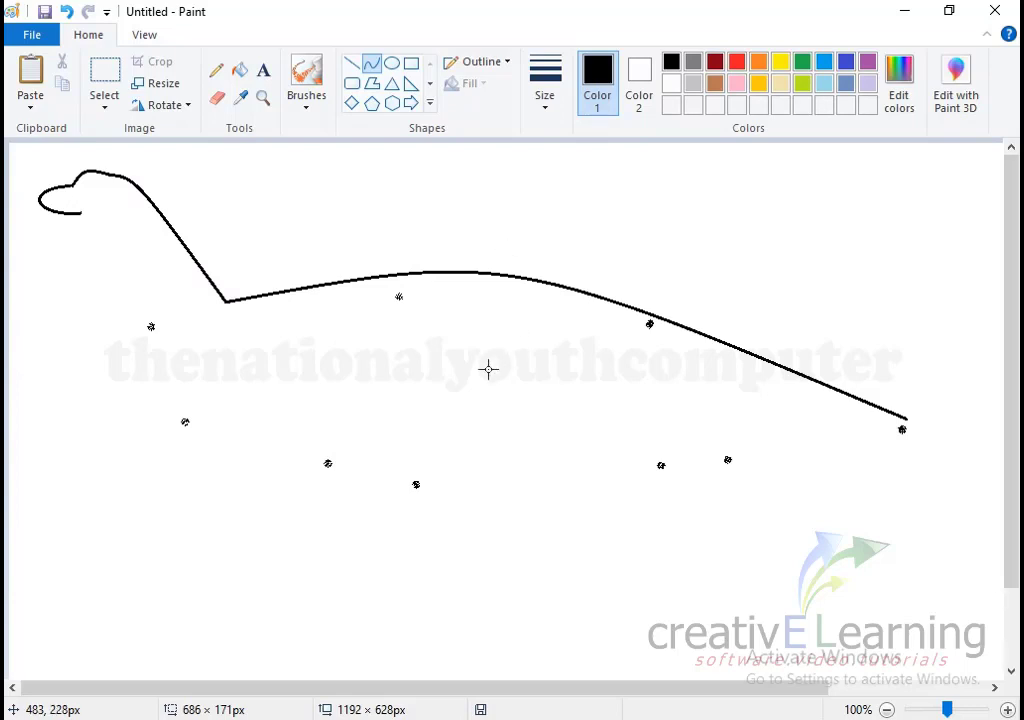
Step: Replace a straight throat line with a gently curved one running down from under the head
click(351, 63)
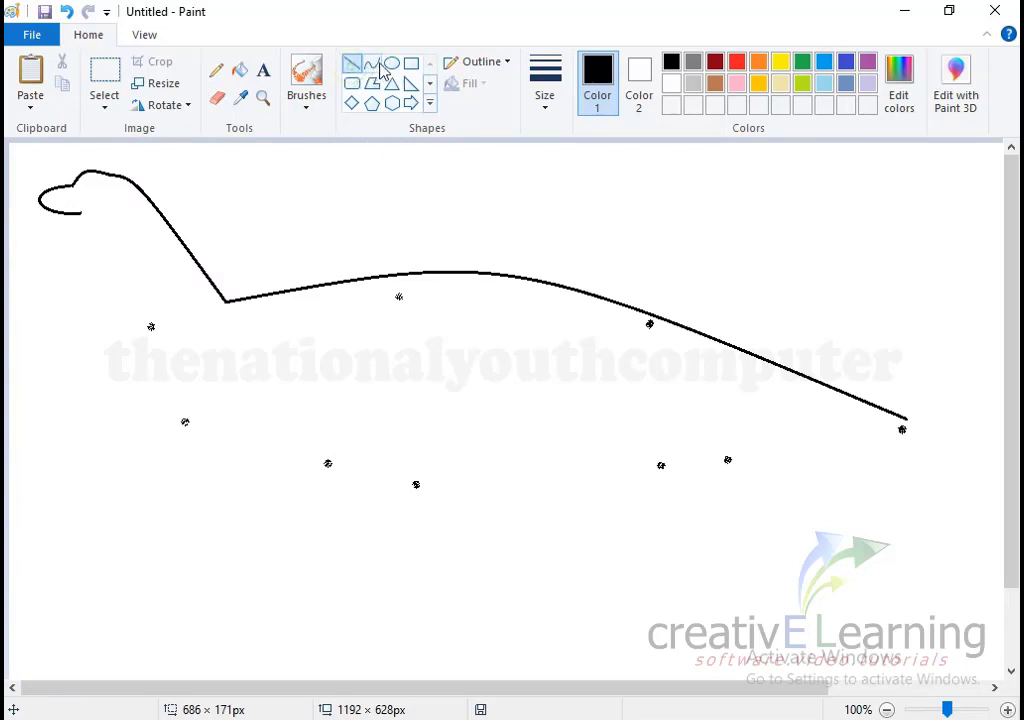
click(84, 213)
drag(84, 213, 198, 316)
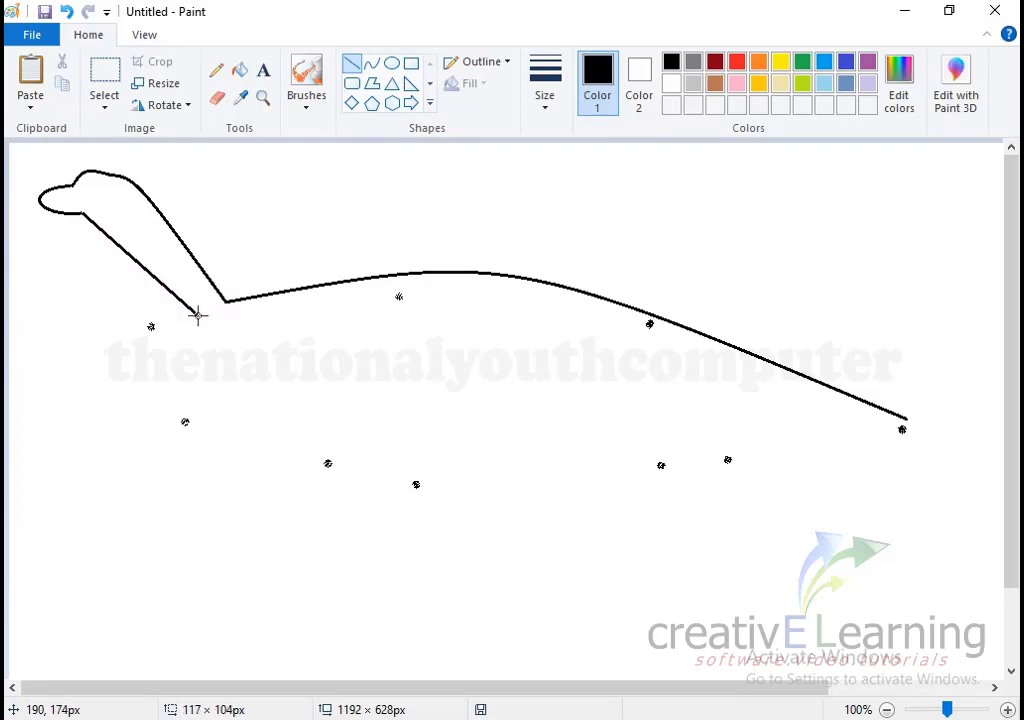
drag(198, 316, 197, 315)
drag(162, 269, 160, 248)
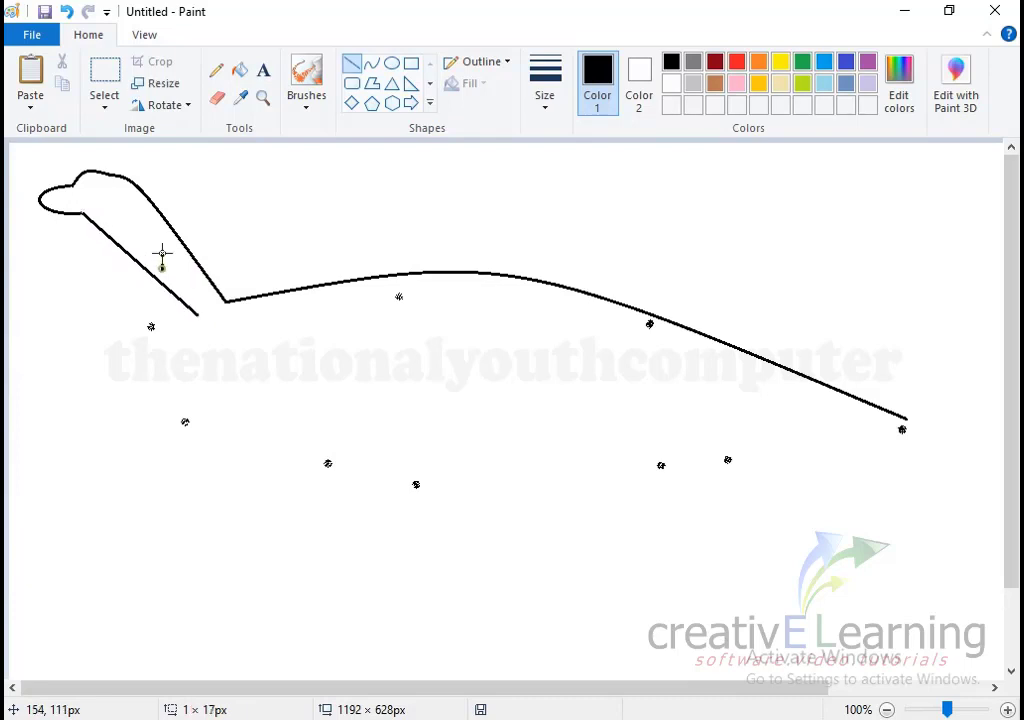
key(ctrl+z)
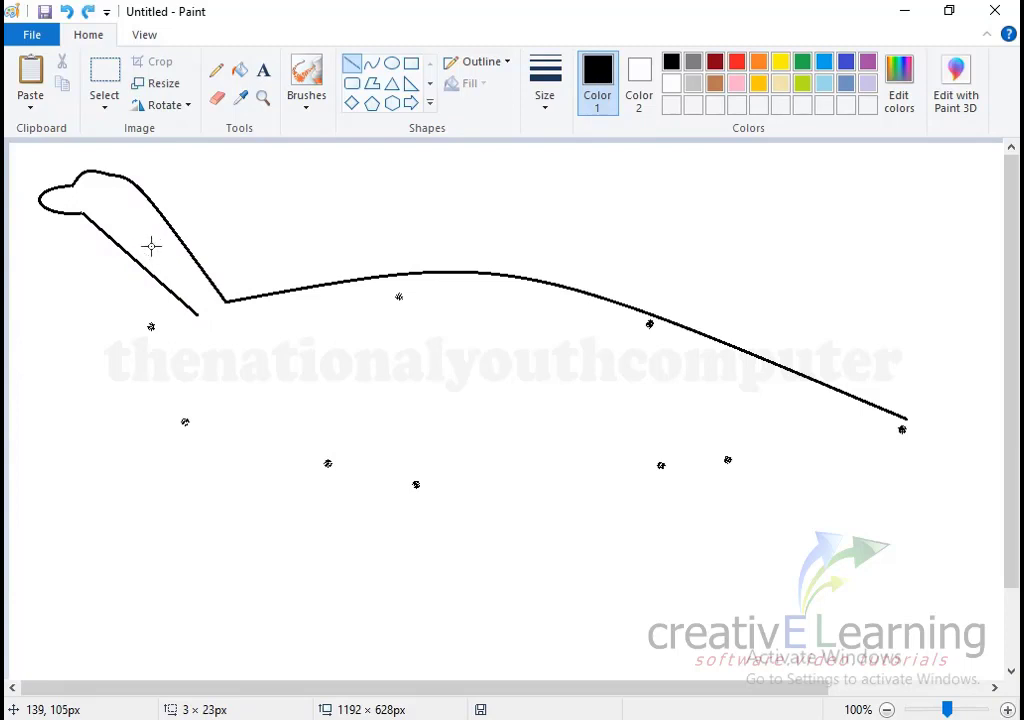
key(ctrl+z)
click(372, 63)
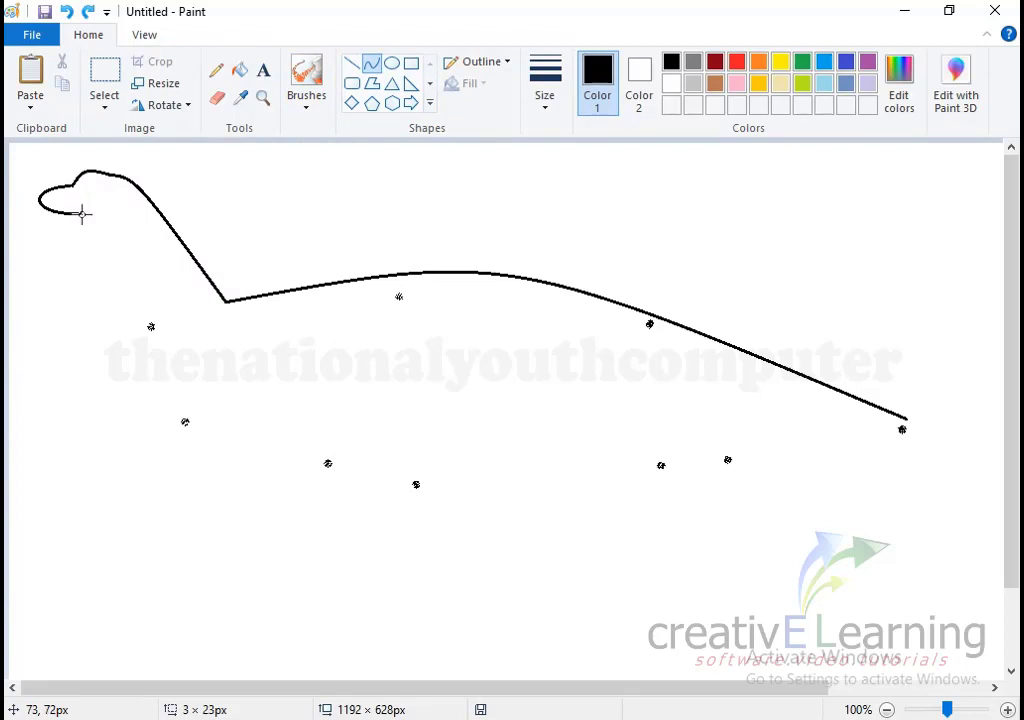
drag(82, 213, 192, 314)
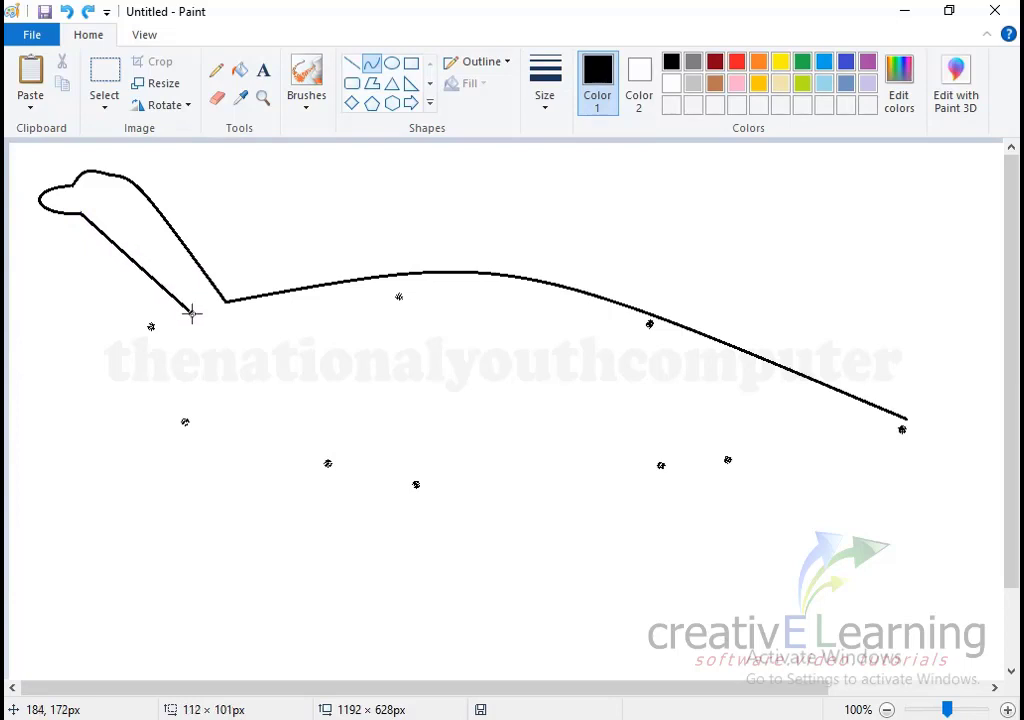
drag(166, 254, 133, 211)
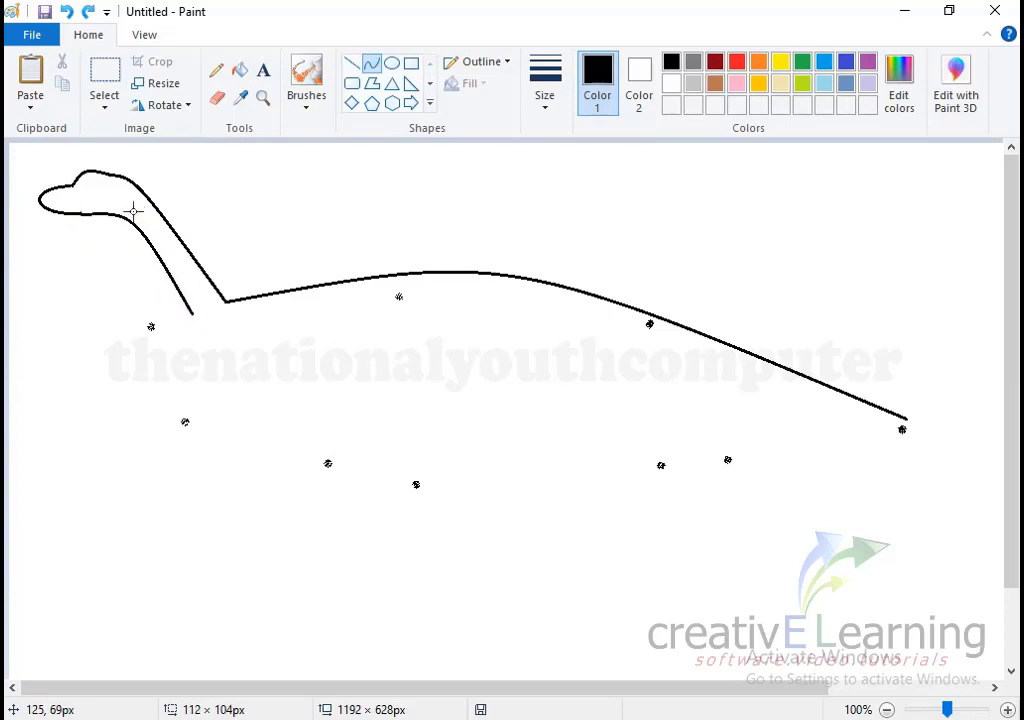
Step: Extend a curved chest line from the throat's end down toward the front leg
click(362, 63)
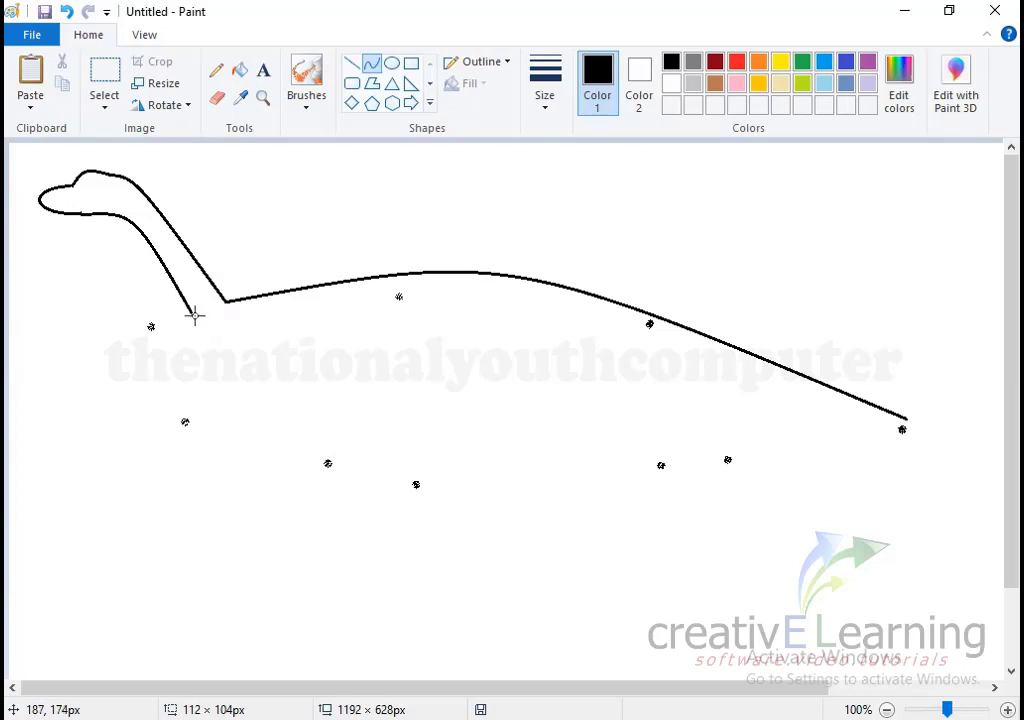
drag(193, 316, 240, 380)
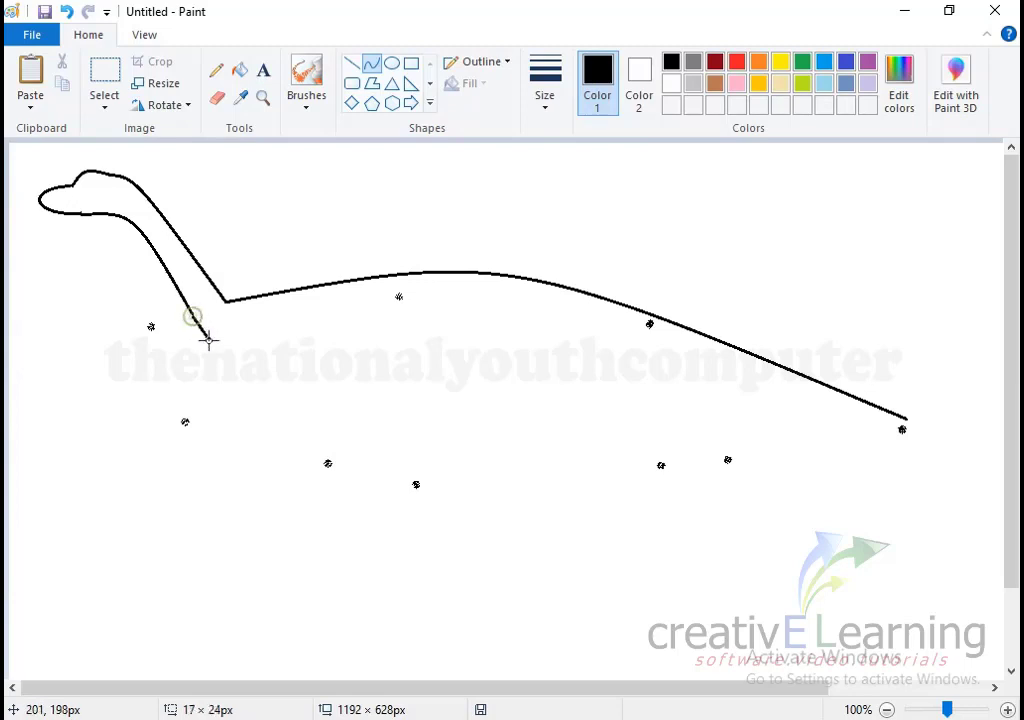
key(ctrl+z)
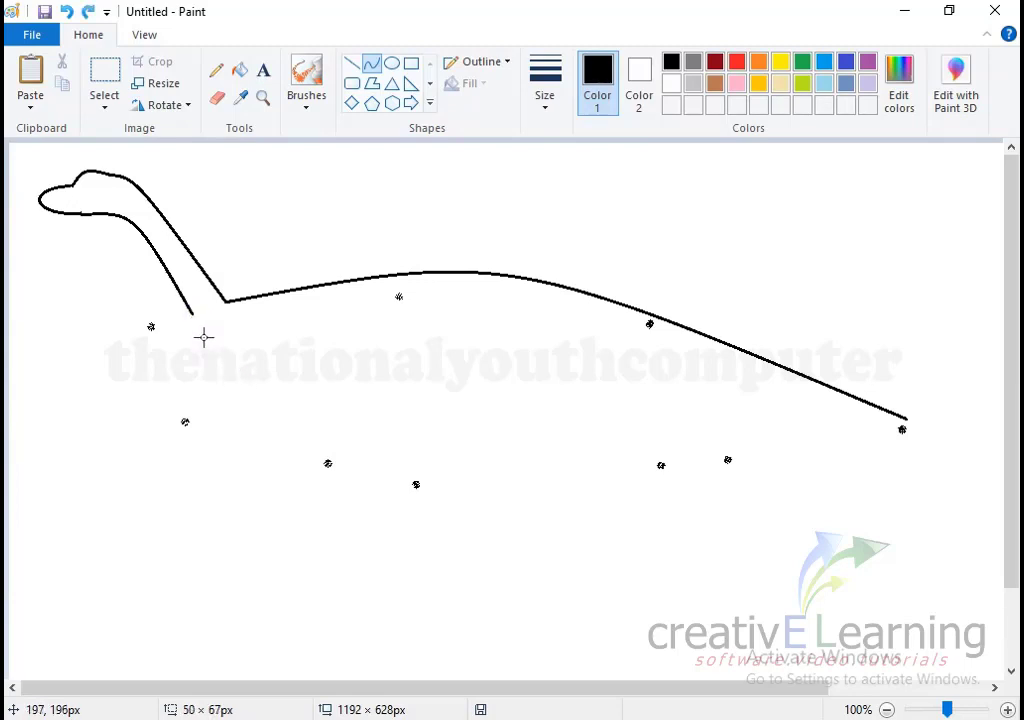
drag(193, 316, 302, 429)
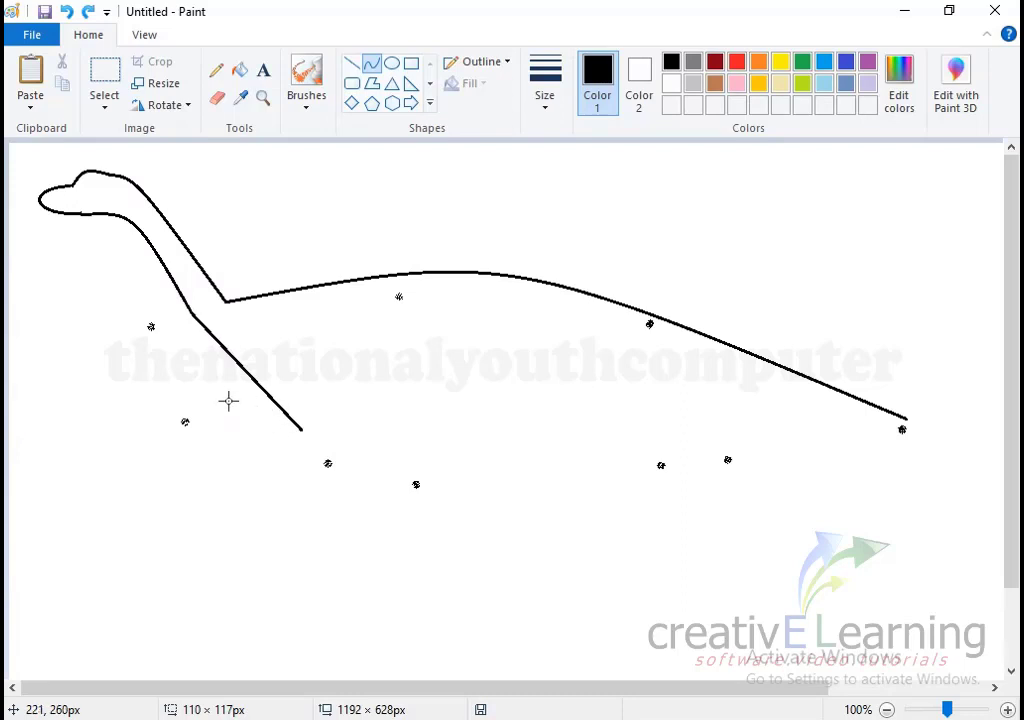
mouse_move(222, 377)
mouse_down()
mouse_move(208, 368)
mouse_move(222, 384)
mouse_up()
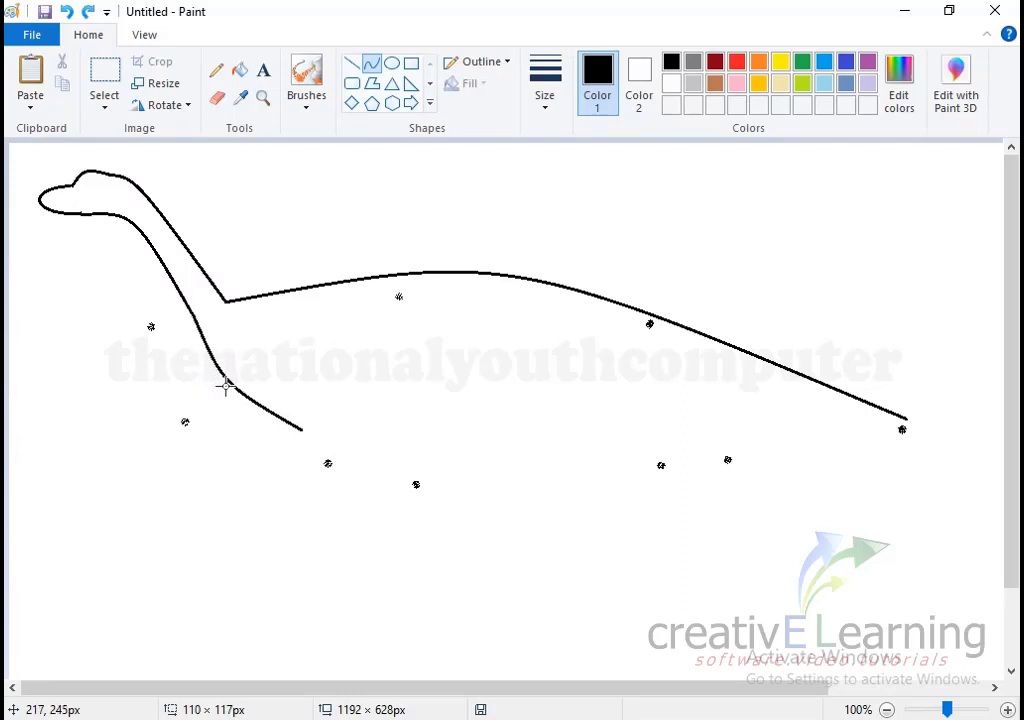
Step: Draw a circle at the chest line's end and erase its lower-left arc for the front leg
click(372, 63)
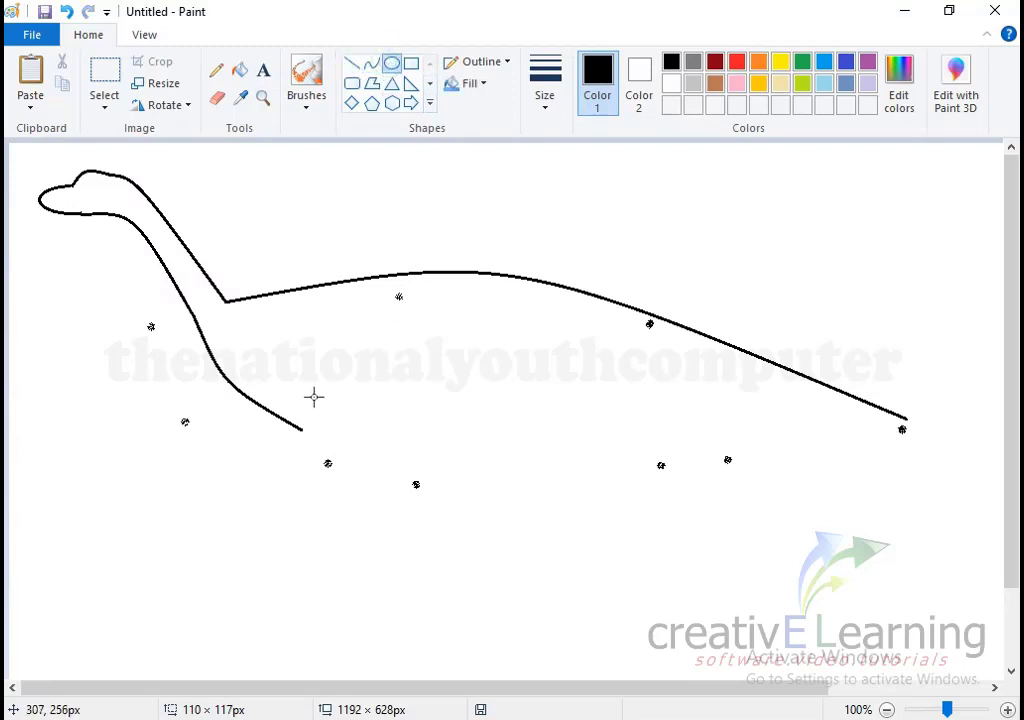
mouse_move(314, 397)
mouse_down()
mouse_move(421, 505)
mouse_move(411, 501)
mouse_up()
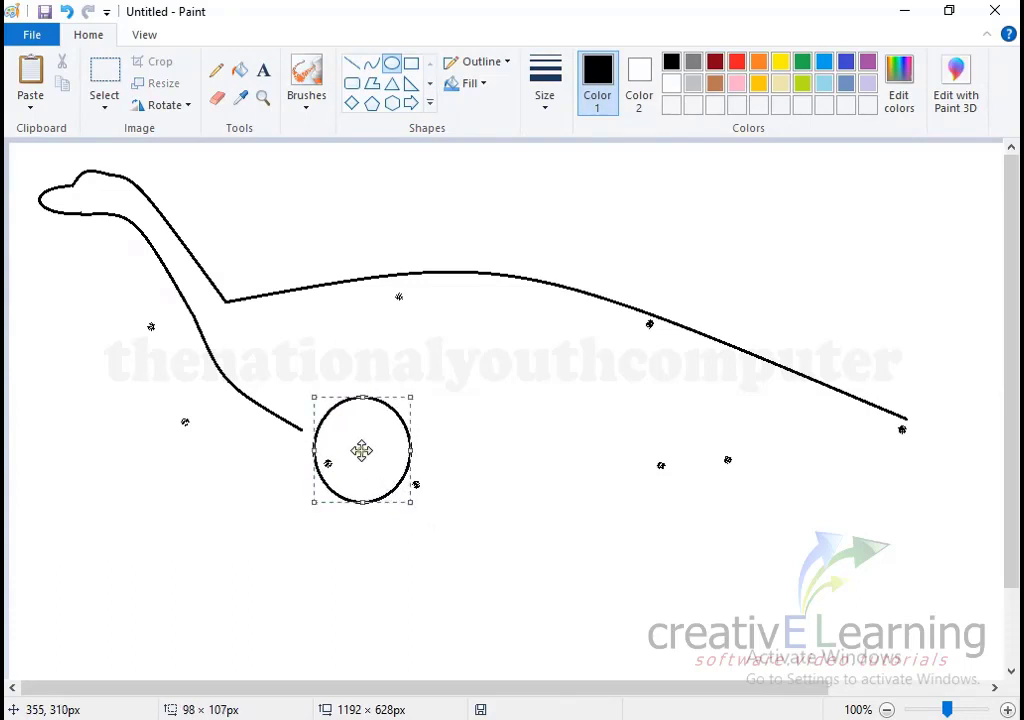
drag(361, 451, 357, 442)
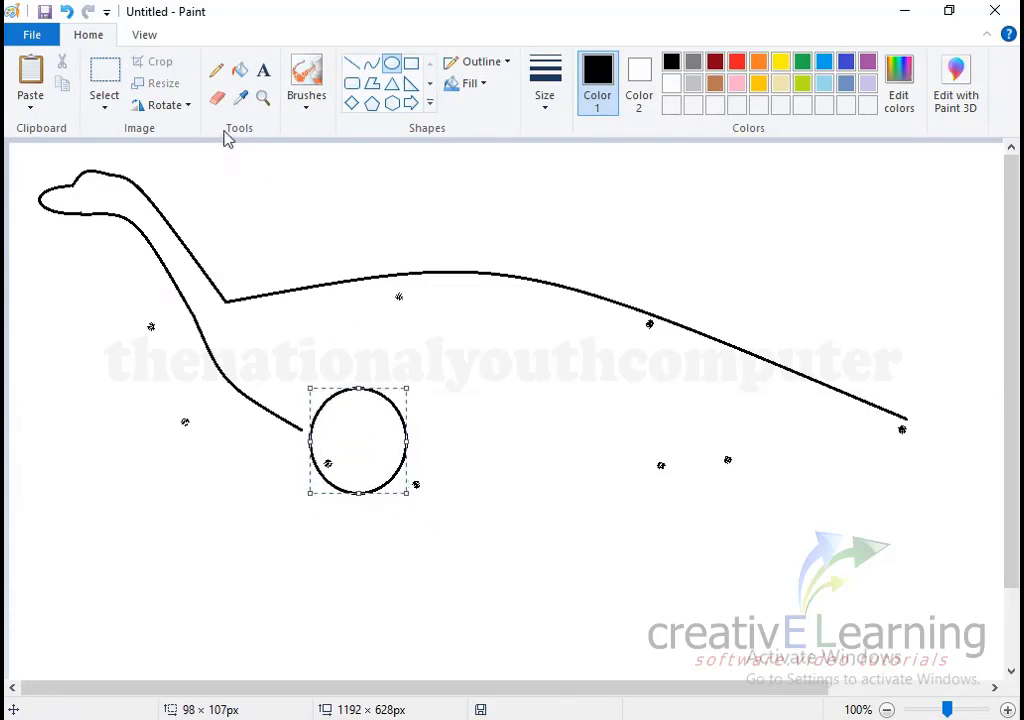
click(216, 100)
mouse_move(313, 388)
mouse_down()
mouse_move(336, 490)
mouse_move(360, 493)
mouse_up()
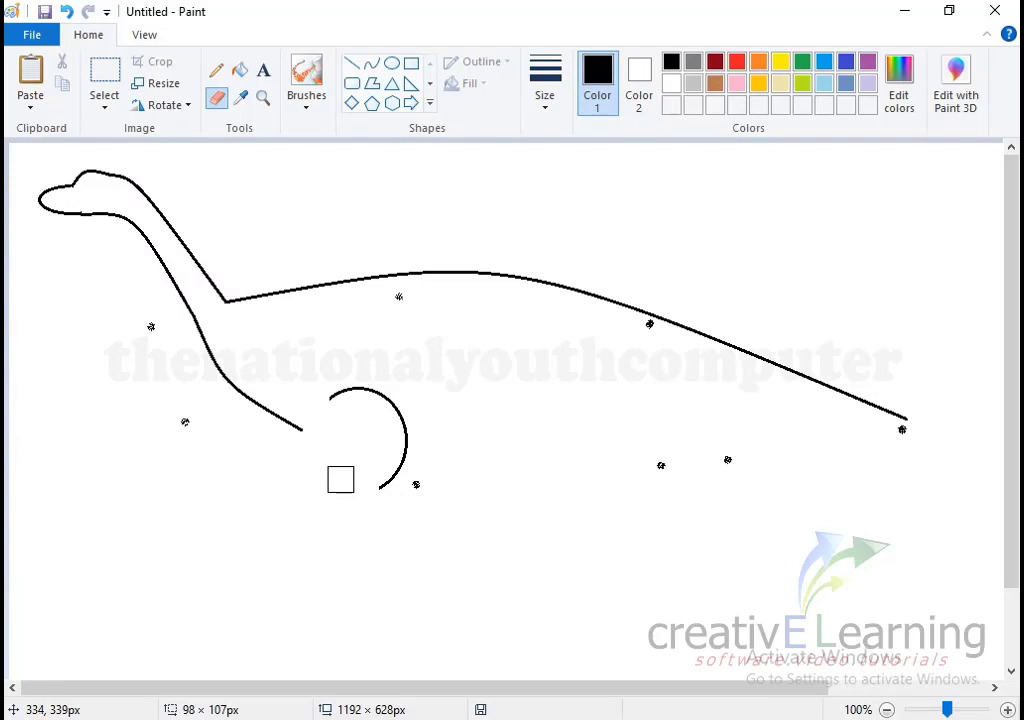
key(ctrl+z)
key(ctrl+z)
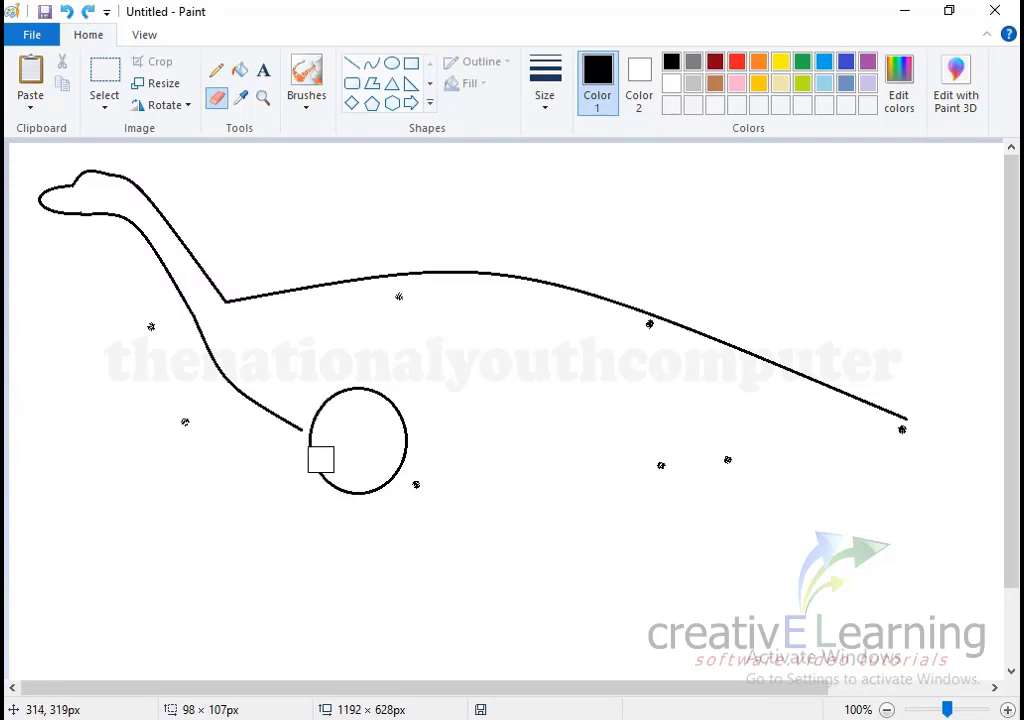
mouse_move(319, 452)
mouse_down()
mouse_move(369, 489)
mouse_move(380, 484)
mouse_up()
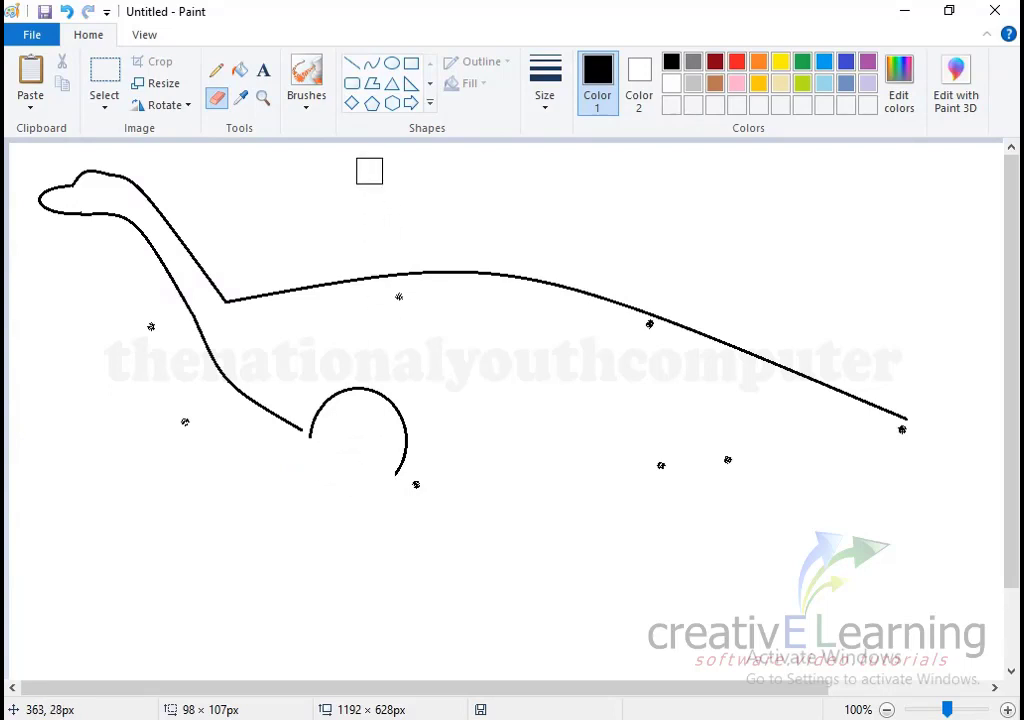
click(371, 63)
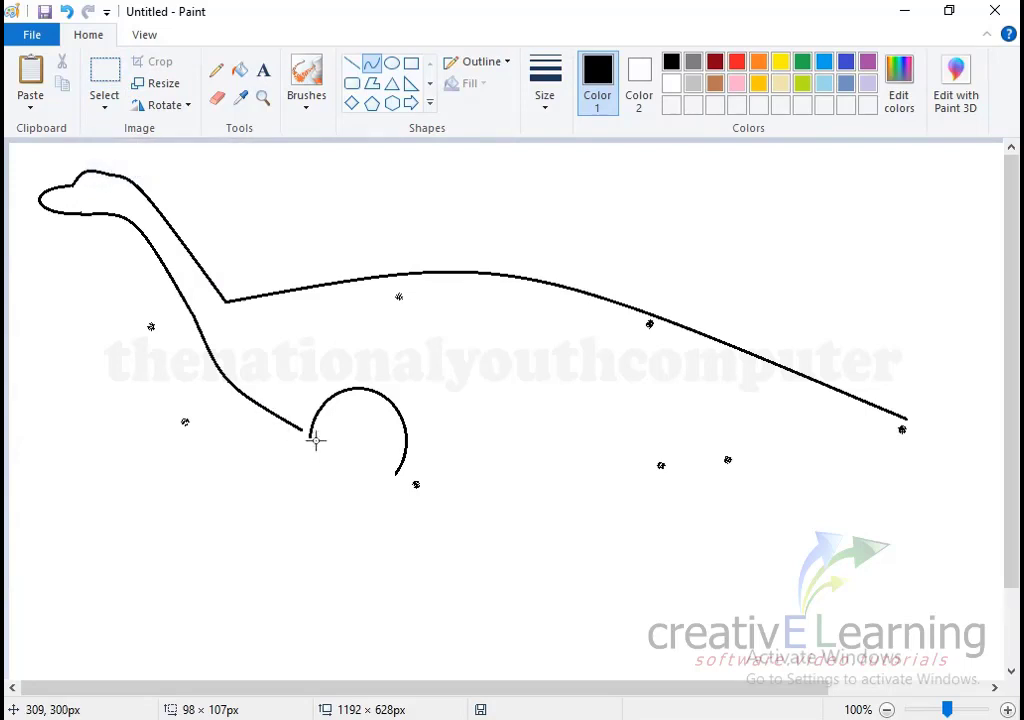
drag(310, 437, 297, 483)
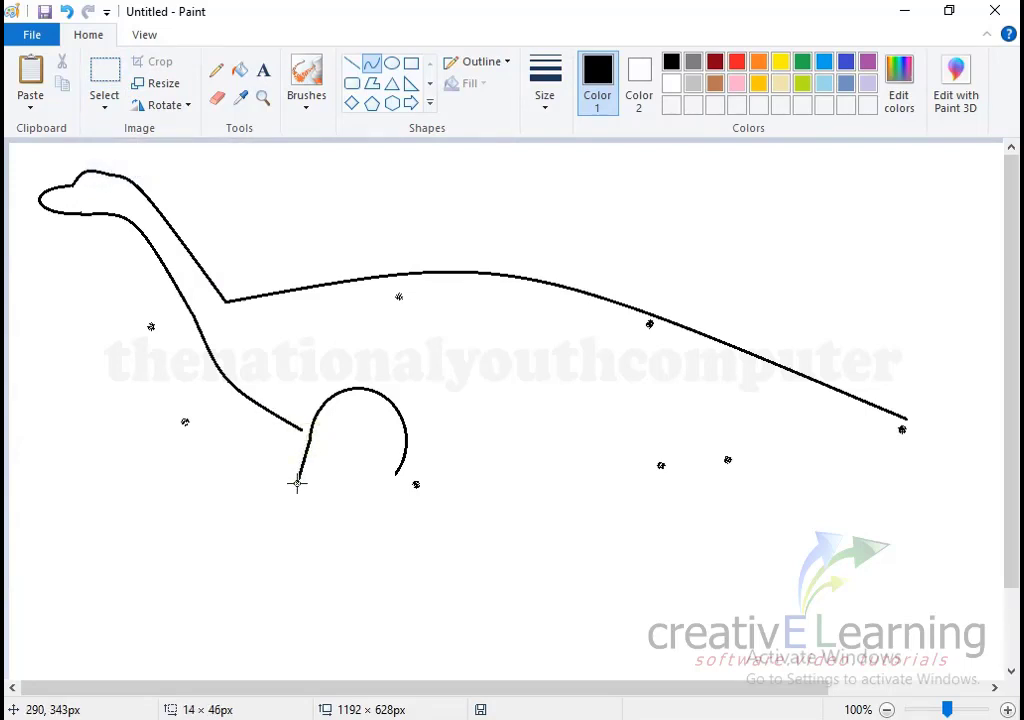
key(ctrl+z)
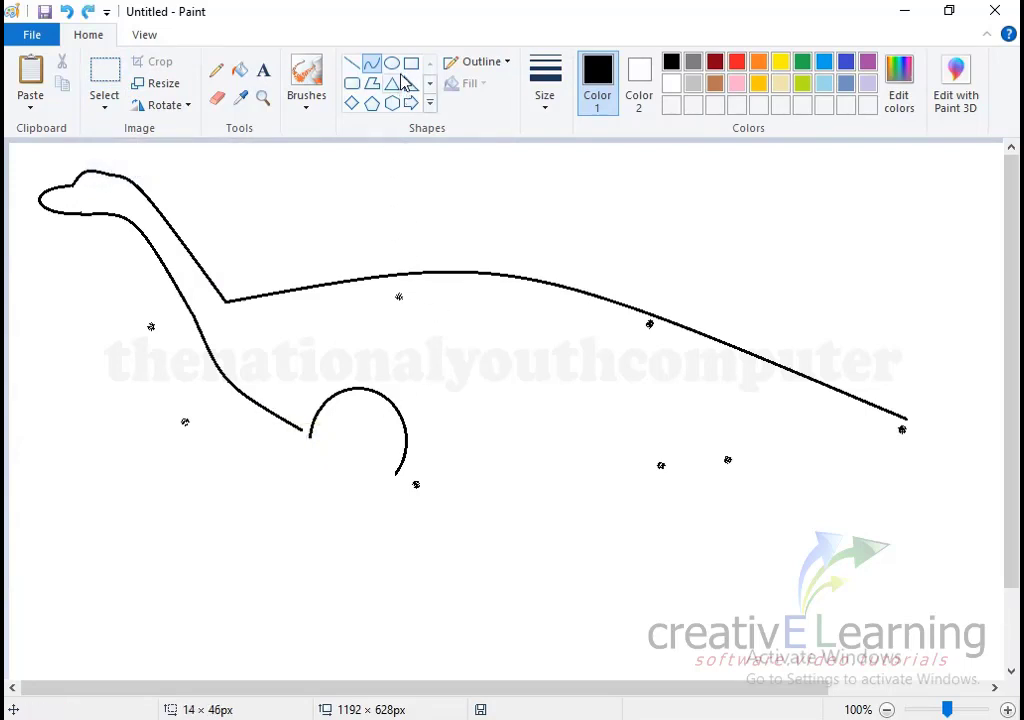
click(391, 63)
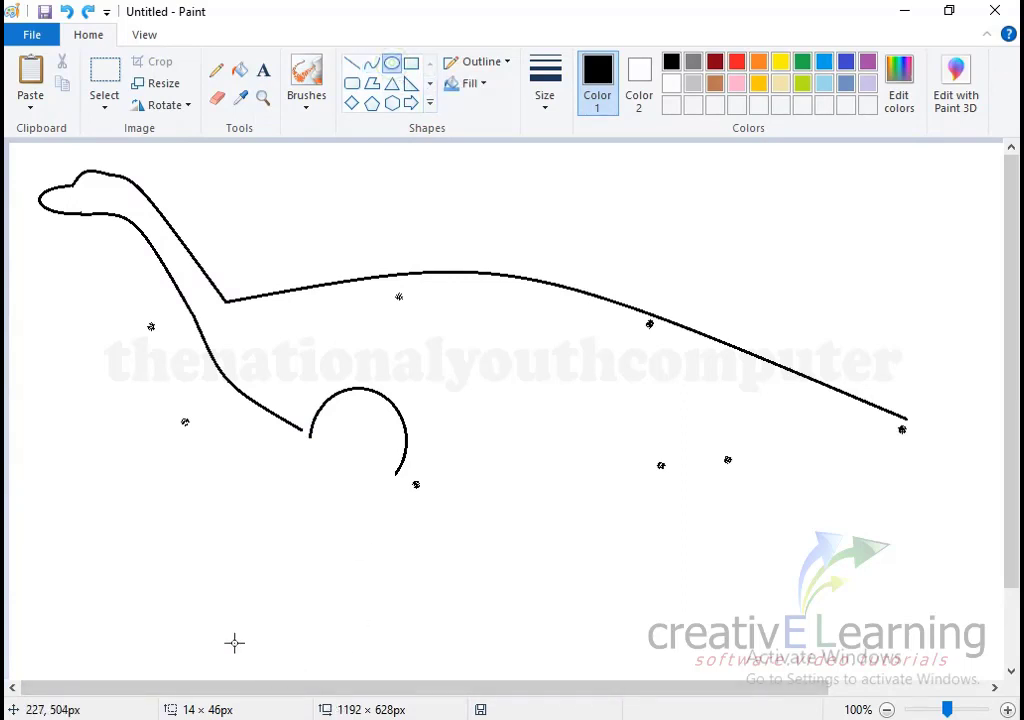
scroll(243, 638, down, 3)
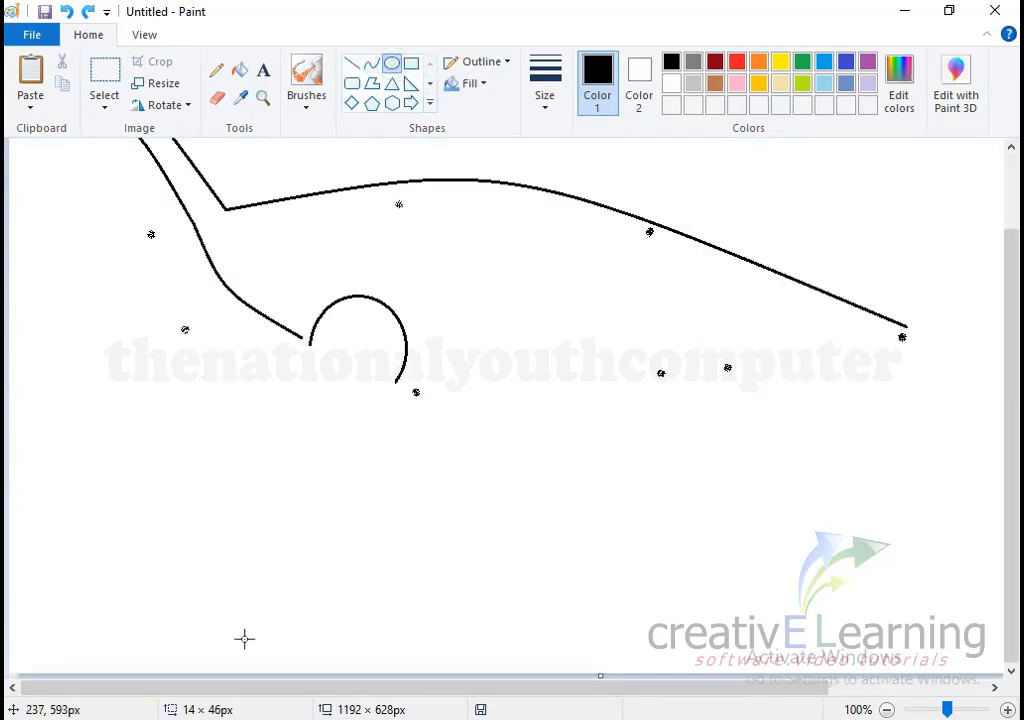
scroll(244, 638, up, 3)
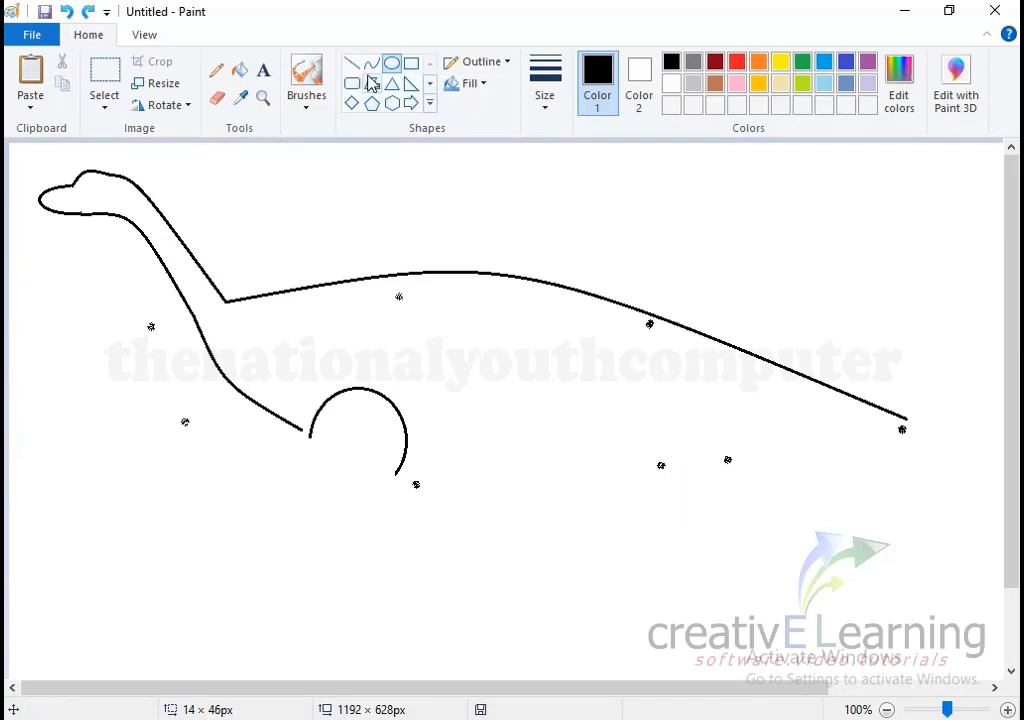
scroll(505, 590, down, 3)
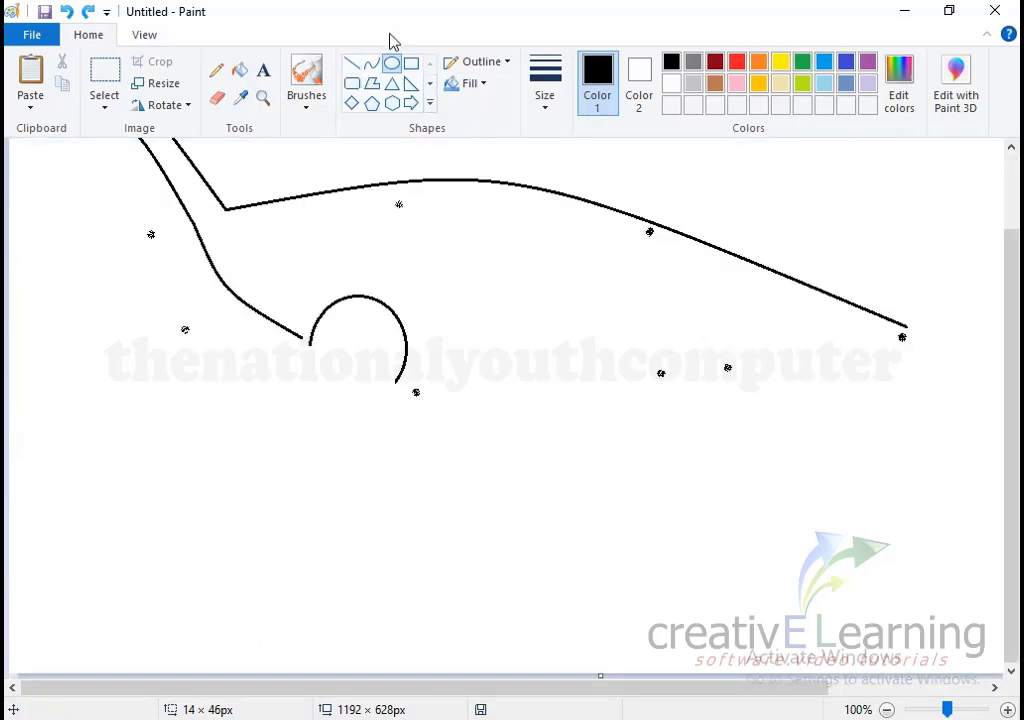
Step: Draw a long straight ground line across the canvas bottom, then thin its weight
click(351, 63)
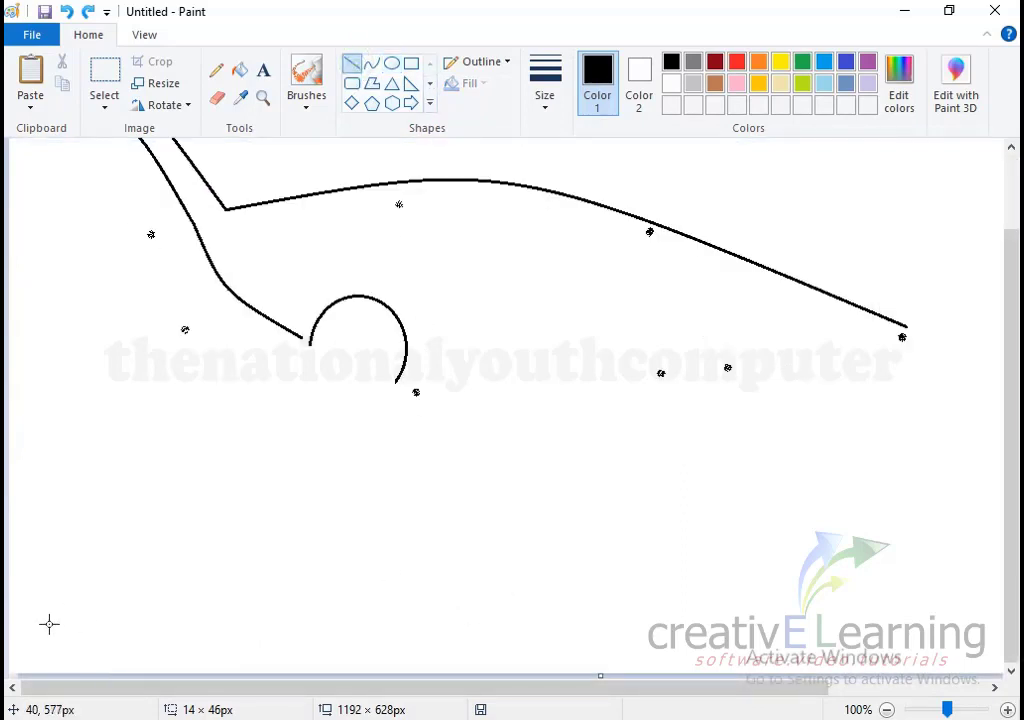
click(545, 95)
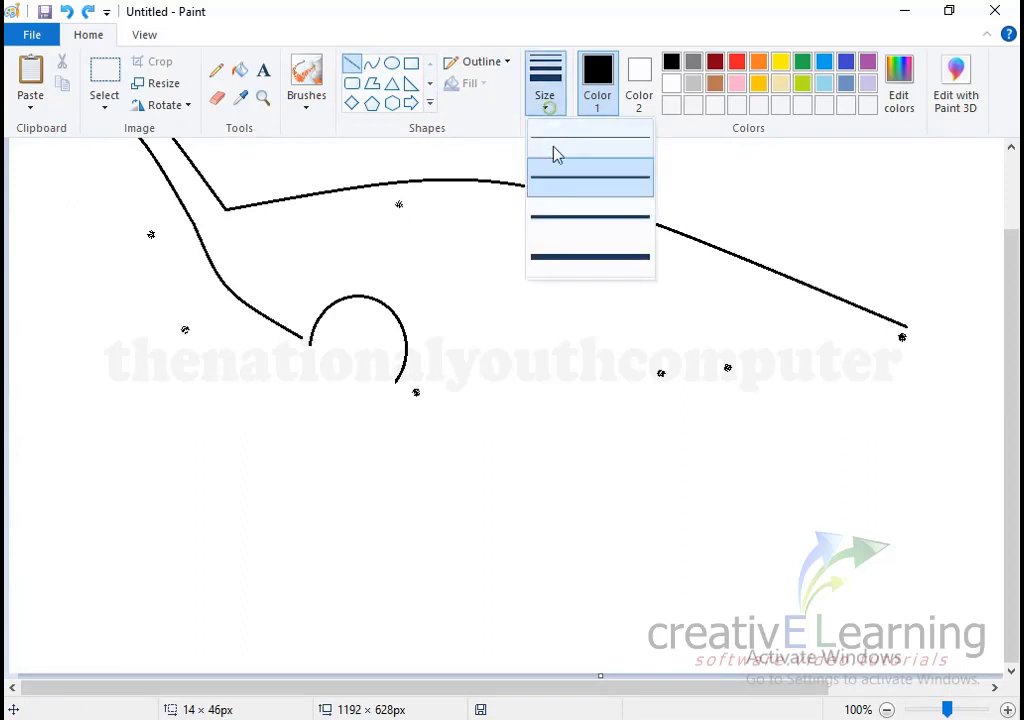
click(559, 249)
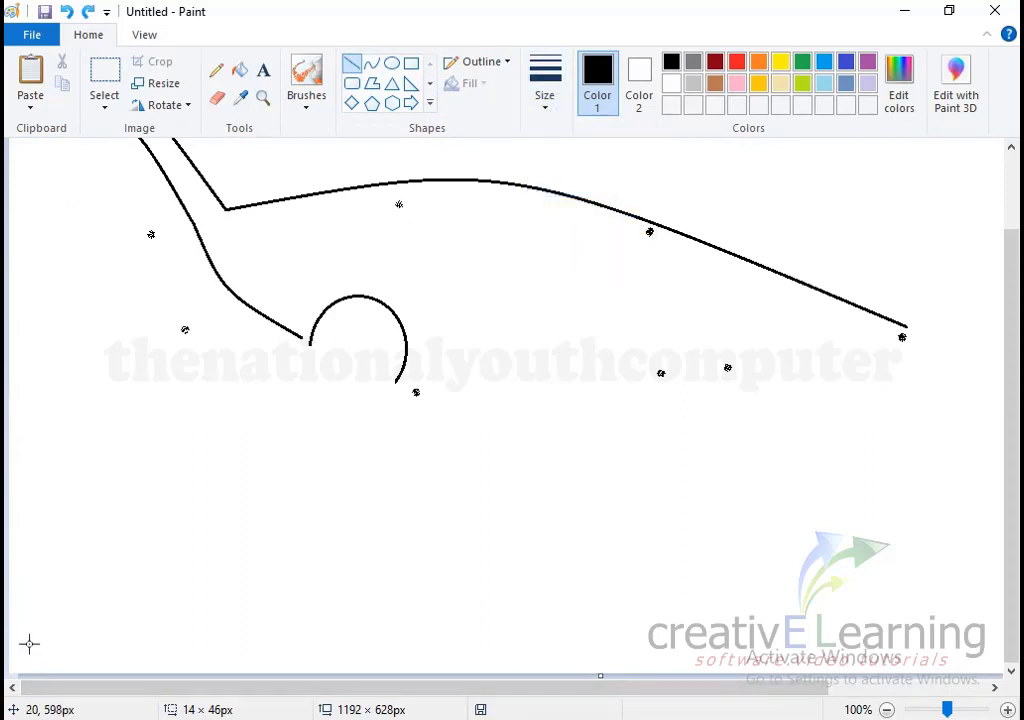
mouse_move(25, 645)
mouse_down()
mouse_move(198, 665)
mouse_move(781, 672)
mouse_move(990, 699)
mouse_up()
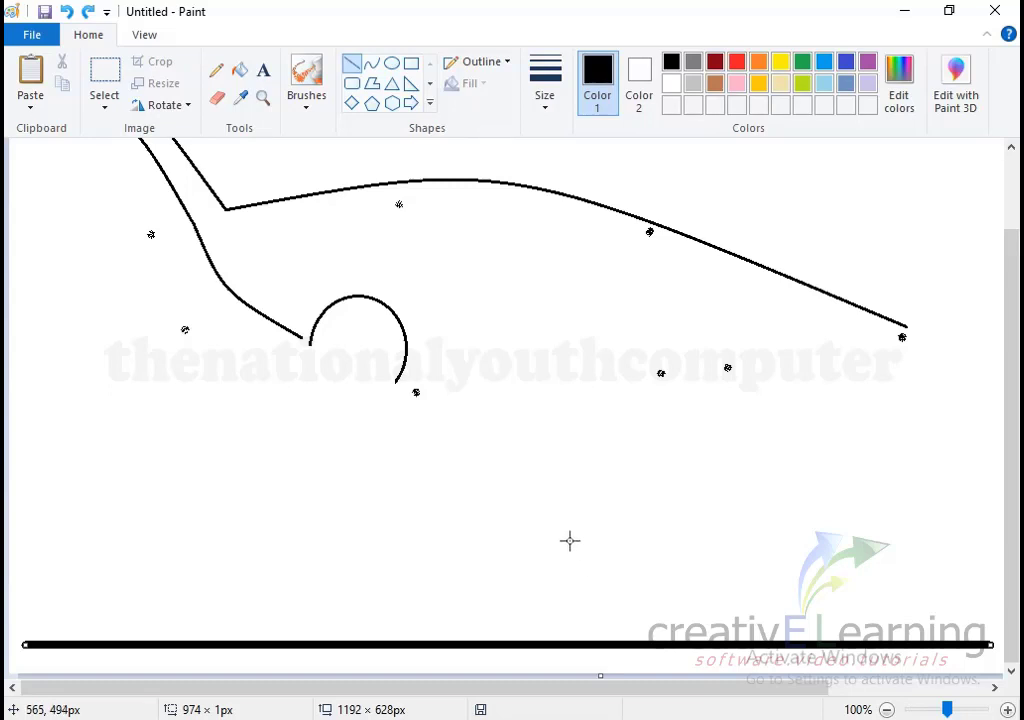
click(545, 100)
click(473, 128)
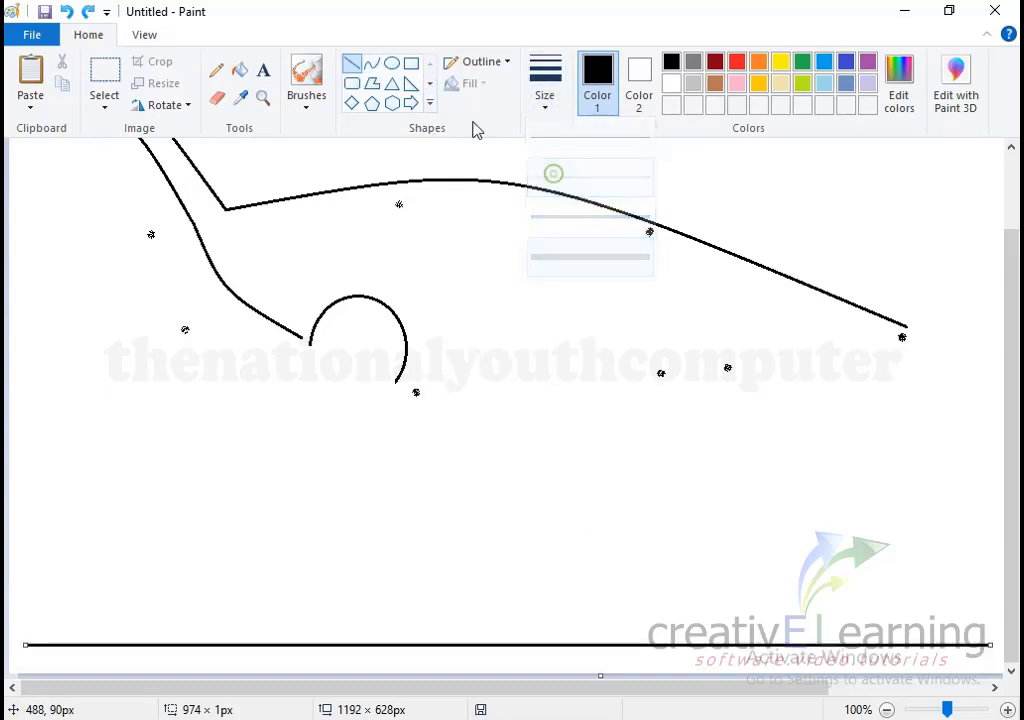
Step: Draw a small flat oval foot just above the ground line's left end
click(371, 63)
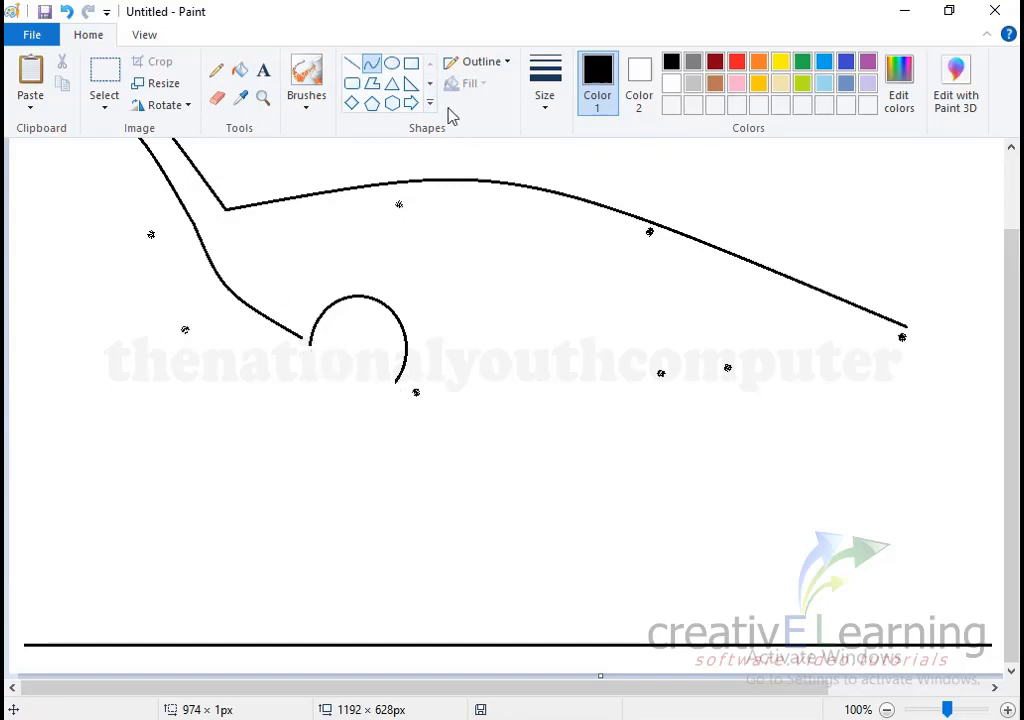
click(391, 64)
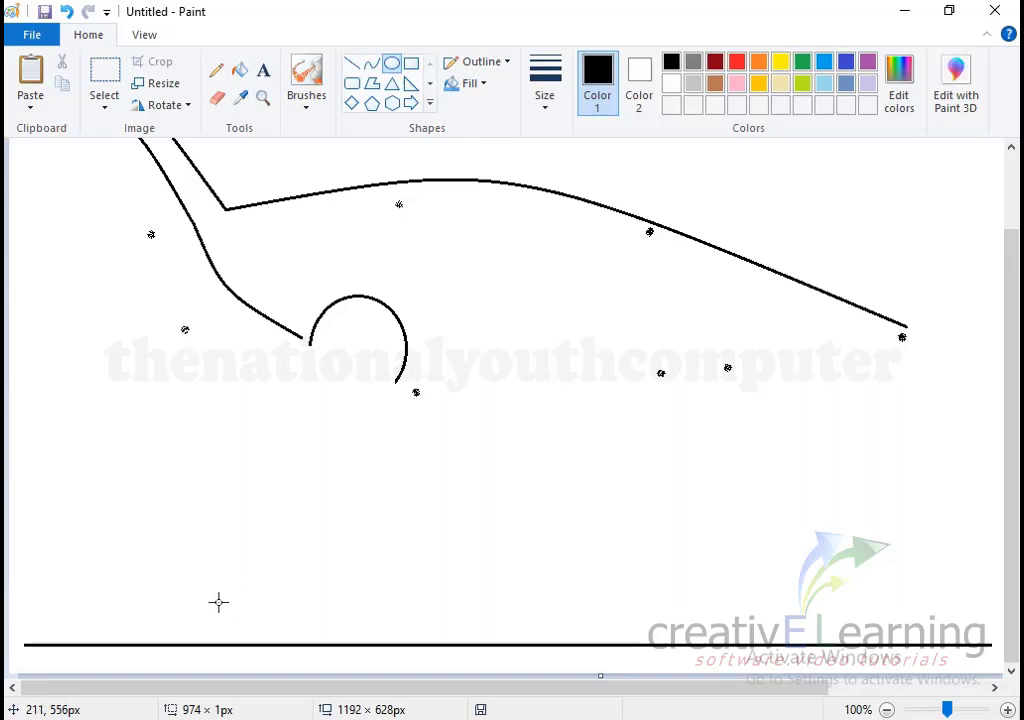
drag(219, 601, 298, 632)
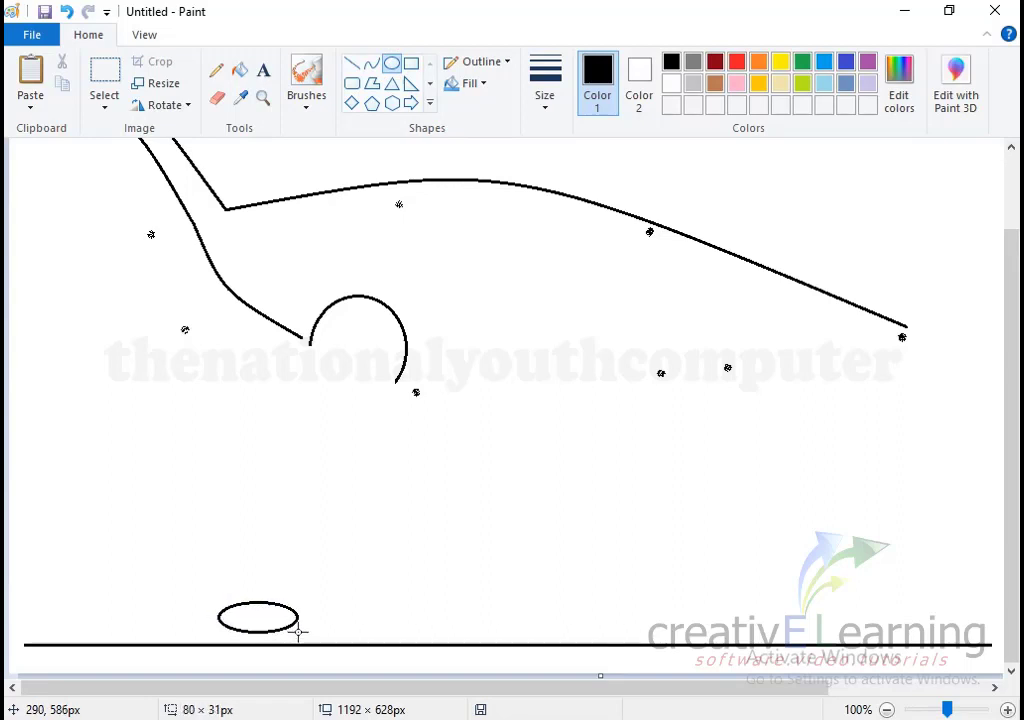
Step: Stretch the foot oval wider, then erase its upper-right arc to open it
mouse_move(298, 632)
mouse_down()
mouse_move(287, 635)
mouse_move(329, 635)
mouse_move(318, 633)
mouse_up()
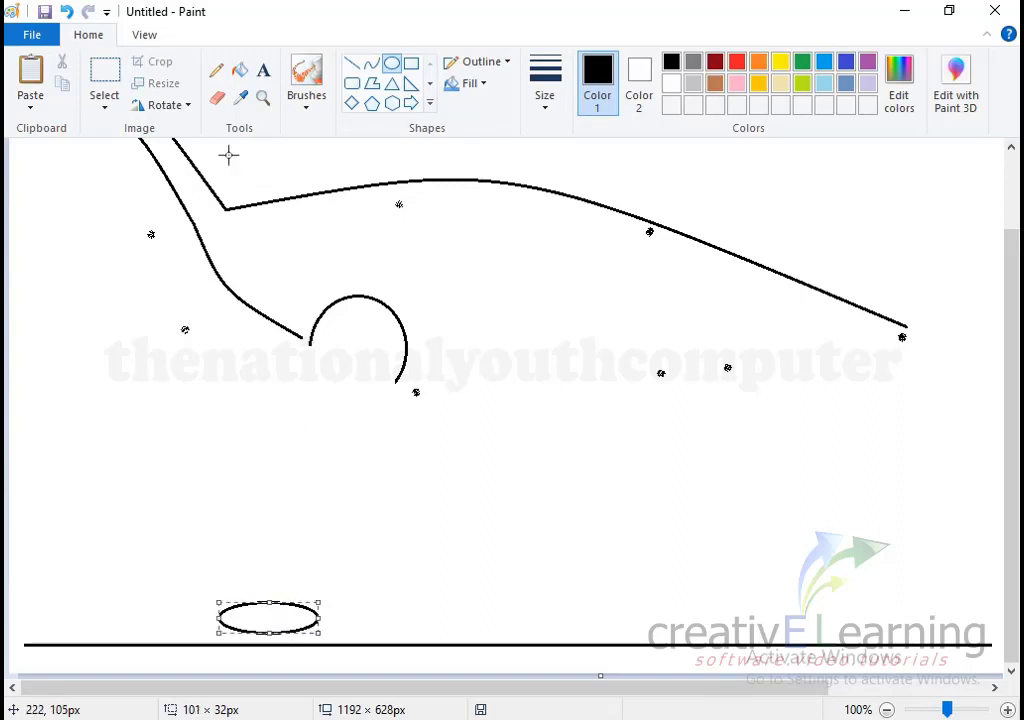
click(217, 97)
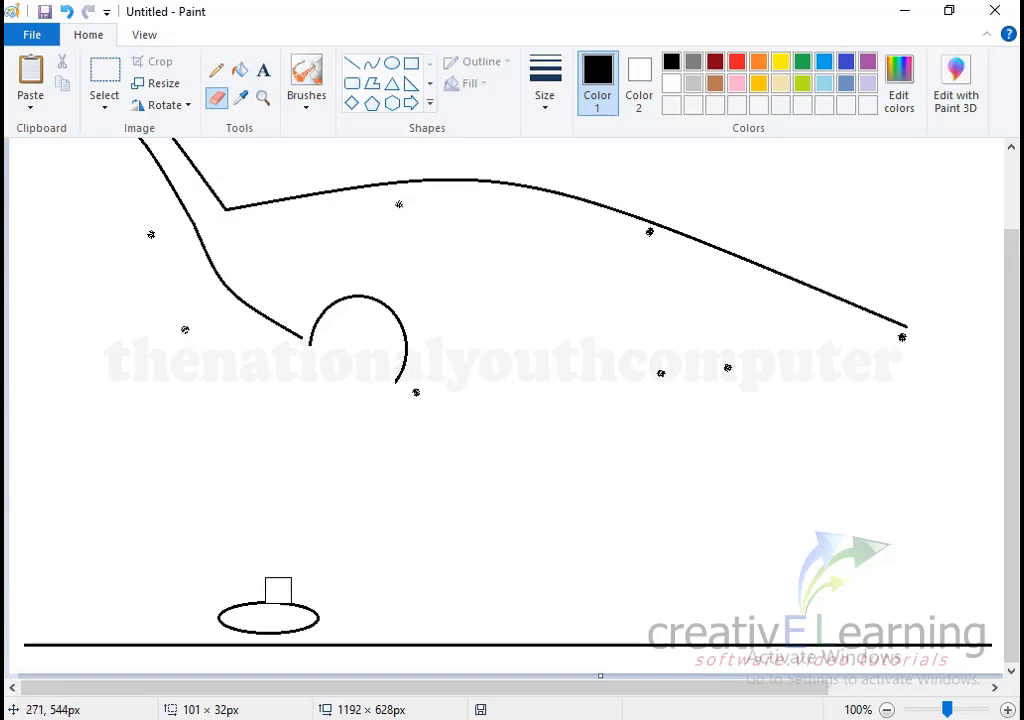
mouse_move(259, 597)
mouse_down()
mouse_move(279, 586)
mouse_move(309, 598)
mouse_up()
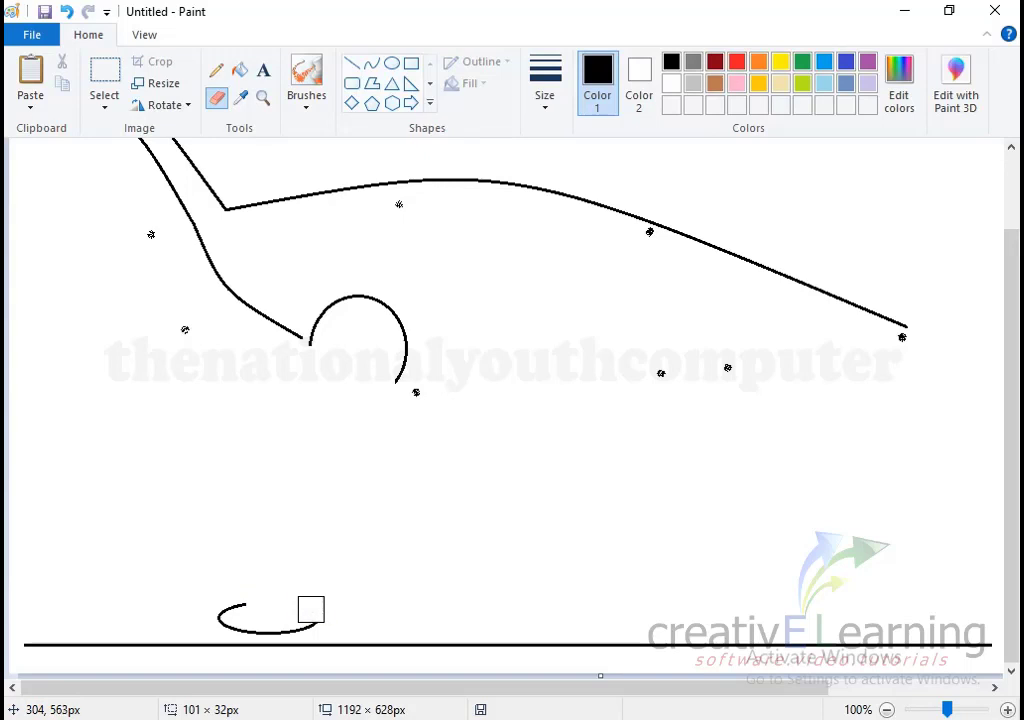
Step: Draw a gently curved leg line from the foot up to the front-leg arch
click(371, 66)
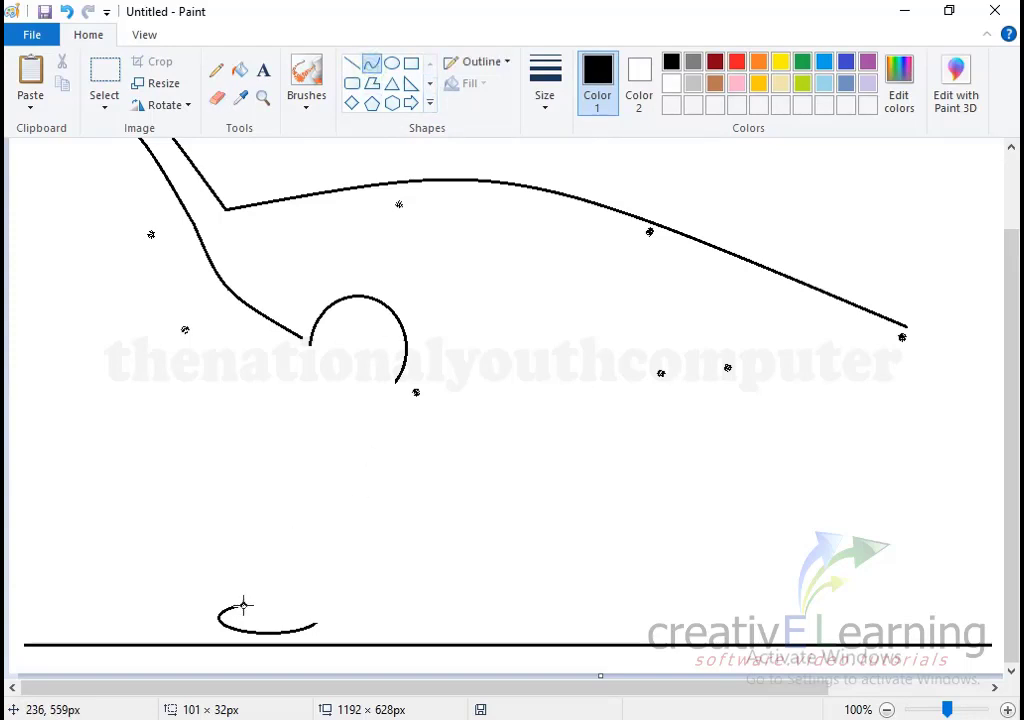
drag(243, 604, 318, 386)
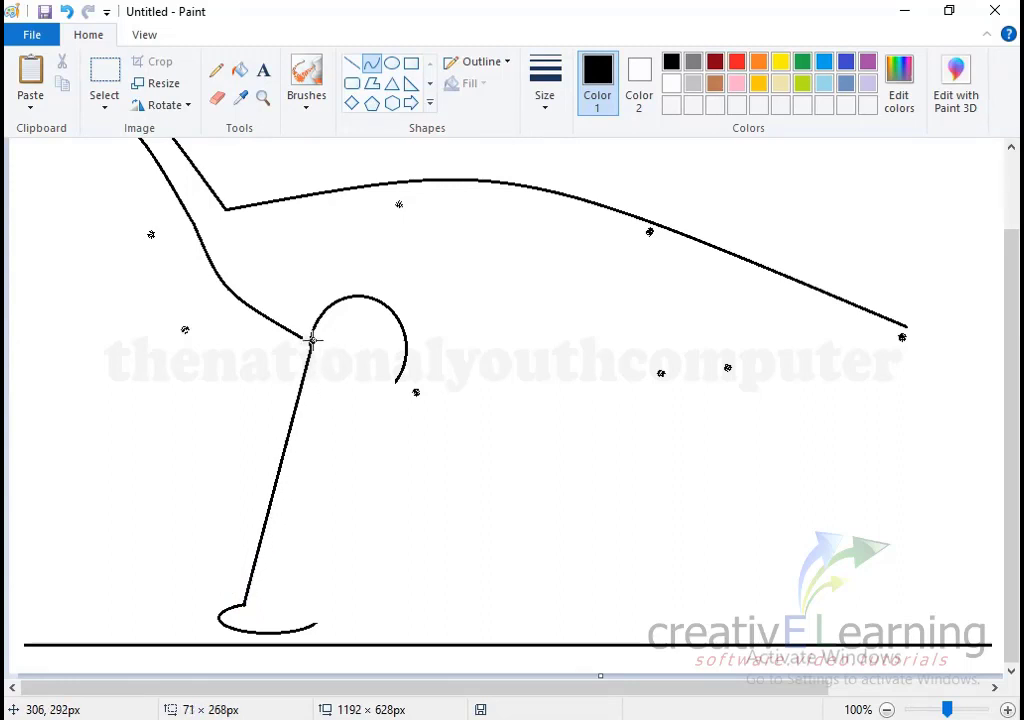
drag(318, 386, 309, 348)
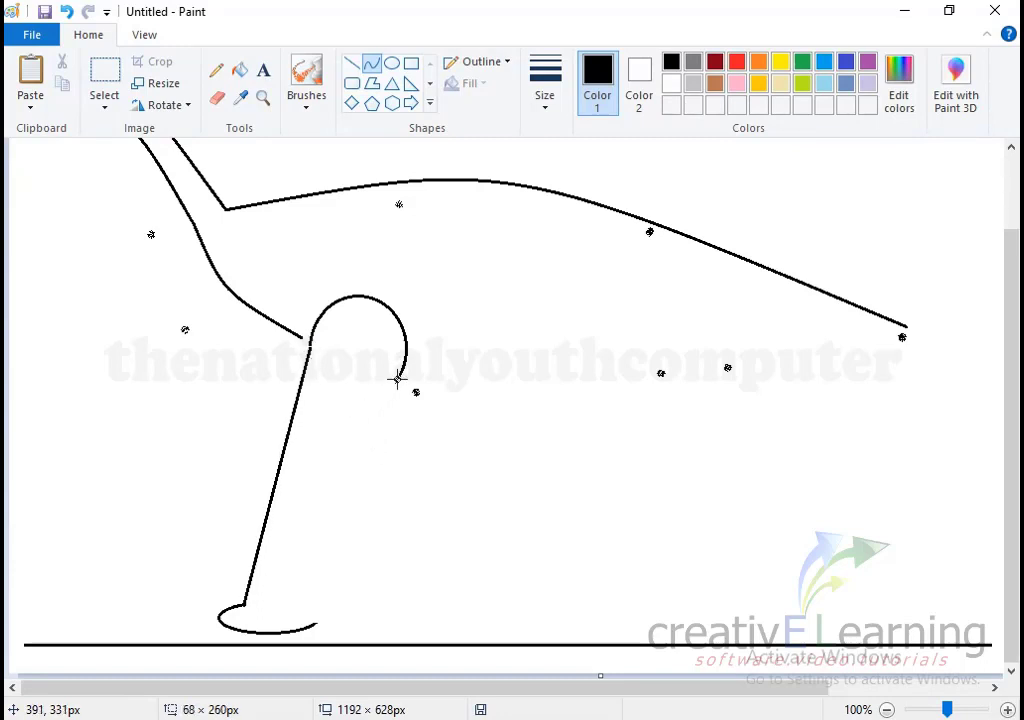
key(ctrl+z)
mouse_move(245, 605)
mouse_down()
mouse_move(325, 380)
mouse_move(326, 350)
mouse_move(310, 348)
mouse_up()
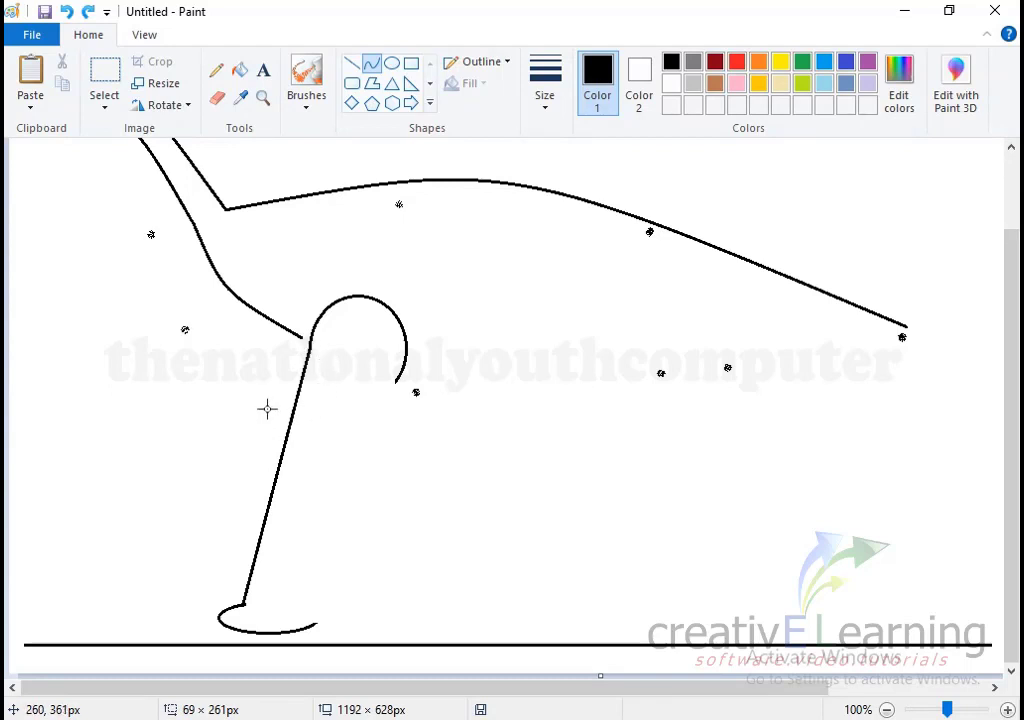
mouse_move(279, 400)
mouse_down()
mouse_move(270, 441)
mouse_move(295, 501)
mouse_move(289, 596)
mouse_up()
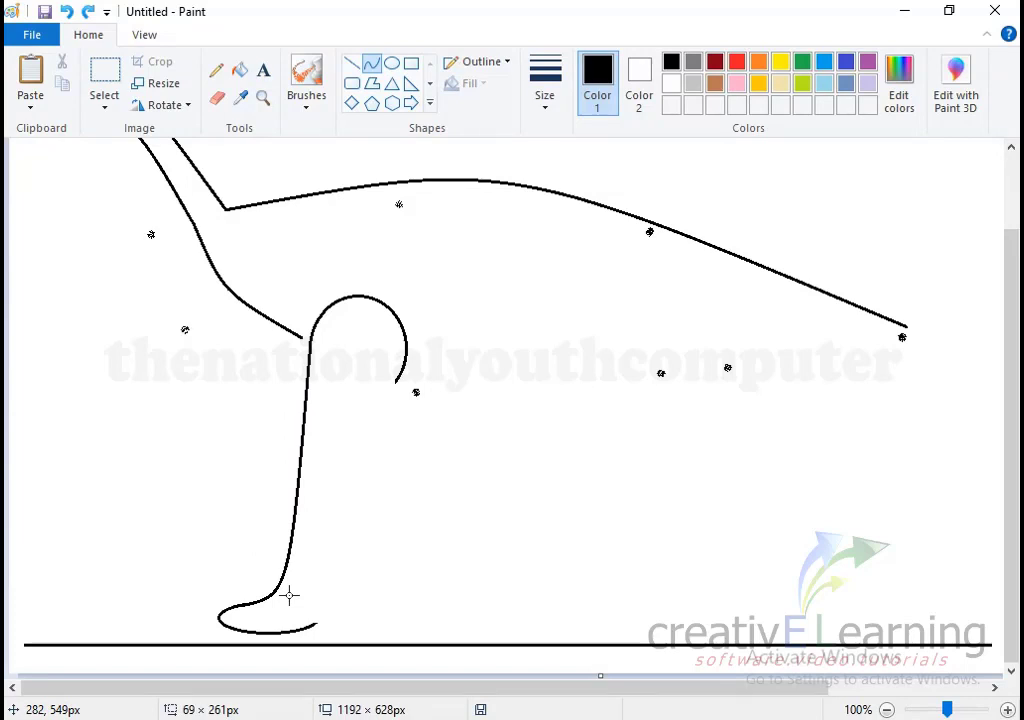
Step: Add a second curved line from the foot up to the body as the leg's right edge
click(390, 63)
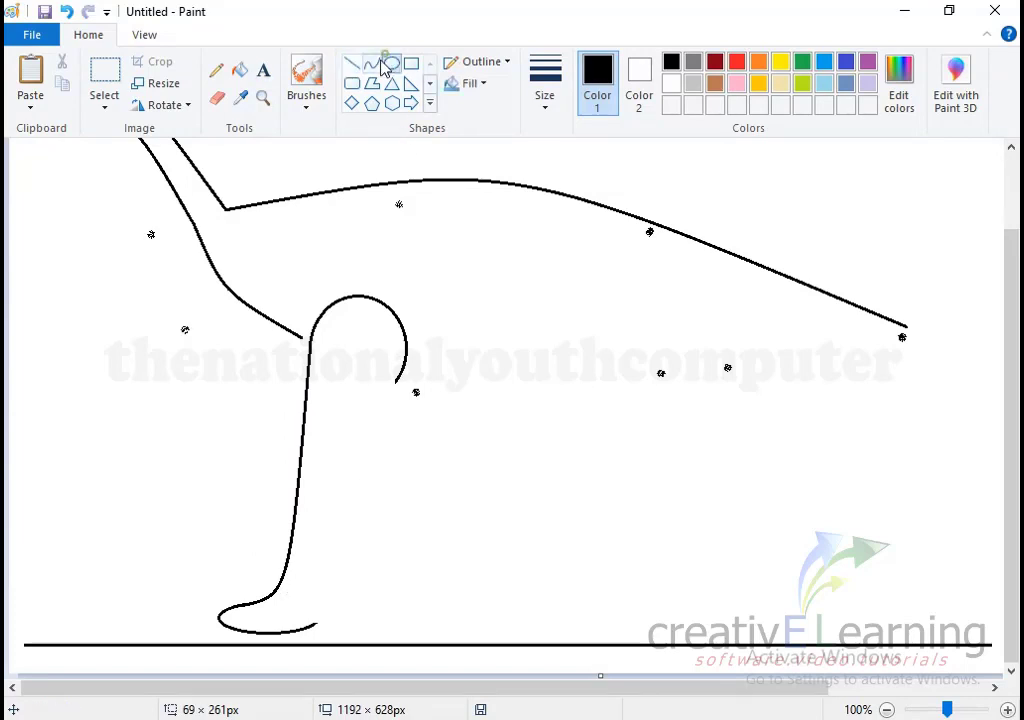
click(371, 63)
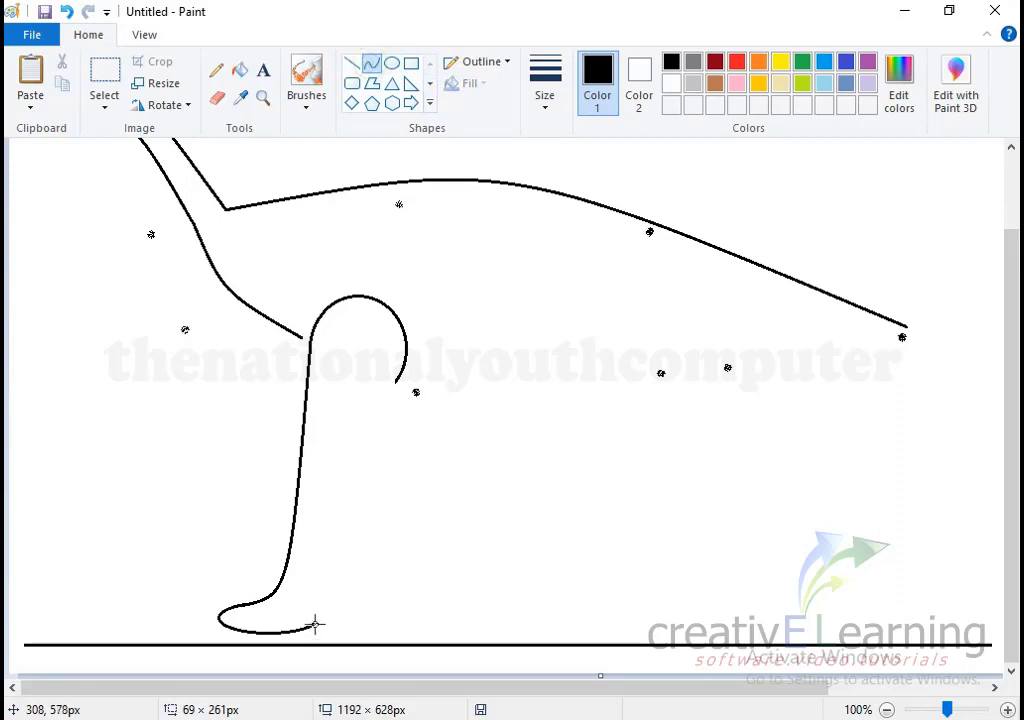
drag(312, 624, 396, 380)
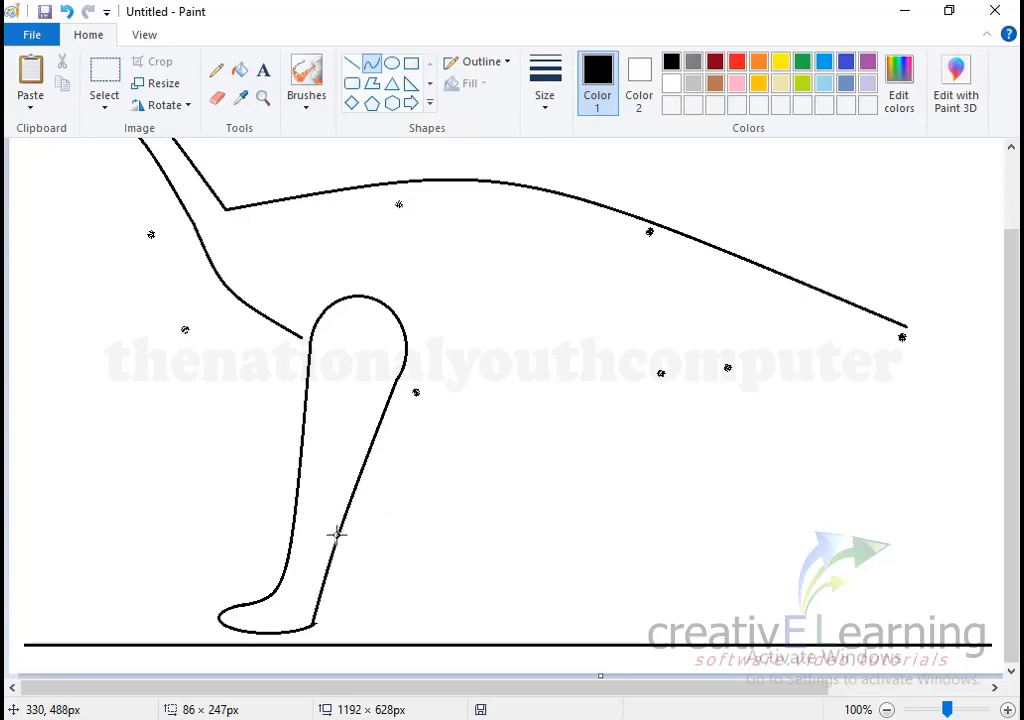
drag(331, 597, 339, 628)
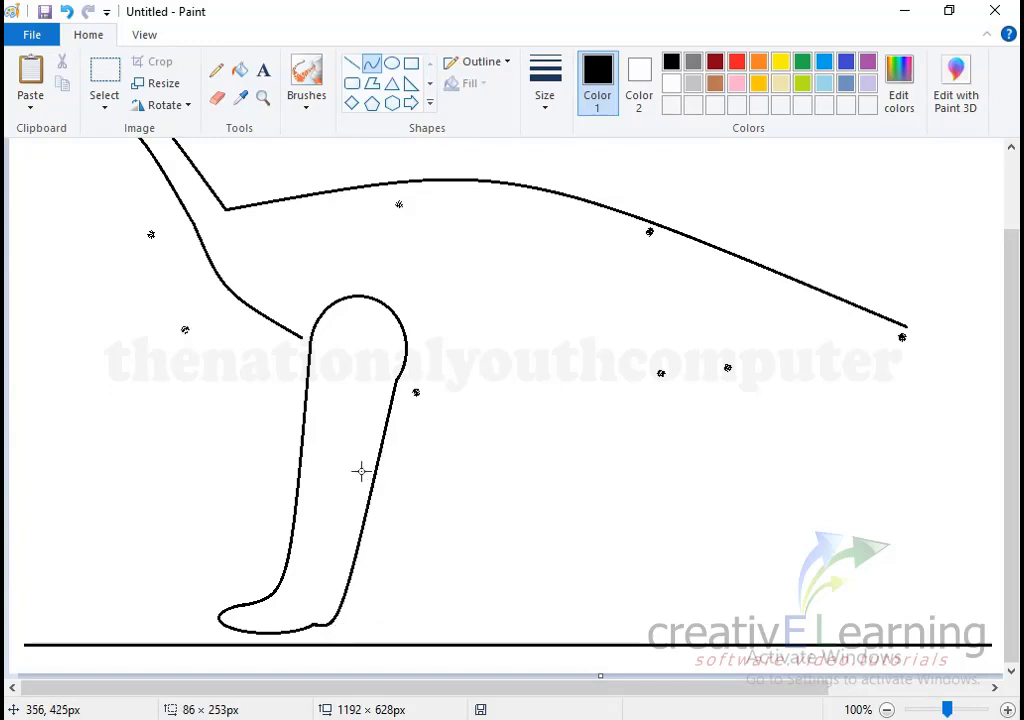
mouse_move(361, 471)
mouse_down()
mouse_move(356, 448)
mouse_move(362, 521)
mouse_move(345, 617)
mouse_move(358, 627)
mouse_move(333, 645)
mouse_move(342, 641)
mouse_up()
Step: Erase the upper right leg outline and redraw it as a curve bending leftward
click(217, 97)
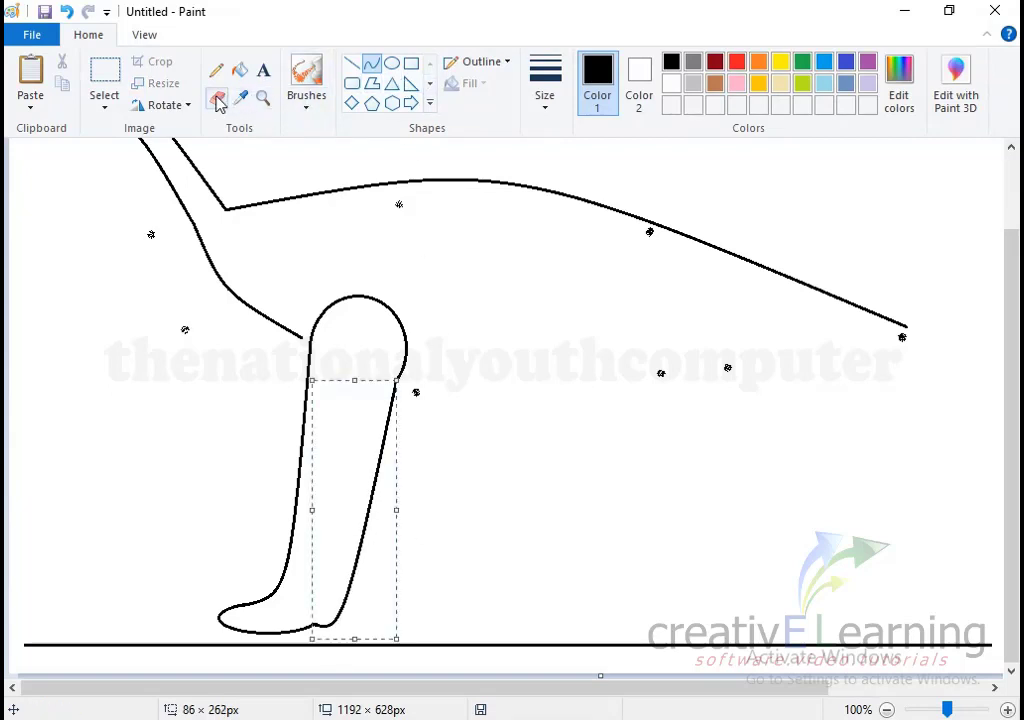
mouse_move(384, 463)
mouse_down()
mouse_move(390, 411)
mouse_move(368, 464)
mouse_move(354, 571)
mouse_up()
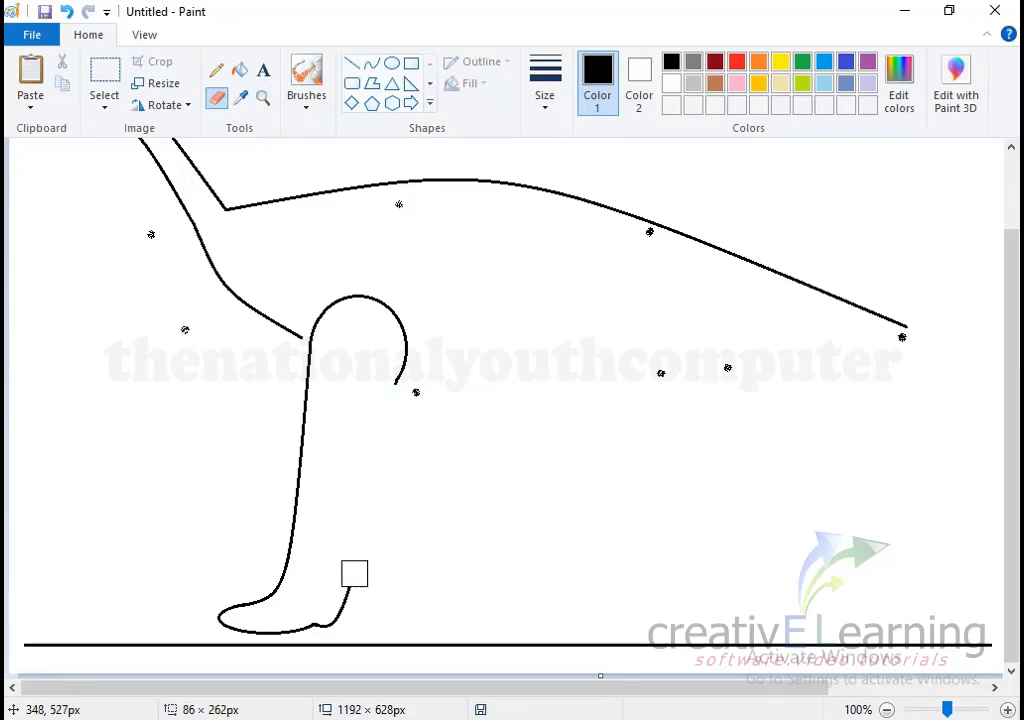
click(371, 63)
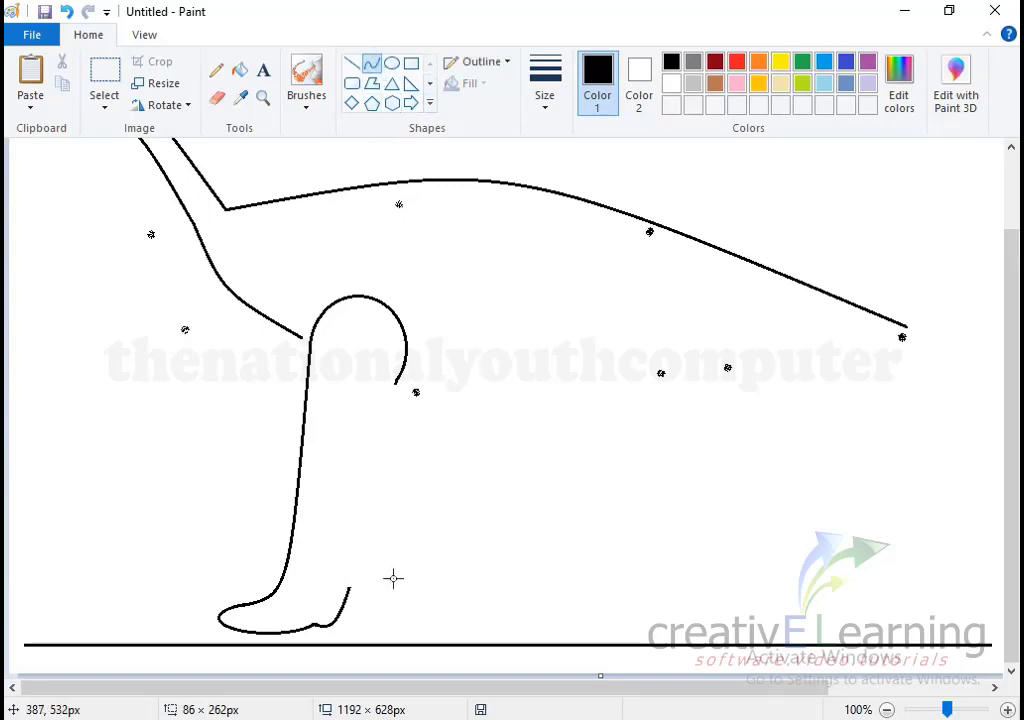
mouse_move(348, 587)
mouse_down()
mouse_move(384, 425)
mouse_move(368, 425)
mouse_up()
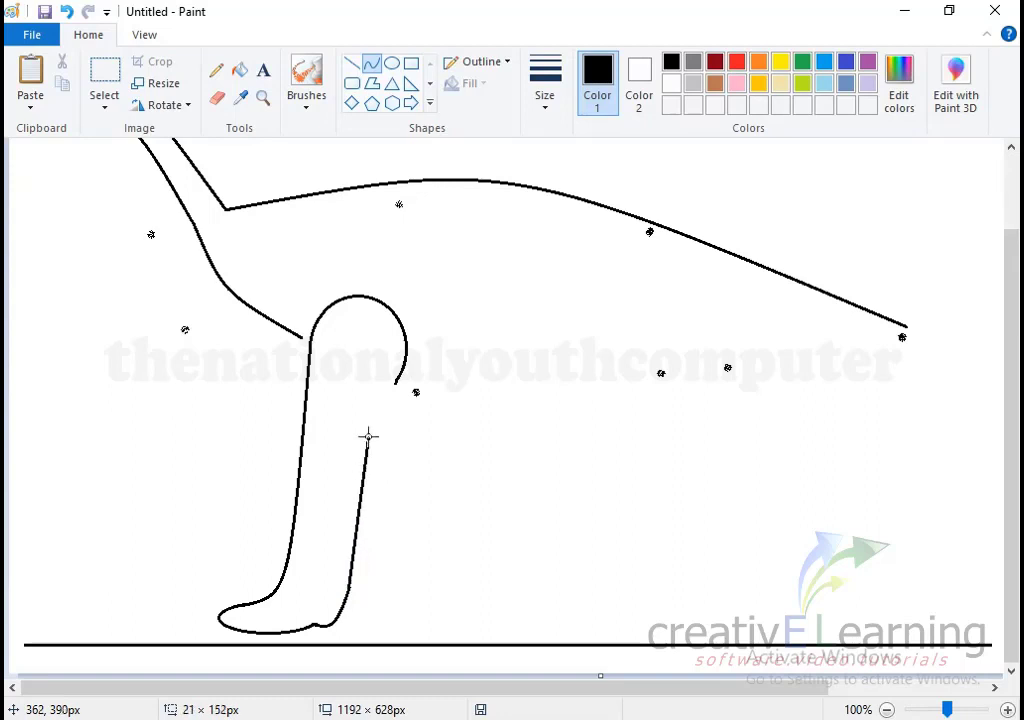
mouse_move(381, 483)
mouse_down()
mouse_move(338, 472)
mouse_move(356, 481)
mouse_move(354, 458)
mouse_up()
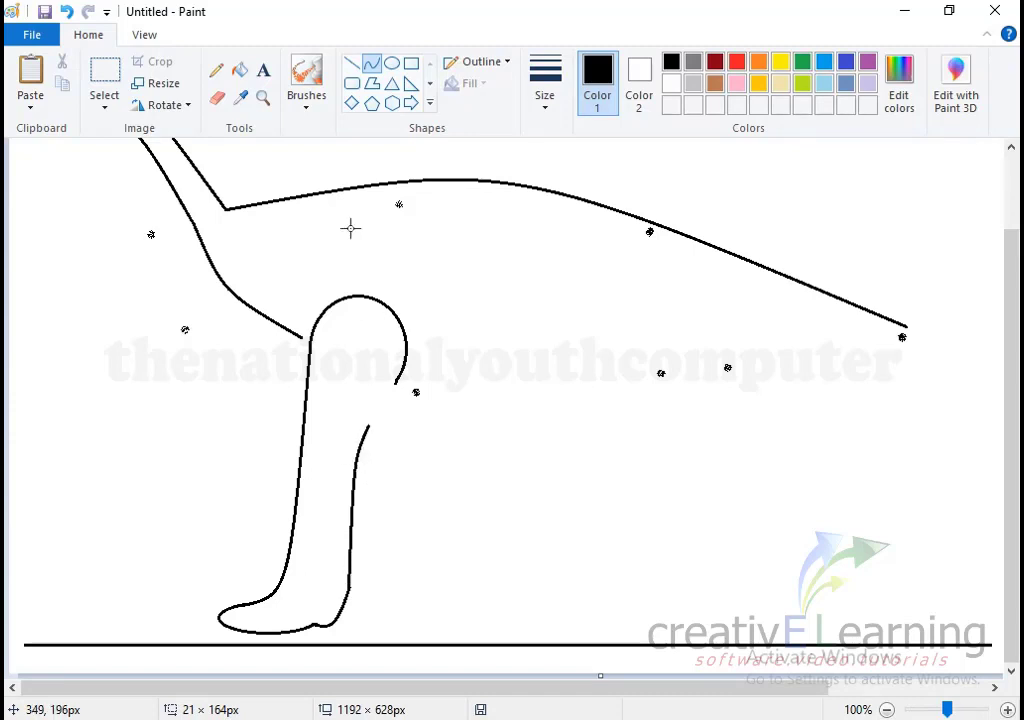
Step: Add an oval knee bulge at the leg top and erase its inner arc and stray overlaps
click(391, 63)
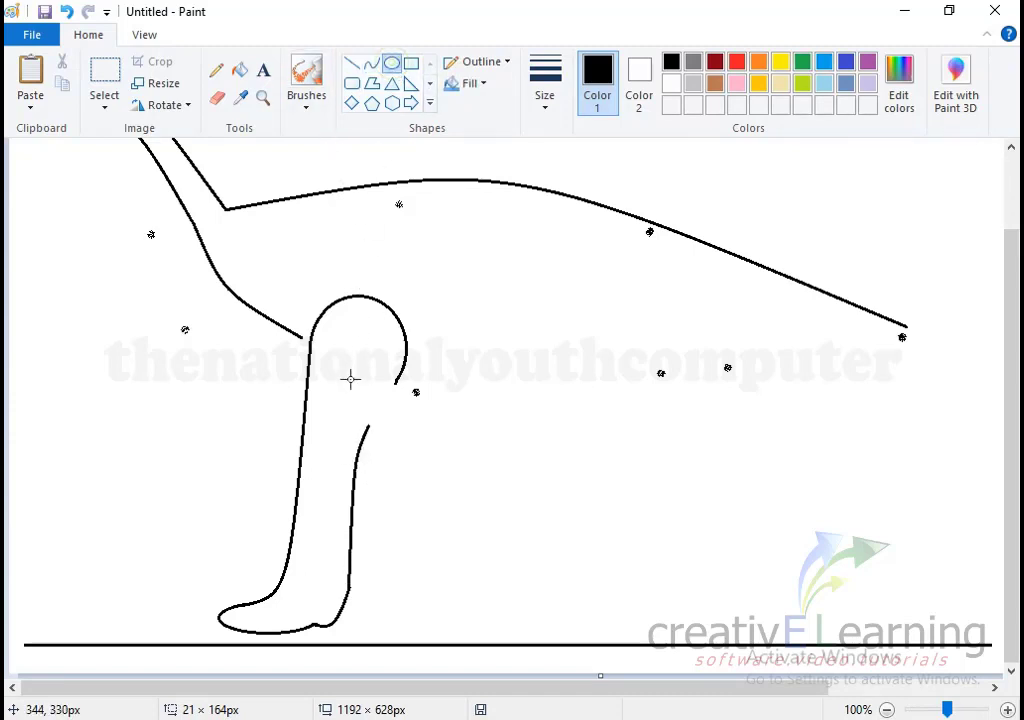
mouse_move(341, 361)
mouse_down()
mouse_move(396, 425)
mouse_move(394, 450)
mouse_move(401, 444)
mouse_up()
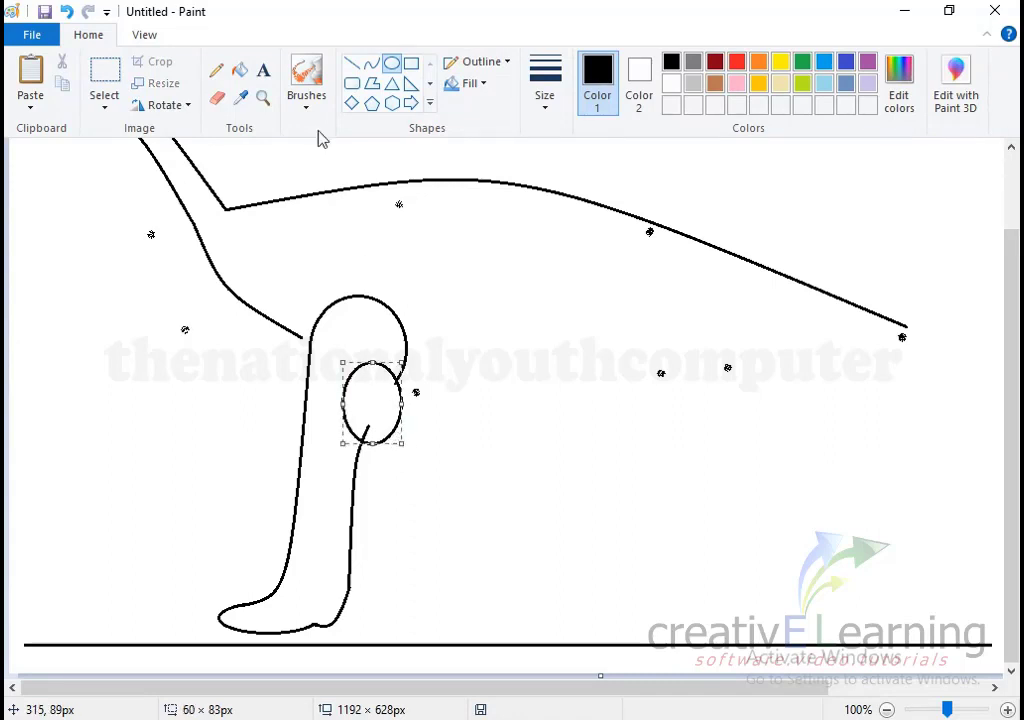
click(218, 98)
mouse_move(348, 362)
mouse_down()
mouse_move(371, 379)
mouse_move(378, 364)
mouse_move(340, 391)
mouse_move(357, 434)
mouse_up()
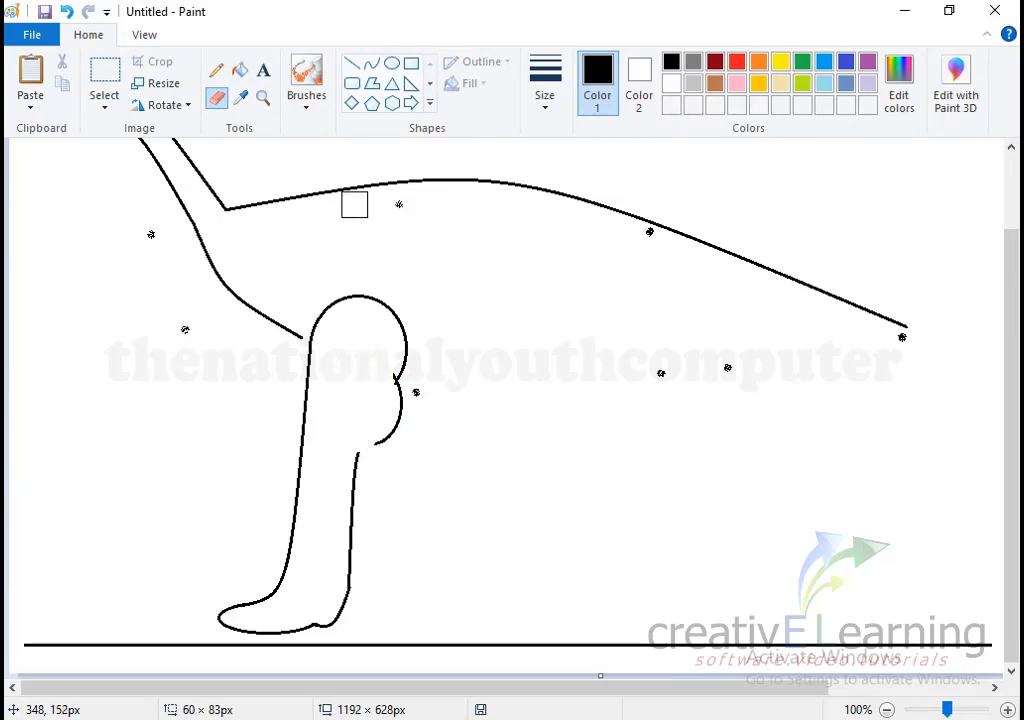
click(372, 65)
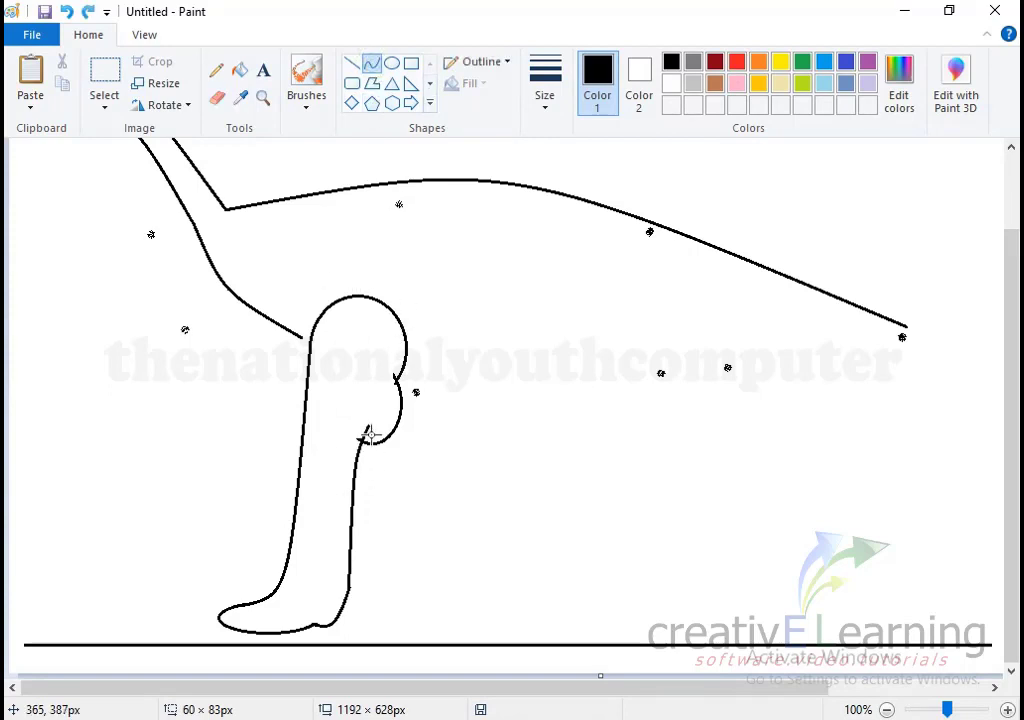
click(217, 99)
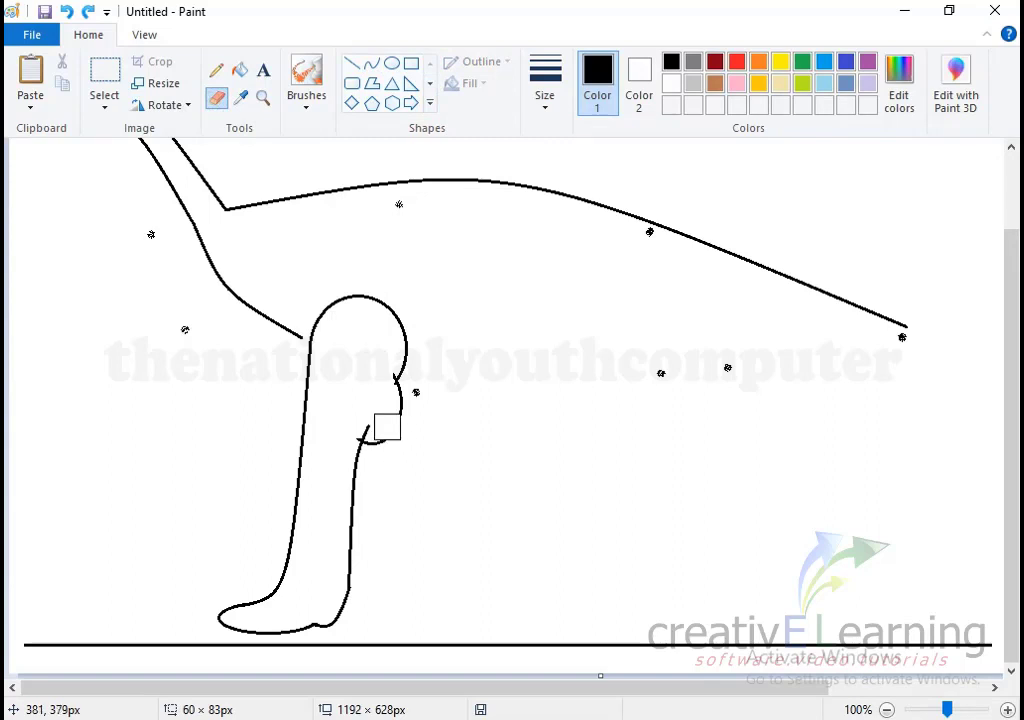
click(373, 421)
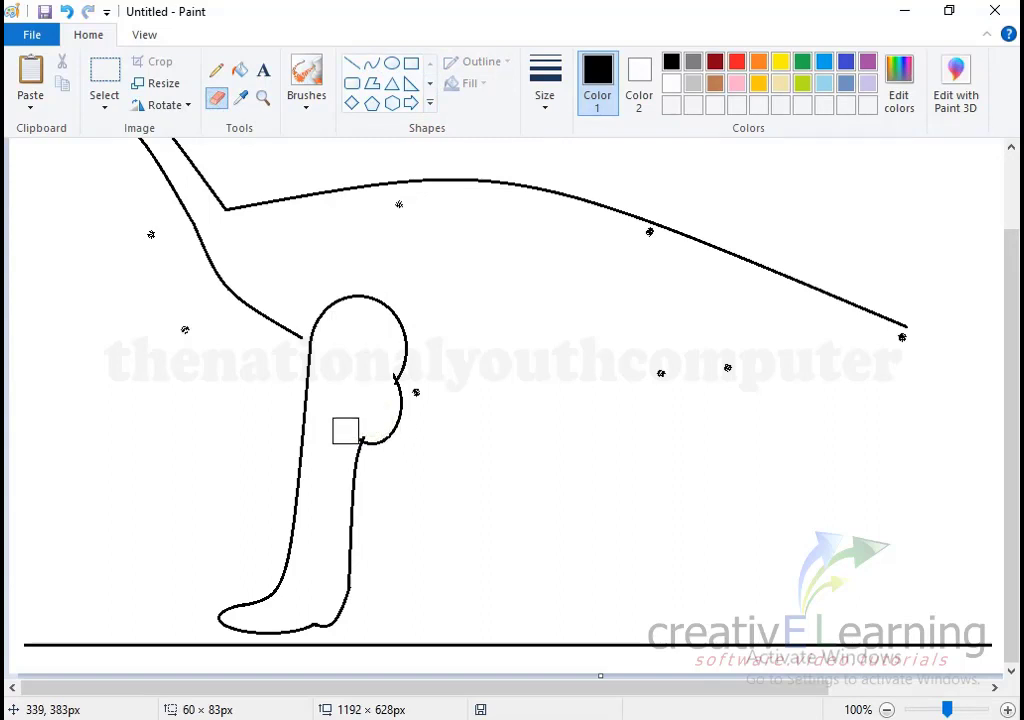
click(343, 430)
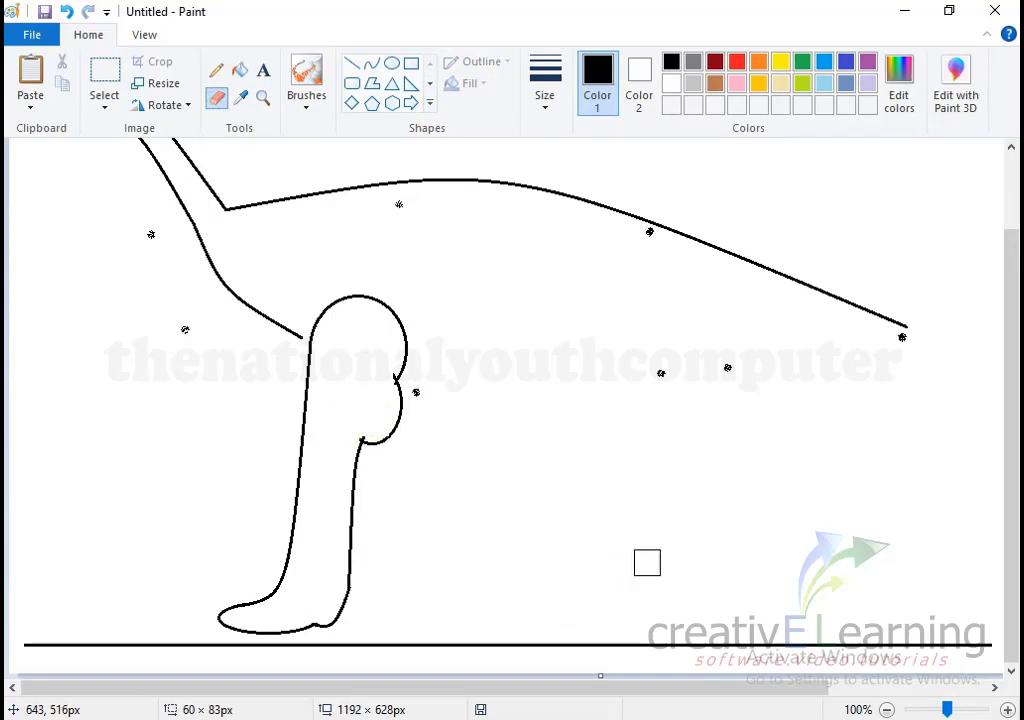
Step: Draw a belly curve from the front leg rightward, sagging its middle downward
click(372, 64)
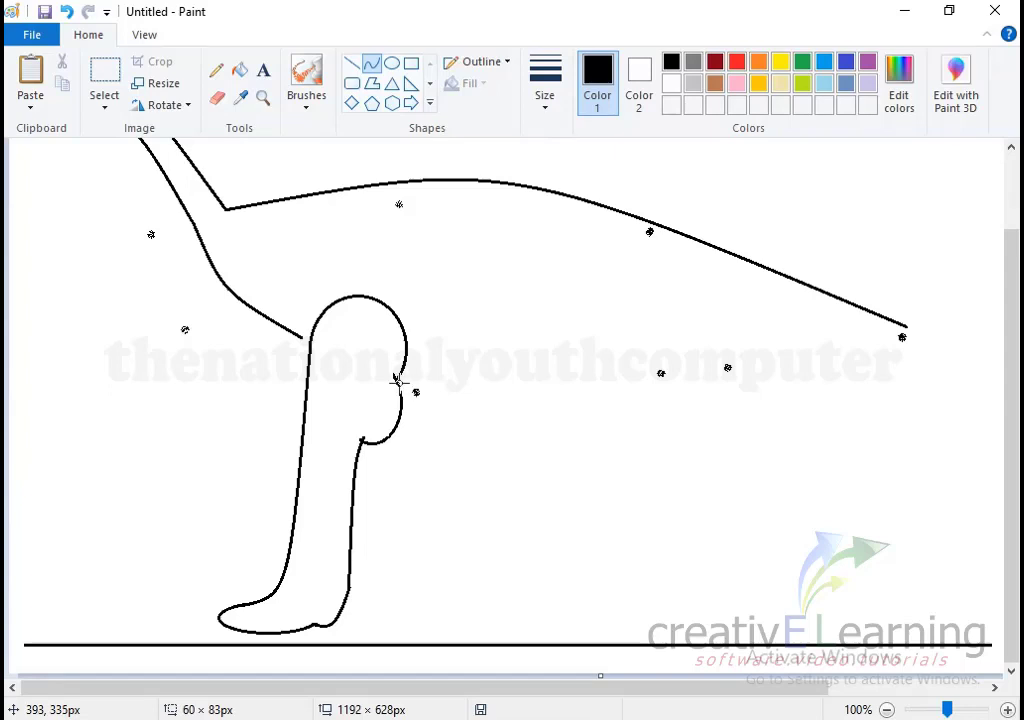
mouse_move(398, 390)
mouse_down()
mouse_move(501, 427)
mouse_move(680, 402)
mouse_move(647, 379)
mouse_move(660, 378)
mouse_up()
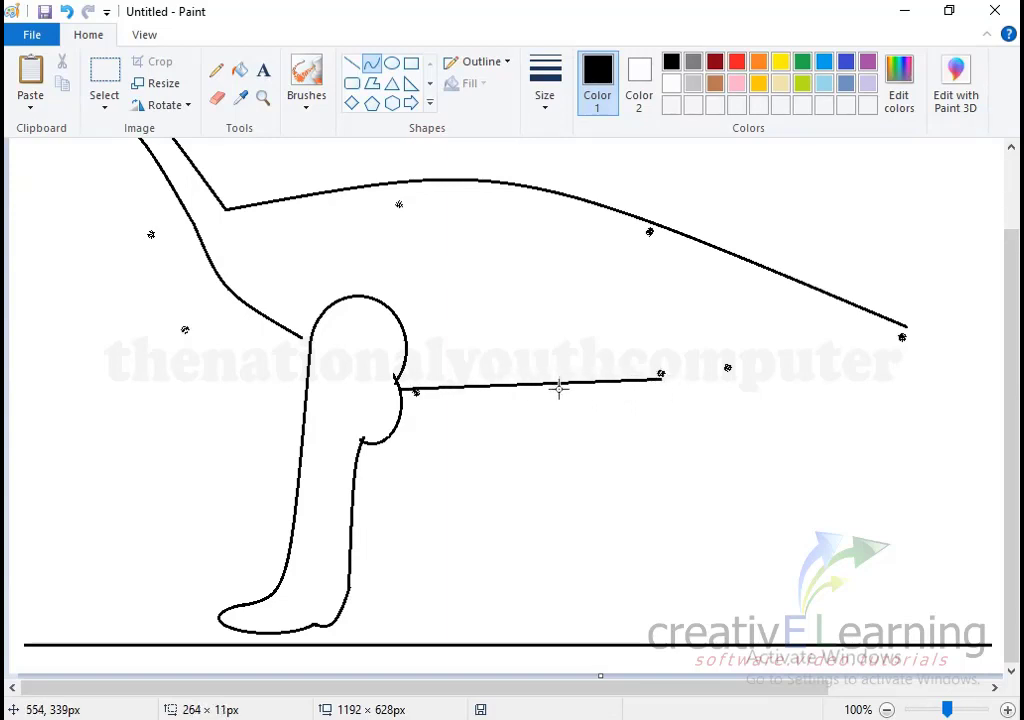
mouse_move(559, 390)
mouse_down()
mouse_move(540, 412)
mouse_move(480, 415)
mouse_move(504, 416)
mouse_up()
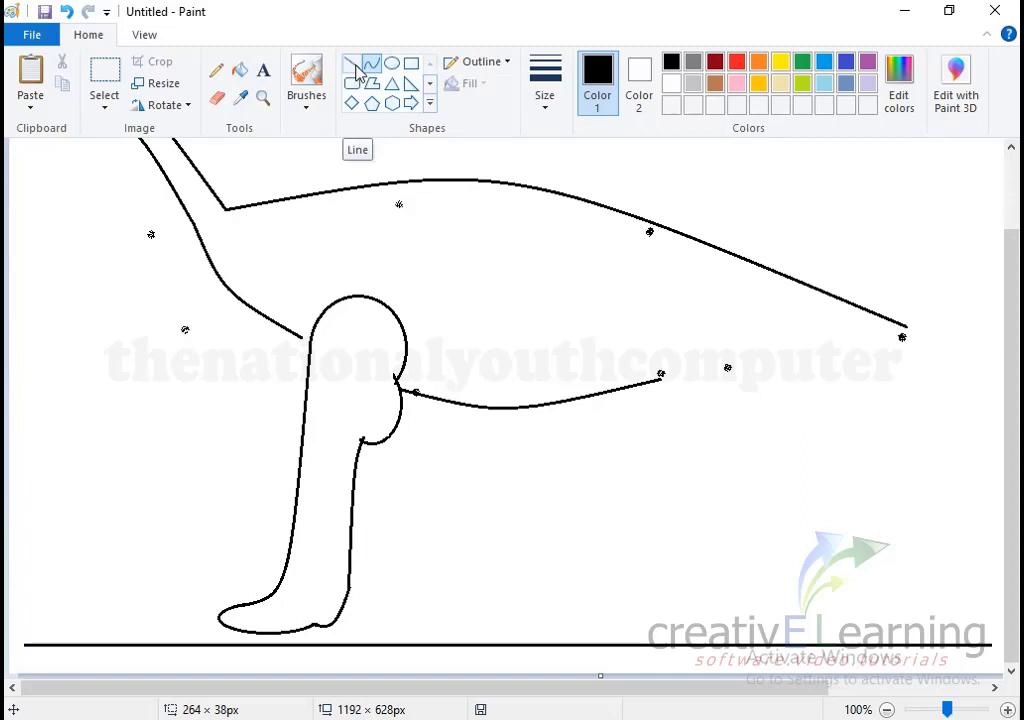
Step: Draw and adjust an oval at the belly line's right end for the hip
click(355, 65)
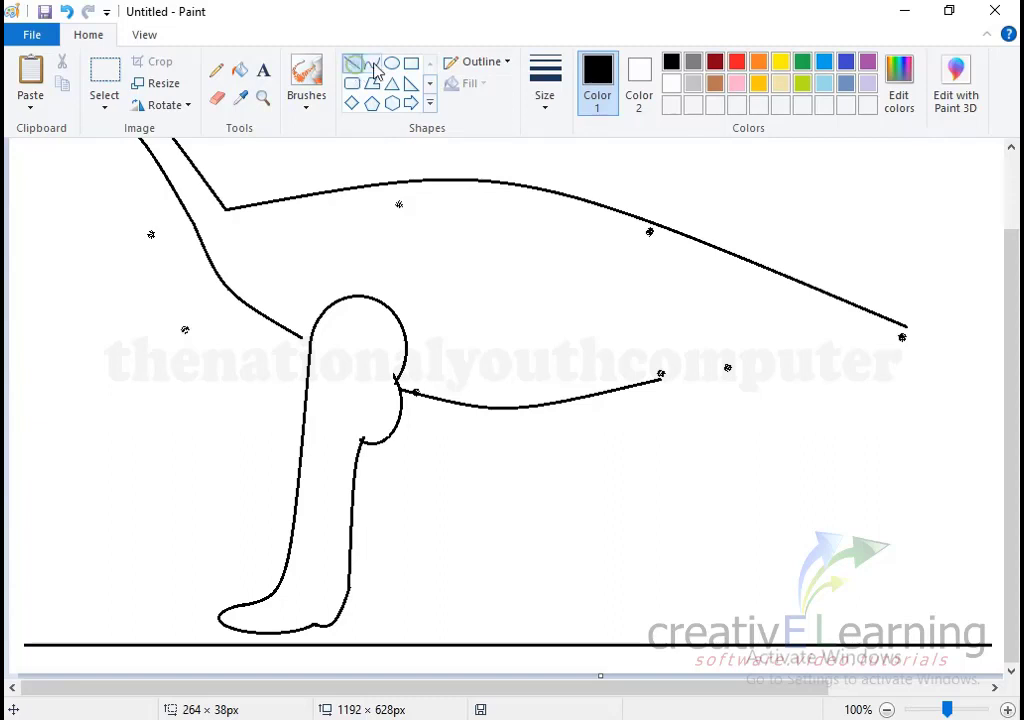
click(391, 64)
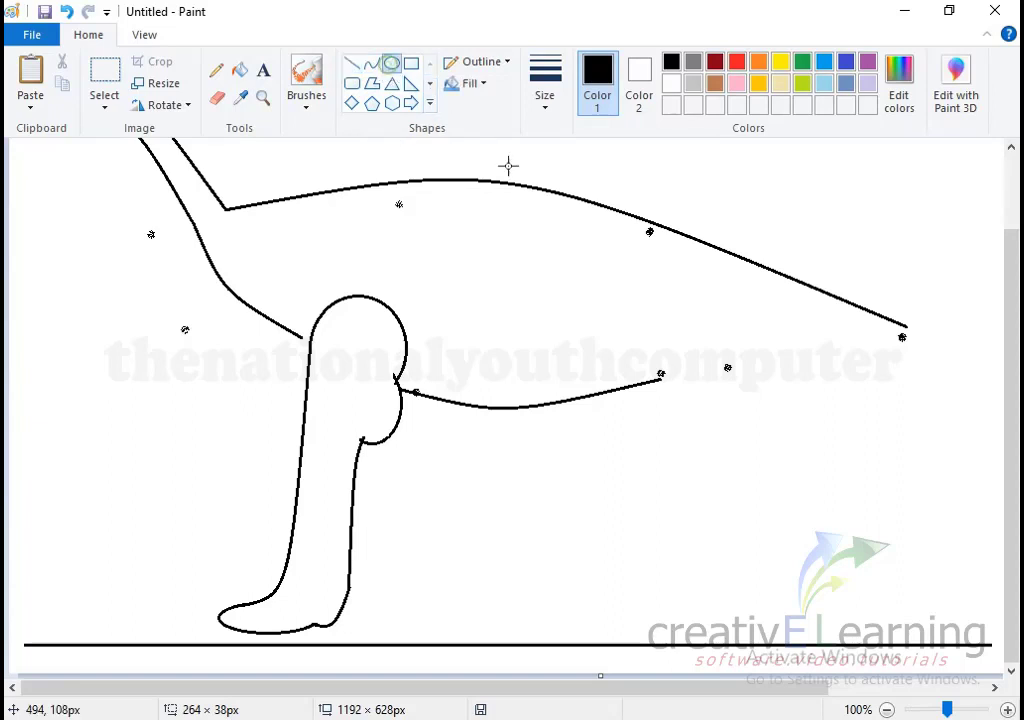
drag(657, 332, 742, 414)
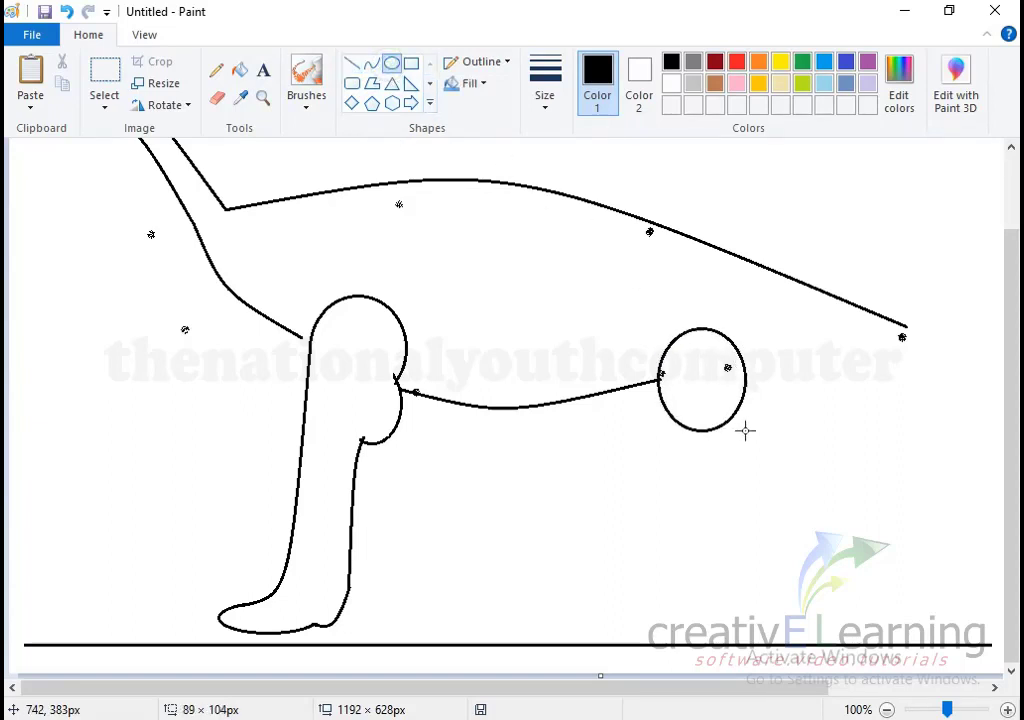
drag(742, 414, 745, 430)
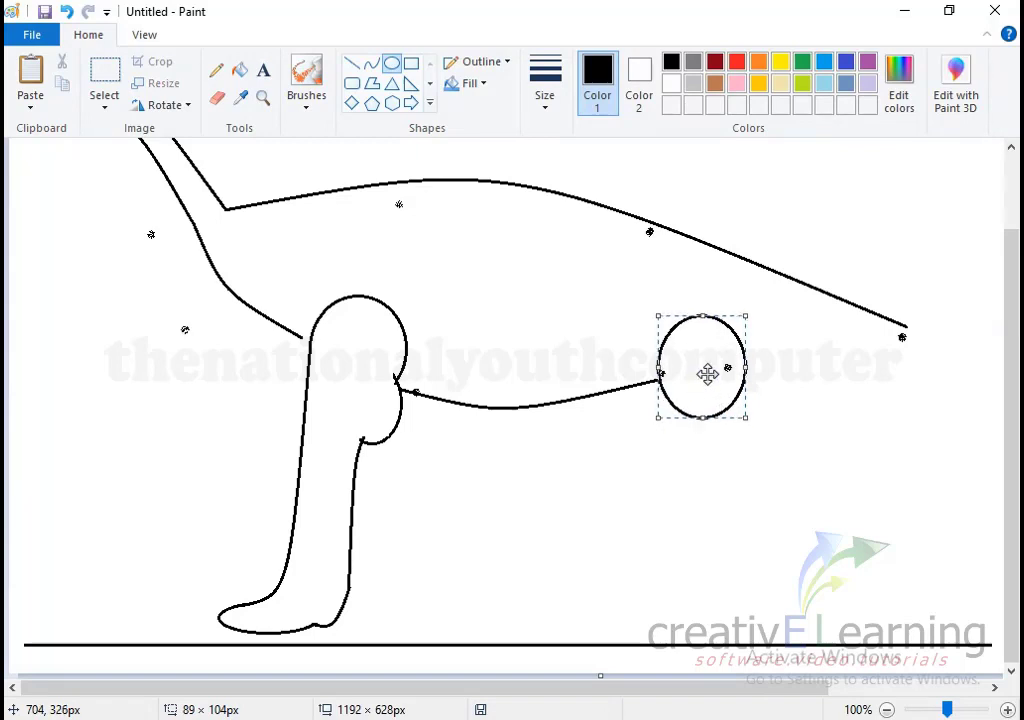
drag(707, 377, 706, 372)
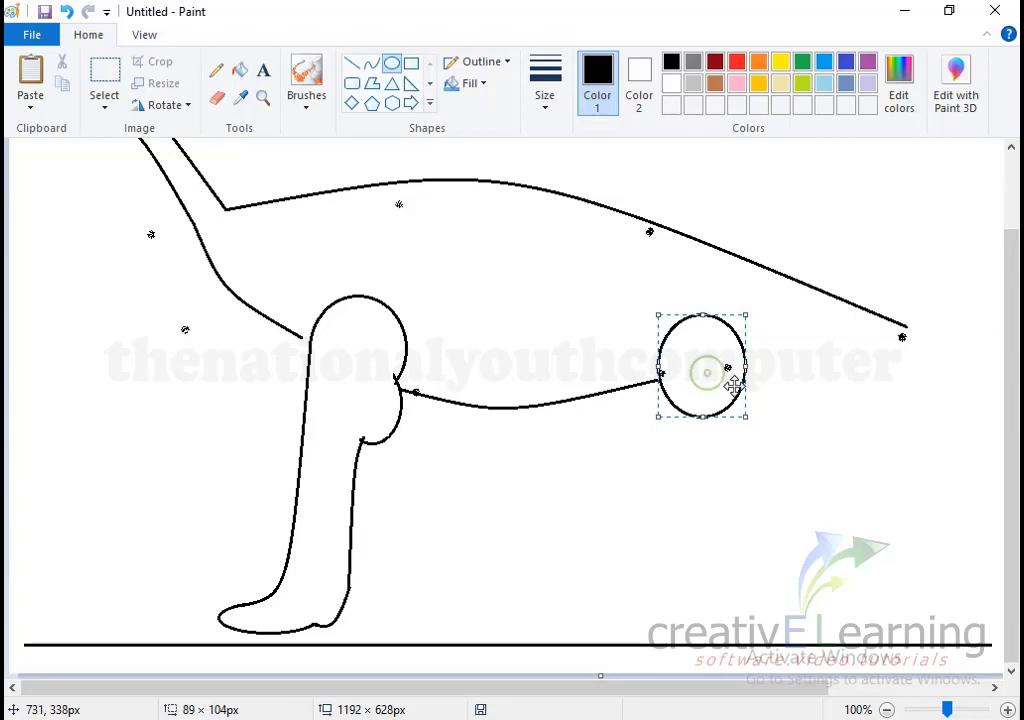
drag(743, 379, 748, 382)
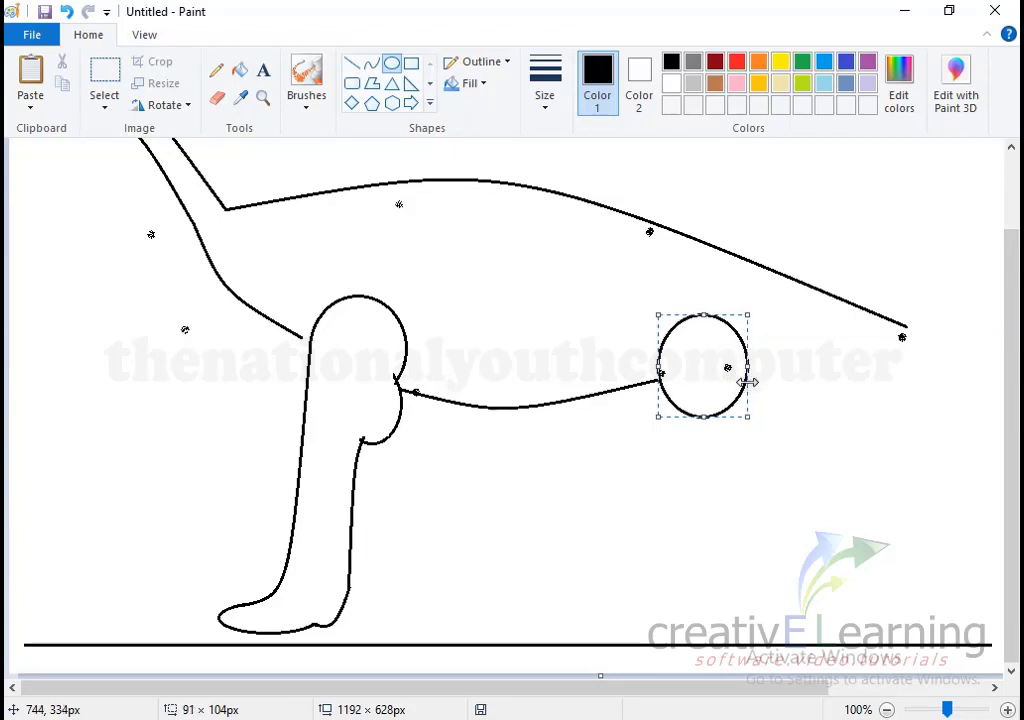
click(749, 384)
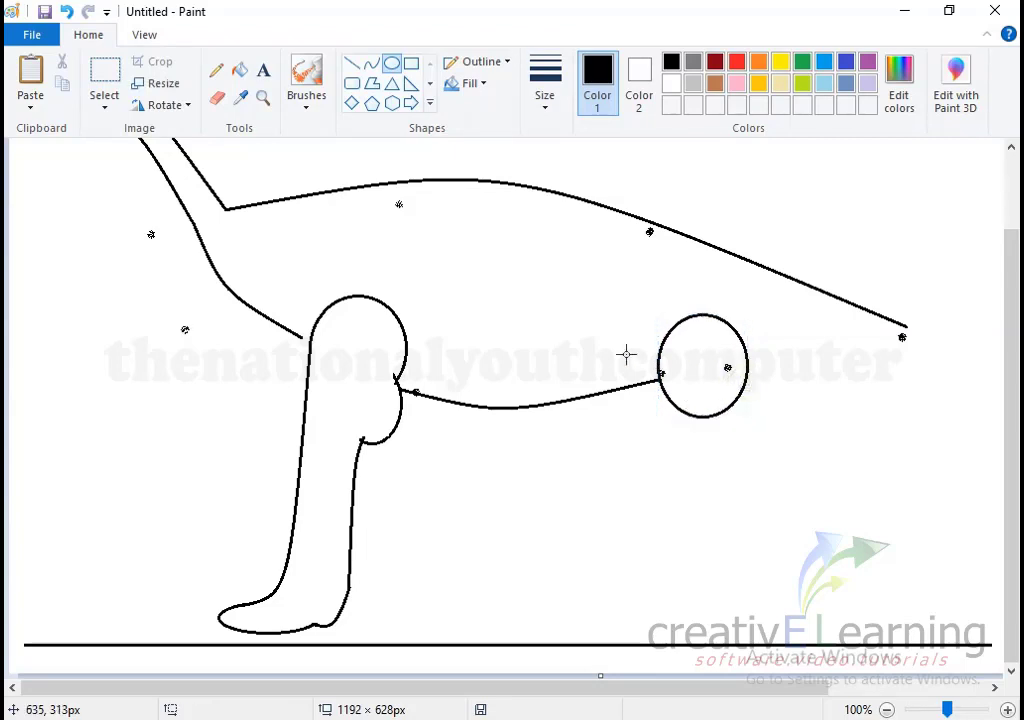
Step: Erase the oval's lower arcs, leaving an open arch for the hind leg
click(217, 97)
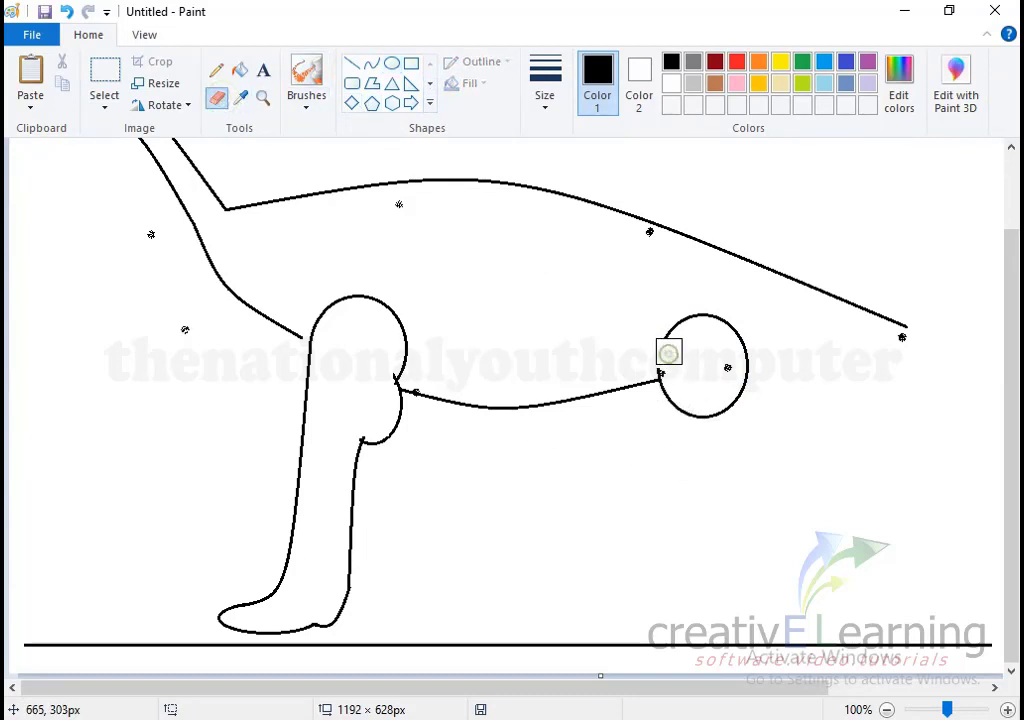
mouse_move(670, 352)
mouse_down()
mouse_move(686, 320)
mouse_move(722, 321)
mouse_up()
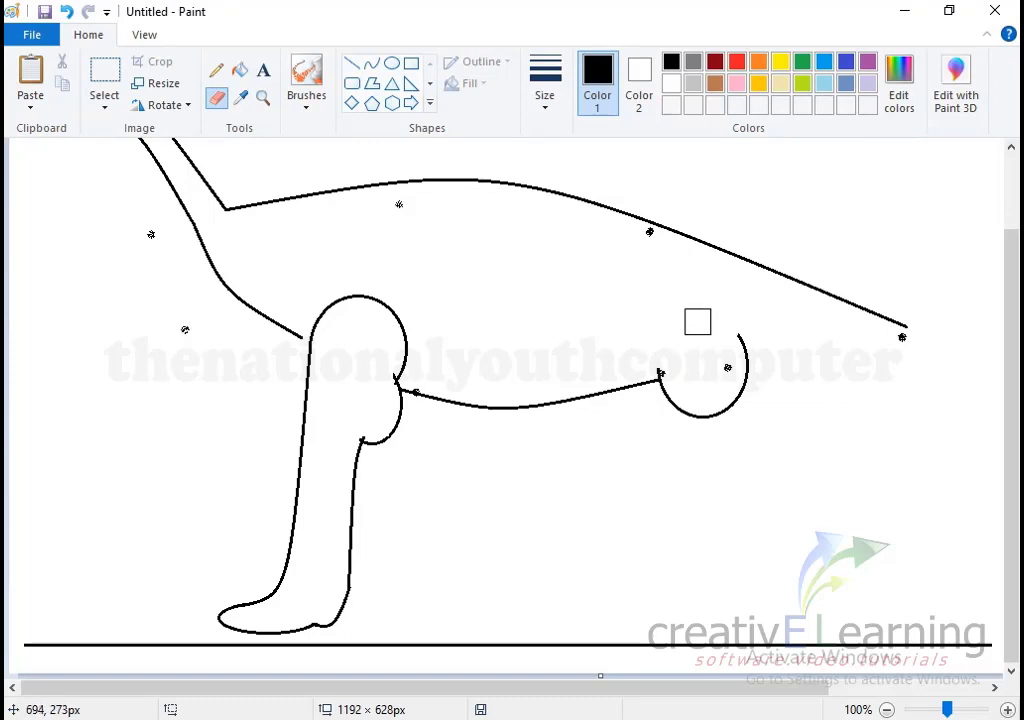
key(ctrl+z)
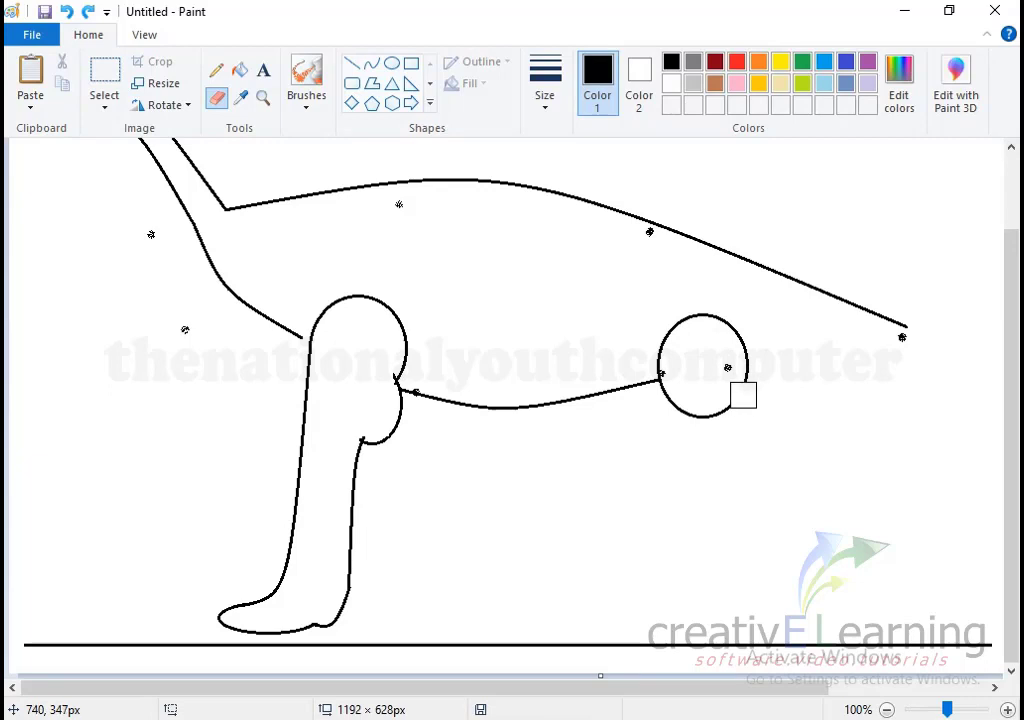
drag(749, 386, 741, 403)
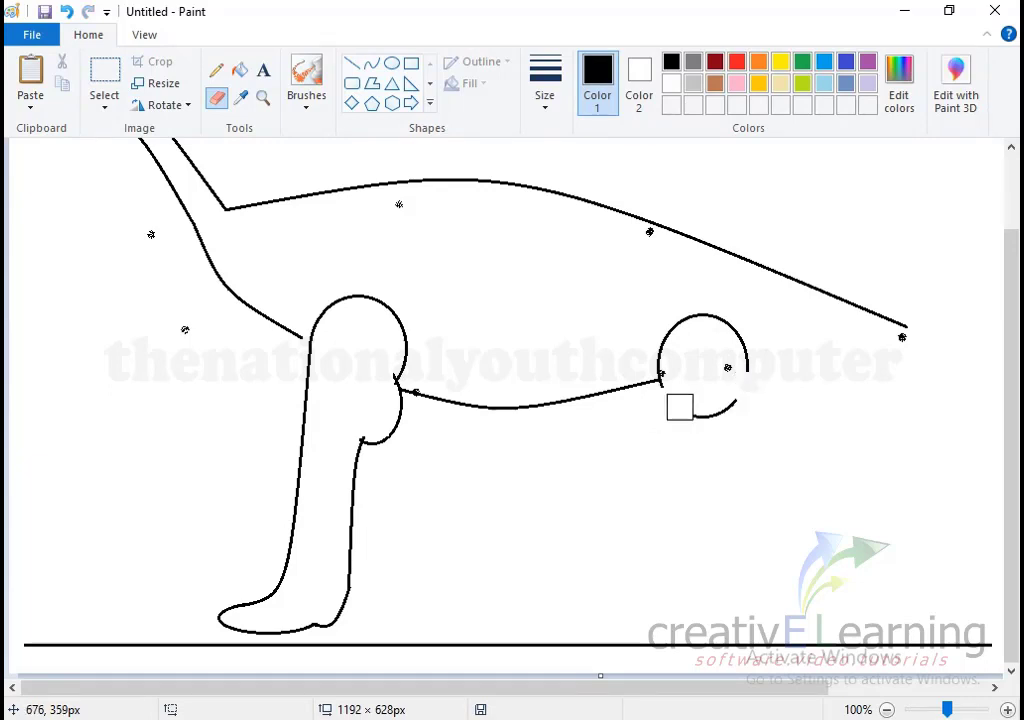
drag(680, 407, 738, 418)
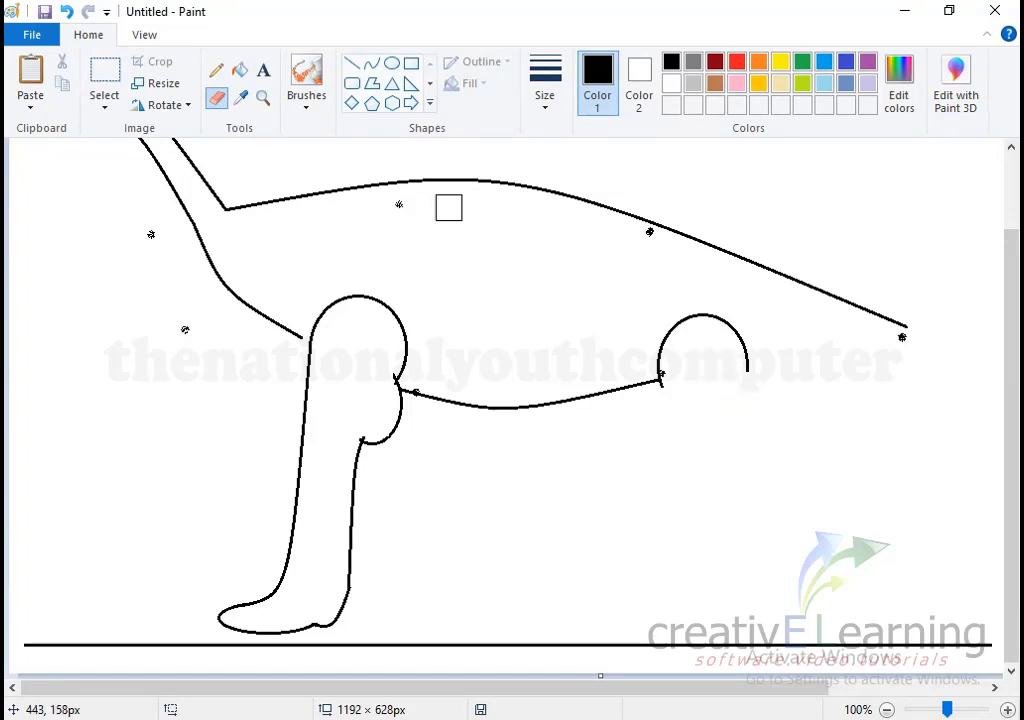
click(391, 63)
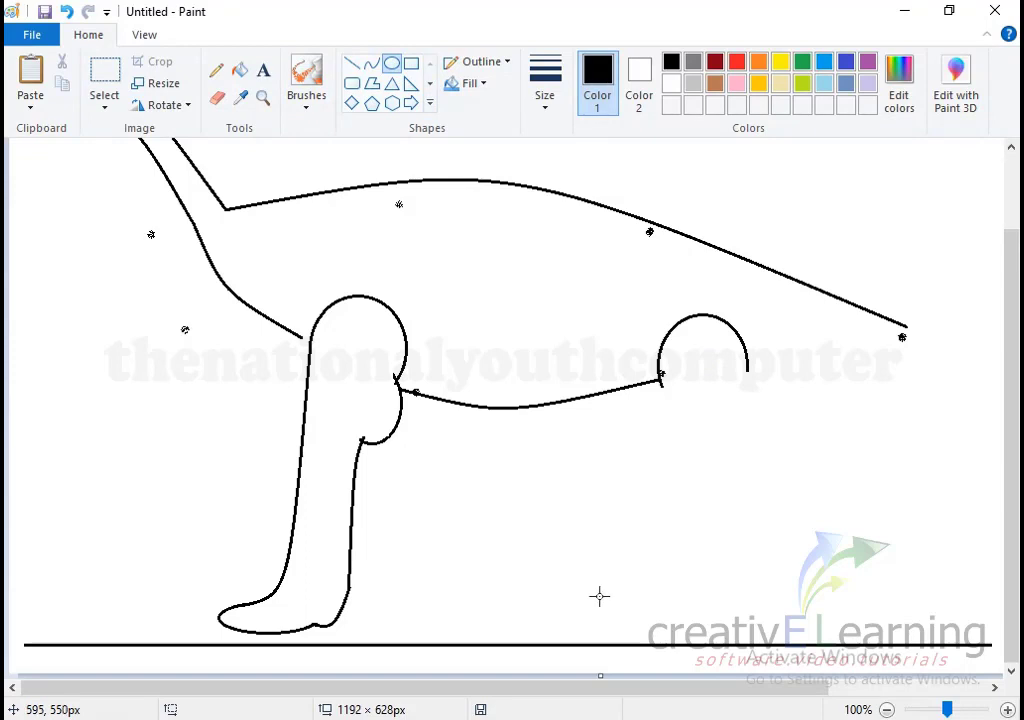
Step: Draw a small flat oval above the ground line on the right as the rear foot
mouse_move(595, 597)
mouse_down()
mouse_move(660, 630)
mouse_move(723, 611)
mouse_move(711, 609)
mouse_move(729, 610)
mouse_move(696, 617)
mouse_move(768, 611)
mouse_move(759, 615)
mouse_up()
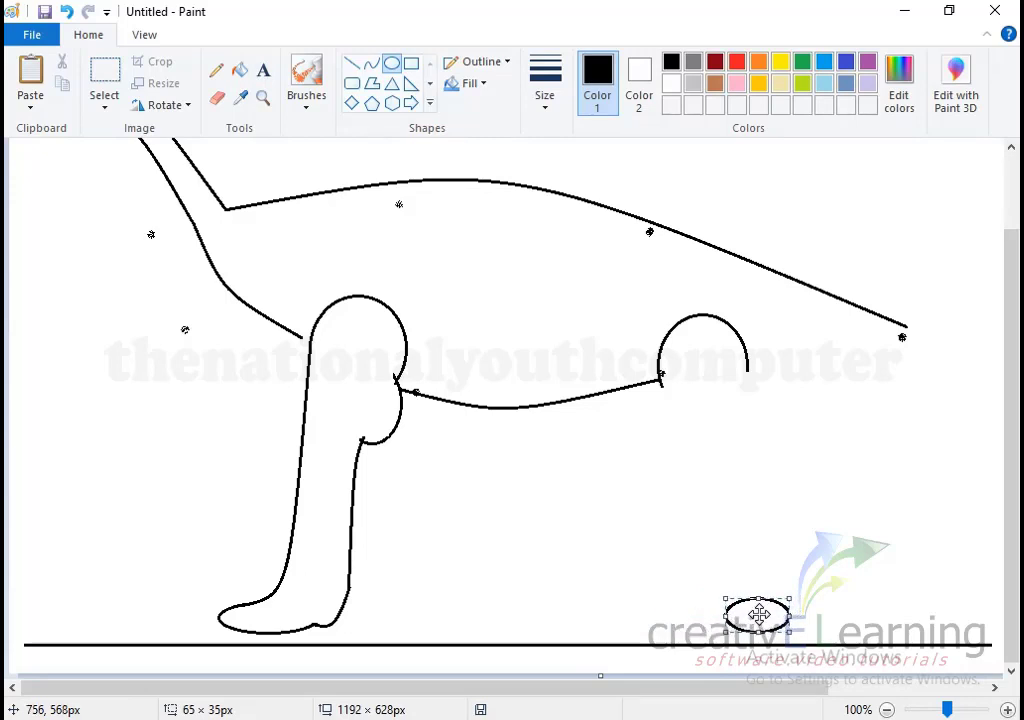
click(223, 99)
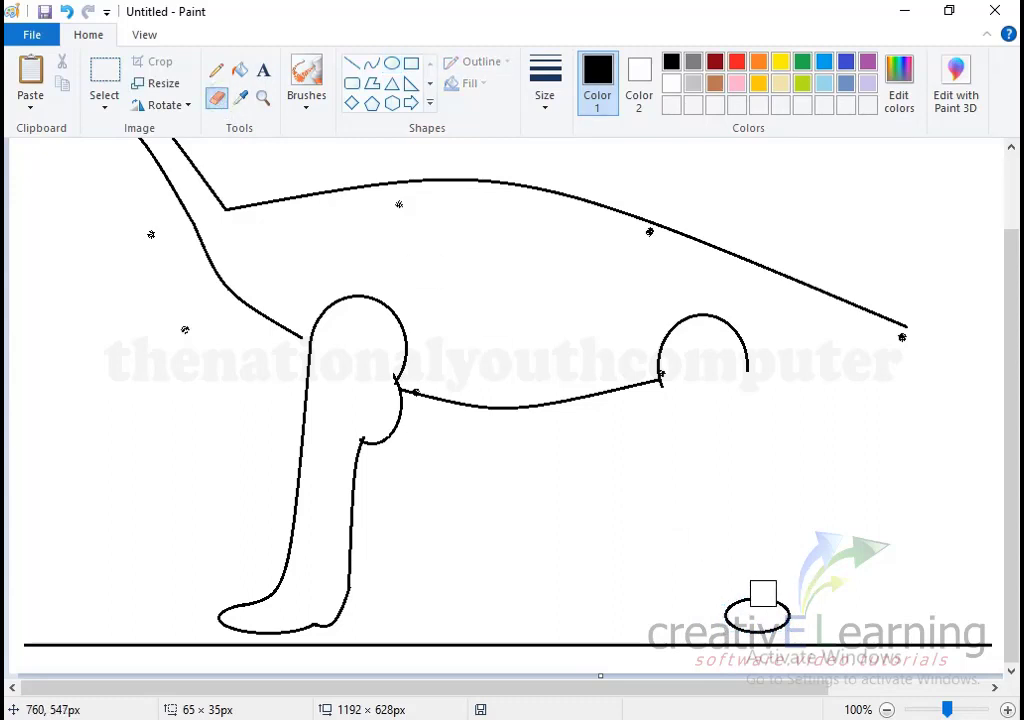
Step: Open the rear foot oval's upper right and draw the leg's curved front edge
drag(757, 592, 789, 600)
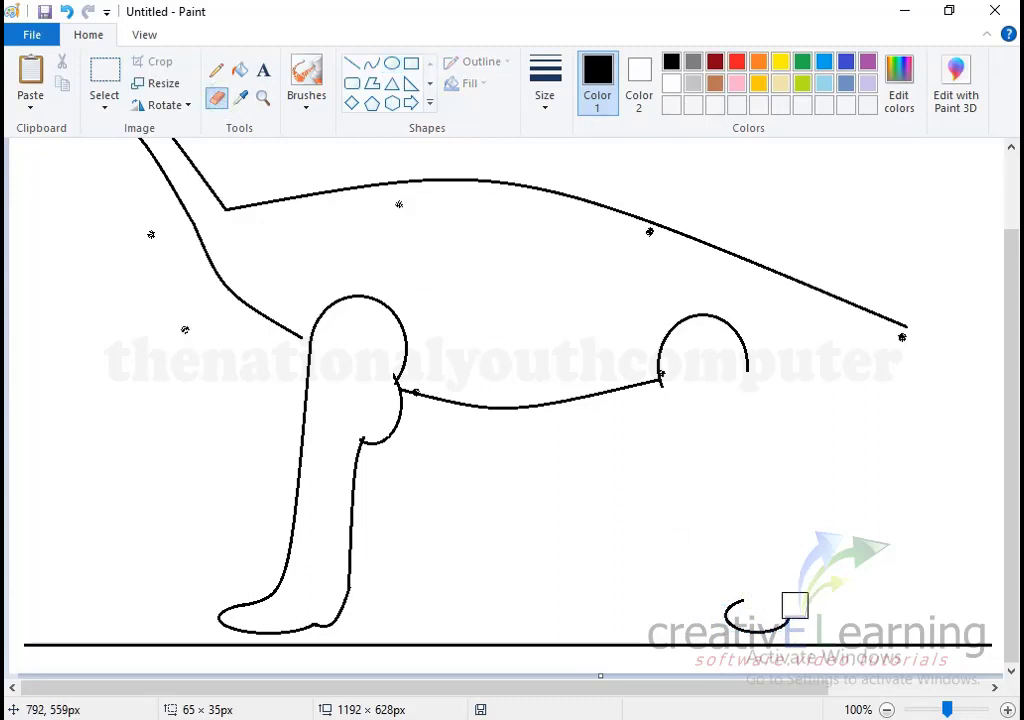
click(373, 64)
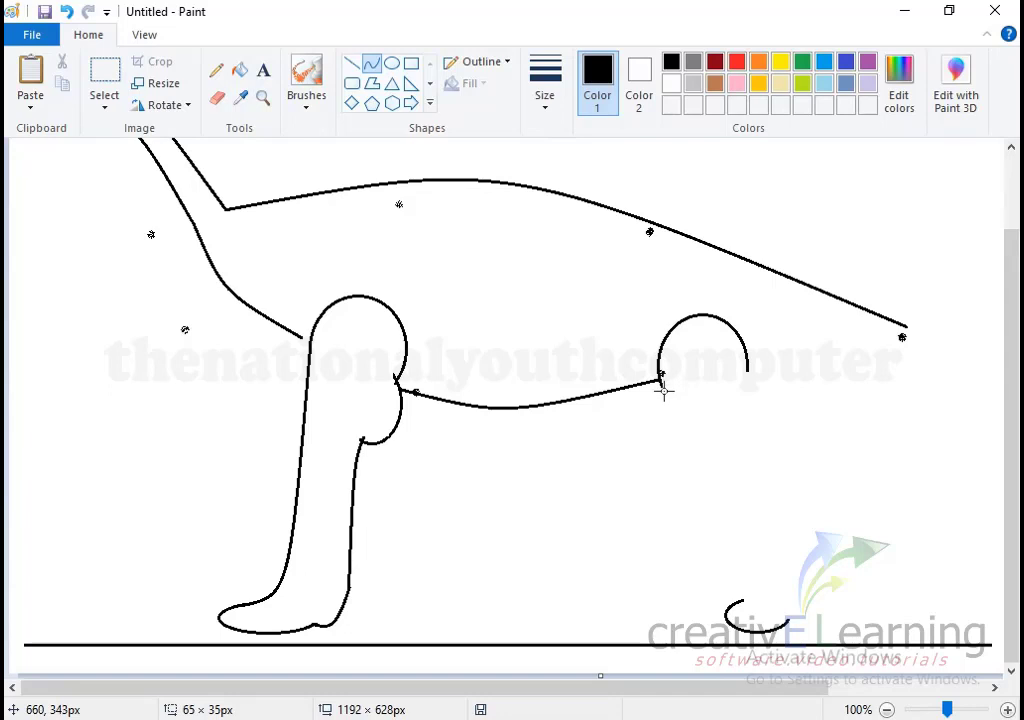
mouse_move(662, 387)
mouse_down()
mouse_move(748, 580)
mouse_move(738, 595)
mouse_up()
mouse_move(718, 487)
mouse_down()
mouse_move(745, 432)
mouse_move(738, 454)
mouse_move(724, 445)
mouse_move(703, 395)
mouse_move(731, 459)
mouse_move(740, 458)
mouse_move(770, 594)
mouse_move(777, 583)
mouse_up()
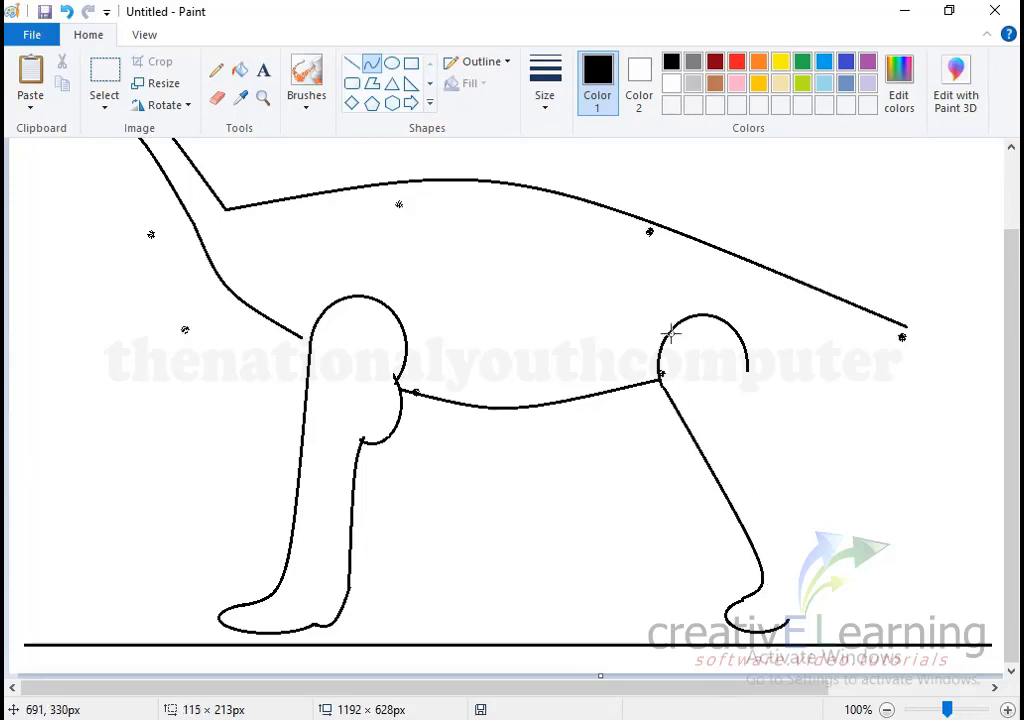
Step: Draw the rear leg's curved back edge from the hip down to the foot
click(370, 66)
drag(748, 370, 790, 620)
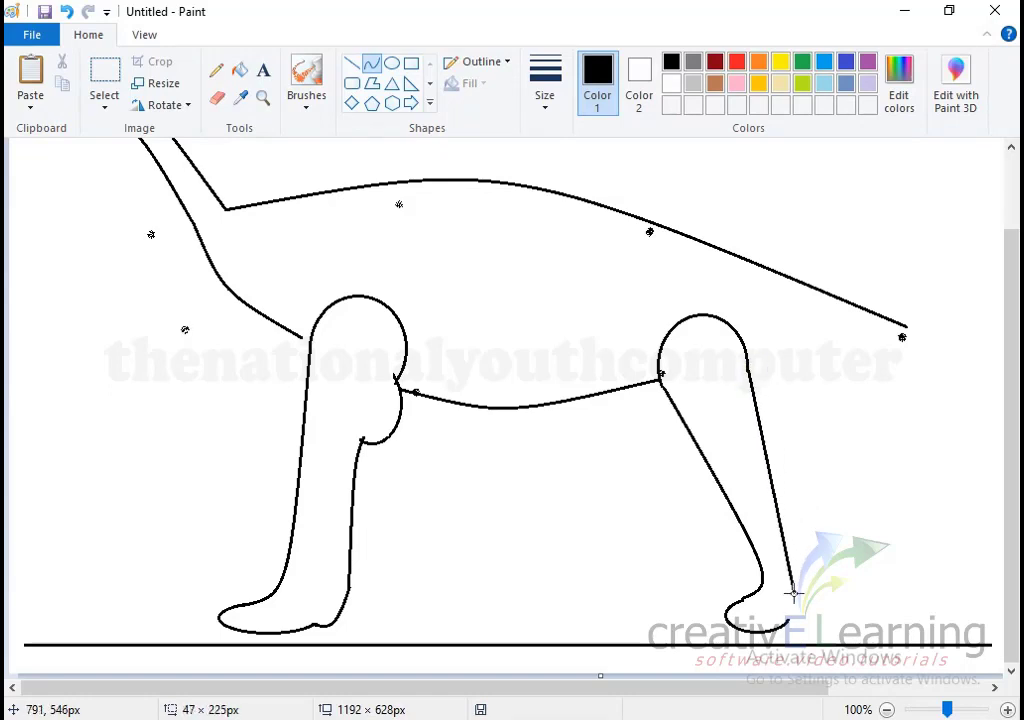
drag(790, 620, 785, 620)
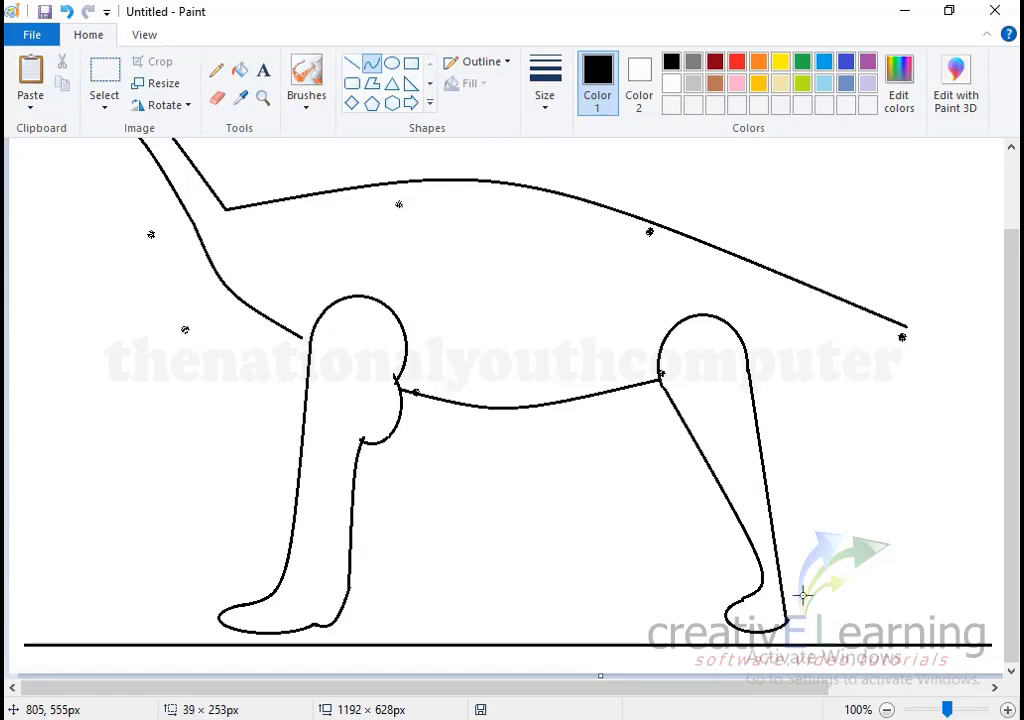
mouse_move(787, 518)
mouse_down()
mouse_move(781, 407)
mouse_move(815, 597)
mouse_up()
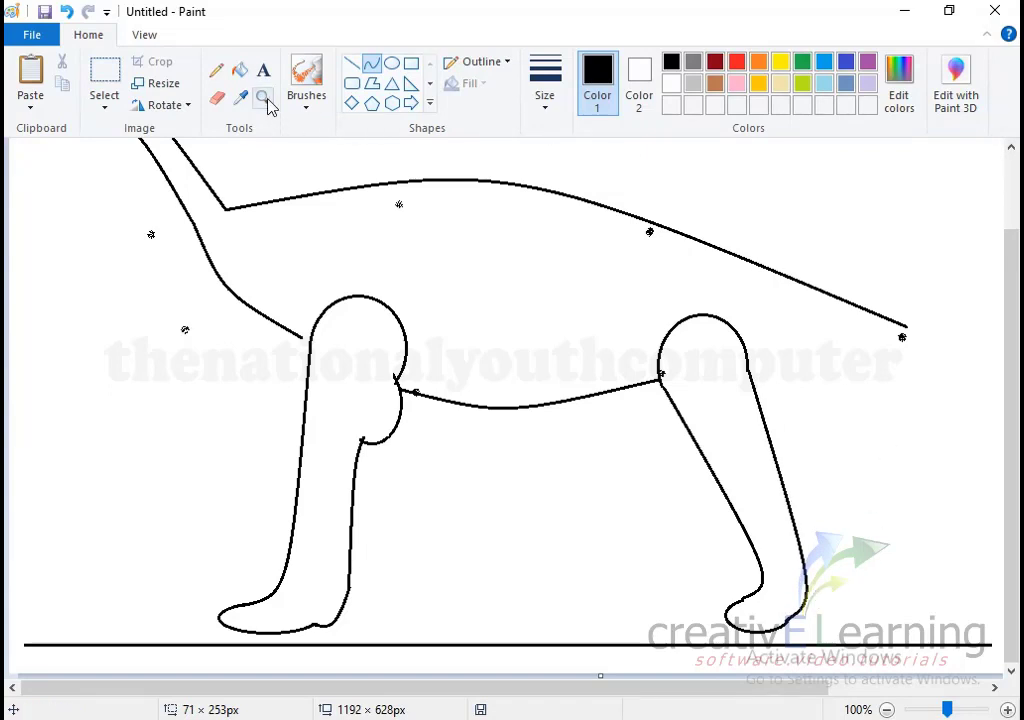
Step: Select the whole rear leg, copy and paste it, and move the copy under the body
click(216, 77)
click(351, 68)
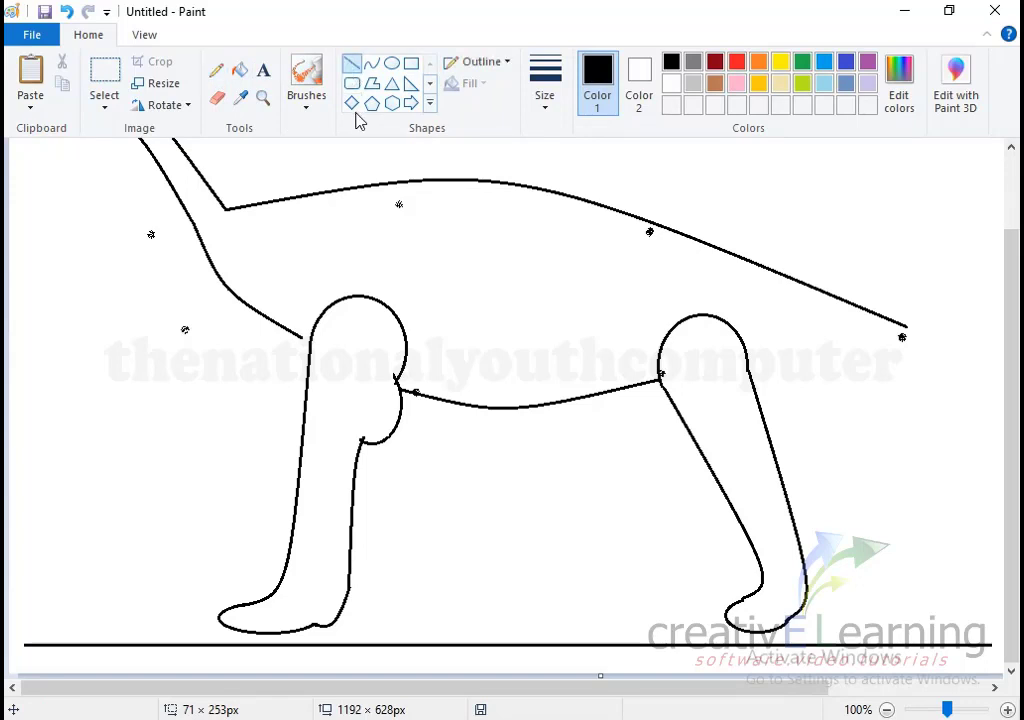
click(106, 78)
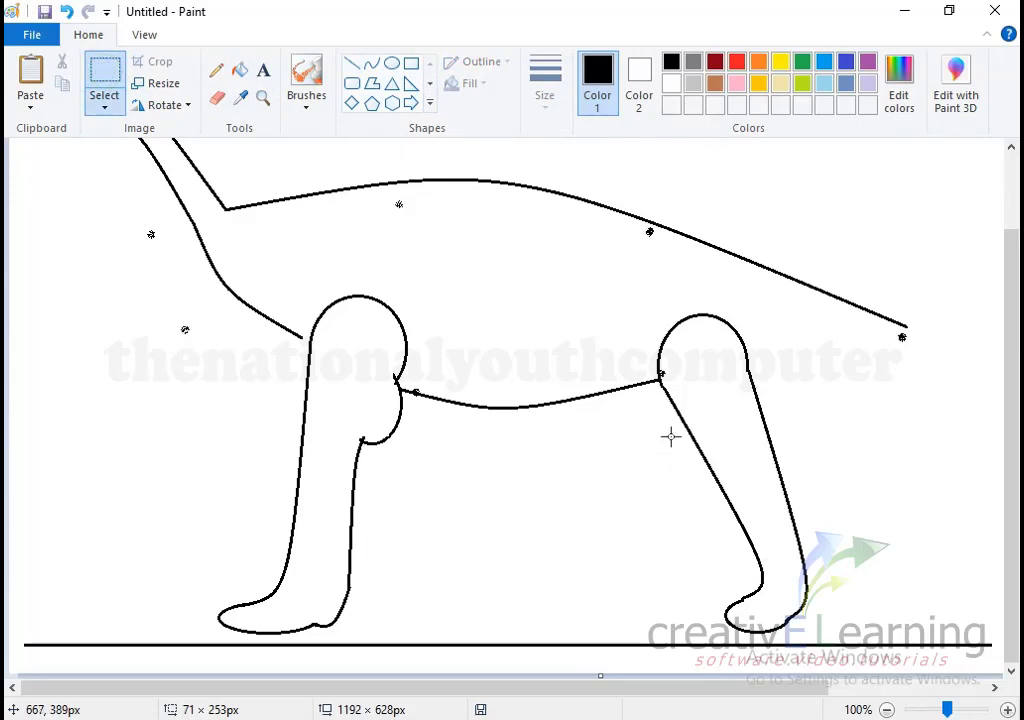
drag(667, 431, 848, 638)
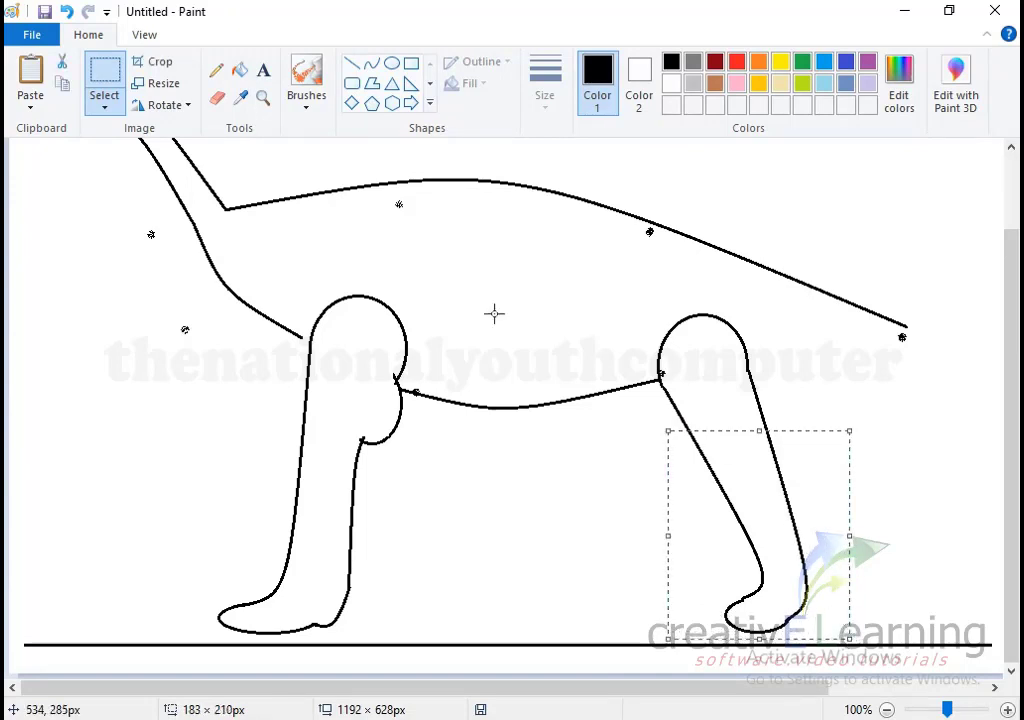
click(62, 84)
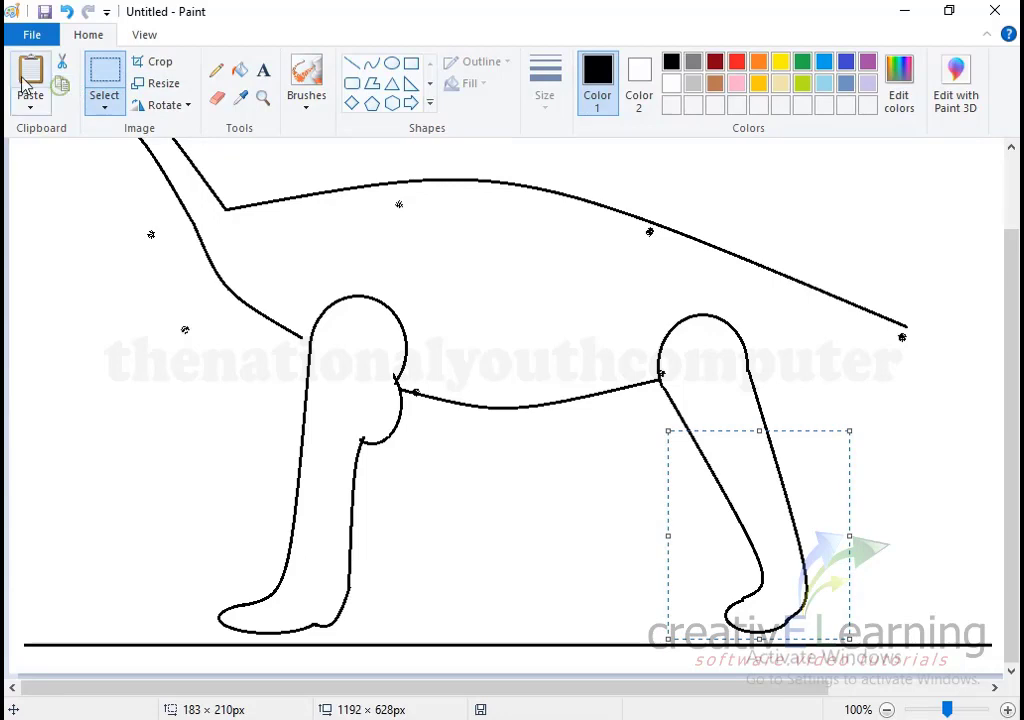
click(30, 75)
drag(90, 205, 631, 481)
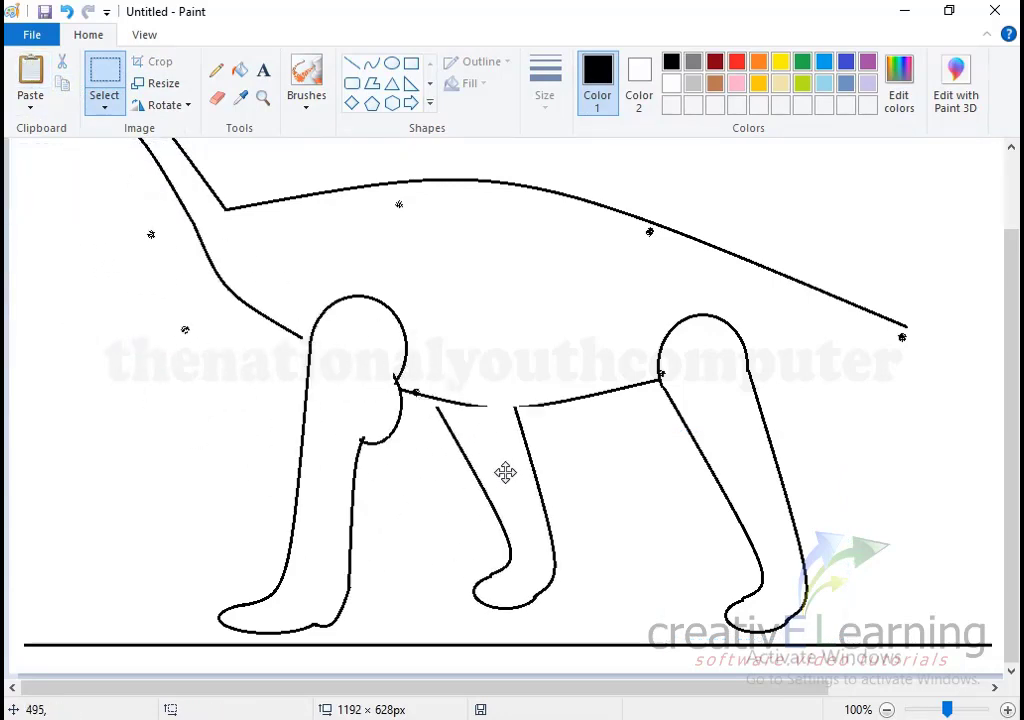
Step: Make the copy's background transparent and place it just in front of the rear leg
click(104, 106)
click(150, 287)
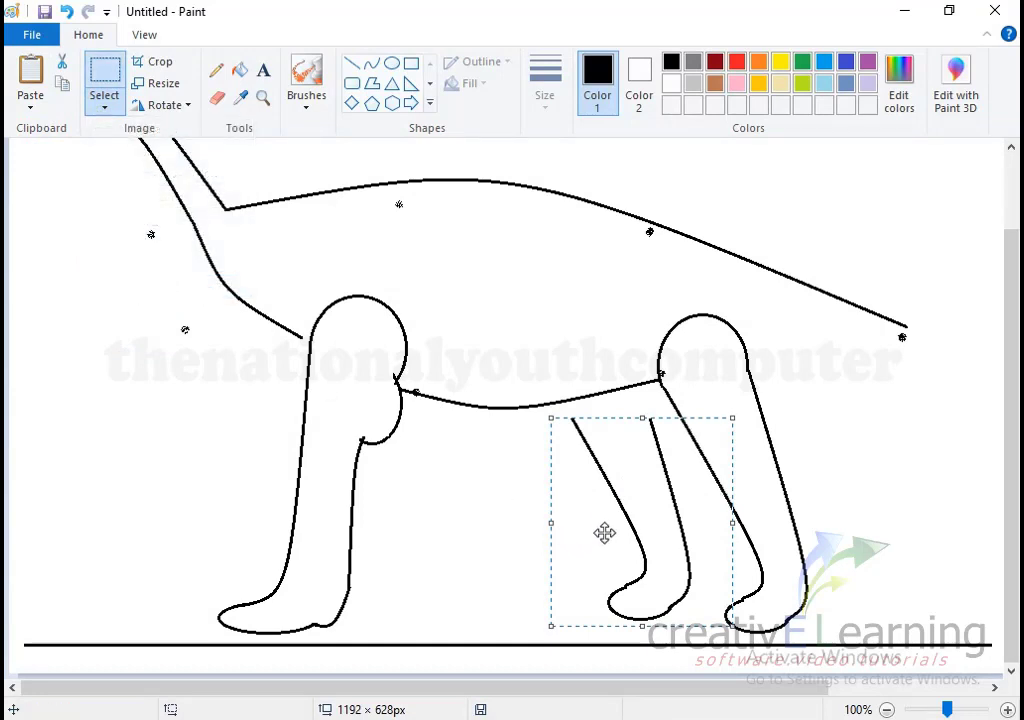
drag(629, 482, 638, 440)
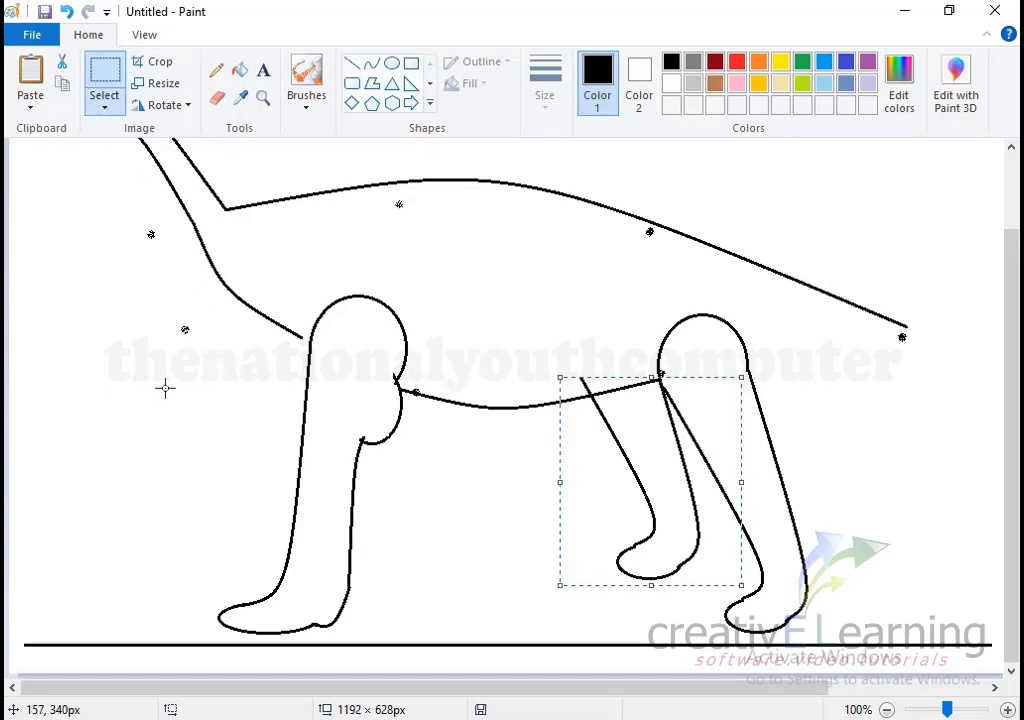
mouse_move(168, 381)
mouse_down()
mouse_move(396, 636)
mouse_move(413, 637)
mouse_up()
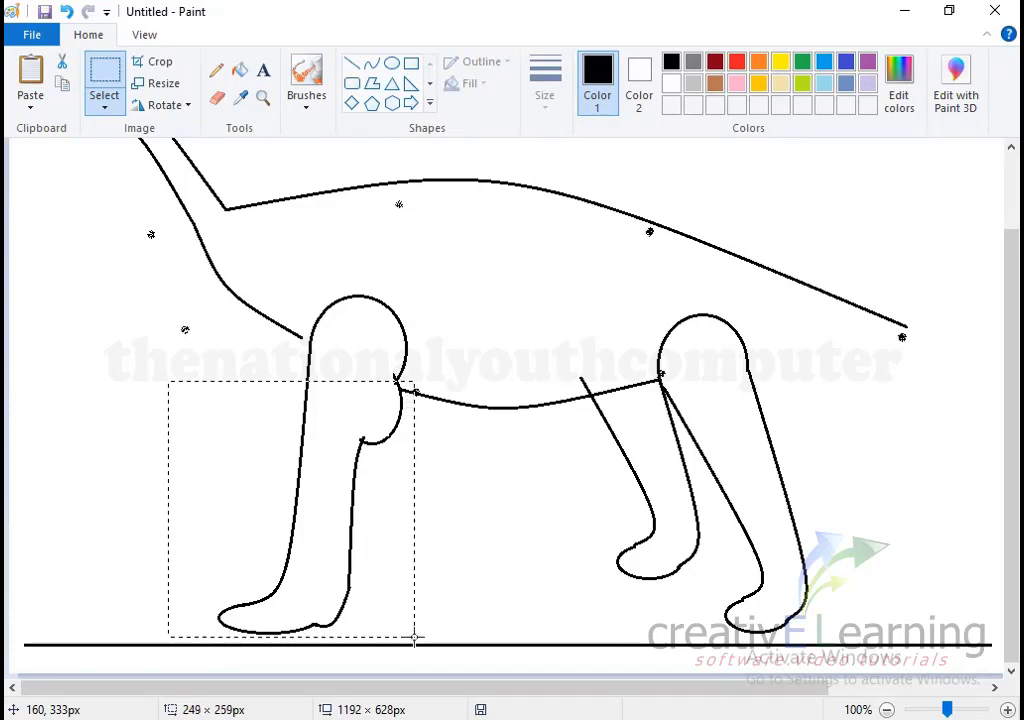
Step: Paste a shrunken copy of the front leg and tuck it beside the original under the body
drag(414, 636, 415, 633)
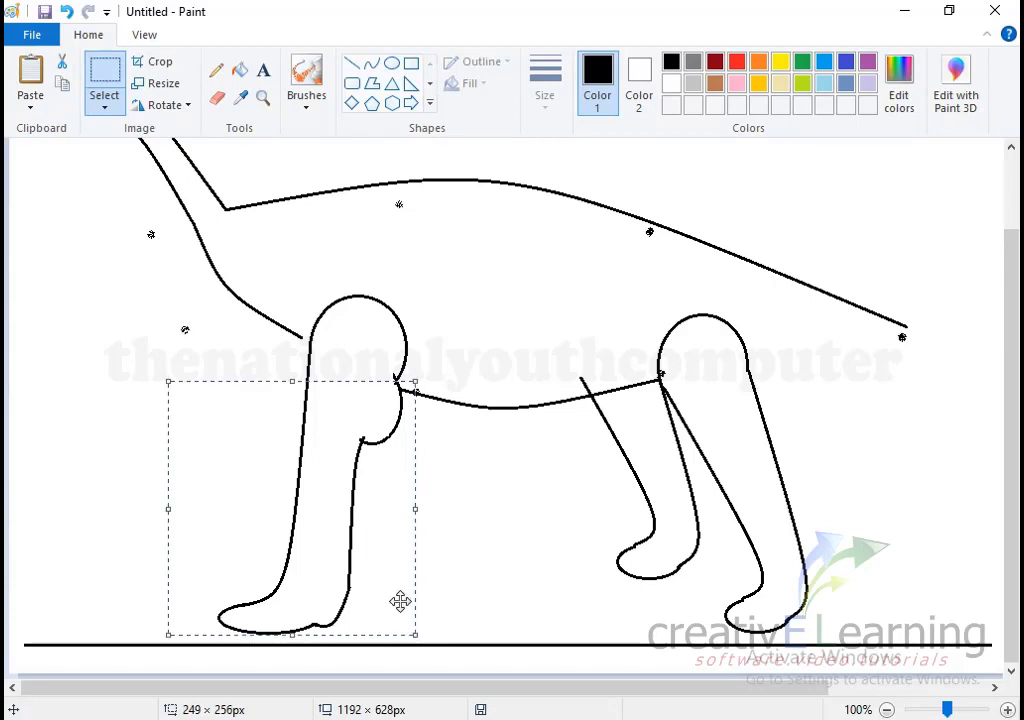
click(68, 88)
click(35, 85)
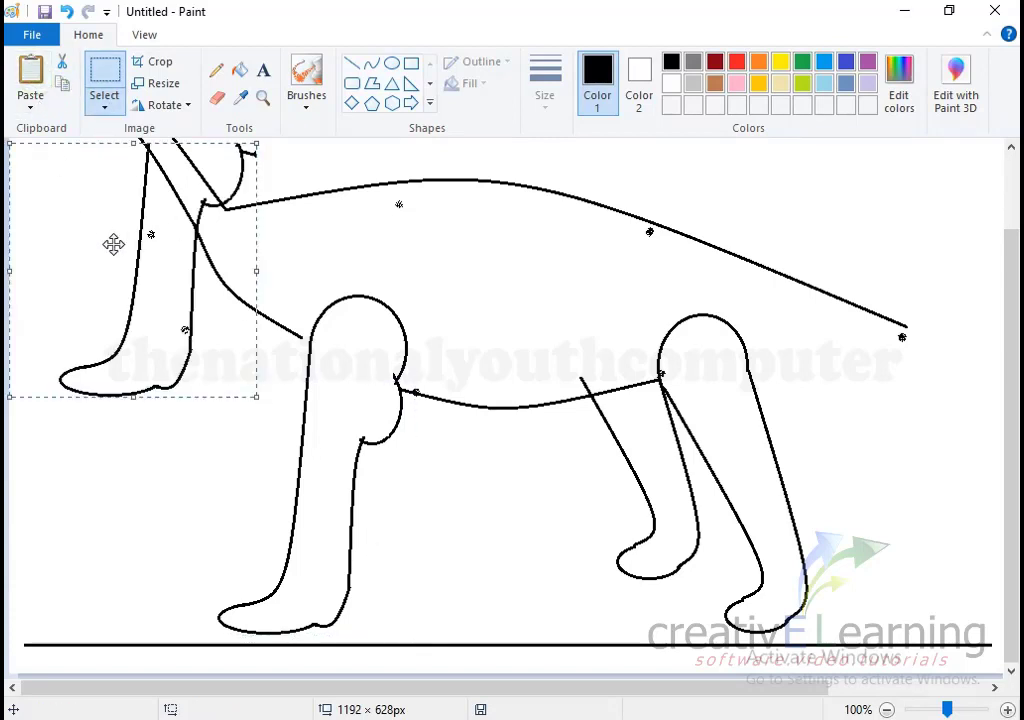
mouse_move(112, 242)
mouse_down()
mouse_move(141, 283)
mouse_move(328, 429)
mouse_move(395, 444)
mouse_move(94, 368)
mouse_up()
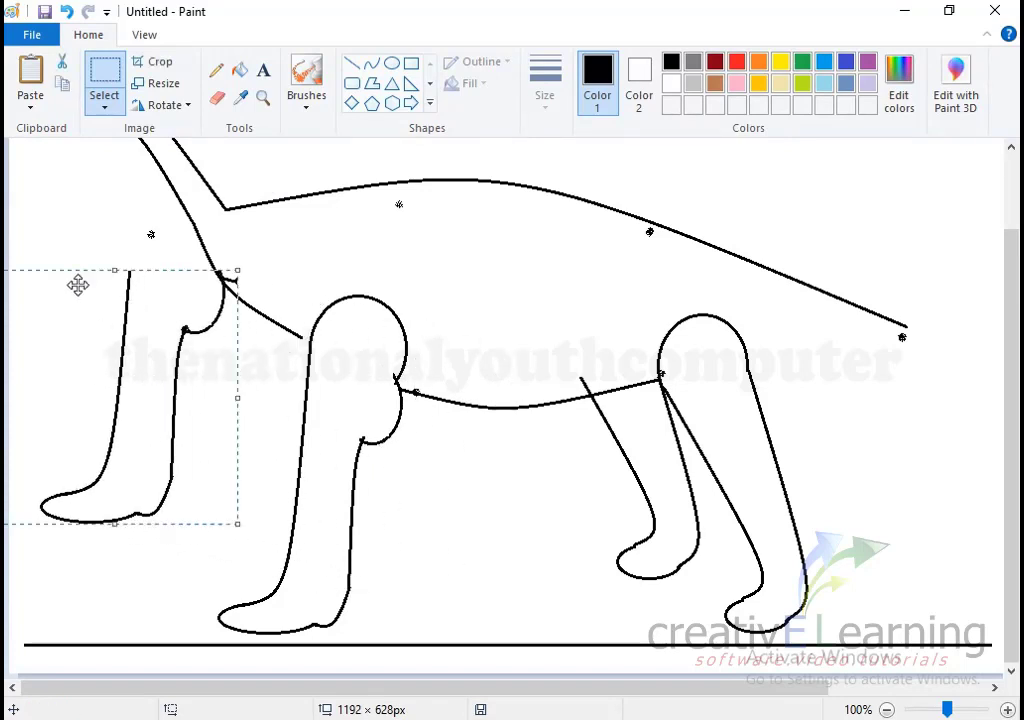
drag(233, 270, 176, 305)
drag(57, 354, 381, 424)
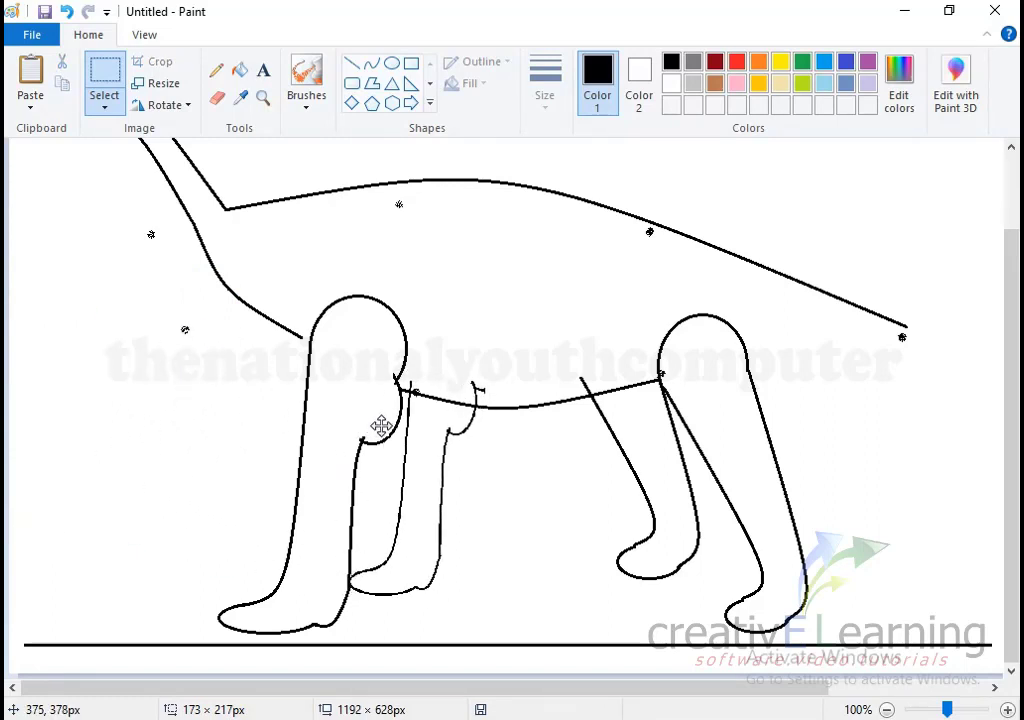
mouse_move(381, 424)
mouse_down()
mouse_move(384, 393)
mouse_move(362, 394)
mouse_up()
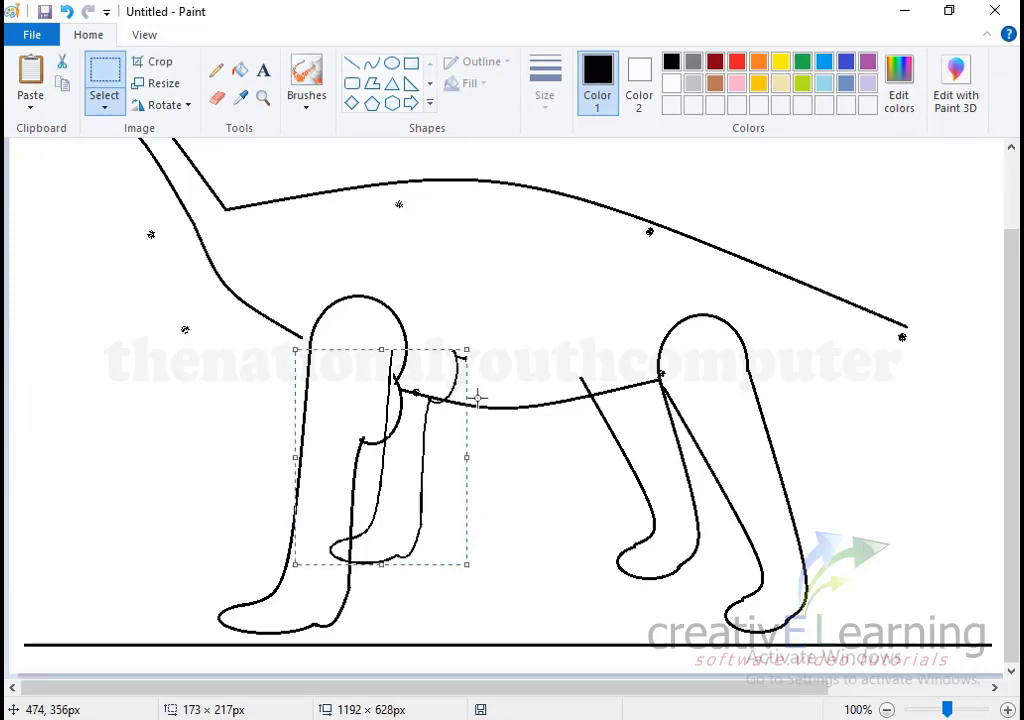
Step: Erase the stray overlapping strokes around the front legs and belly, and the guide dot on the back
click(217, 97)
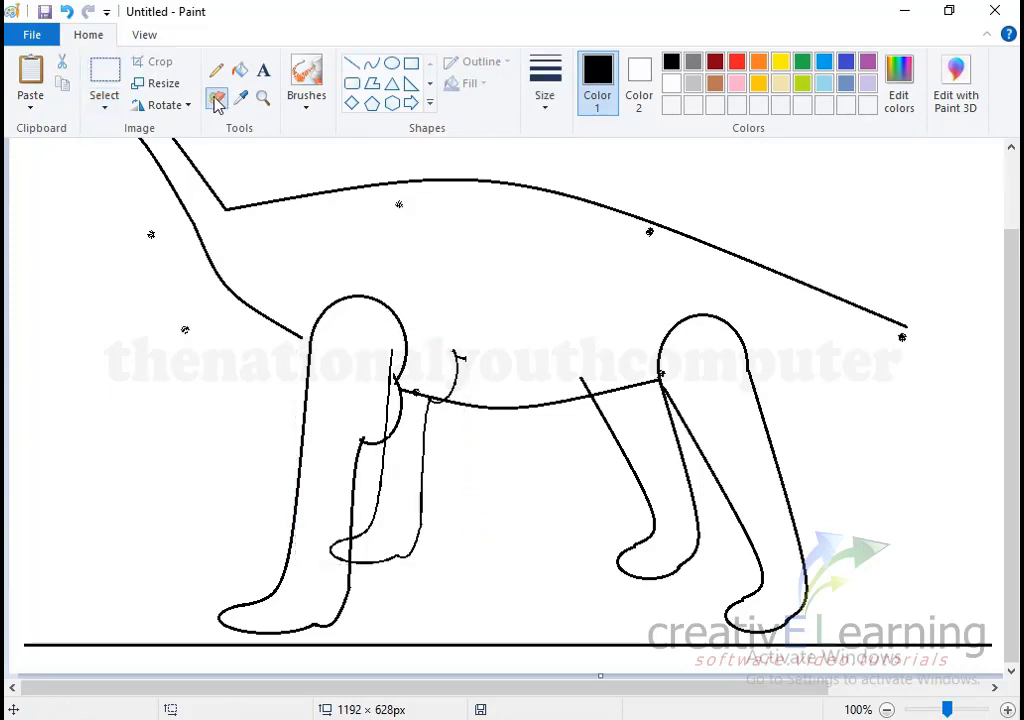
drag(327, 553, 329, 549)
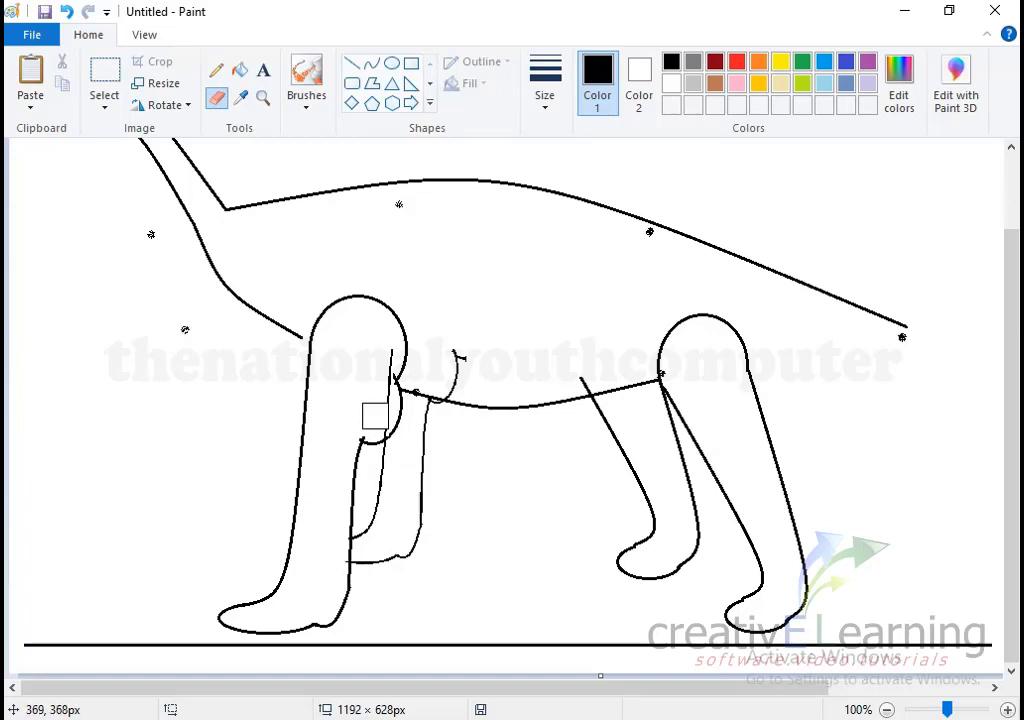
click(376, 402)
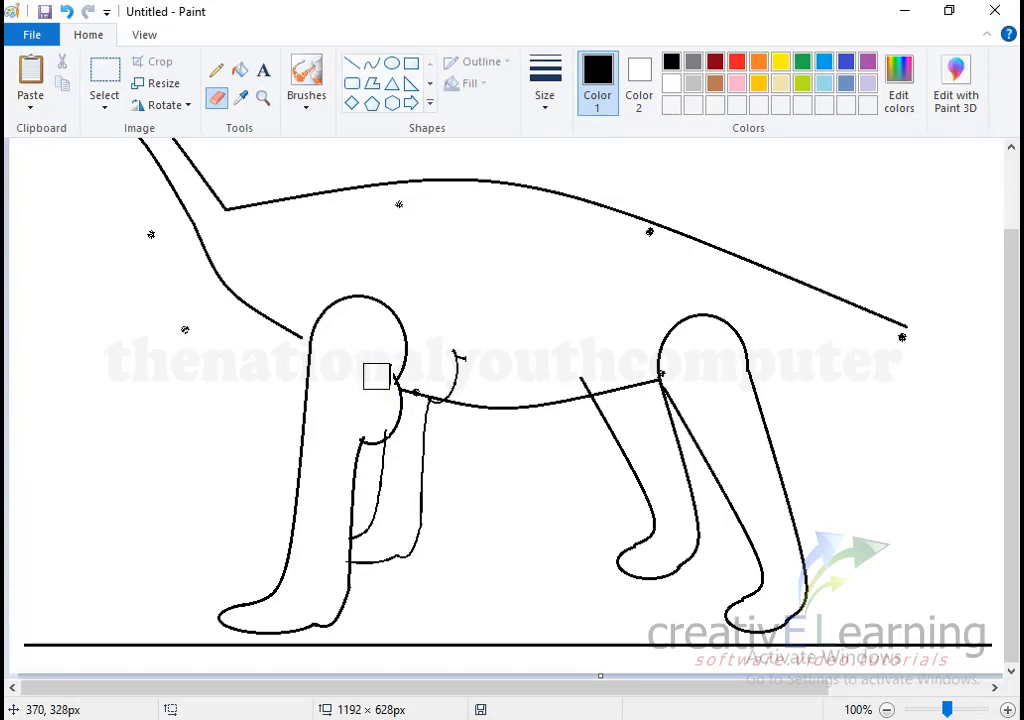
click(378, 374)
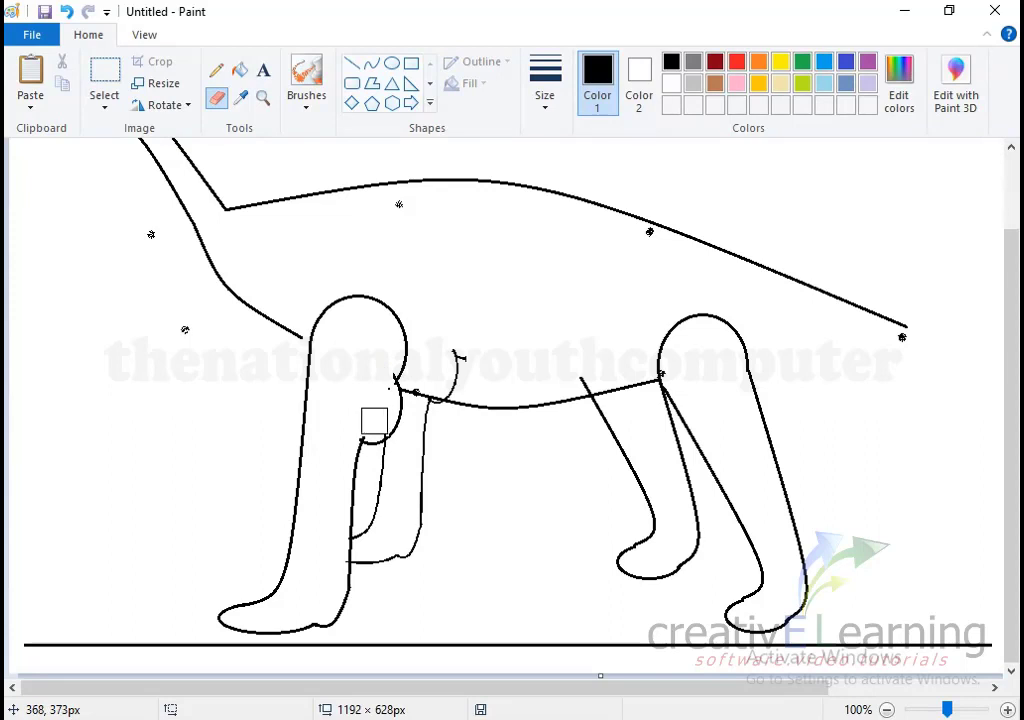
click(374, 421)
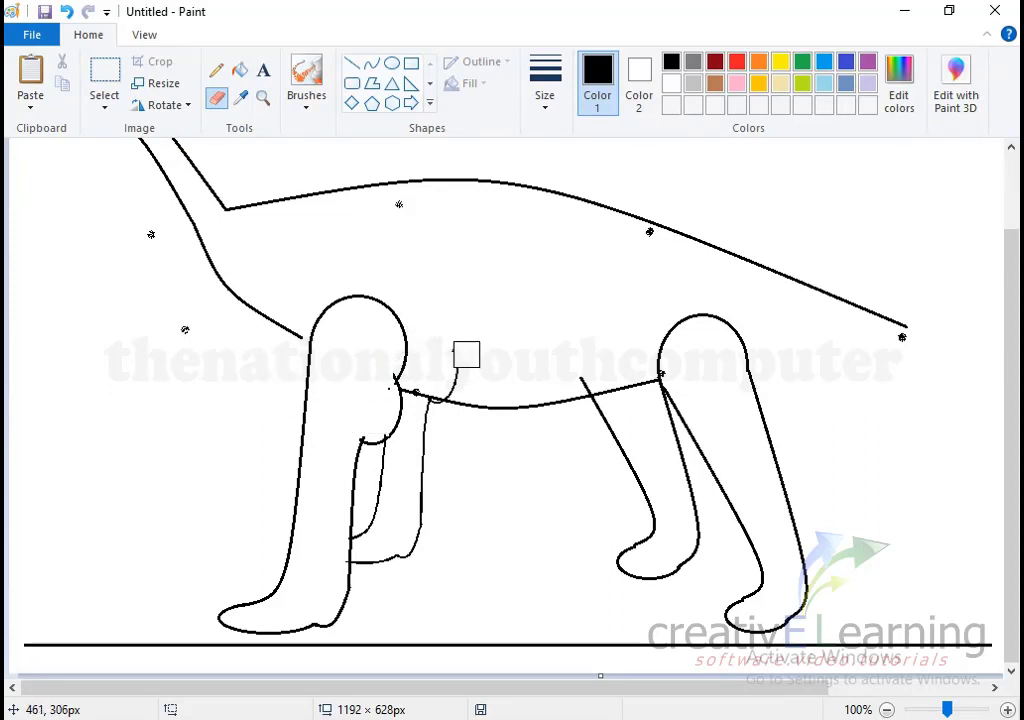
click(465, 356)
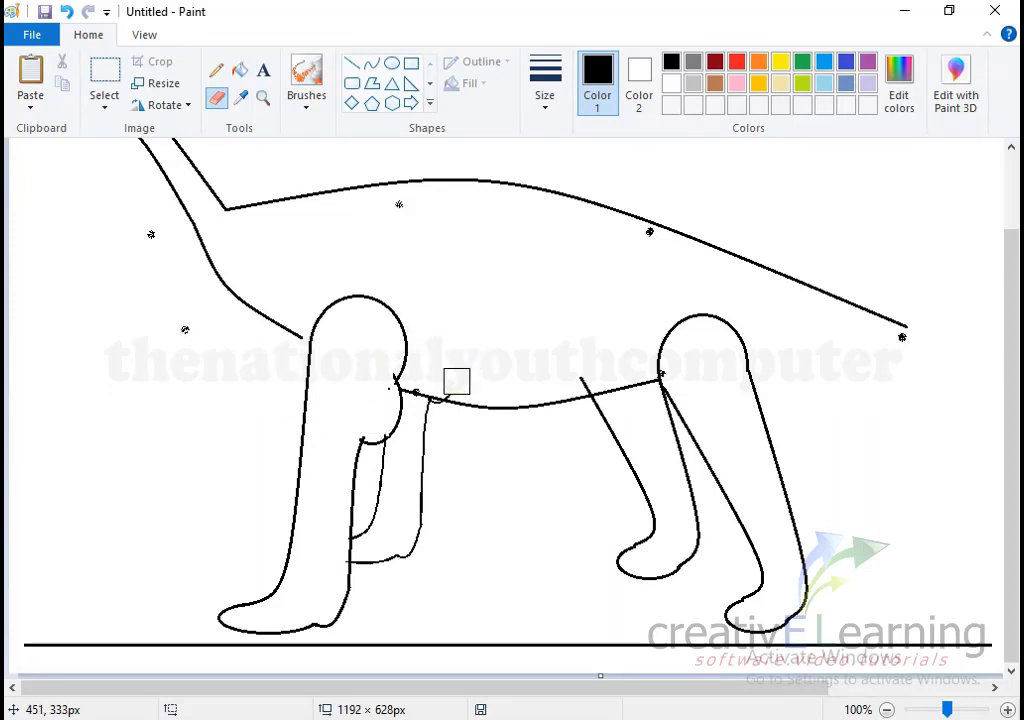
click(459, 380)
click(401, 208)
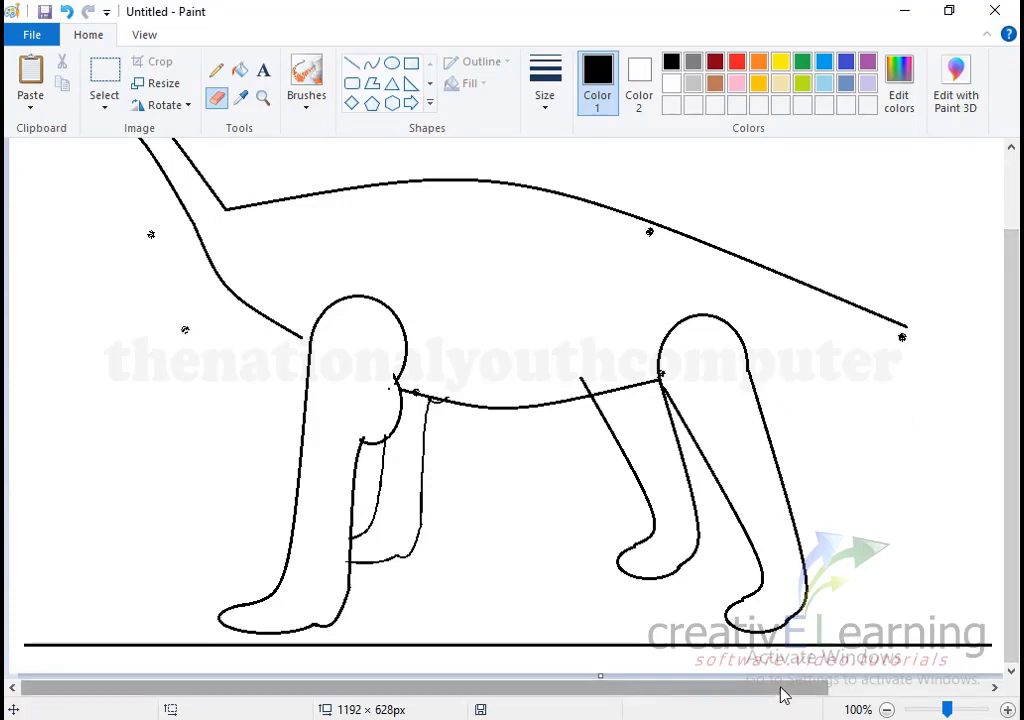
Step: Draw the lower tail line from the rear hip to the tip, bent upward into a curve
drag(783, 695, 936, 695)
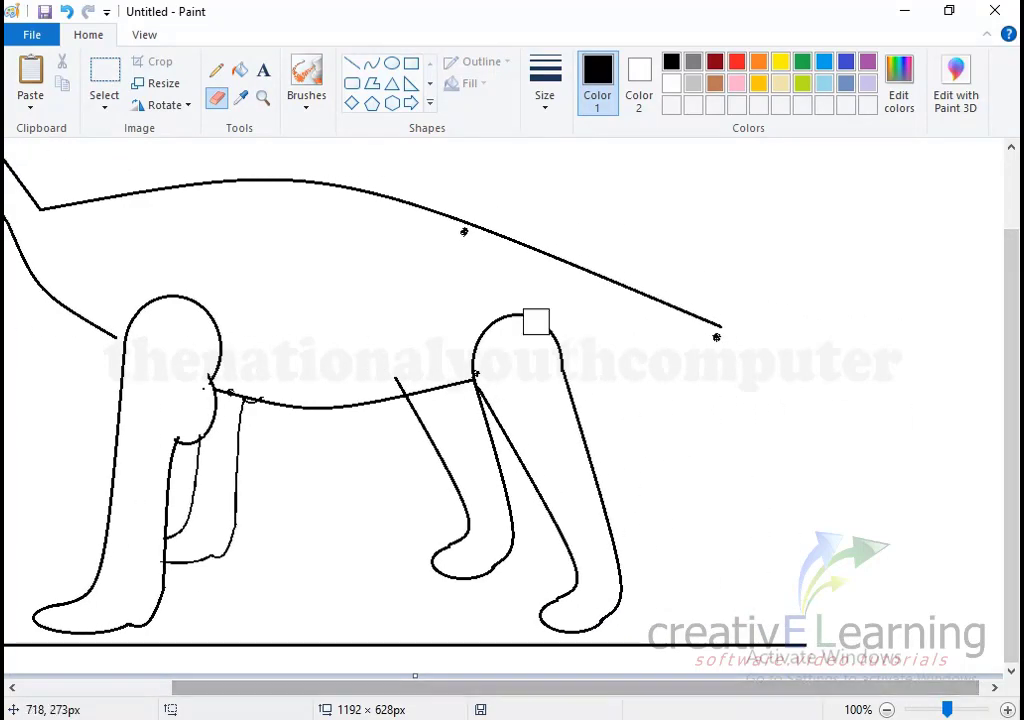
click(370, 64)
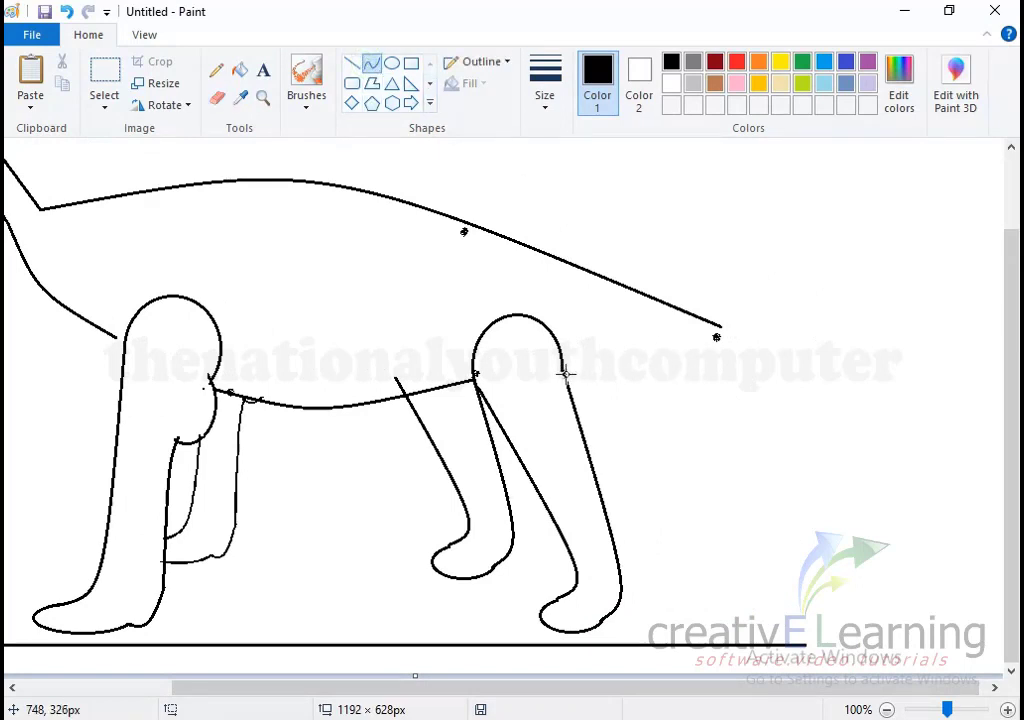
drag(563, 371, 920, 436)
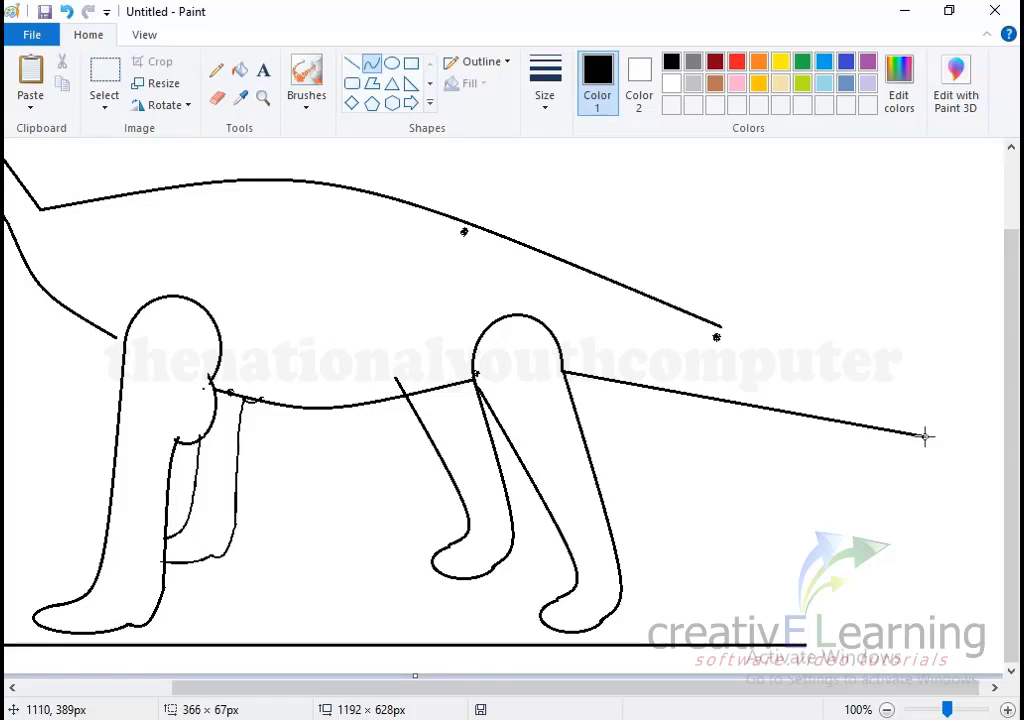
mouse_move(670, 387)
mouse_down()
mouse_move(616, 327)
mouse_move(613, 335)
mouse_up()
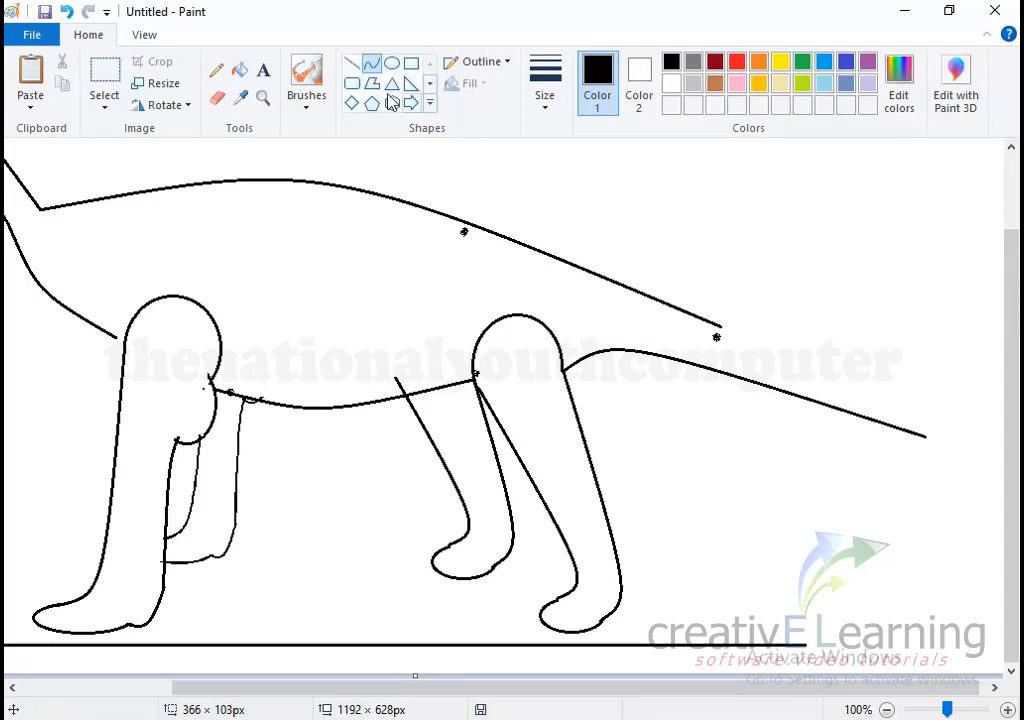
click(350, 66)
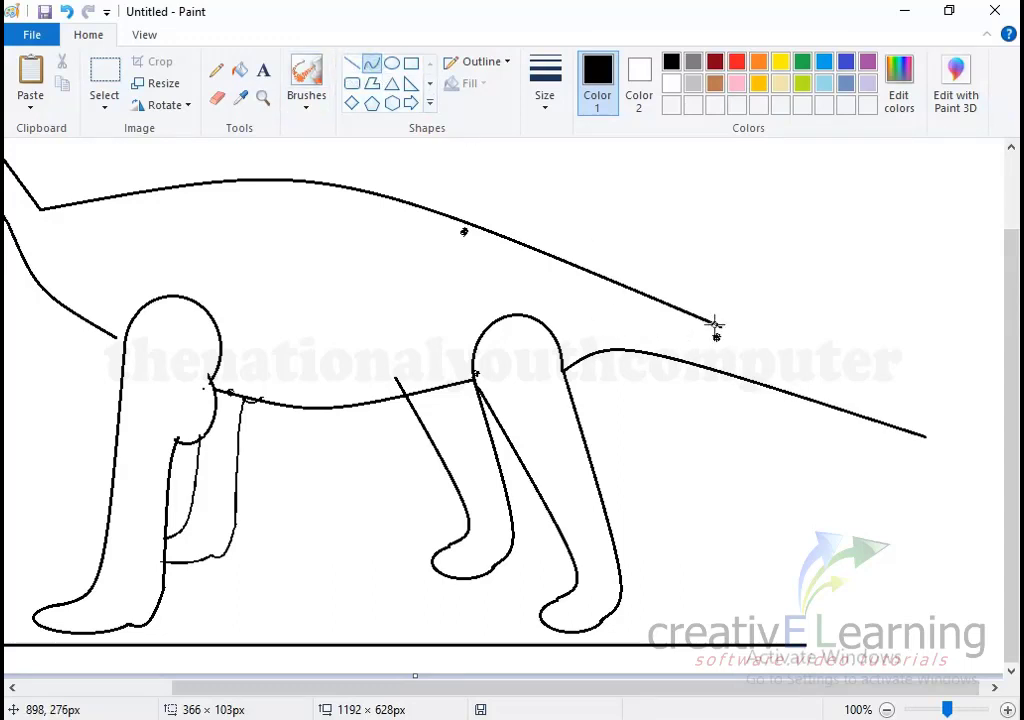
Step: Draw the upper tail line from the back to the tip, redoing it after one undo, with a smooth curve
mouse_move(714, 323)
mouse_down()
mouse_move(945, 410)
mouse_move(925, 435)
mouse_up()
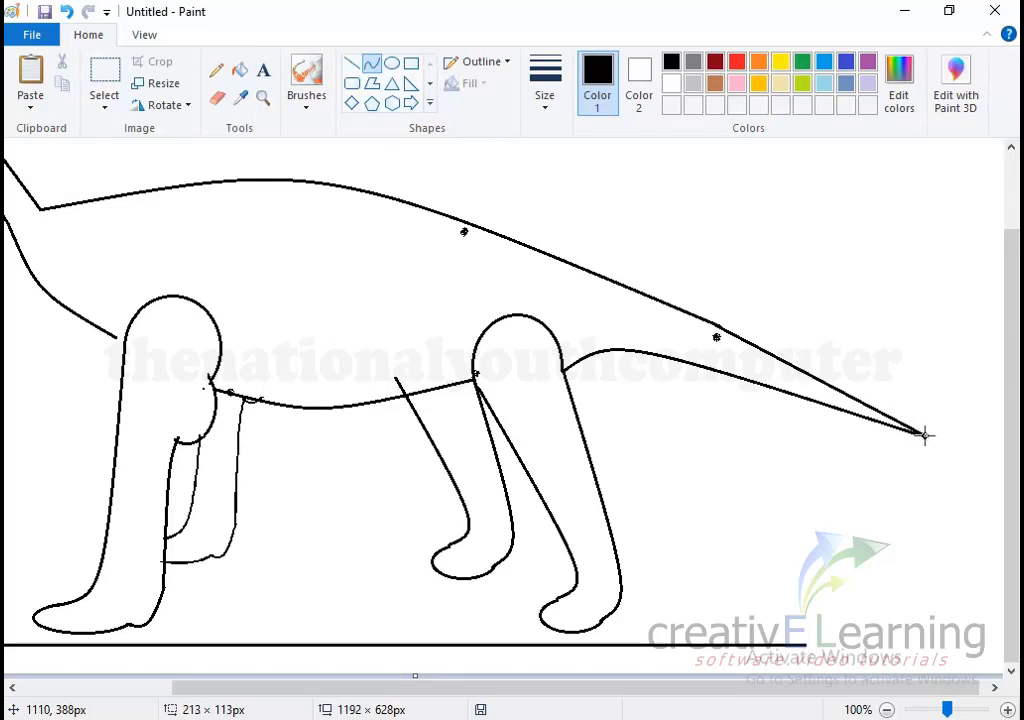
drag(875, 377, 639, 268)
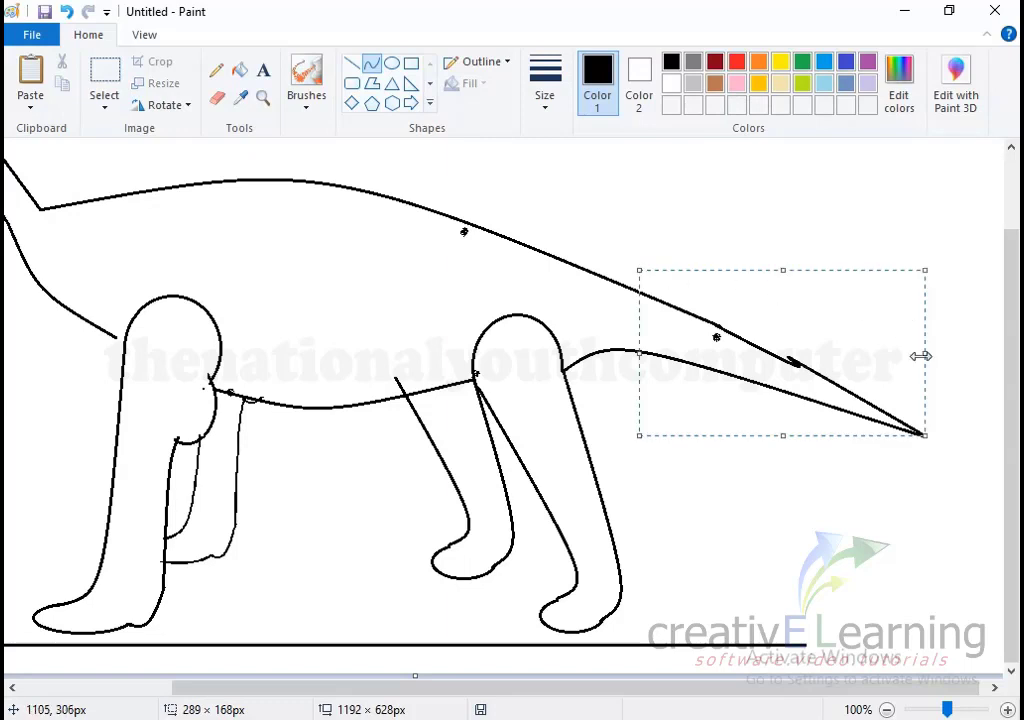
key(ctrl+z)
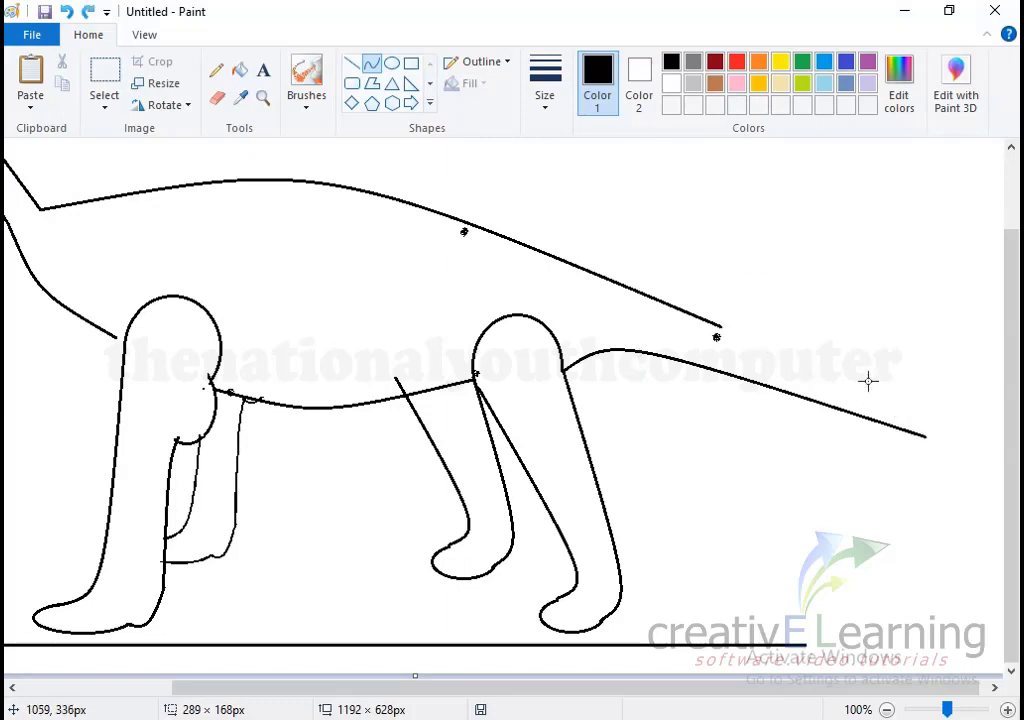
drag(720, 326, 923, 436)
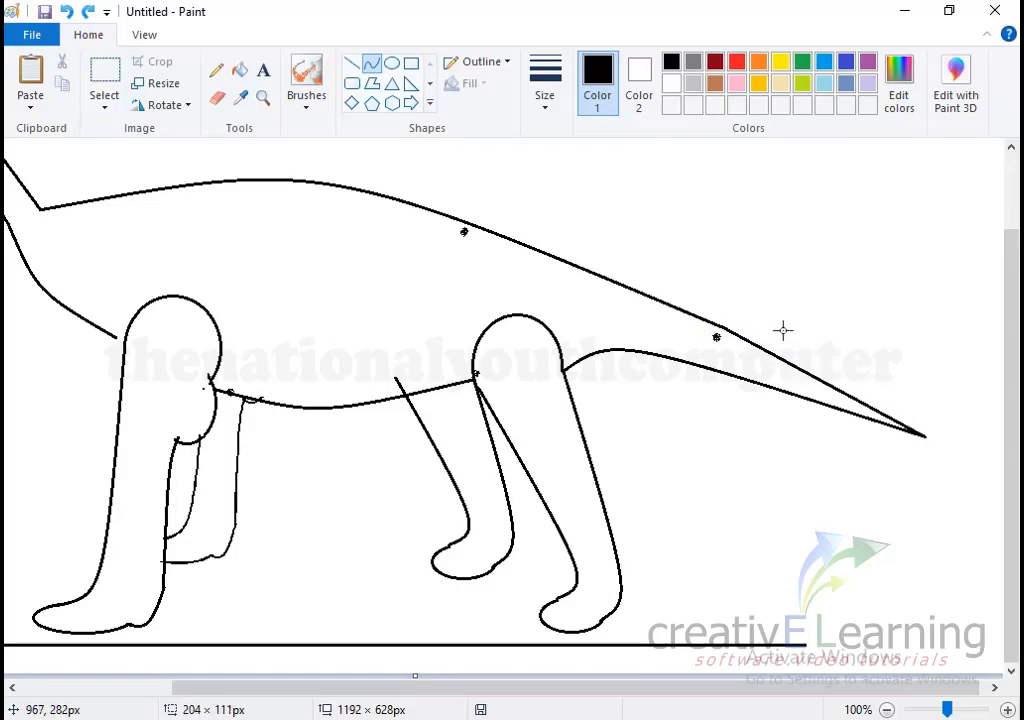
drag(851, 360, 768, 324)
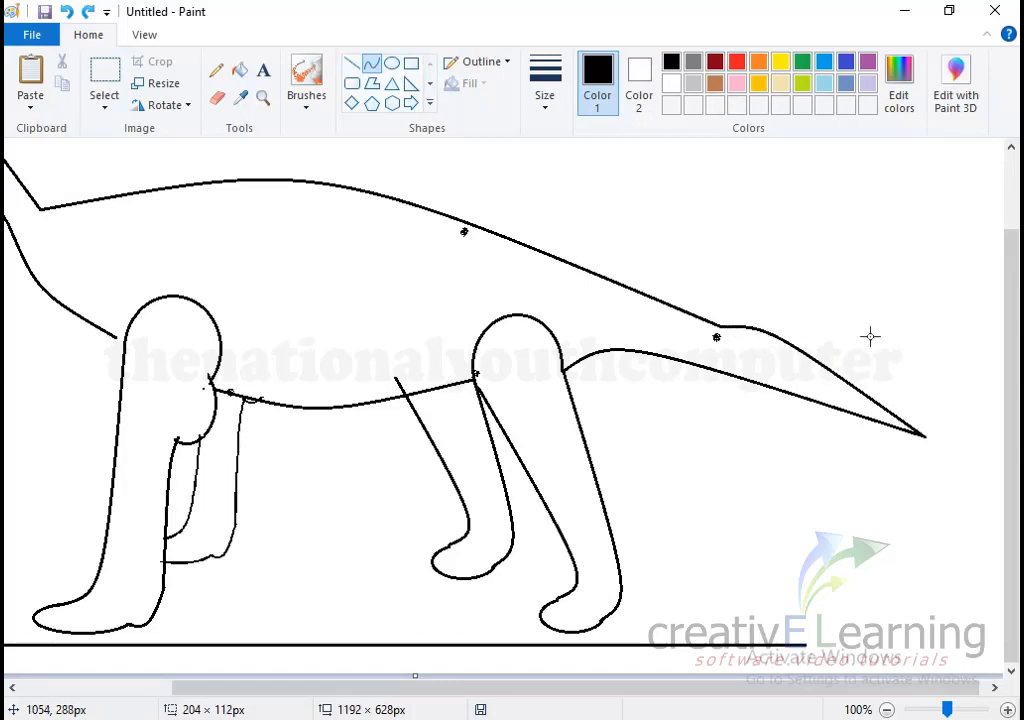
Step: Erase the stray guide dots on the back, then scroll up to the head and erase the dot by the neck
click(217, 97)
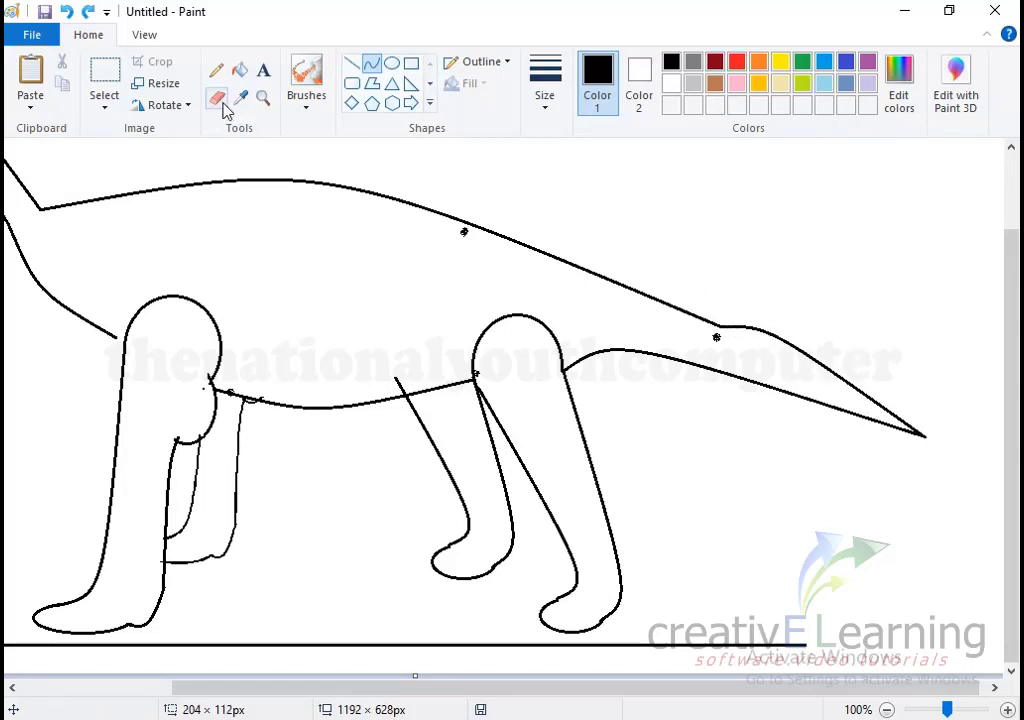
click(715, 344)
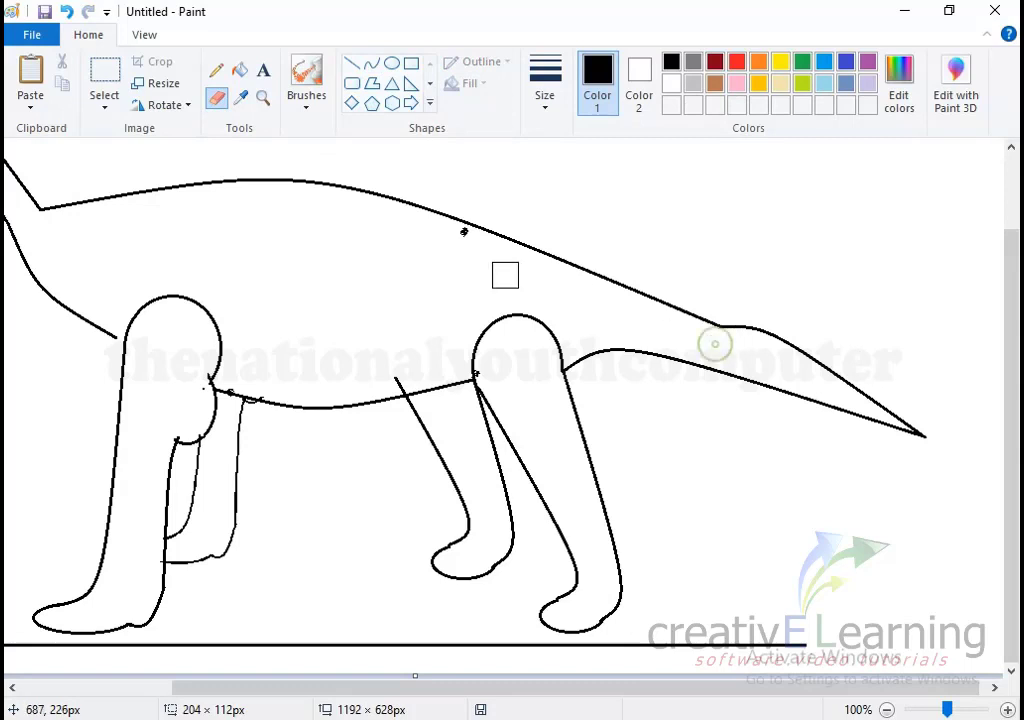
click(455, 242)
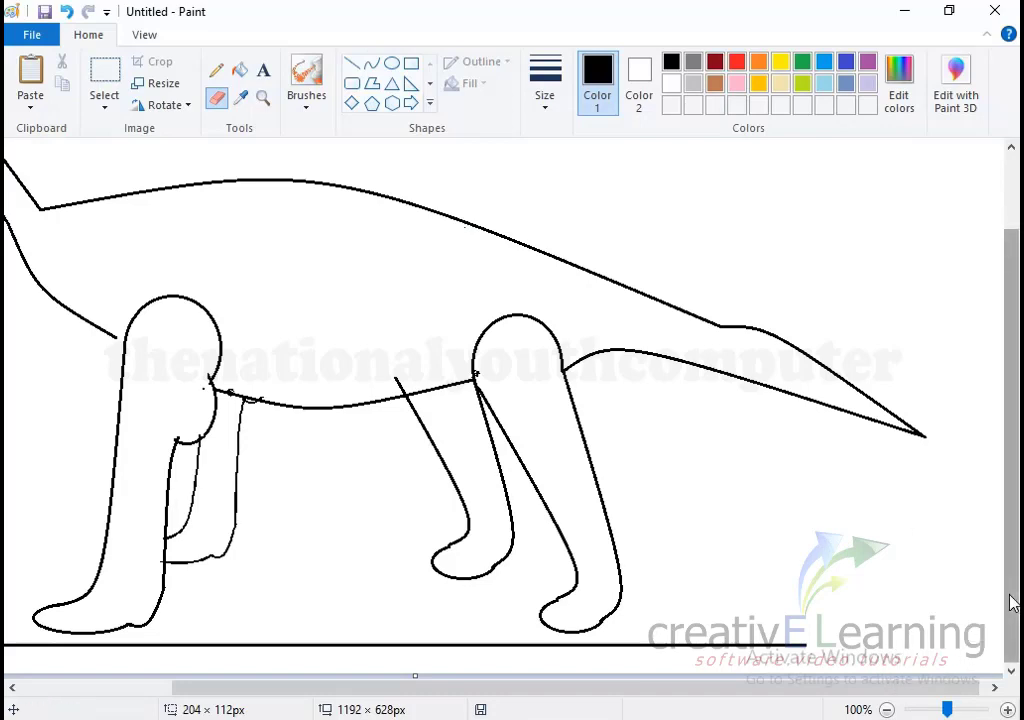
drag(1011, 600, 1008, 521)
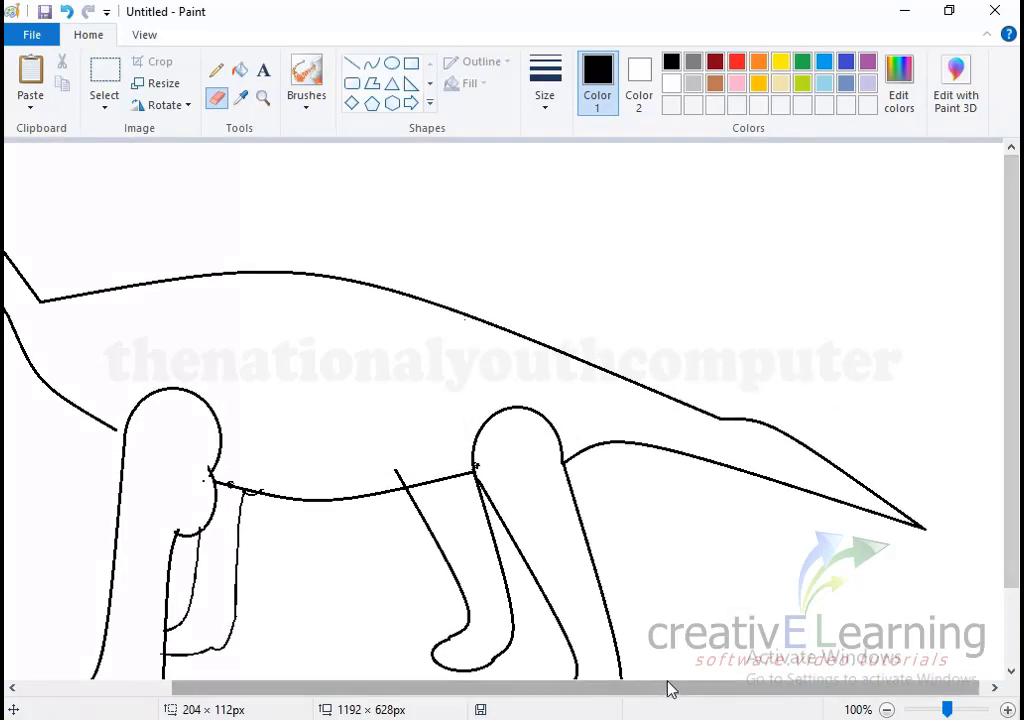
drag(665, 693, 485, 688)
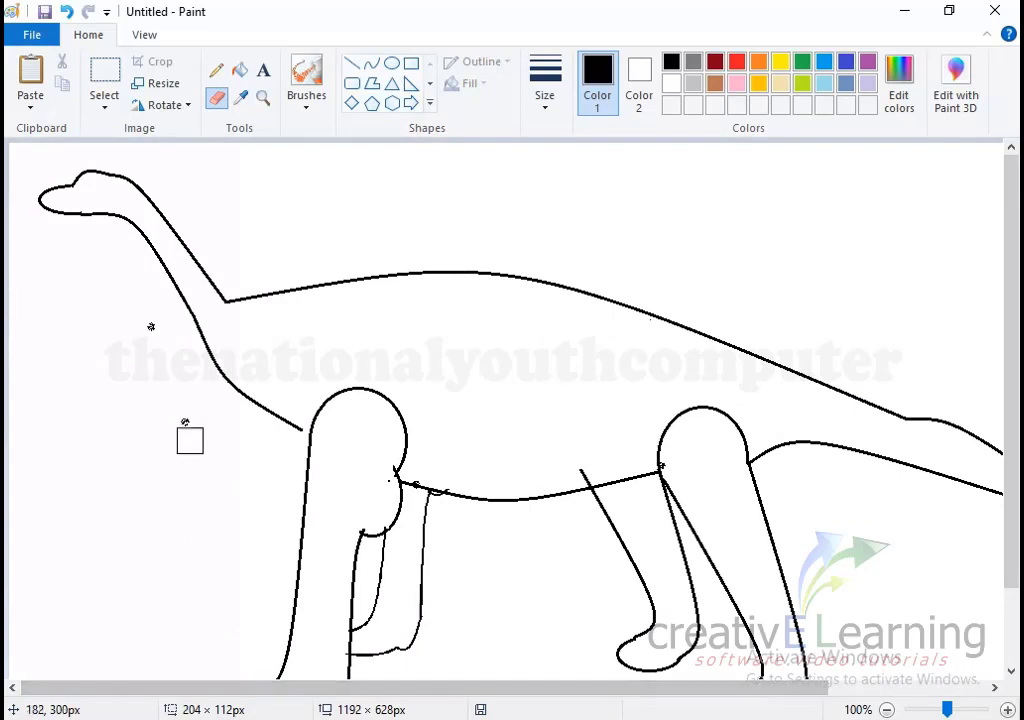
drag(160, 352, 142, 320)
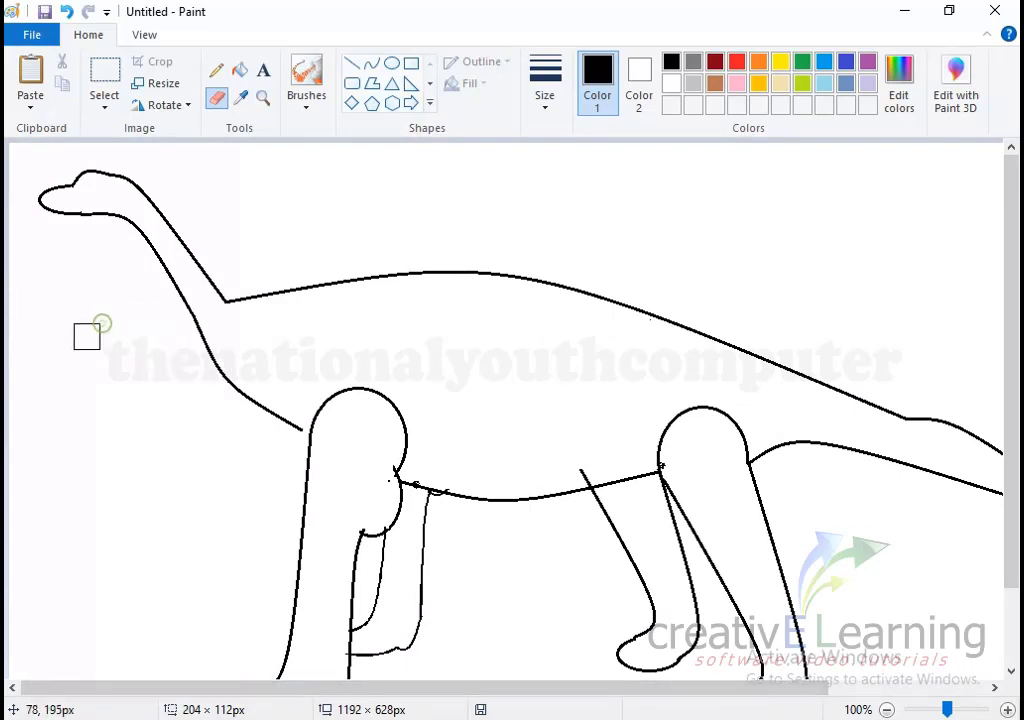
Step: Choose the Brushes tool to patch the join between the neck's underside and the front leg
click(239, 72)
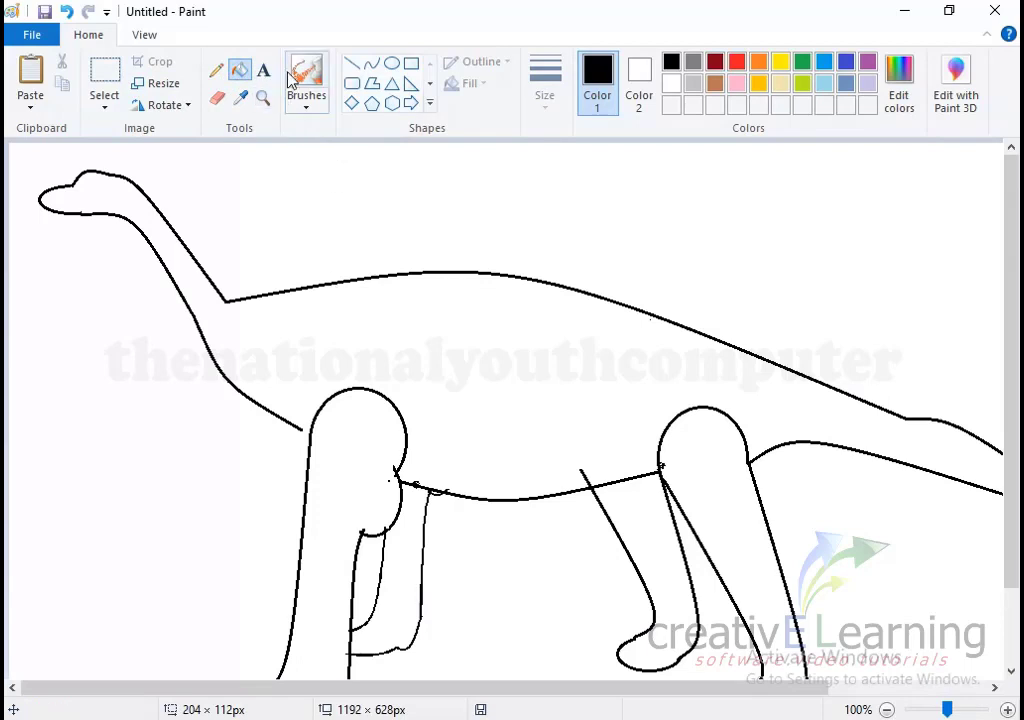
click(314, 88)
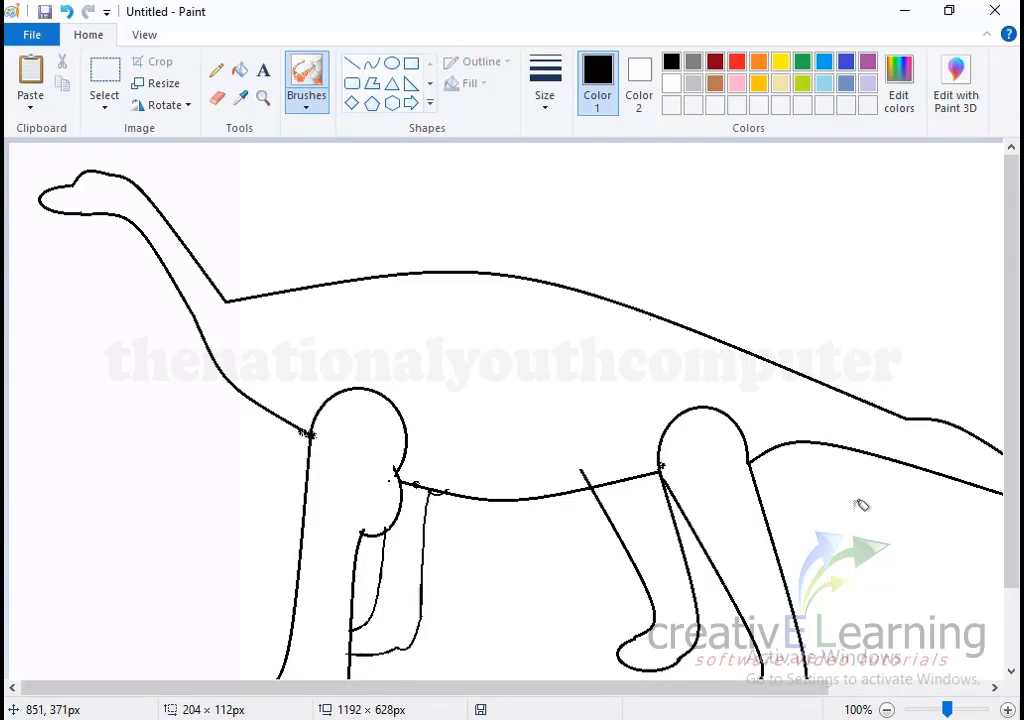
Step: Draw a small oval above the back, then erase its top and bottom to leave two side arcs
click(391, 63)
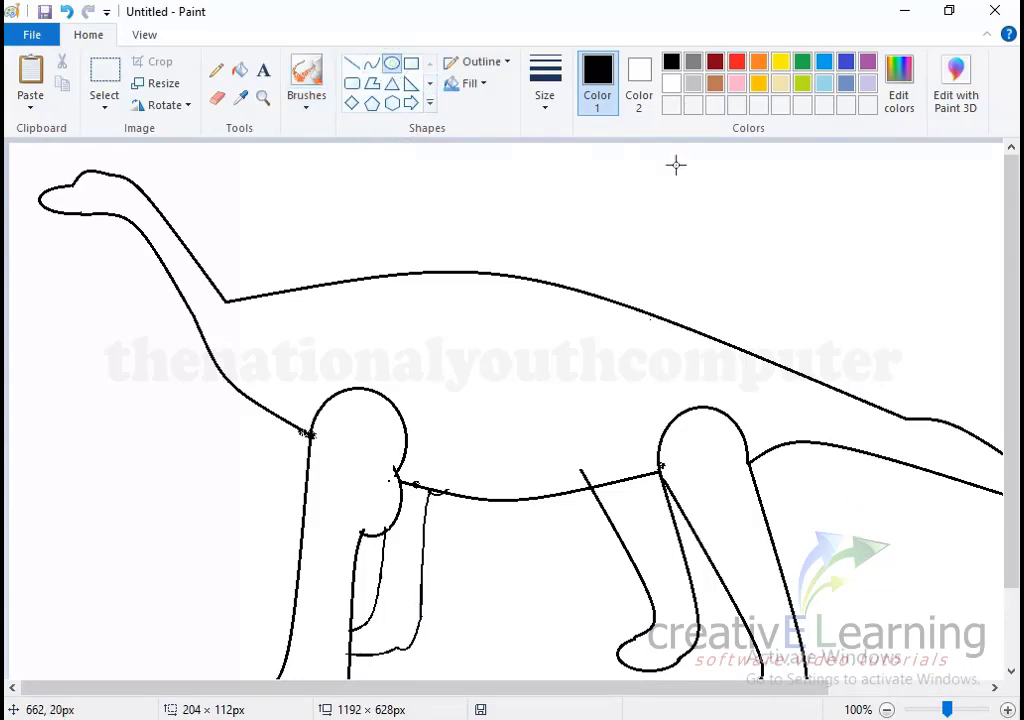
drag(727, 209, 788, 293)
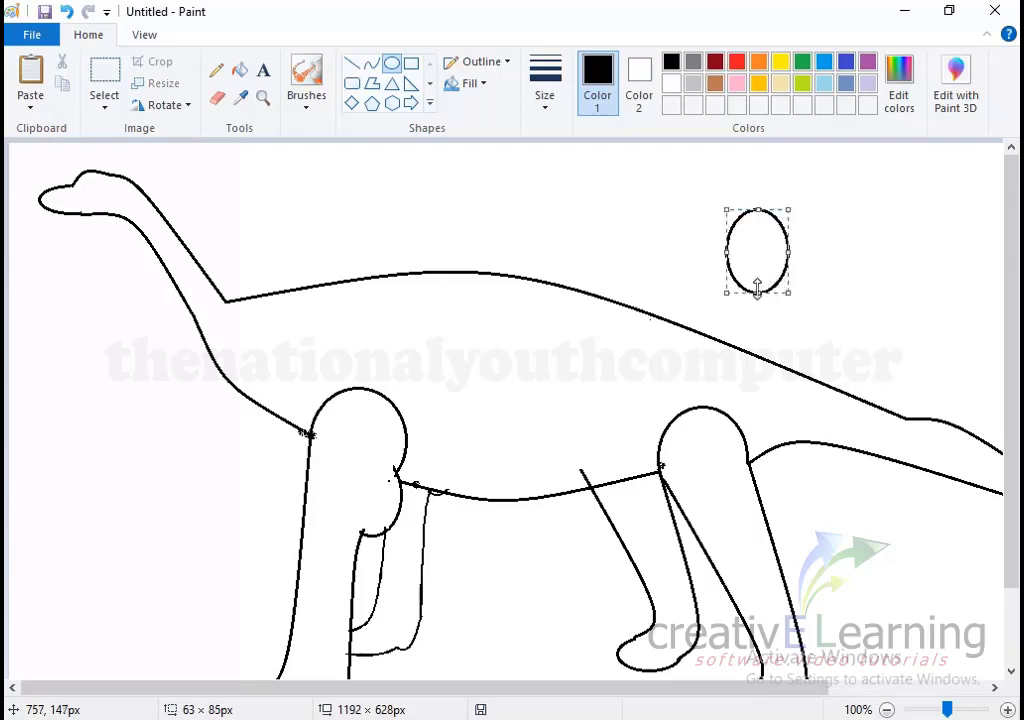
click(218, 98)
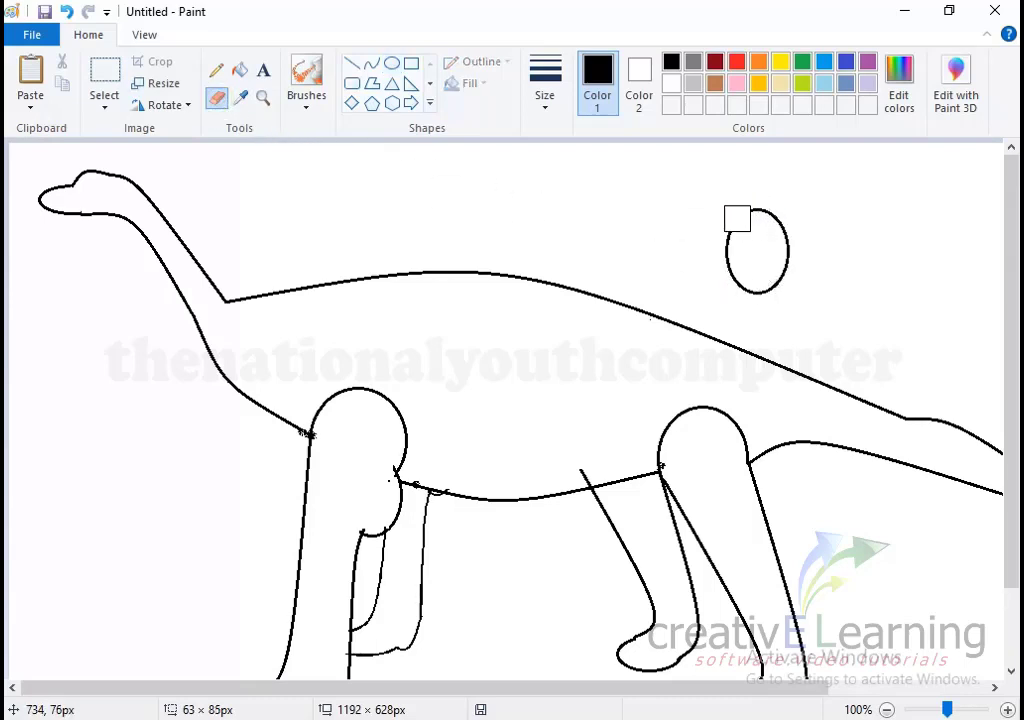
drag(736, 217, 760, 208)
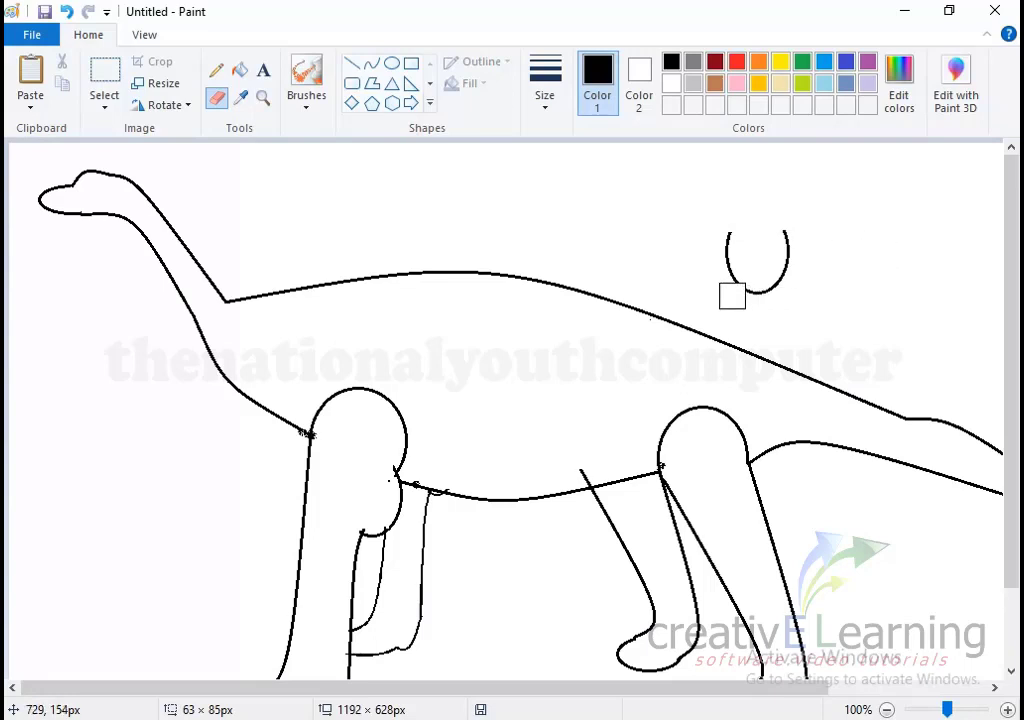
drag(731, 296, 792, 298)
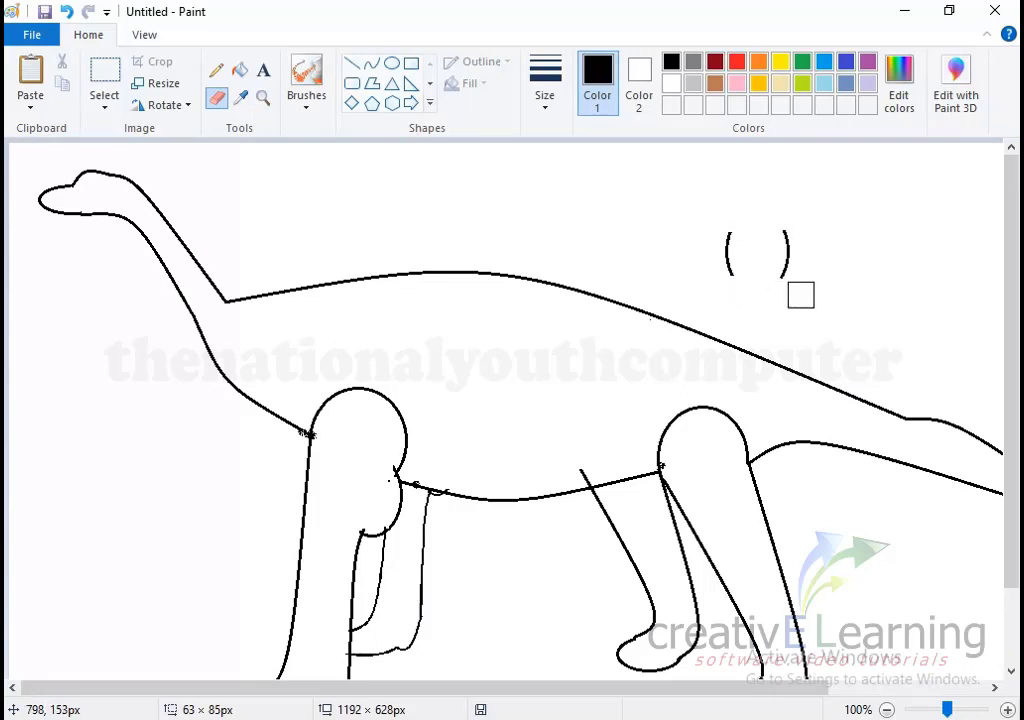
Step: Connect the two arcs with curved lines meeting in a pointed tip, undoing one wrong stroke
click(372, 66)
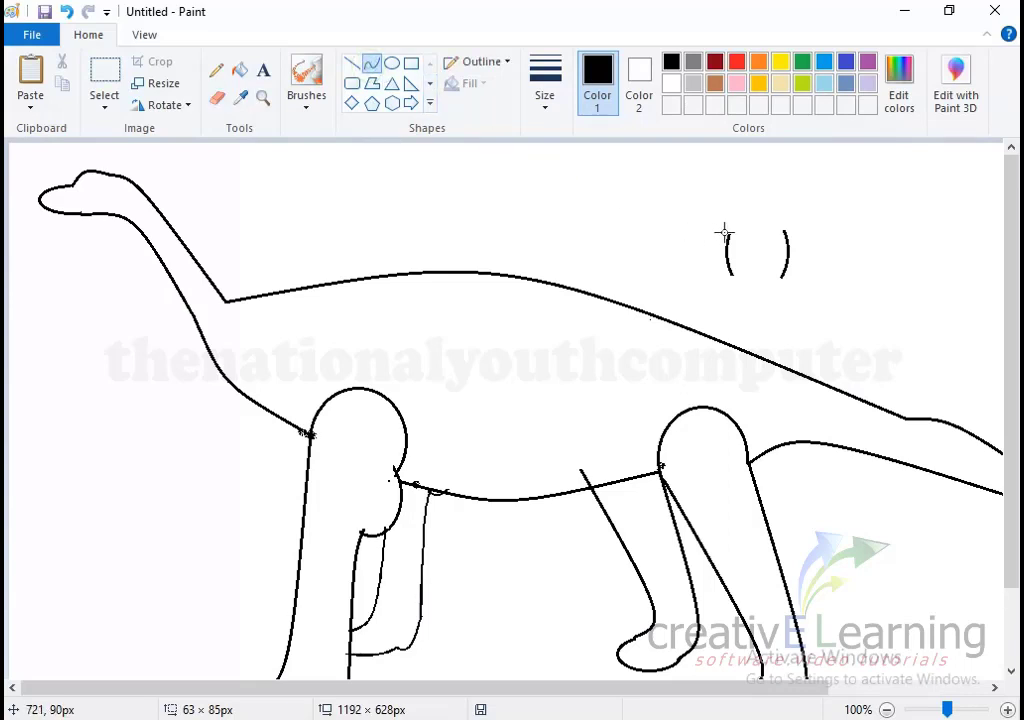
mouse_move(727, 233)
mouse_down()
mouse_move(749, 181)
mouse_move(745, 206)
mouse_up()
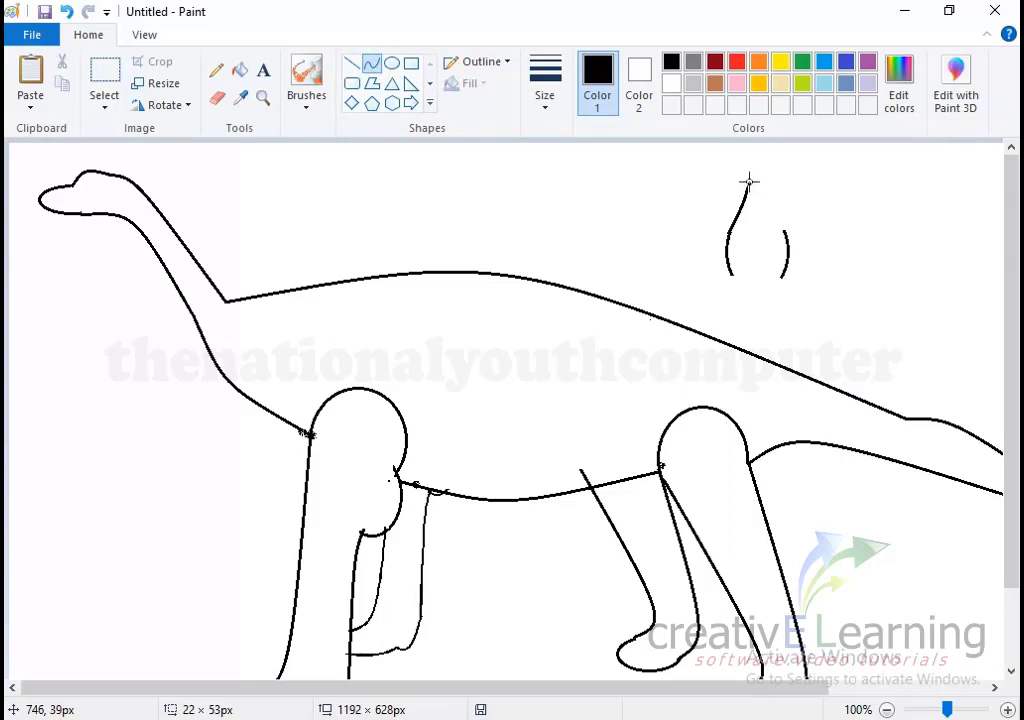
click(749, 177)
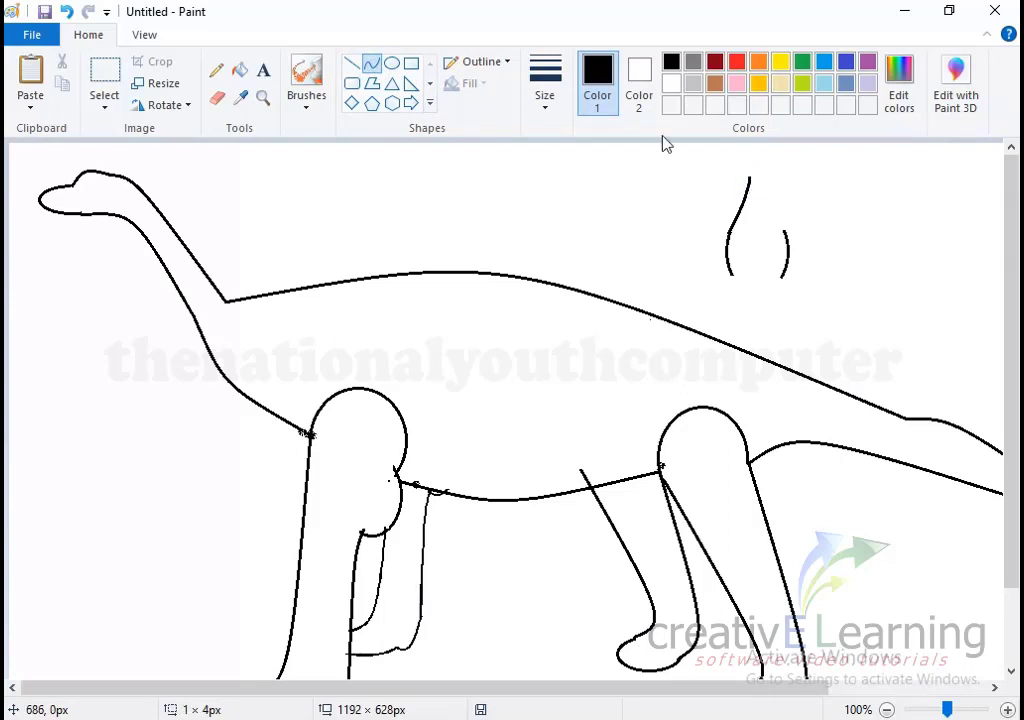
click(68, 13)
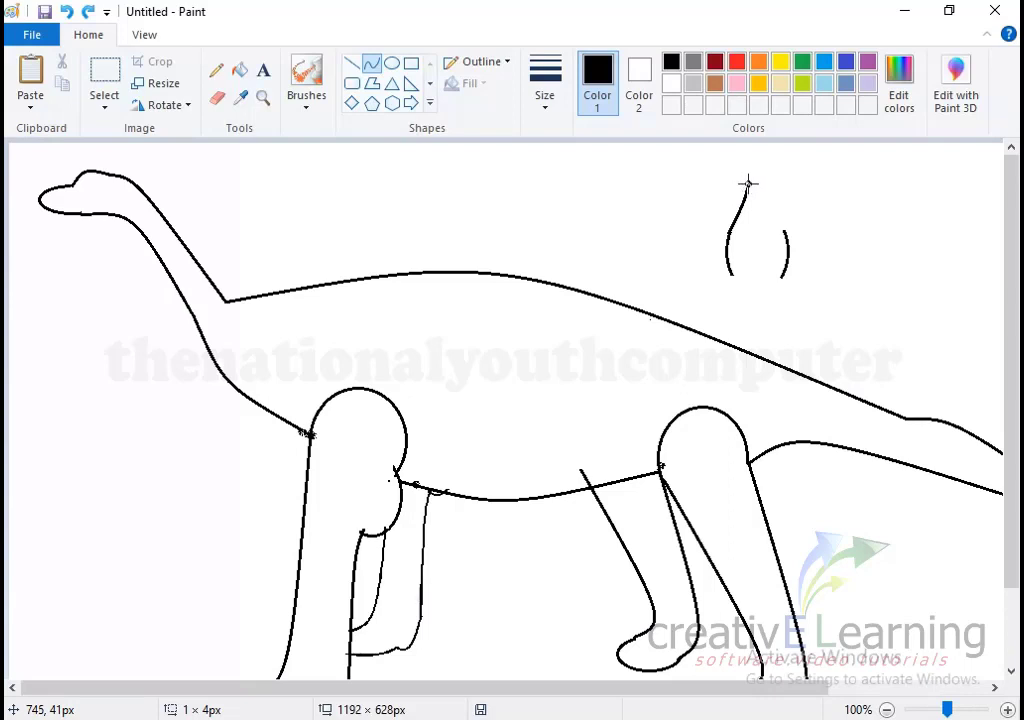
drag(748, 183, 784, 230)
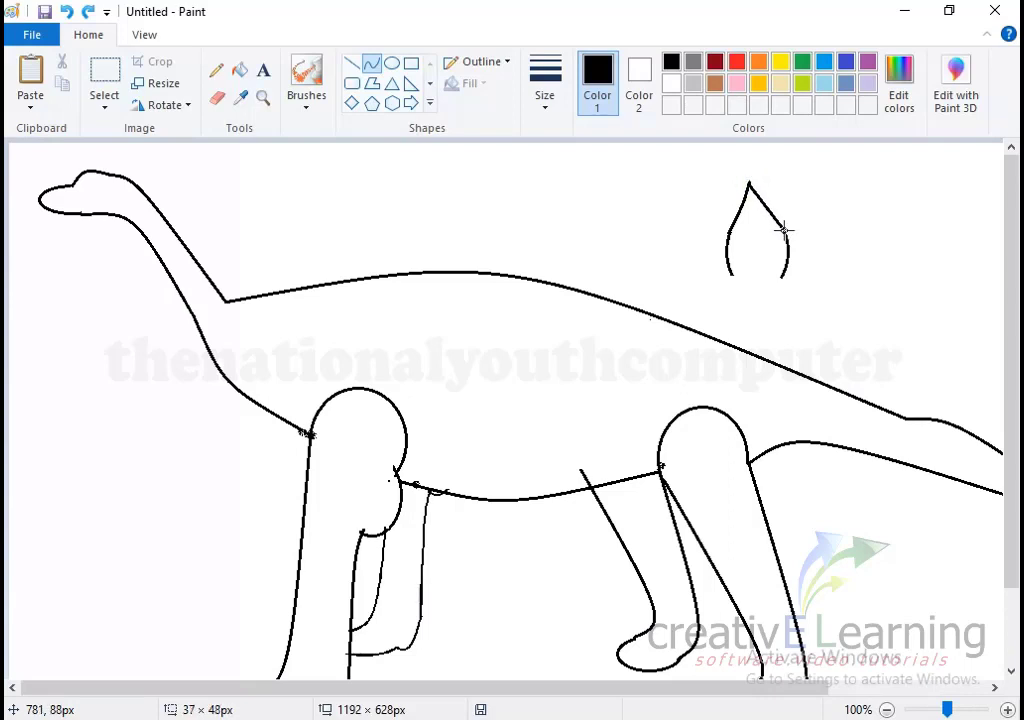
drag(784, 230, 763, 187)
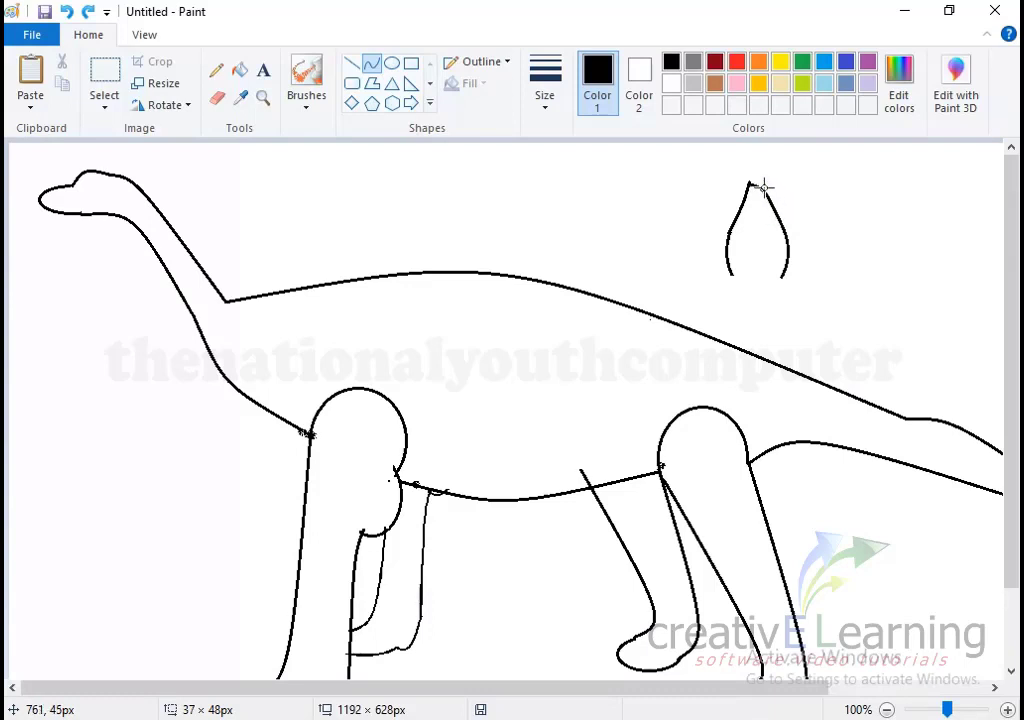
mouse_move(763, 189)
mouse_down()
mouse_move(762, 177)
mouse_move(763, 208)
mouse_move(765, 193)
mouse_up()
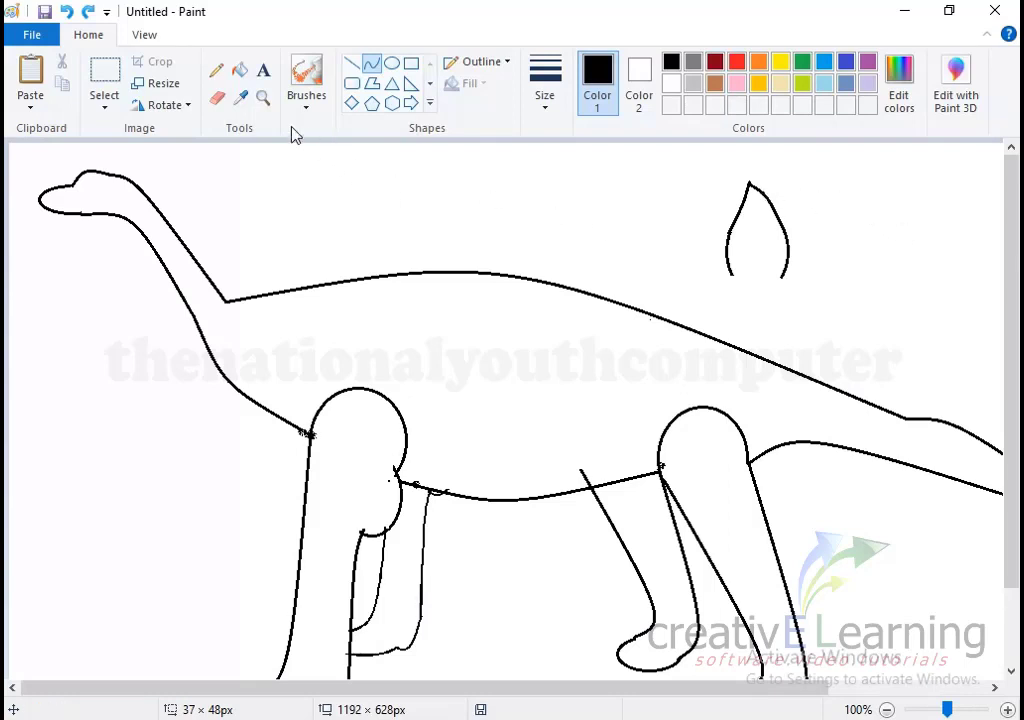
Step: Select the leaf-shaped spike with a rectangular selection
click(217, 72)
click(352, 64)
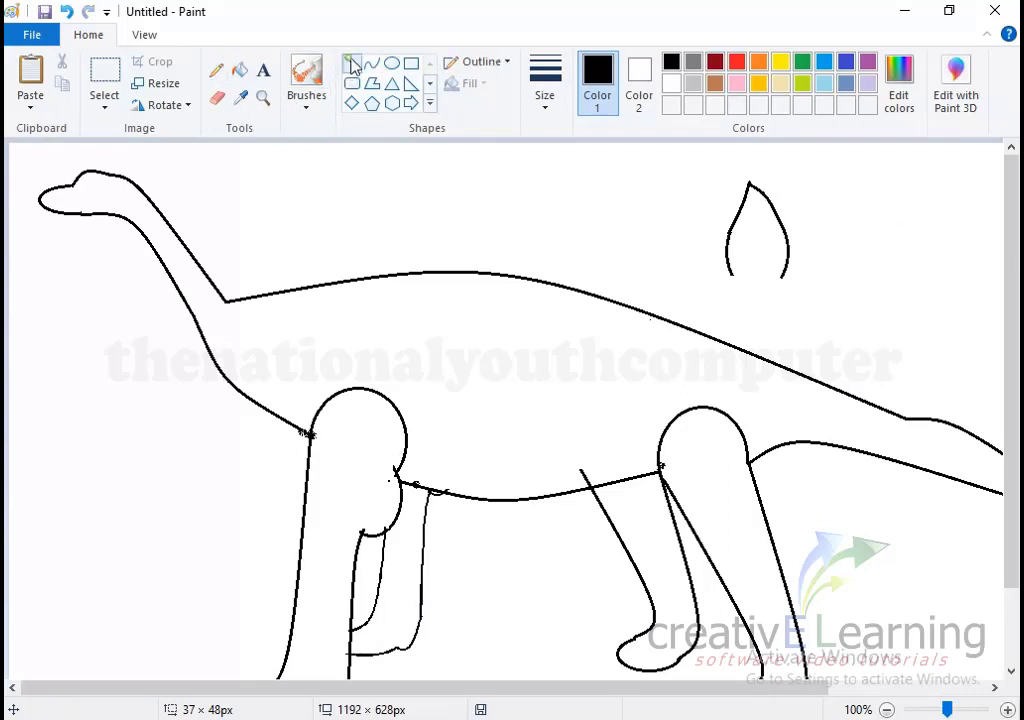
click(106, 75)
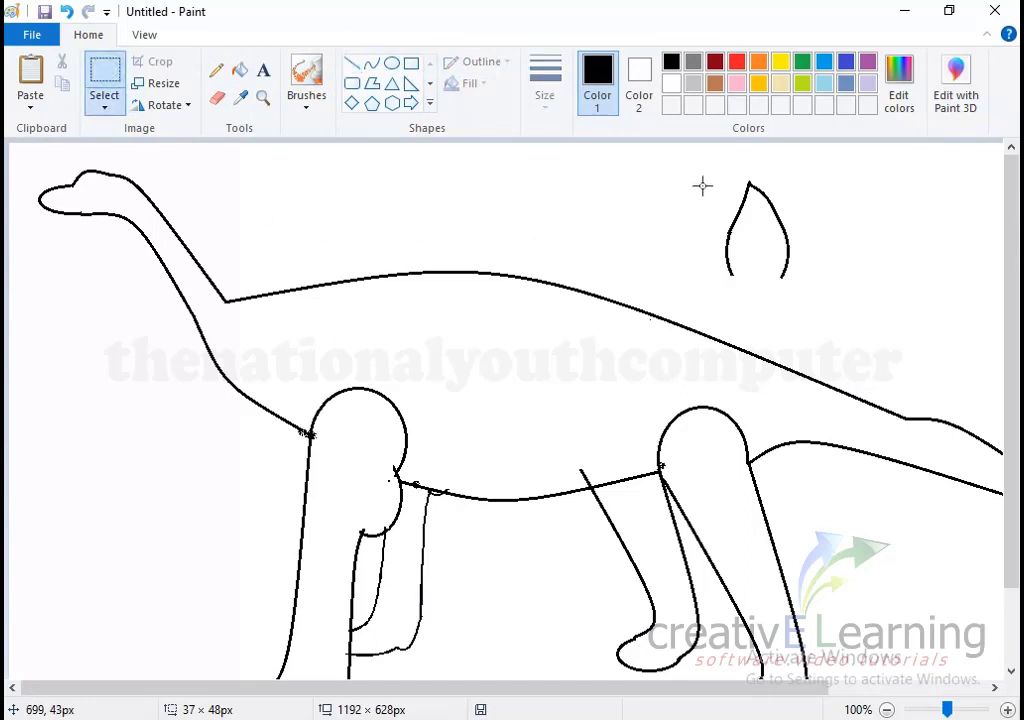
drag(697, 148, 807, 293)
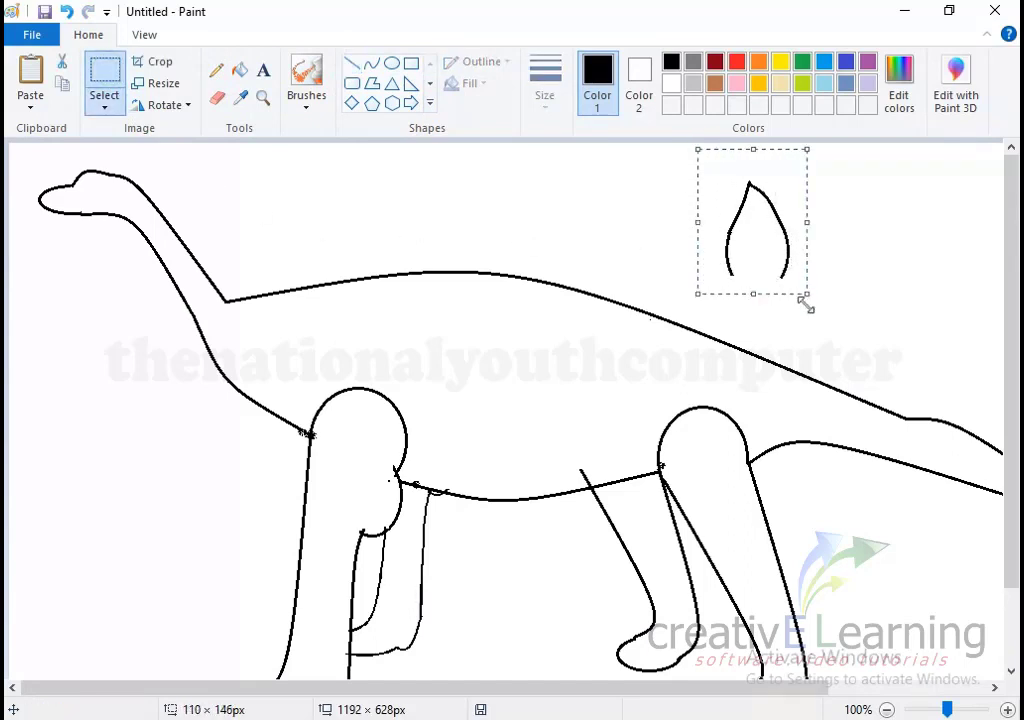
Step: Paste a copy onto the back near the neck, shrunk to 70×105px
click(40, 99)
click(65, 138)
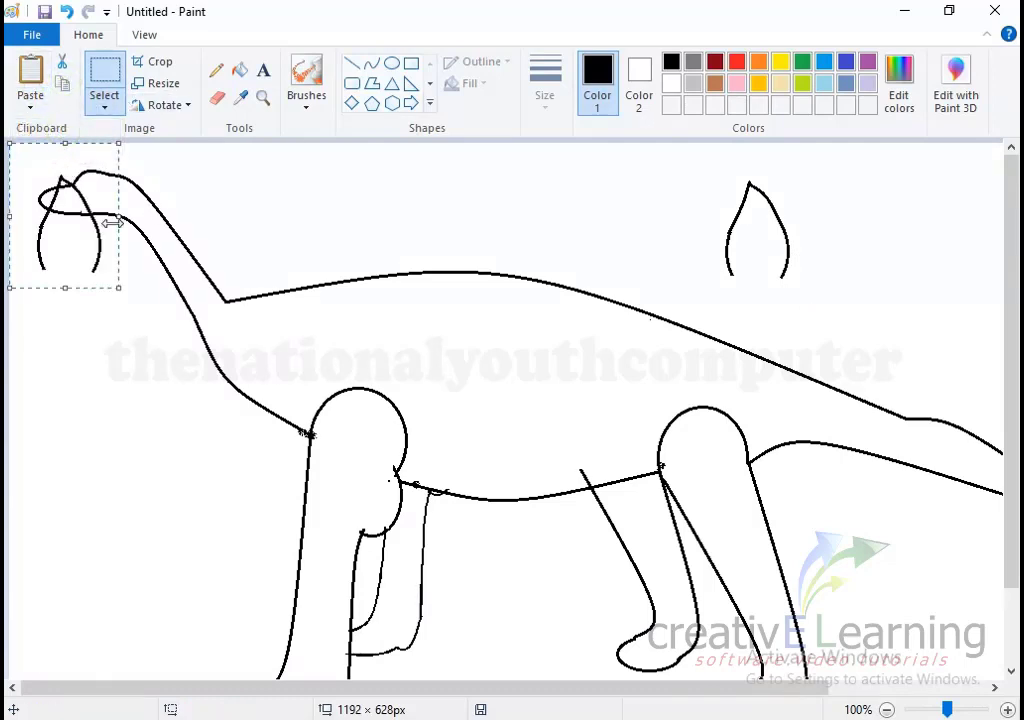
mouse_move(59, 238)
mouse_down()
mouse_move(265, 251)
mouse_move(267, 277)
mouse_move(276, 273)
mouse_up()
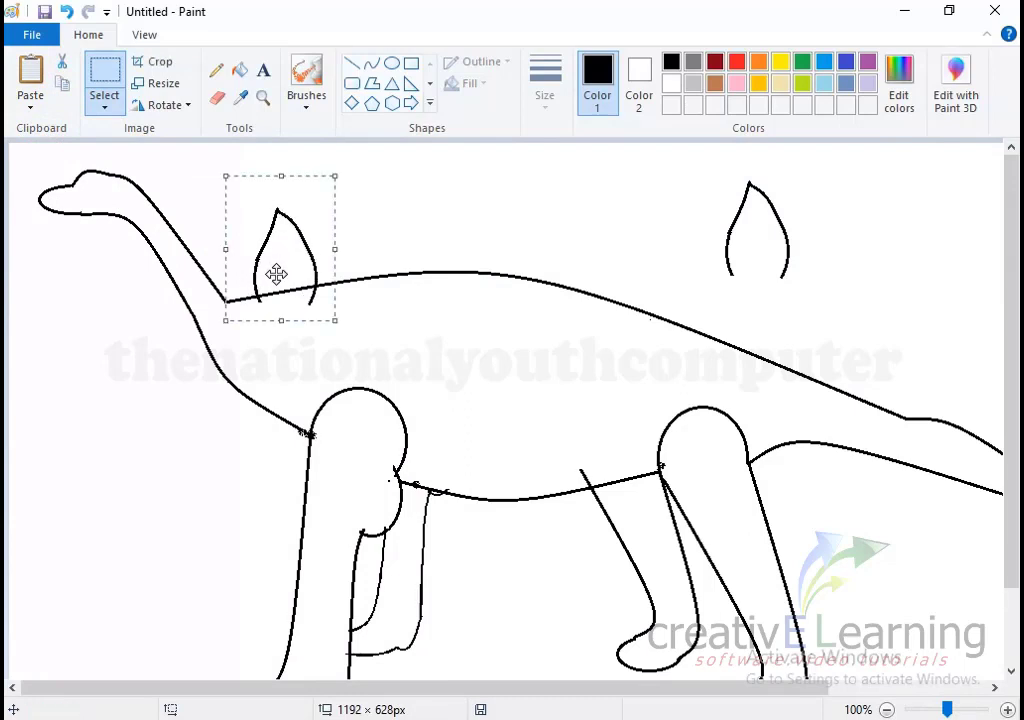
mouse_move(226, 177)
mouse_down()
mouse_move(258, 226)
mouse_move(253, 217)
mouse_up()
drag(323, 251, 300, 251)
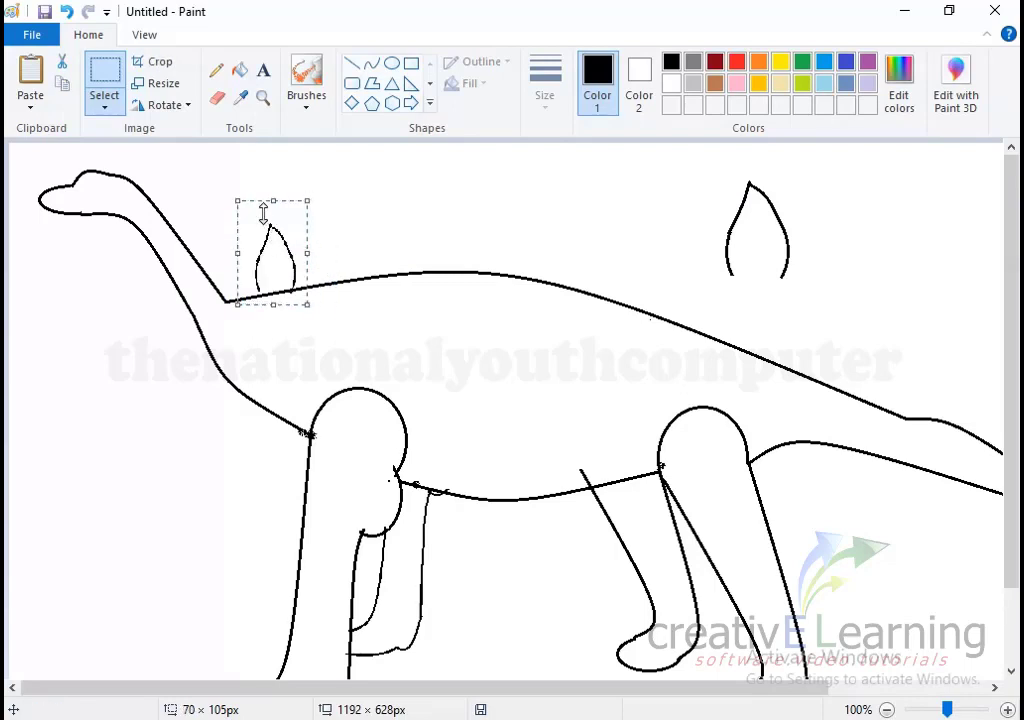
key(Escape)
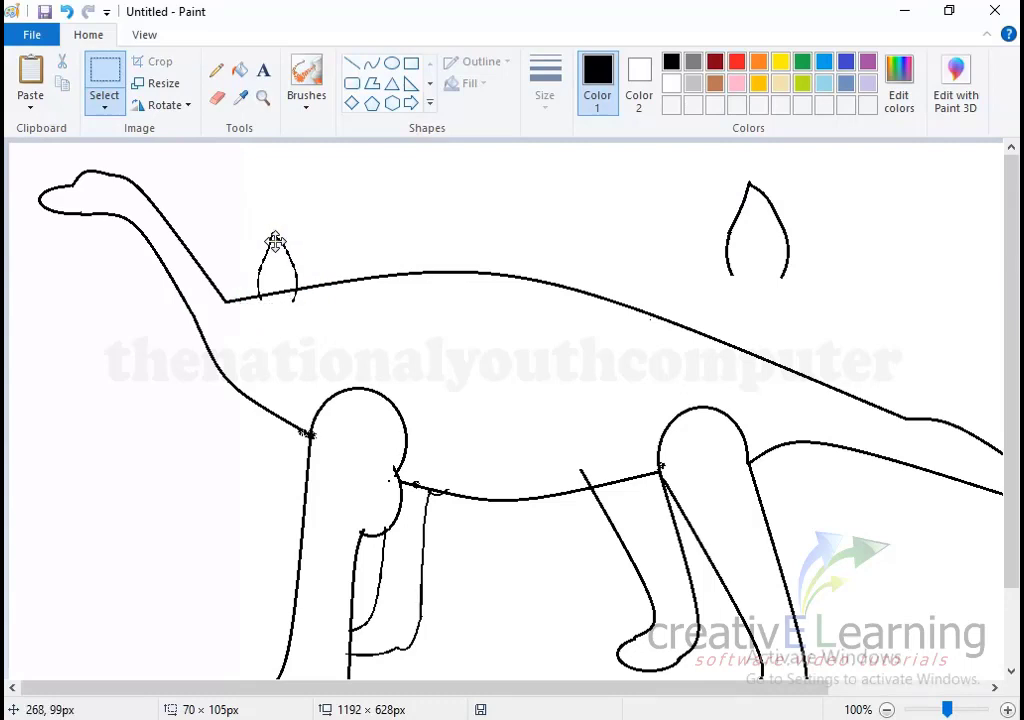
Step: Paste a second spike beside it, resized to 80×121px and nudged into line
click(30, 95)
drag(66, 224, 334, 250)
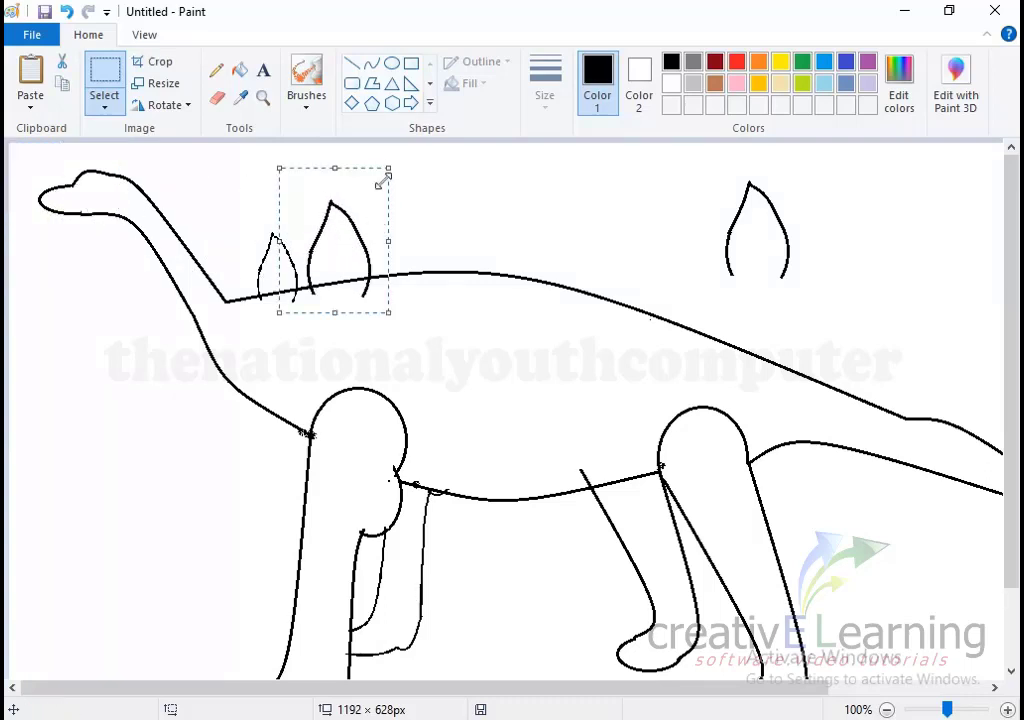
drag(384, 166, 380, 190)
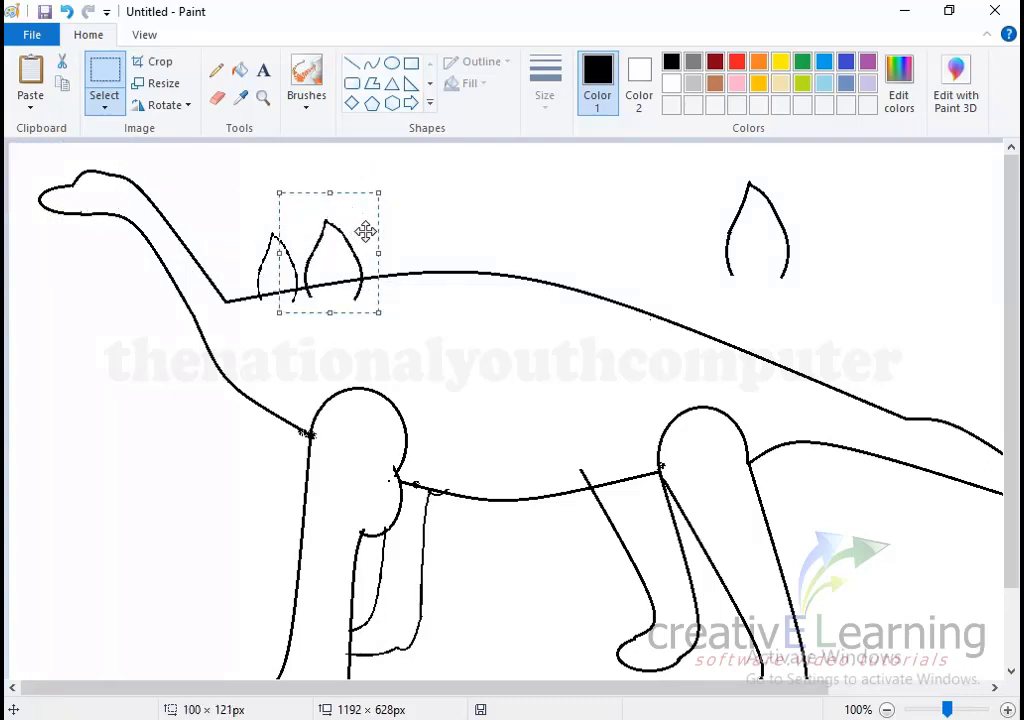
drag(378, 253, 322, 254)
key(Escape)
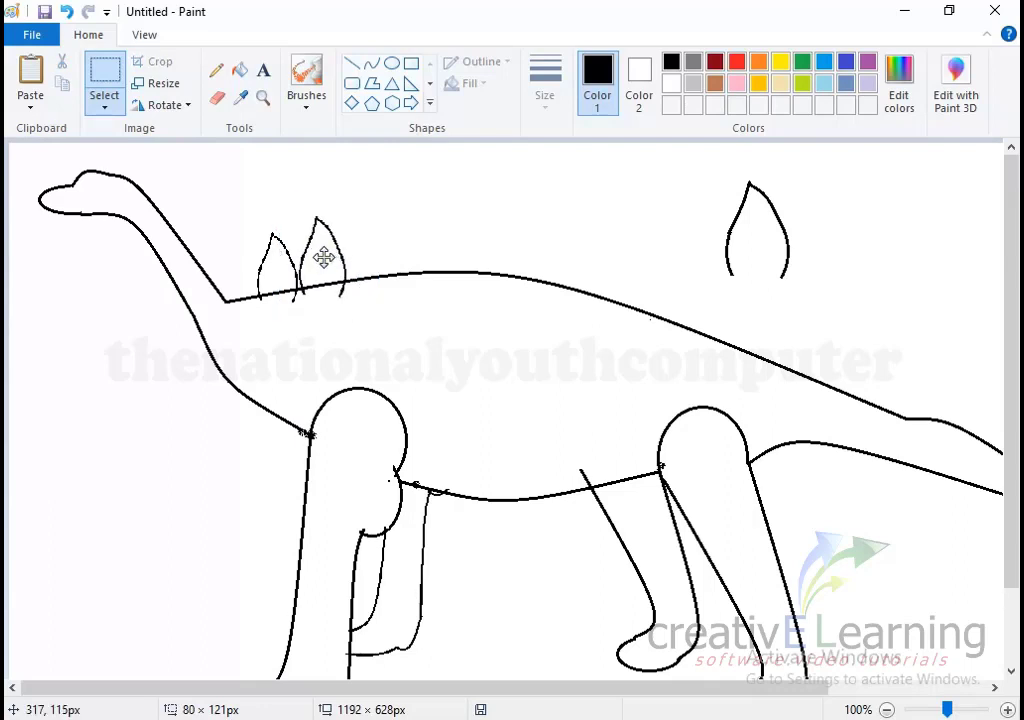
drag(323, 258, 327, 255)
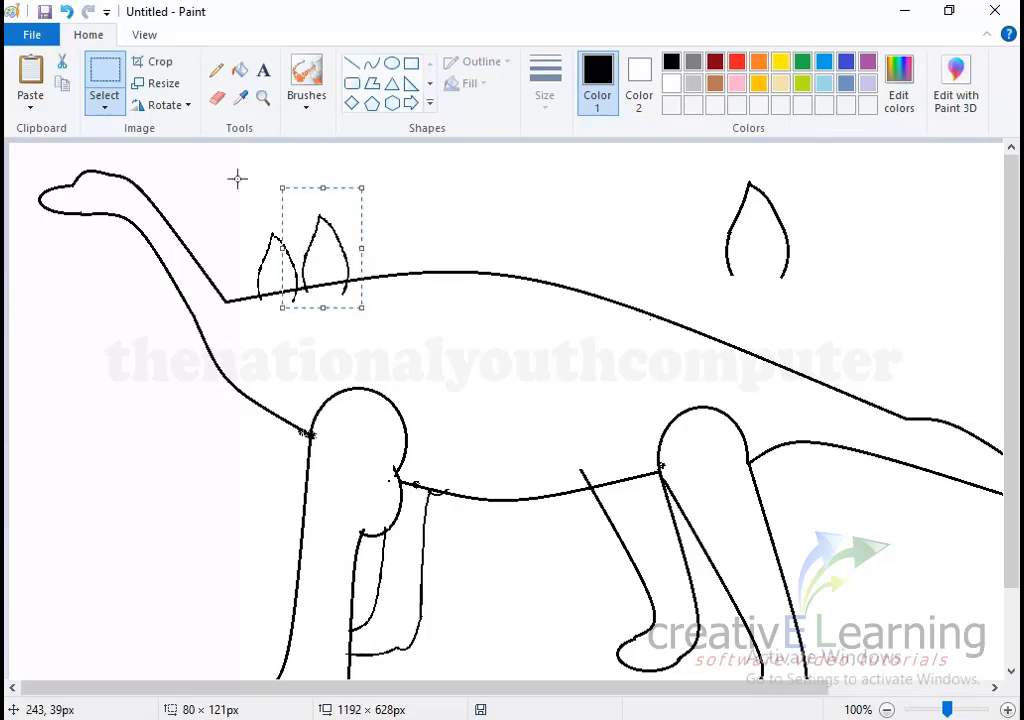
Step: Paste a third spike after the second, resized to 99×126px and nudged up
click(33, 95)
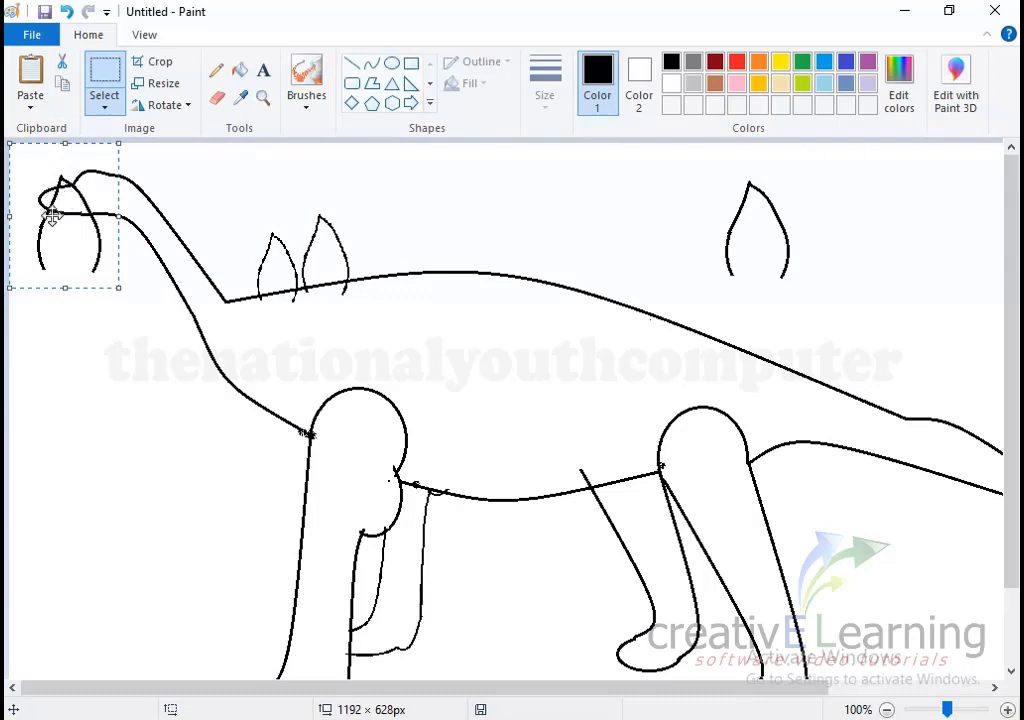
mouse_move(59, 240)
mouse_down()
mouse_move(323, 251)
mouse_move(374, 264)
mouse_up()
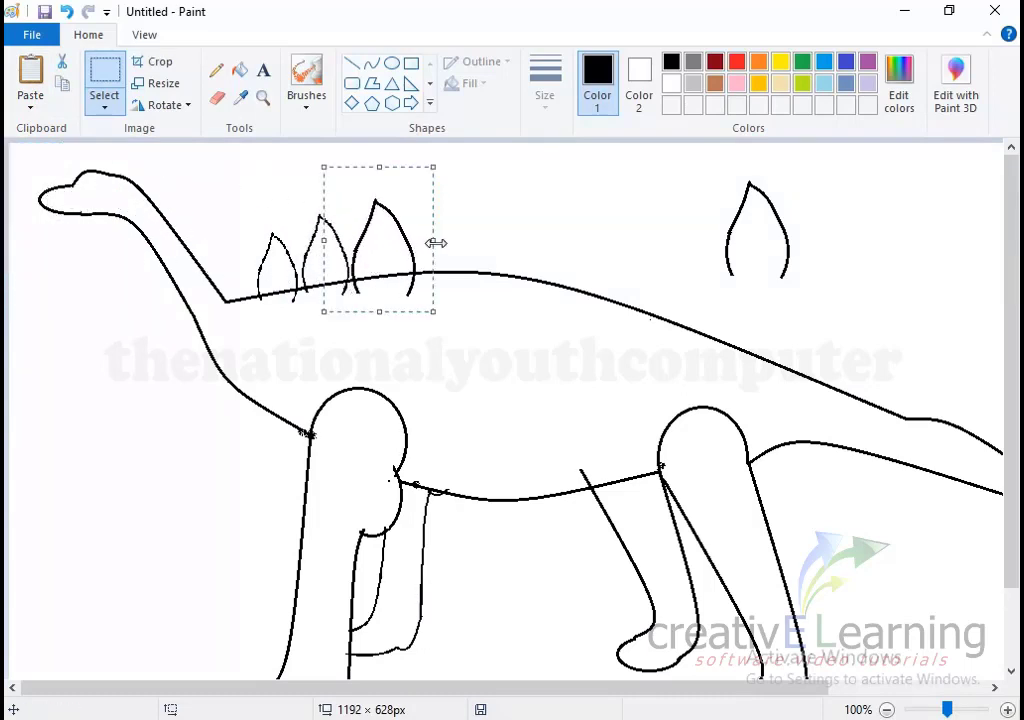
drag(434, 242, 422, 250)
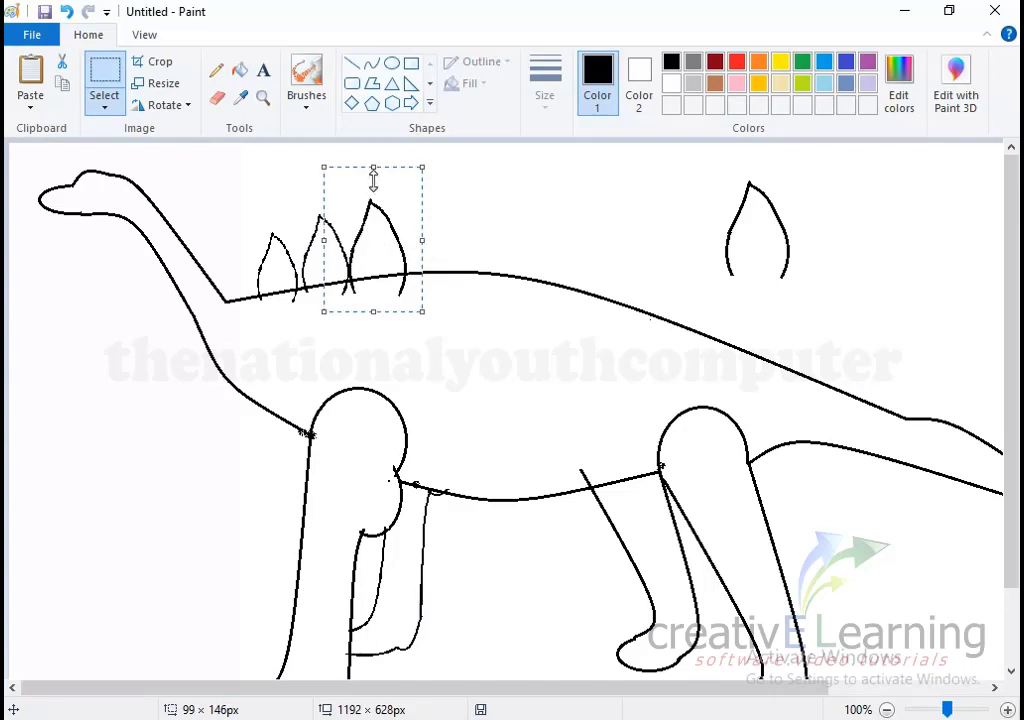
drag(373, 172, 373, 192)
click(372, 254)
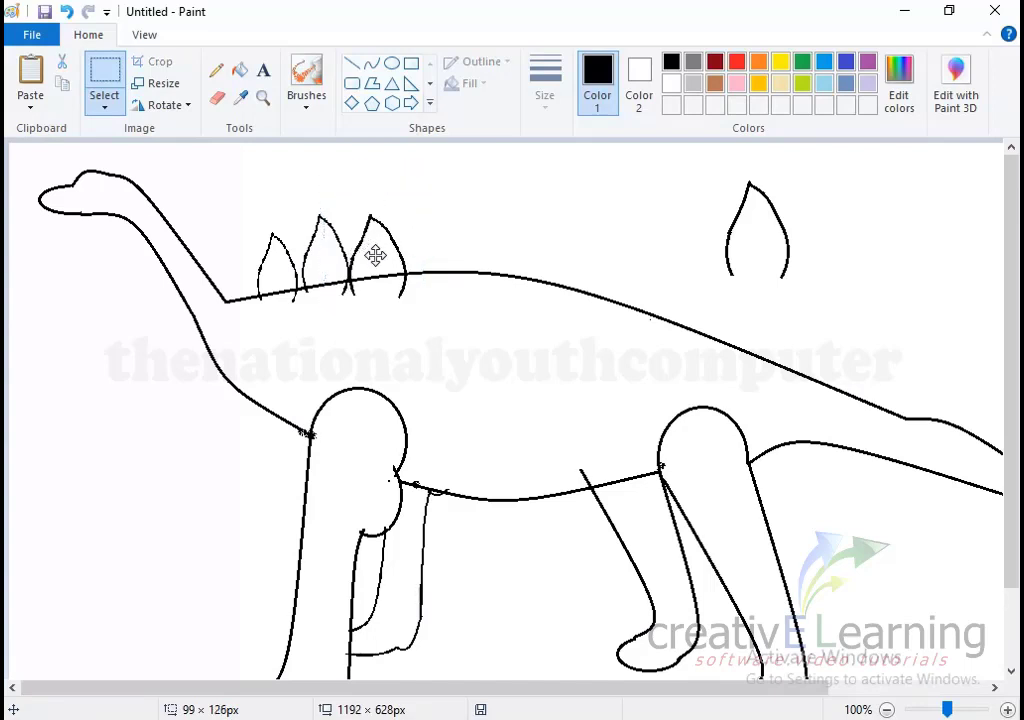
drag(377, 246, 377, 240)
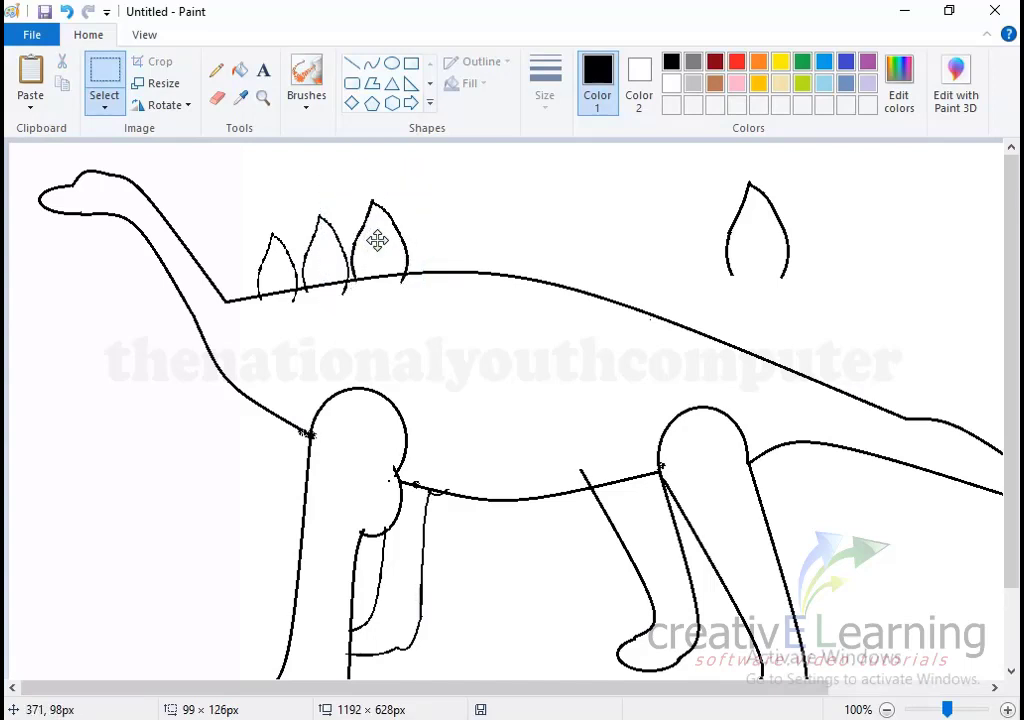
Step: Place a fourth spike beside the others and a taller fifth spike after it
click(31, 80)
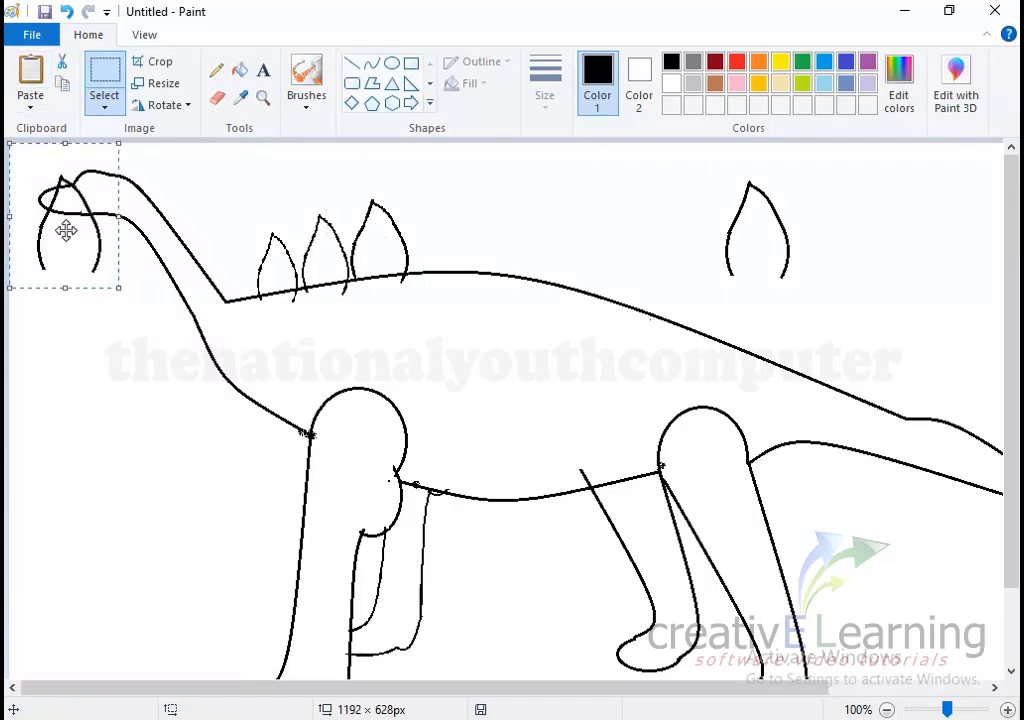
drag(66, 231, 444, 241)
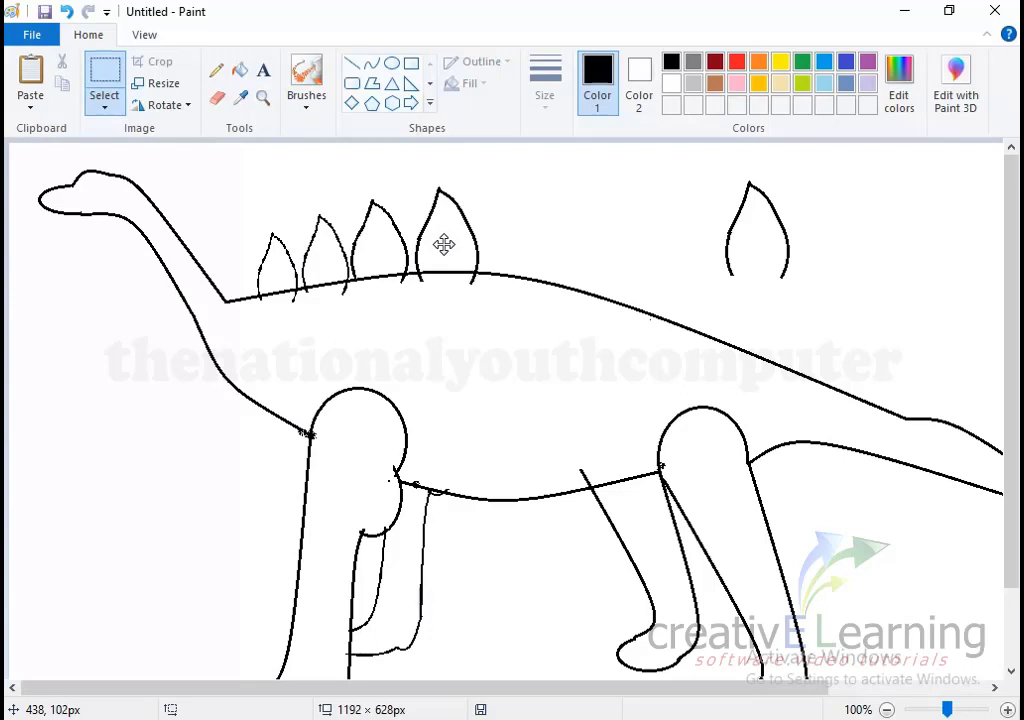
drag(444, 241, 444, 244)
click(31, 80)
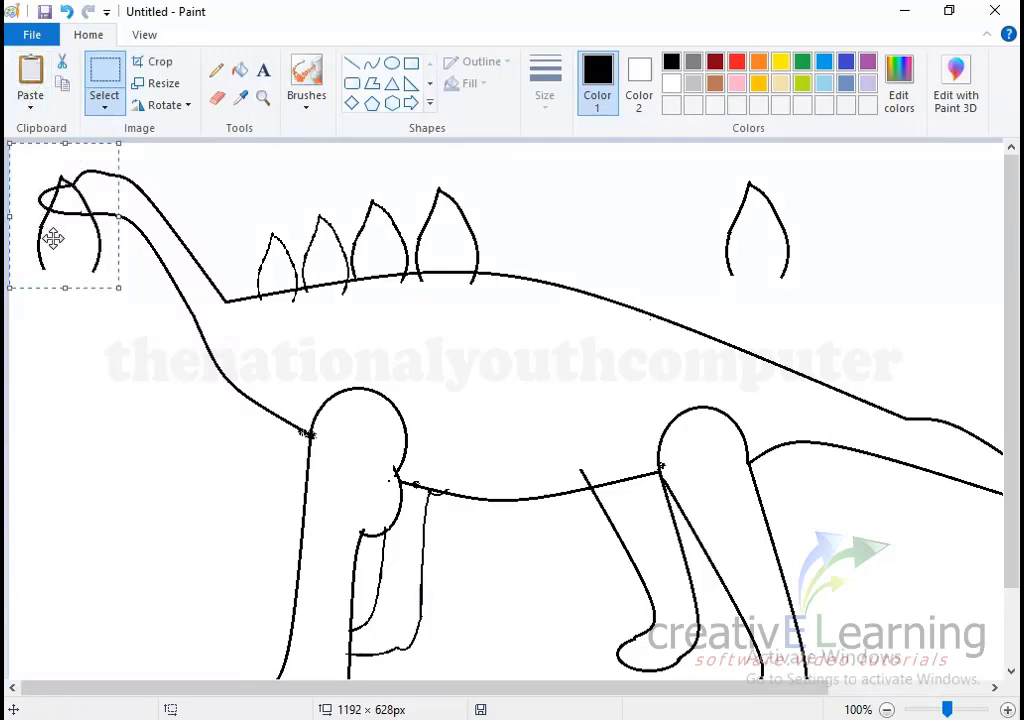
drag(52, 235, 510, 259)
drag(497, 163, 507, 142)
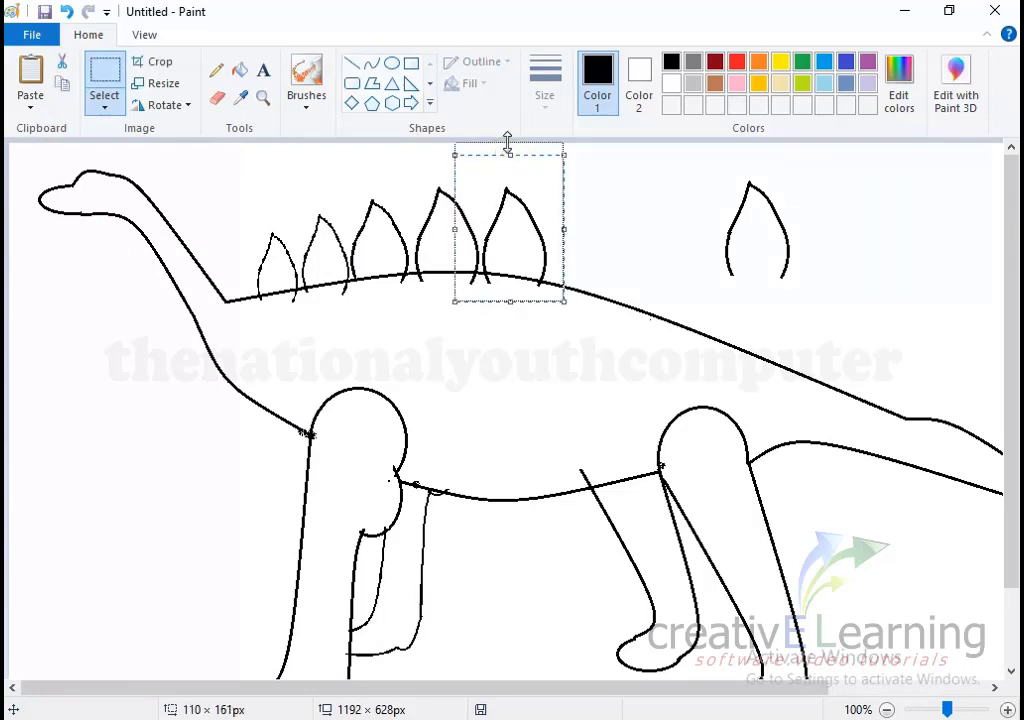
Step: Place two more spike copies further back, and move the spare leaf to the top-right
click(30, 72)
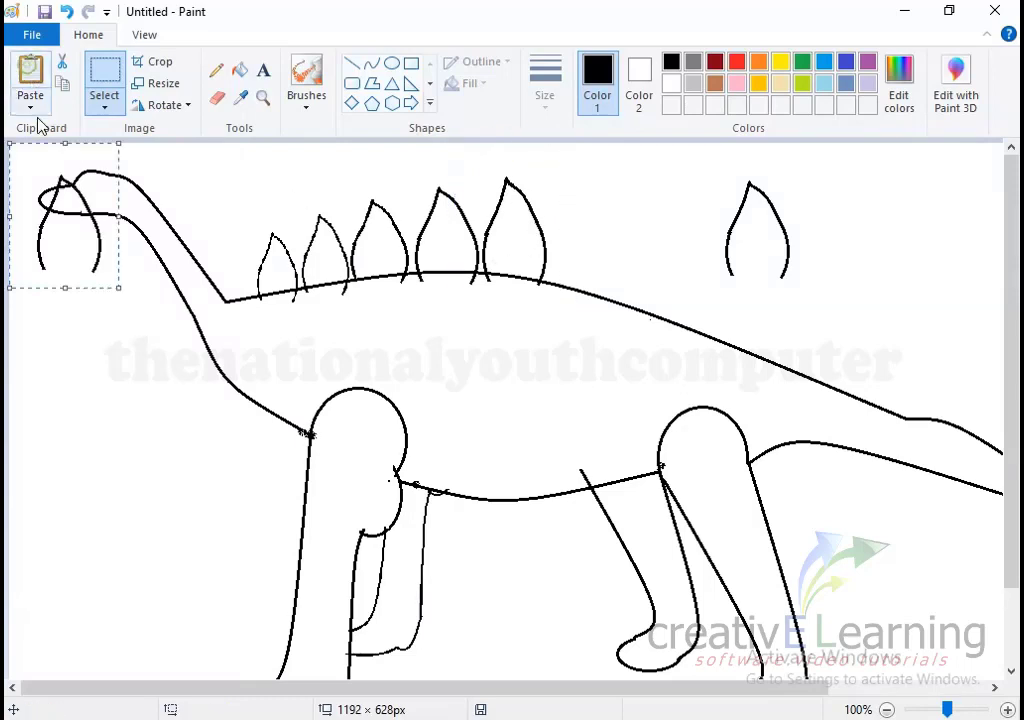
mouse_move(66, 247)
mouse_down()
mouse_move(583, 259)
mouse_move(578, 273)
mouse_up()
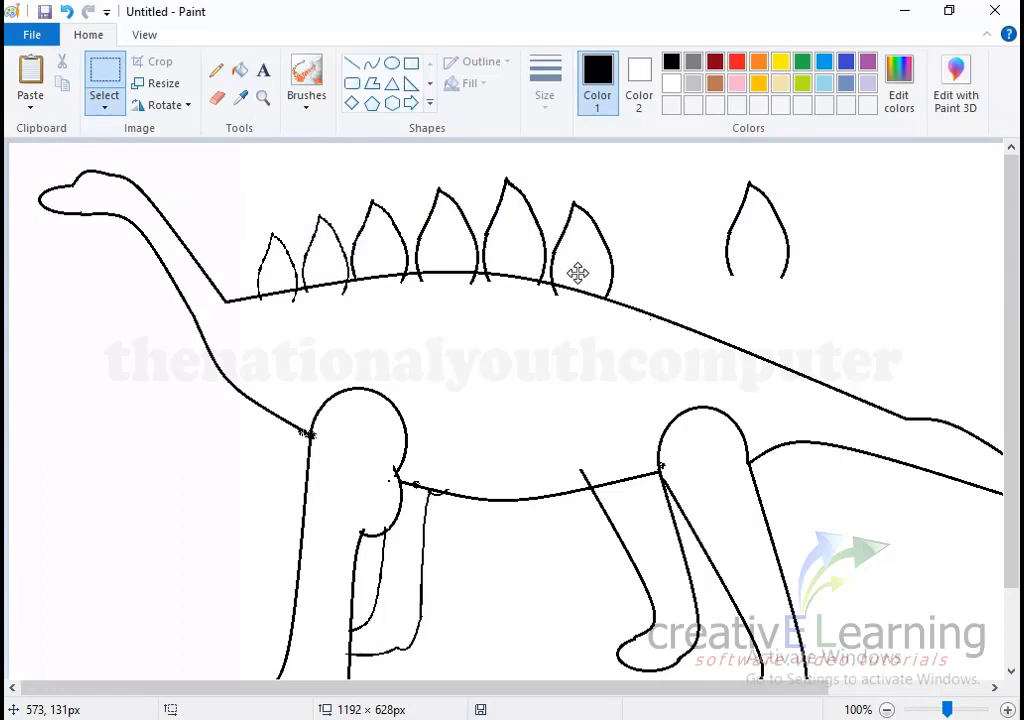
click(31, 70)
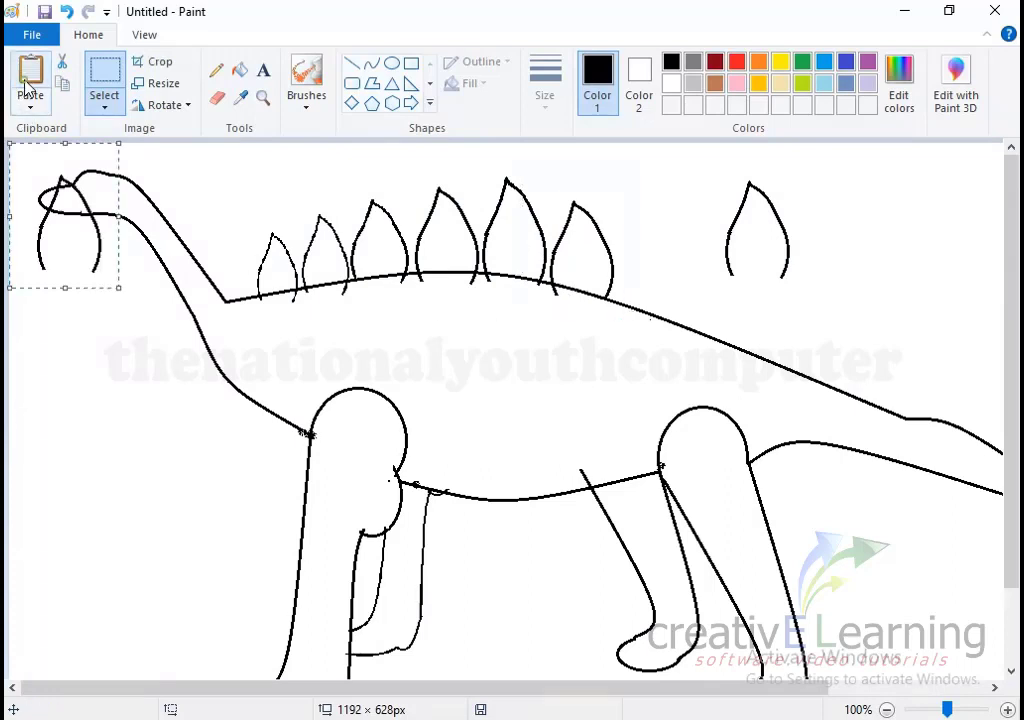
mouse_move(65, 246)
mouse_down()
mouse_move(665, 313)
mouse_move(640, 292)
mouse_up()
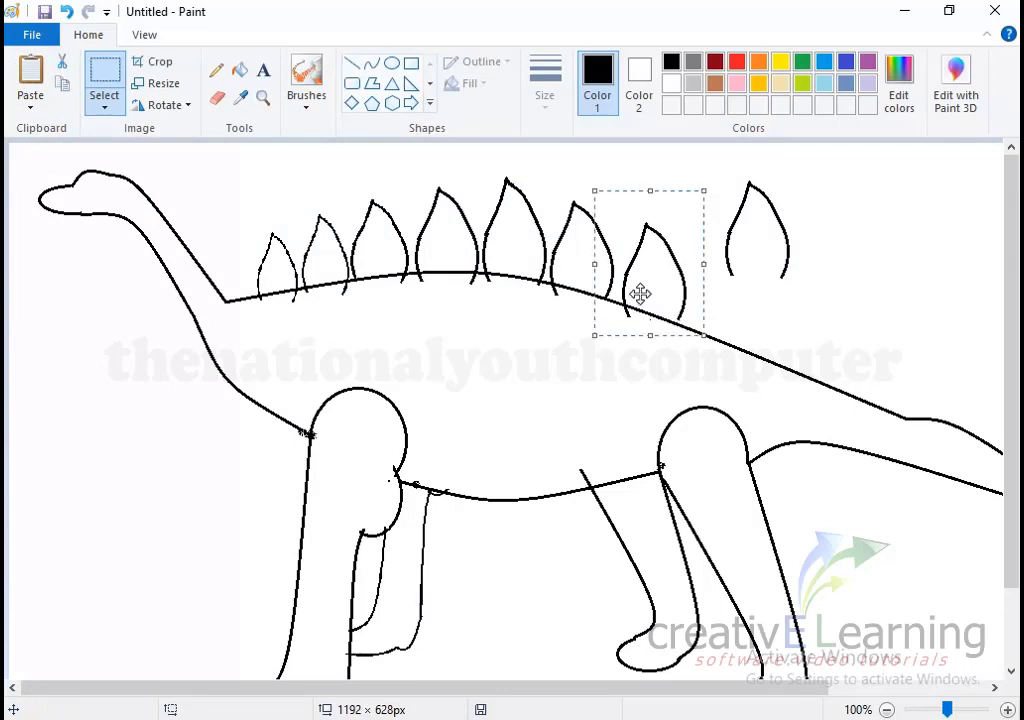
drag(721, 165, 798, 287)
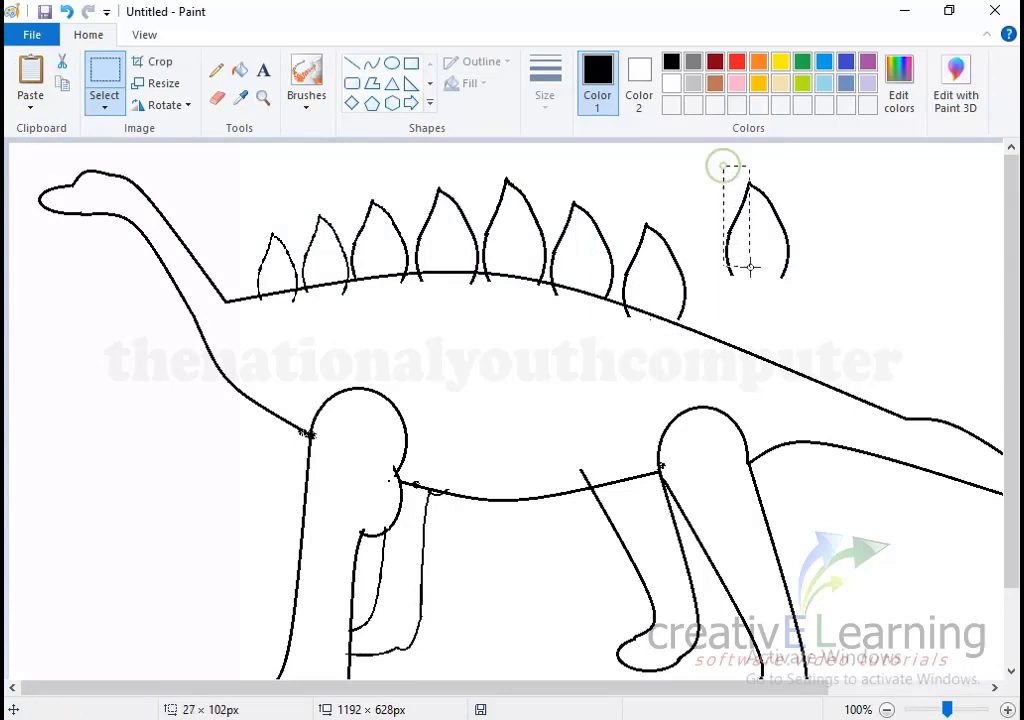
drag(748, 244, 926, 210)
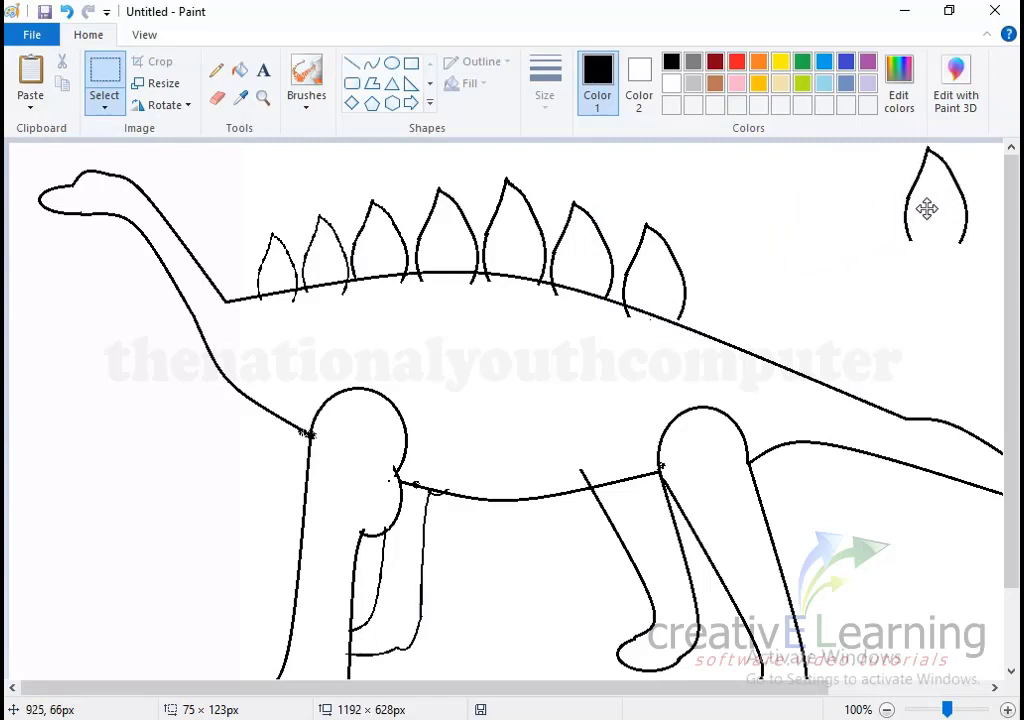
Step: Place two more spikes toward the tail, then undo those placements and the spare-leaf move
click(30, 72)
drag(71, 264, 731, 337)
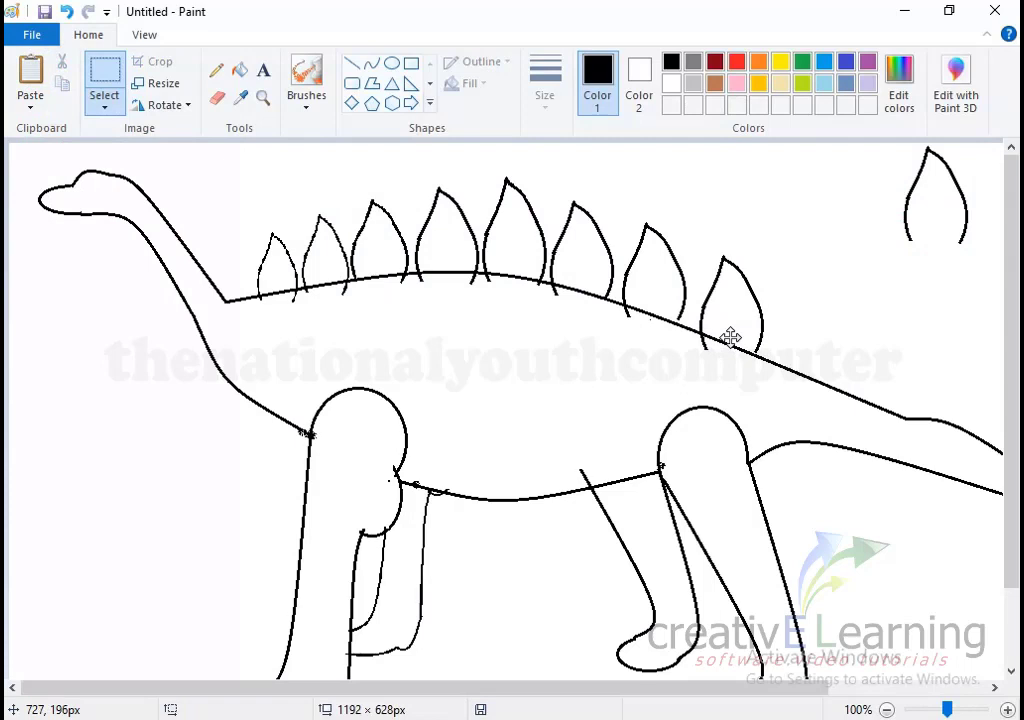
drag(731, 337, 718, 344)
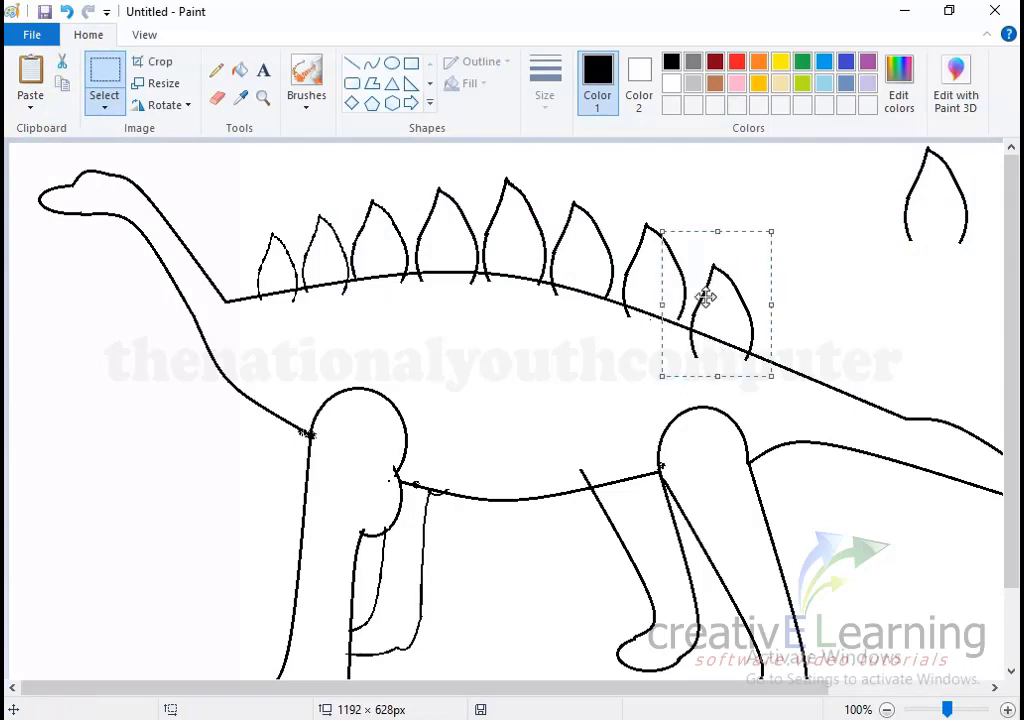
click(28, 85)
mouse_move(57, 251)
mouse_down()
mouse_move(715, 319)
mouse_move(771, 336)
mouse_move(781, 307)
mouse_up()
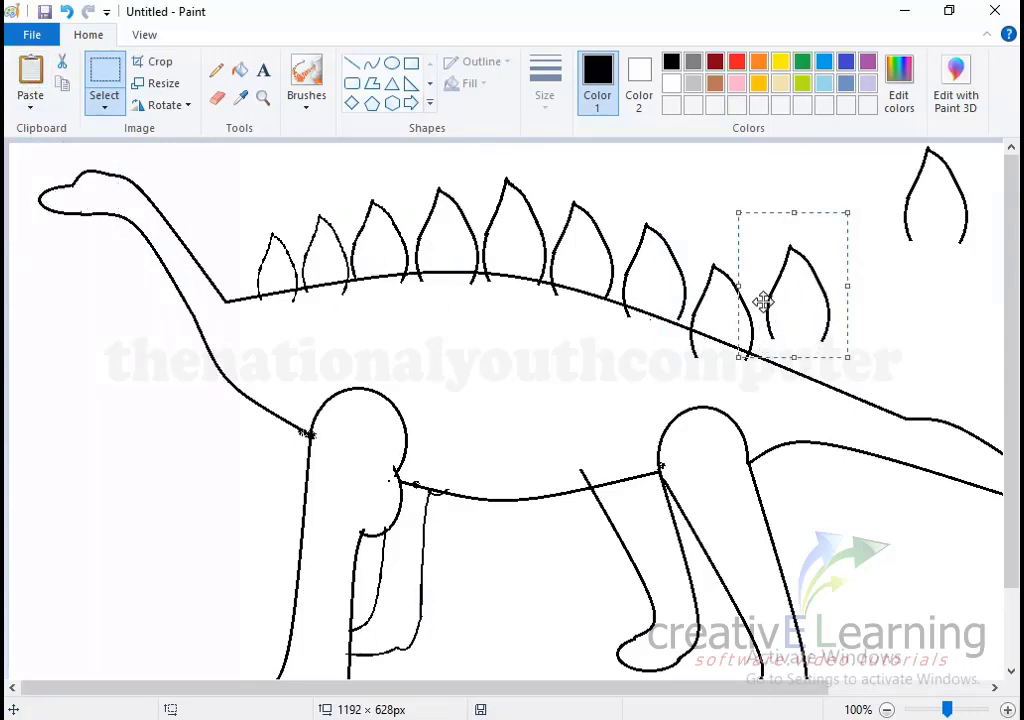
key(ctrl+z)
key(ctrl+z)
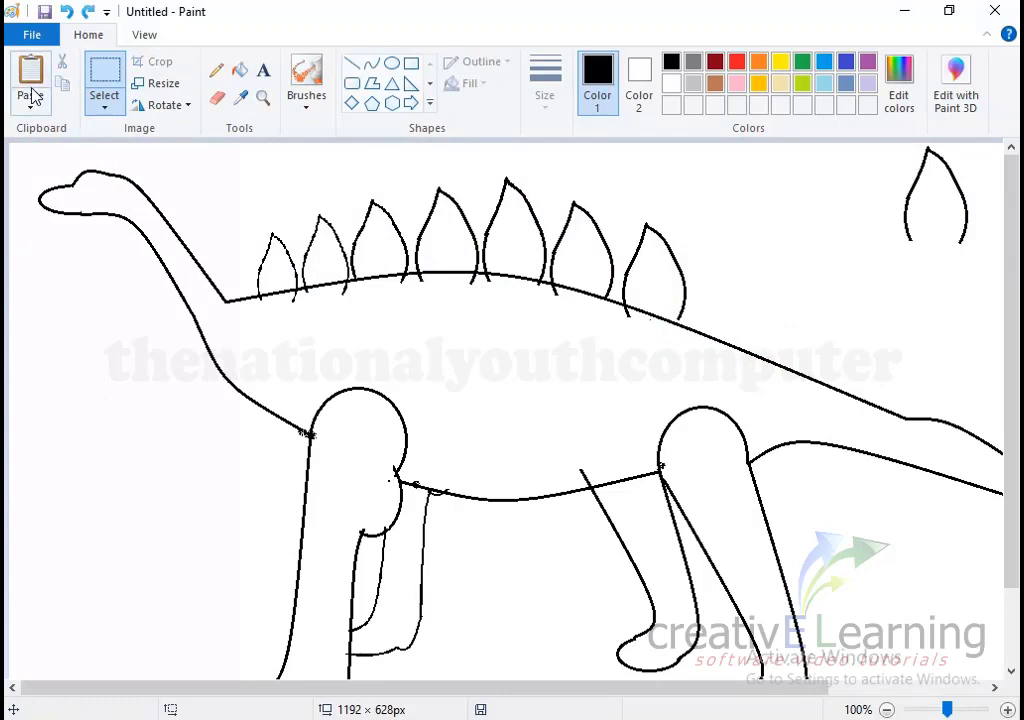
click(30, 80)
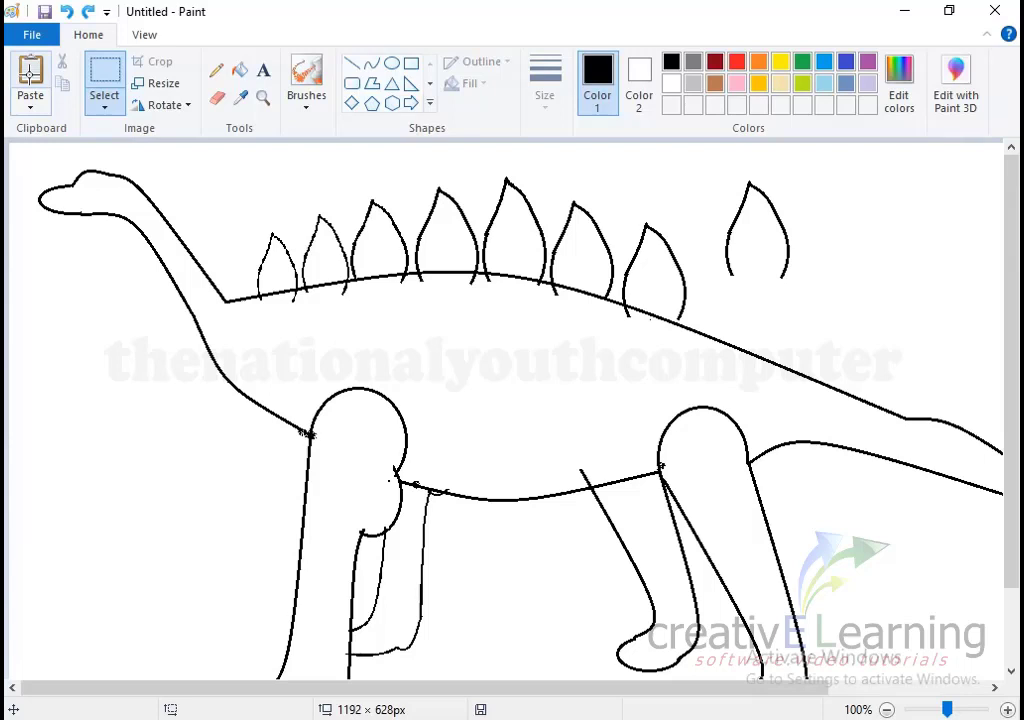
key(ctrl+z)
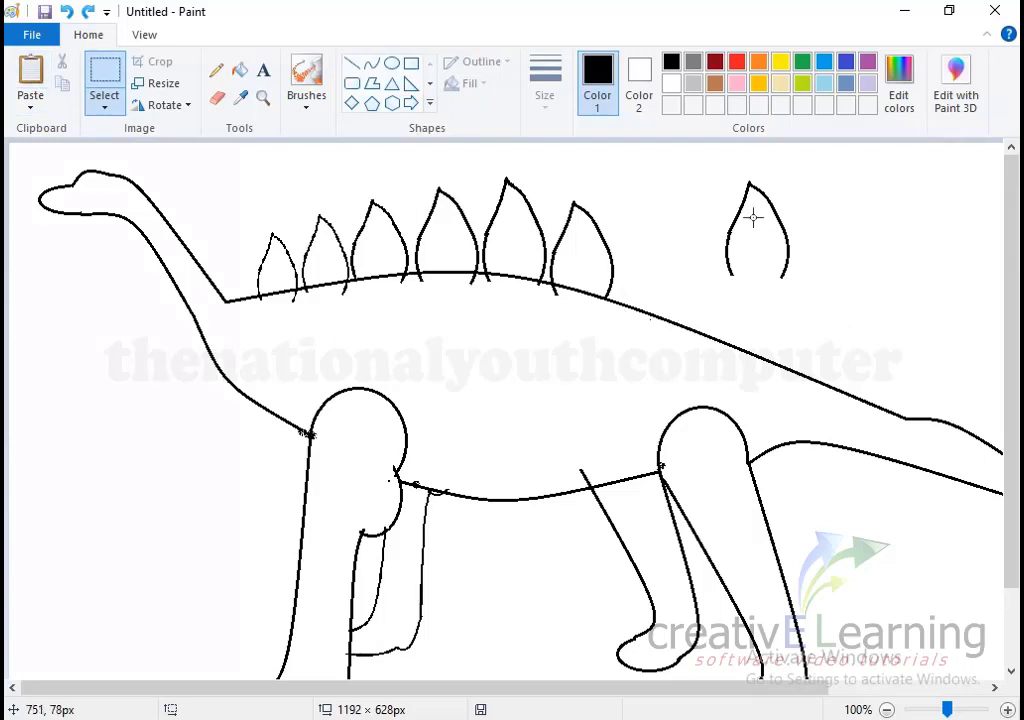
Step: Add a smaller 91×106px spike on the back behind the sixth one
mouse_move(713, 164)
mouse_down()
mouse_move(722, 195)
mouse_move(807, 301)
mouse_move(902, 252)
mouse_up()
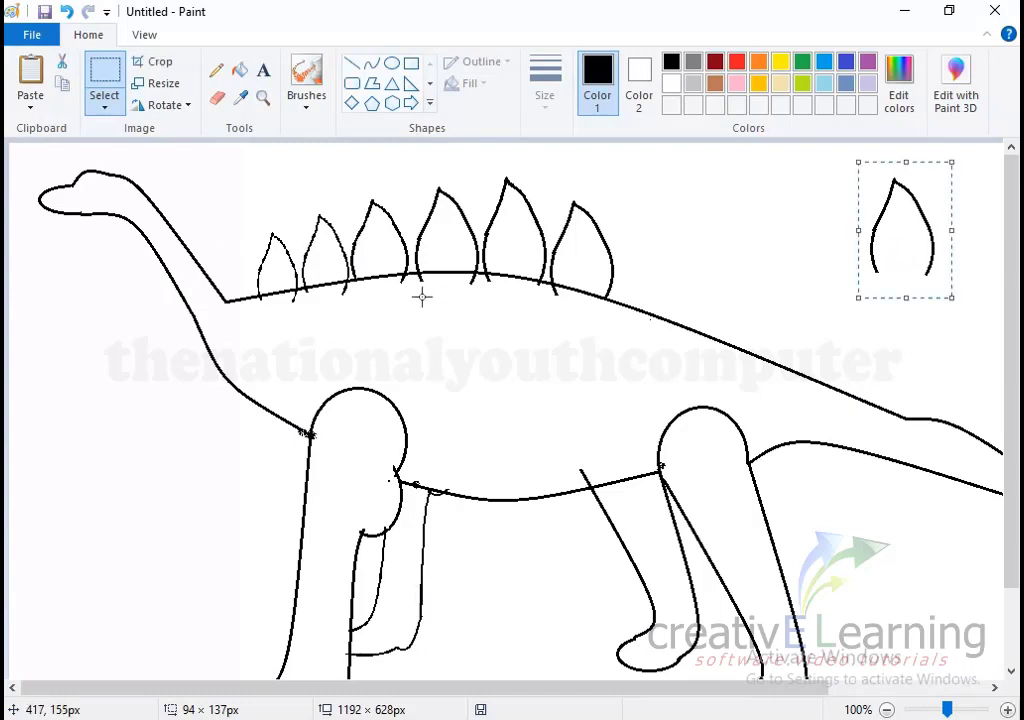
click(23, 83)
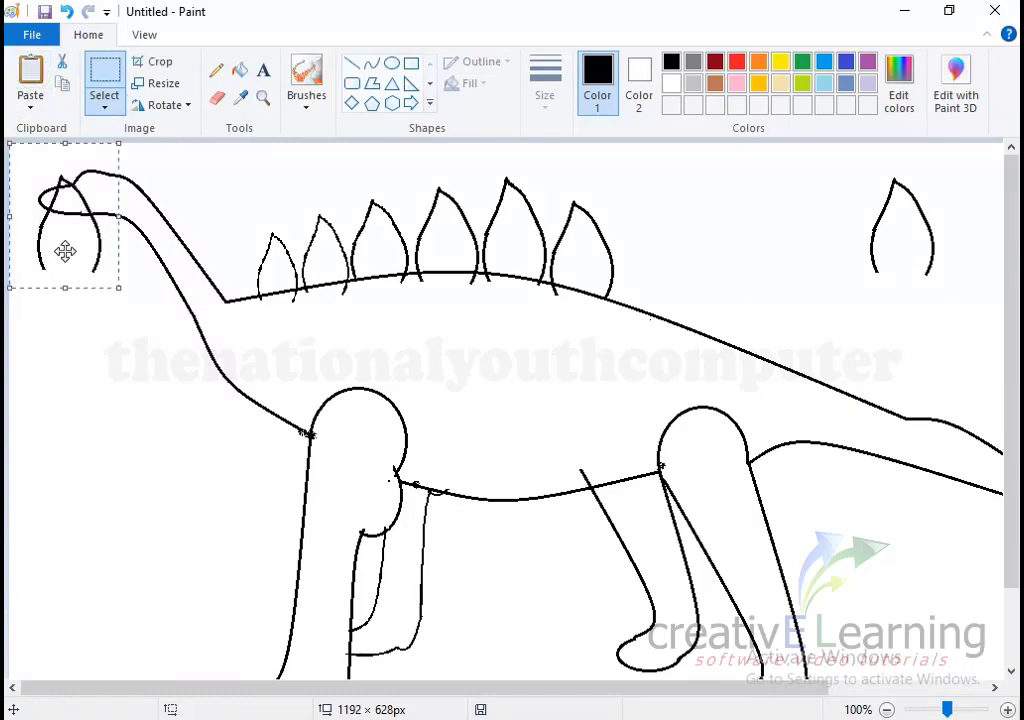
drag(65, 248, 726, 236)
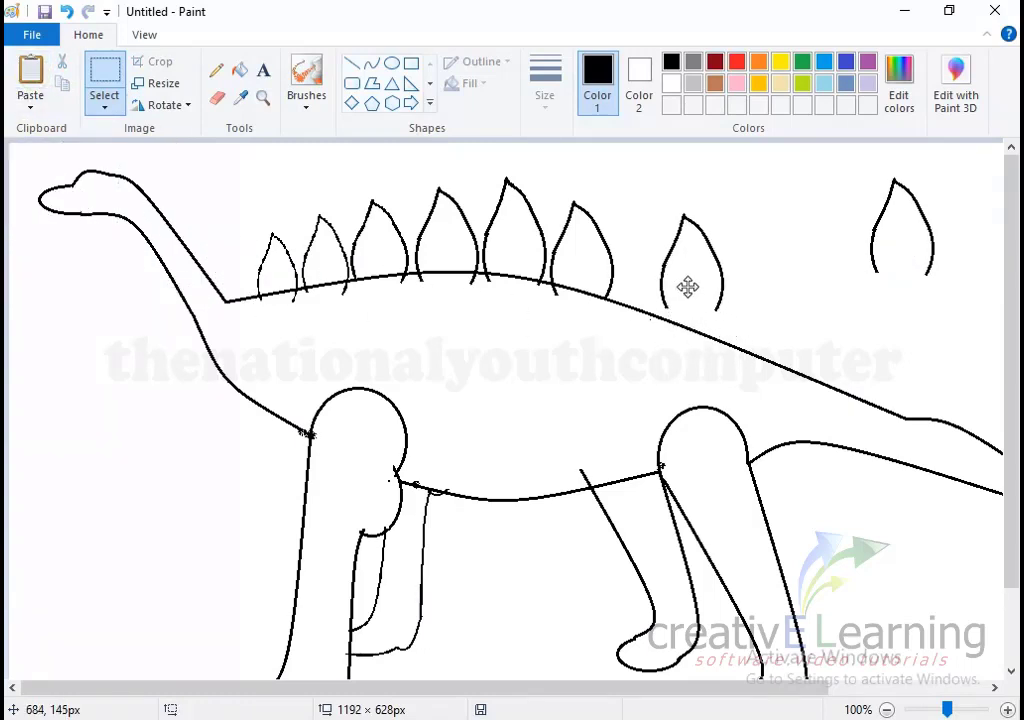
drag(741, 183, 730, 221)
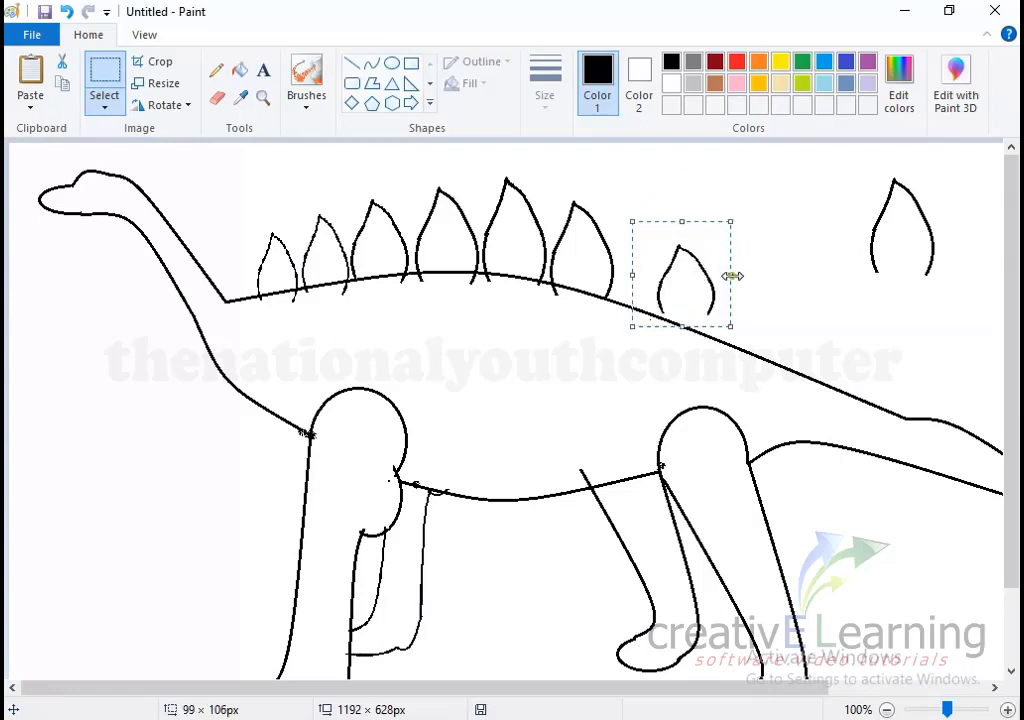
drag(732, 276, 640, 292)
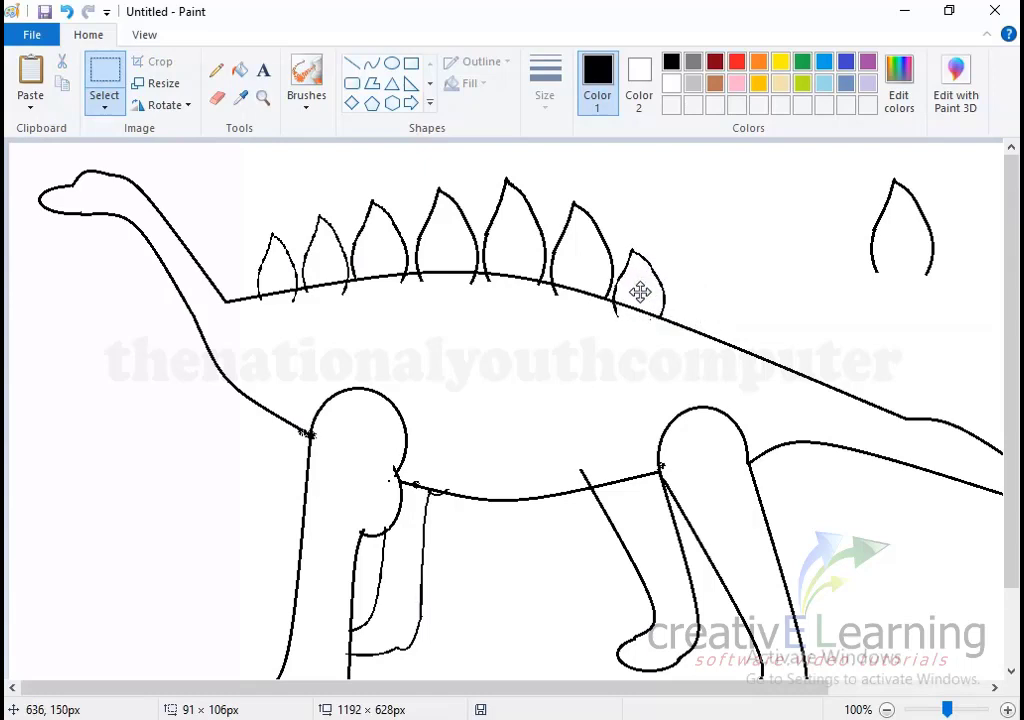
Step: Paste a spike onto the back, shrink and narrow it, and move it into place
click(30, 75)
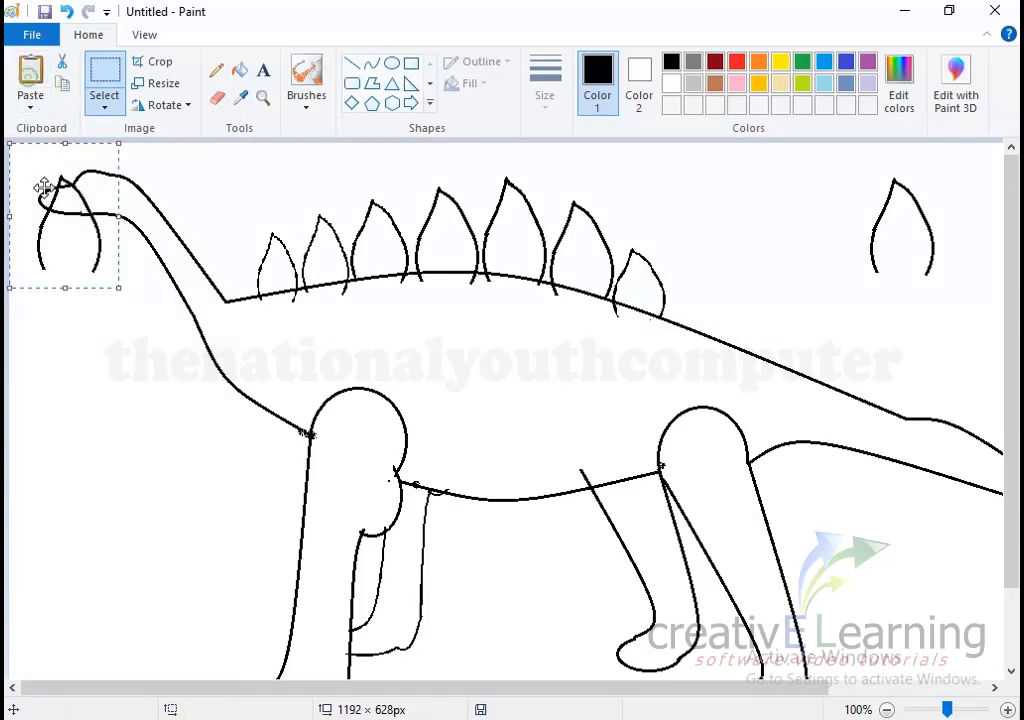
mouse_move(69, 242)
mouse_down()
mouse_move(714, 334)
mouse_move(704, 322)
mouse_up()
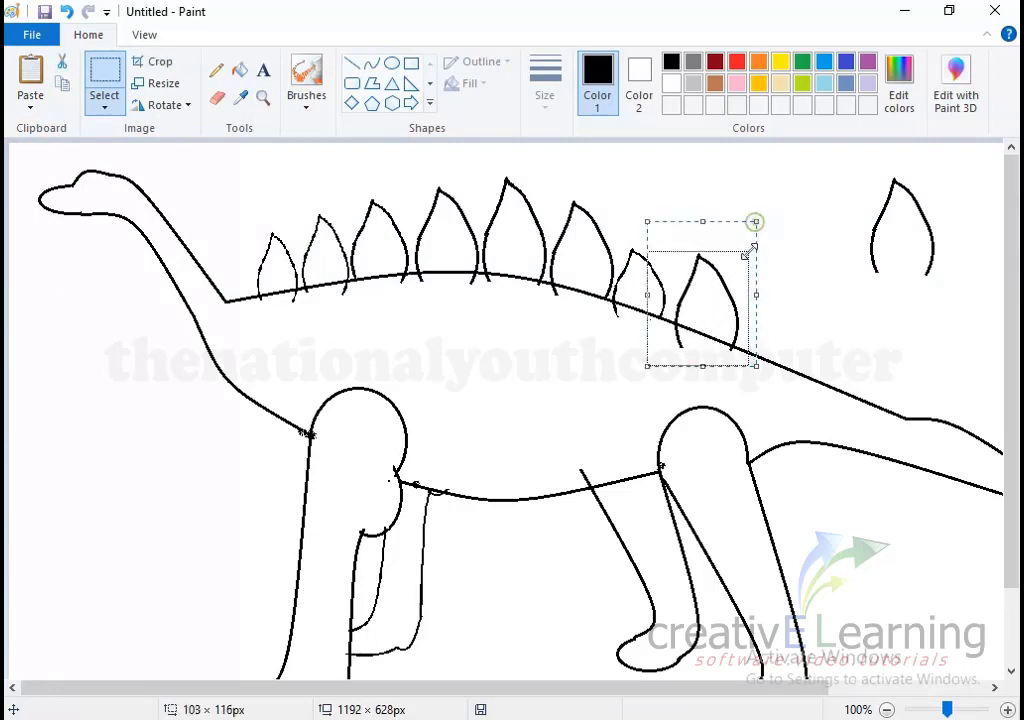
drag(755, 222, 746, 254)
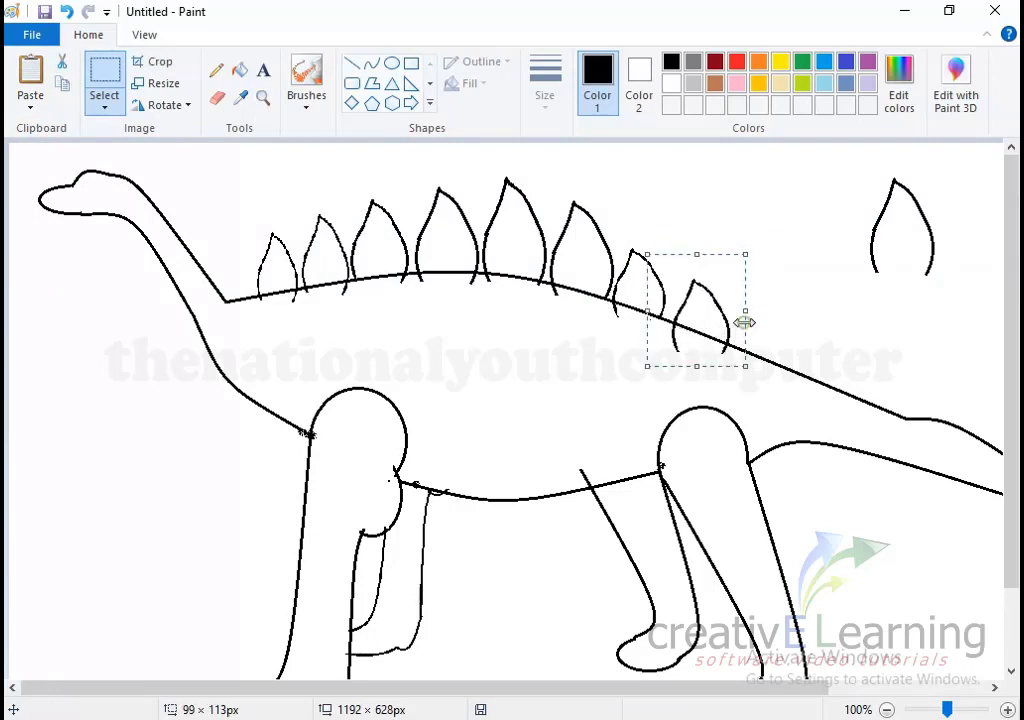
drag(745, 322, 735, 322)
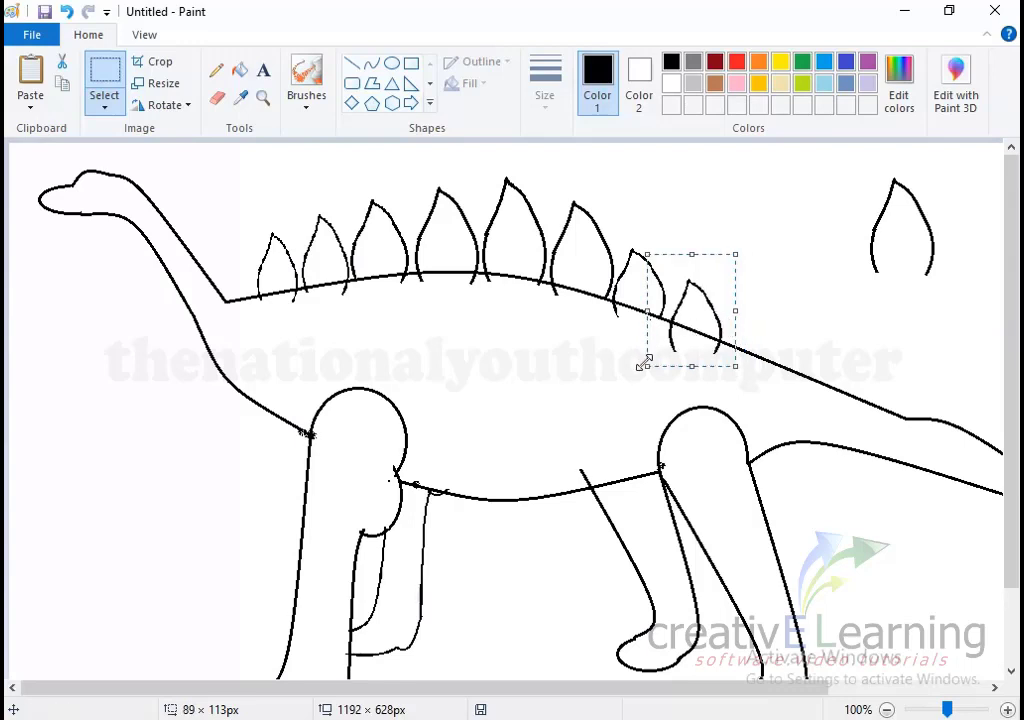
drag(645, 365, 650, 353)
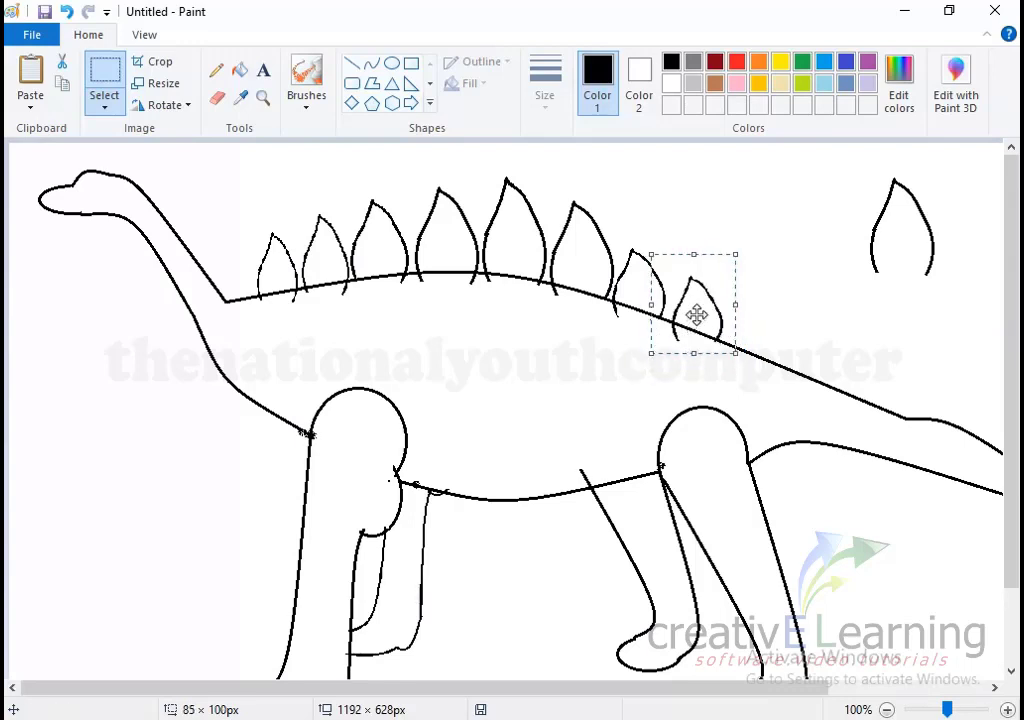
drag(697, 313, 690, 311)
Step: Add a smaller 56×86px spike further back toward the tail
click(28, 90)
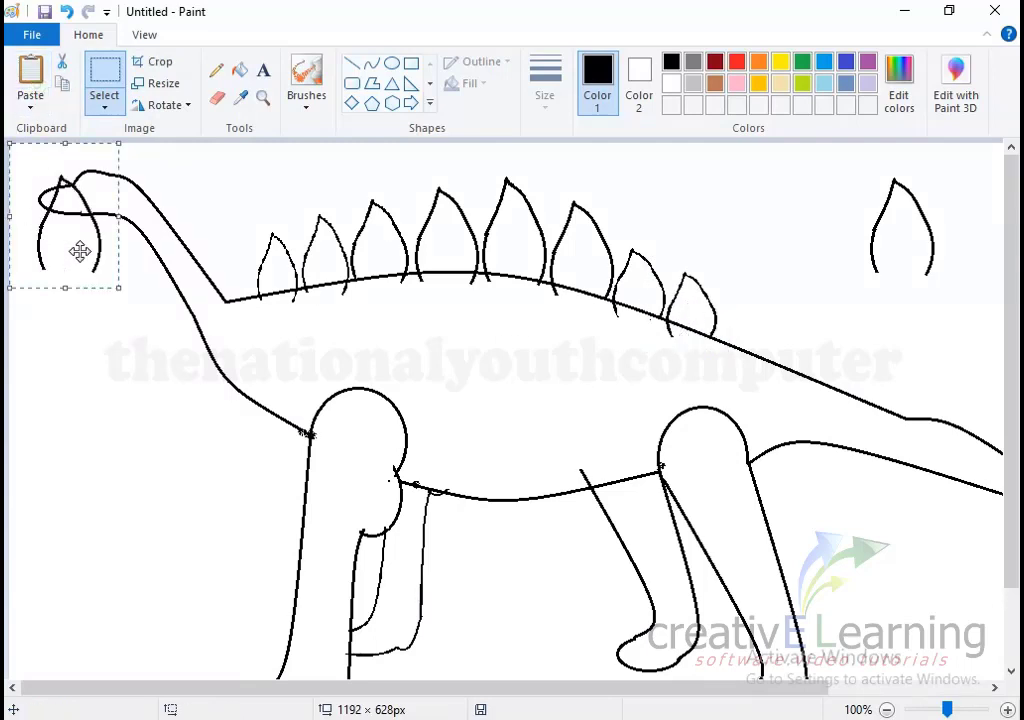
drag(80, 251, 760, 266)
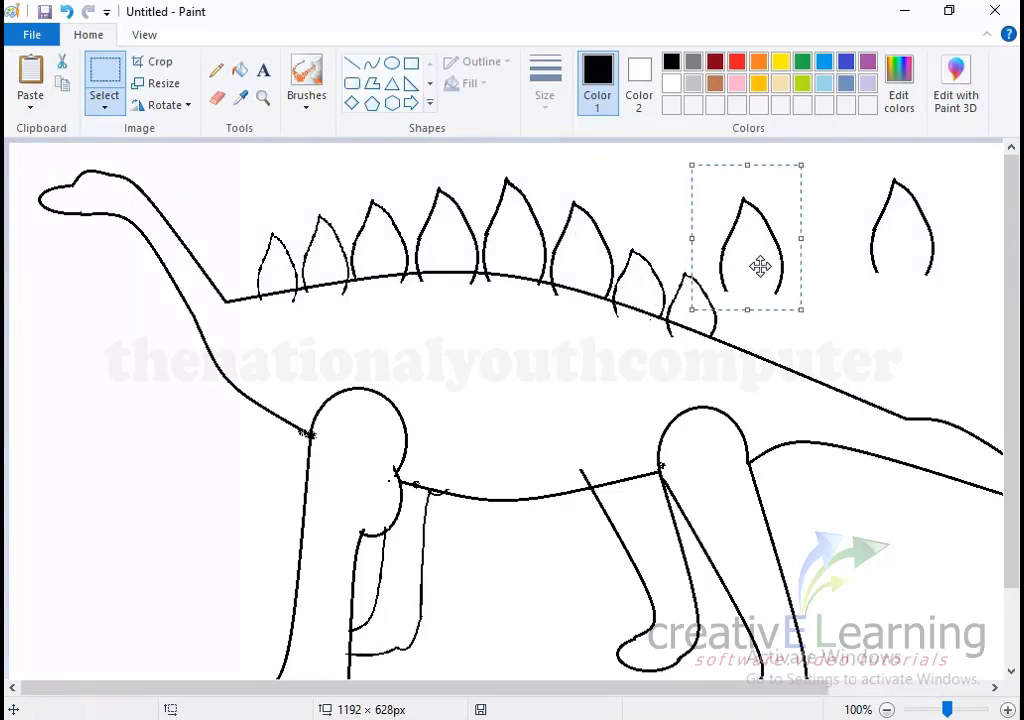
drag(792, 239, 768, 239)
drag(726, 174, 724, 237)
mouse_move(765, 270)
mouse_down()
mouse_move(732, 278)
mouse_move(752, 314)
mouse_move(733, 313)
mouse_up()
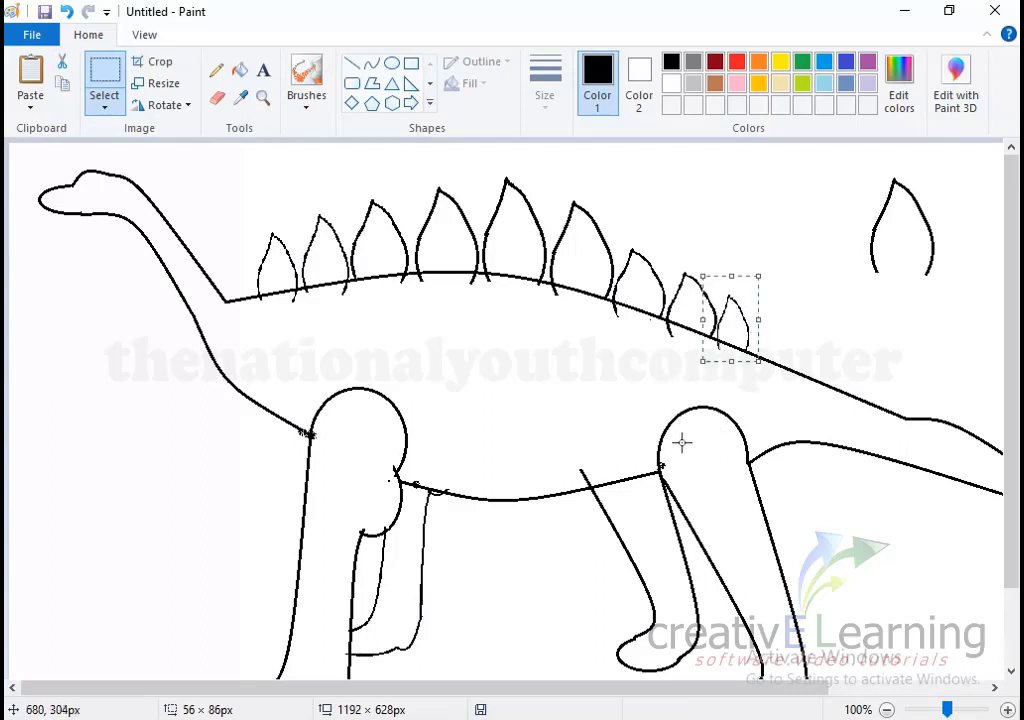
Step: Make a small shrunken spike in empty space at left and select it for copying
click(31, 85)
drag(64, 244, 71, 343)
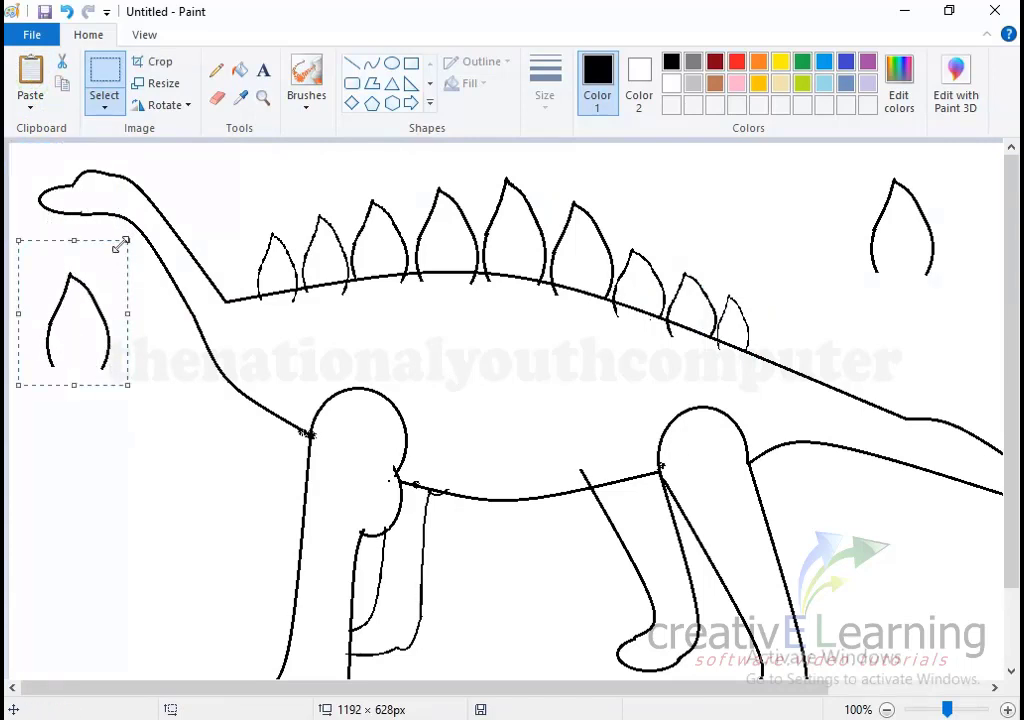
mouse_move(121, 244)
mouse_down()
mouse_move(88, 272)
mouse_move(53, 281)
mouse_up()
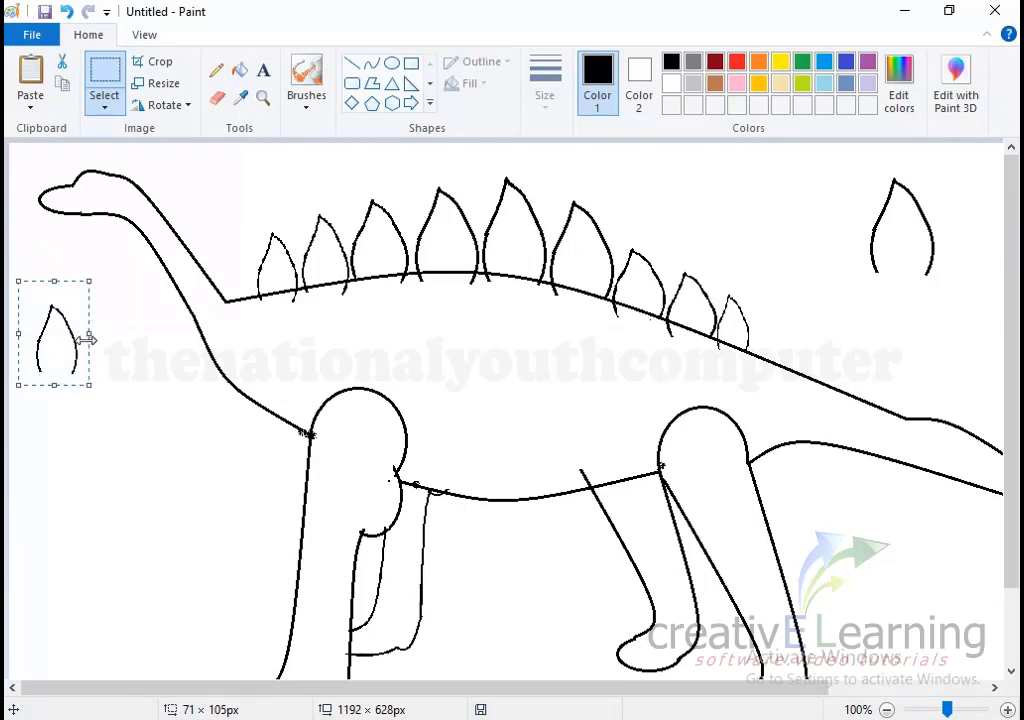
drag(89, 341, 82, 341)
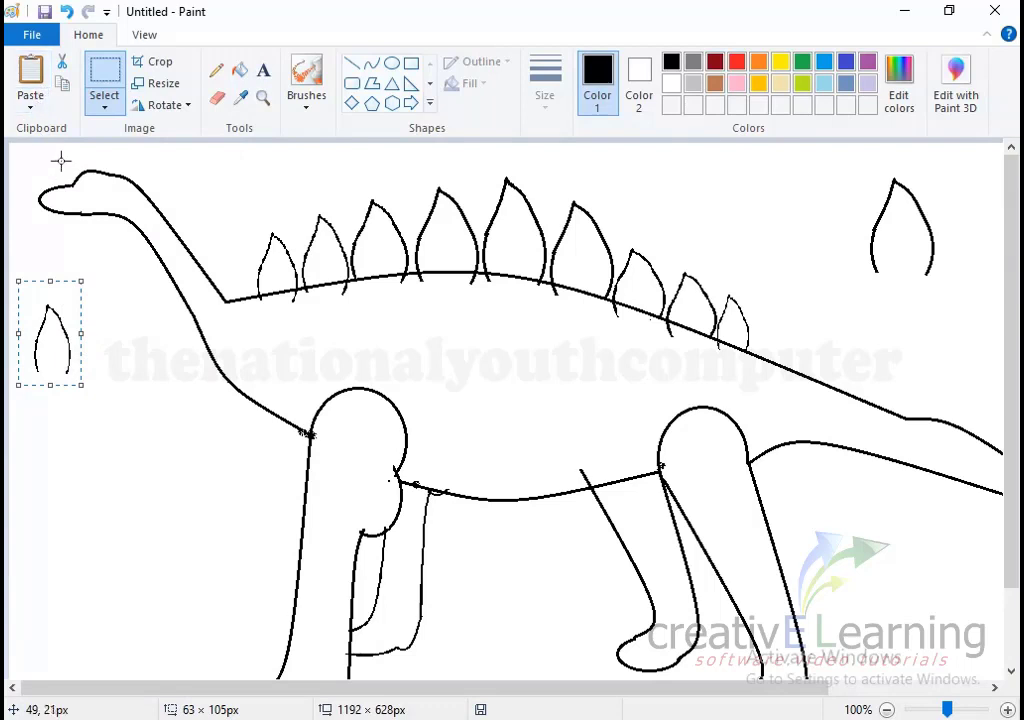
click(113, 336)
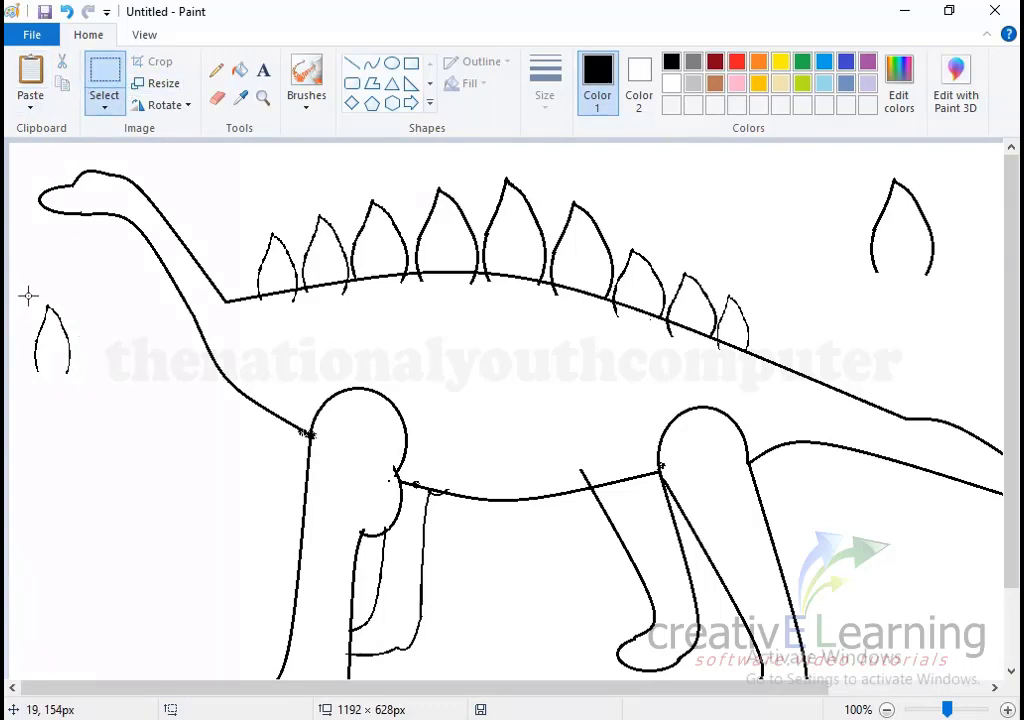
mouse_move(28, 290)
mouse_down()
mouse_move(26, 328)
mouse_move(86, 381)
mouse_up()
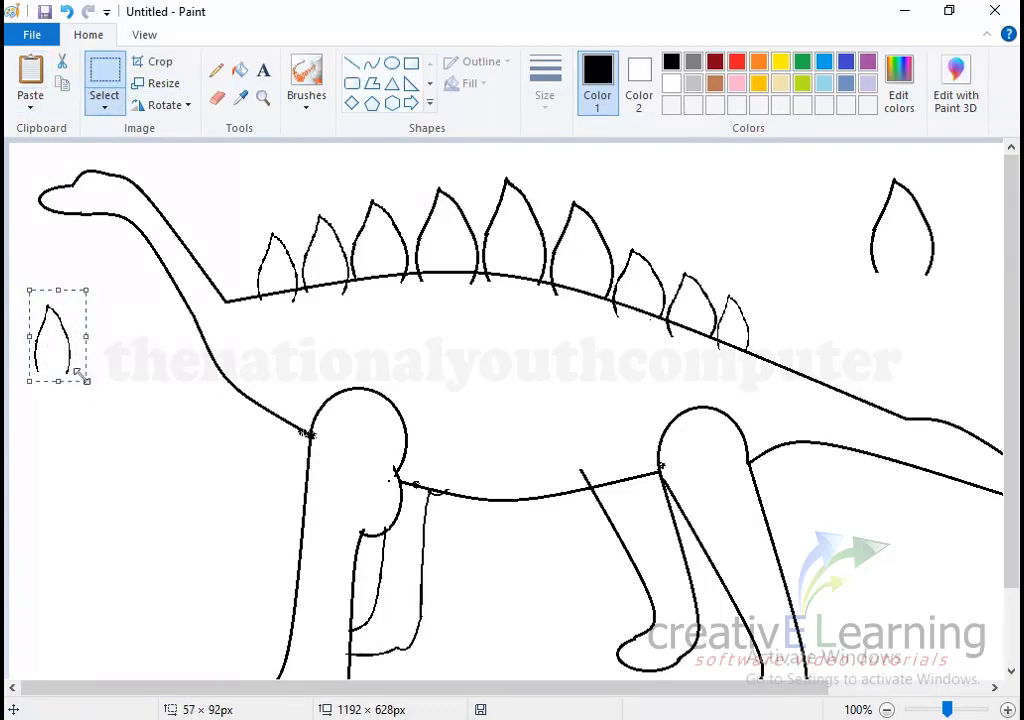
Step: Line four copies of the small spike along the lower back down to the tail
click(62, 84)
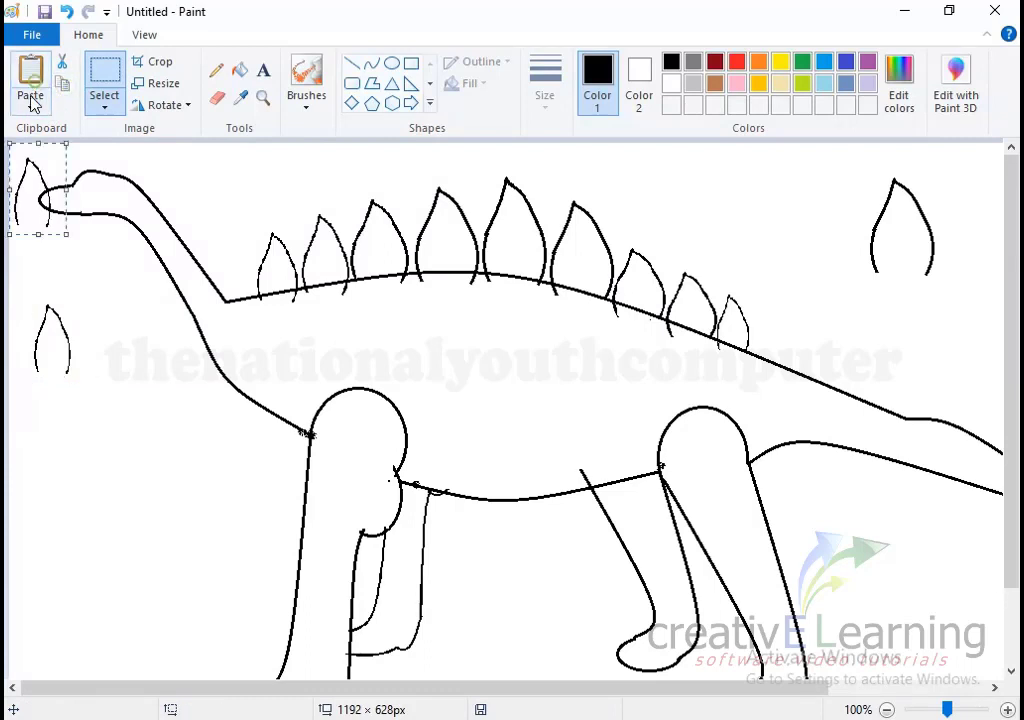
mouse_move(30, 218)
mouse_down()
mouse_move(744, 366)
mouse_move(766, 360)
mouse_move(765, 374)
mouse_up()
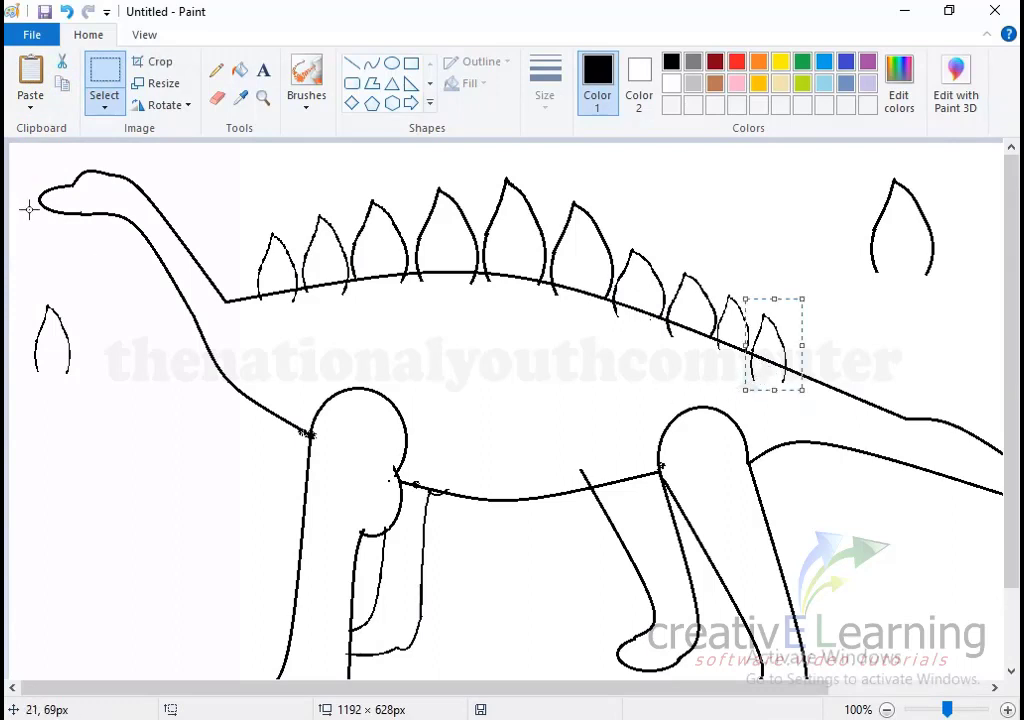
click(28, 88)
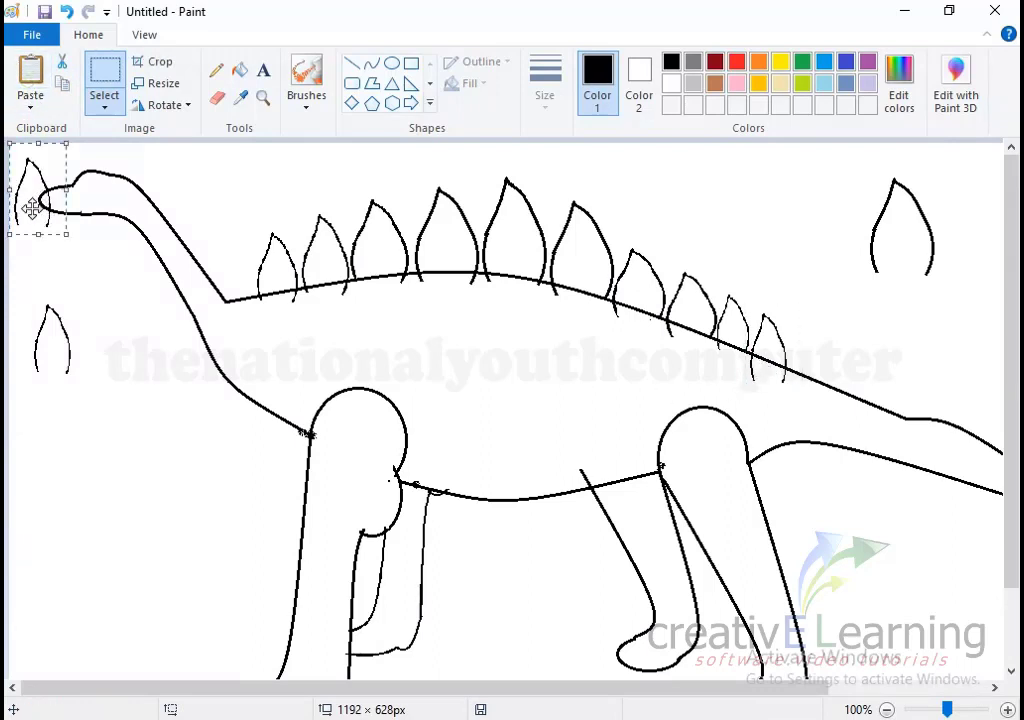
mouse_move(32, 200)
mouse_down()
mouse_move(697, 361)
mouse_move(806, 377)
mouse_move(804, 385)
mouse_up()
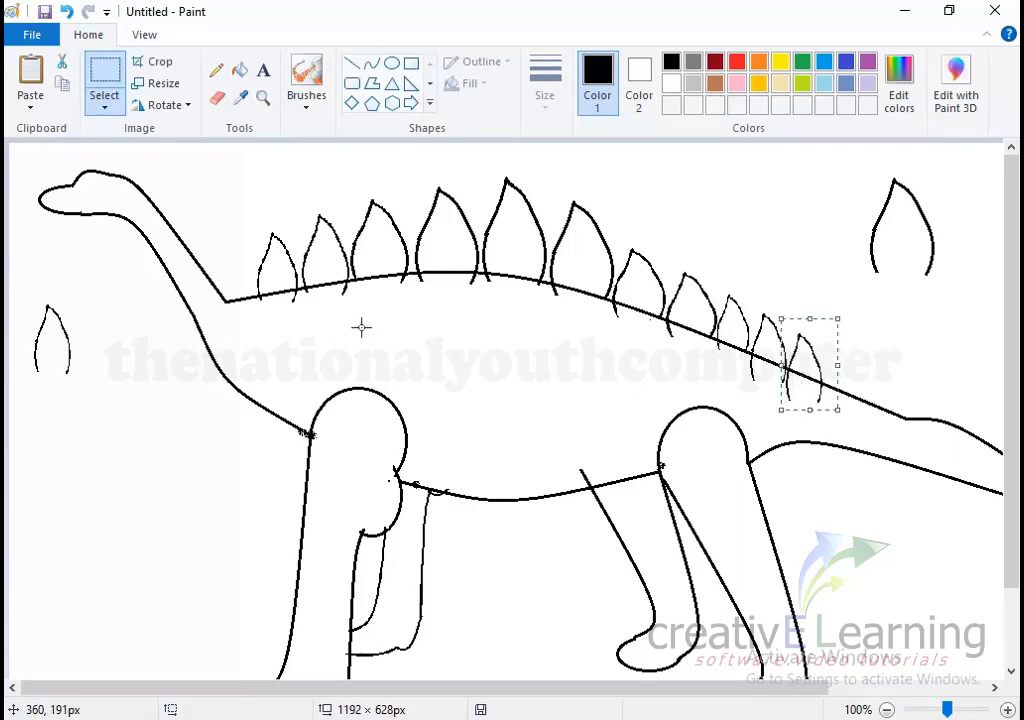
click(28, 75)
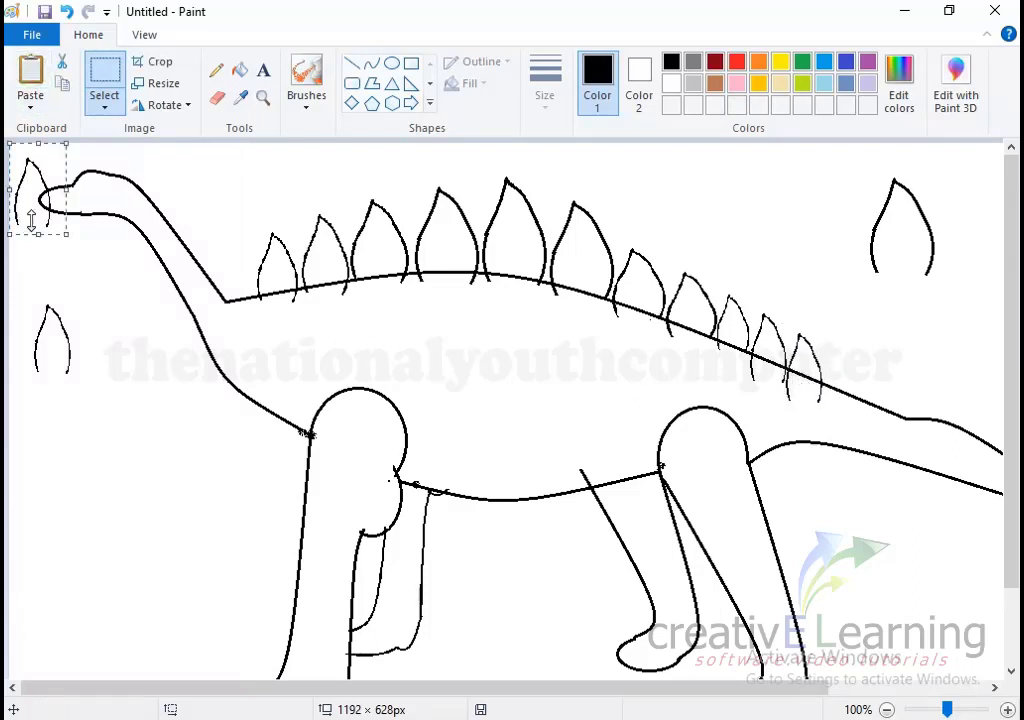
mouse_move(32, 217)
mouse_down()
mouse_move(736, 395)
mouse_move(830, 389)
mouse_move(838, 402)
mouse_up()
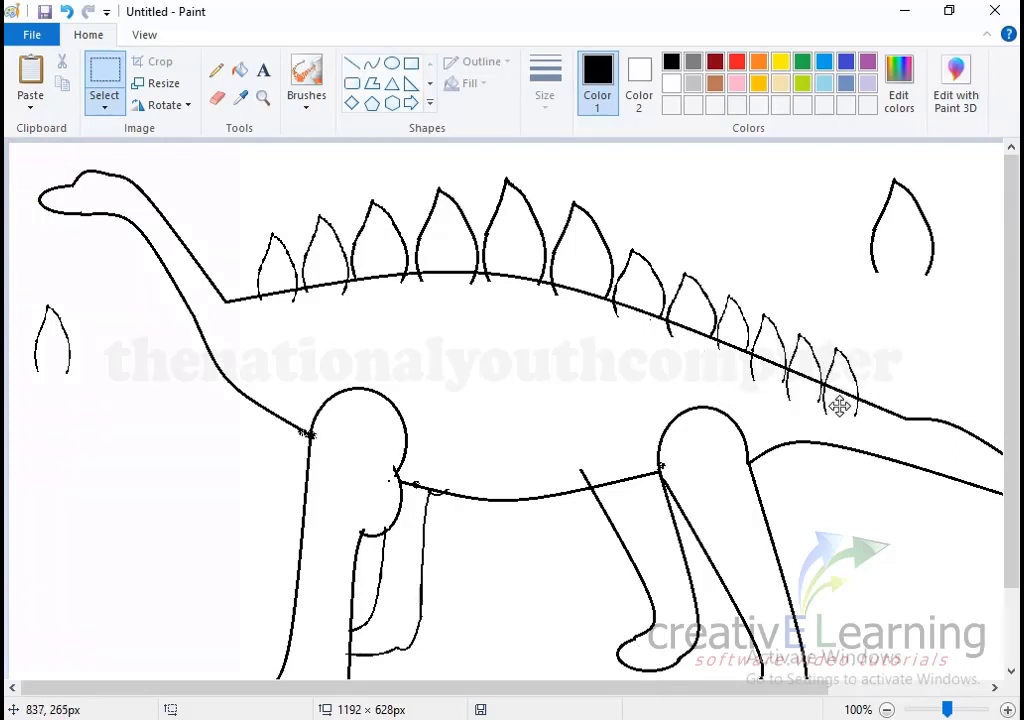
drag(838, 404, 835, 402)
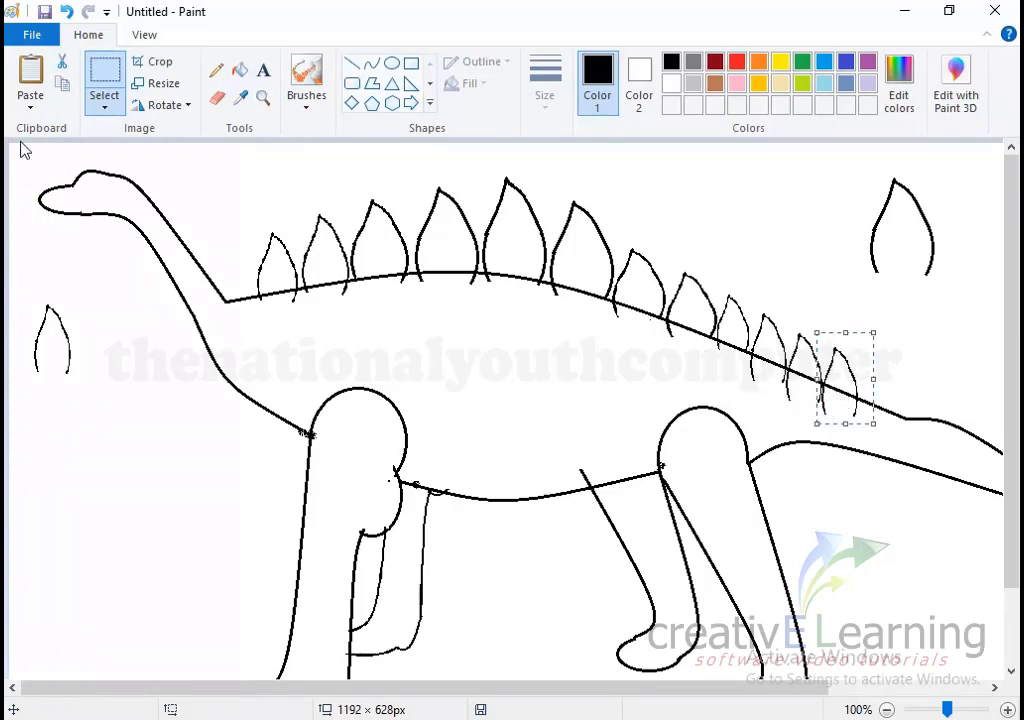
click(30, 80)
mouse_move(27, 202)
mouse_down()
mouse_move(803, 368)
mouse_move(873, 407)
mouse_up()
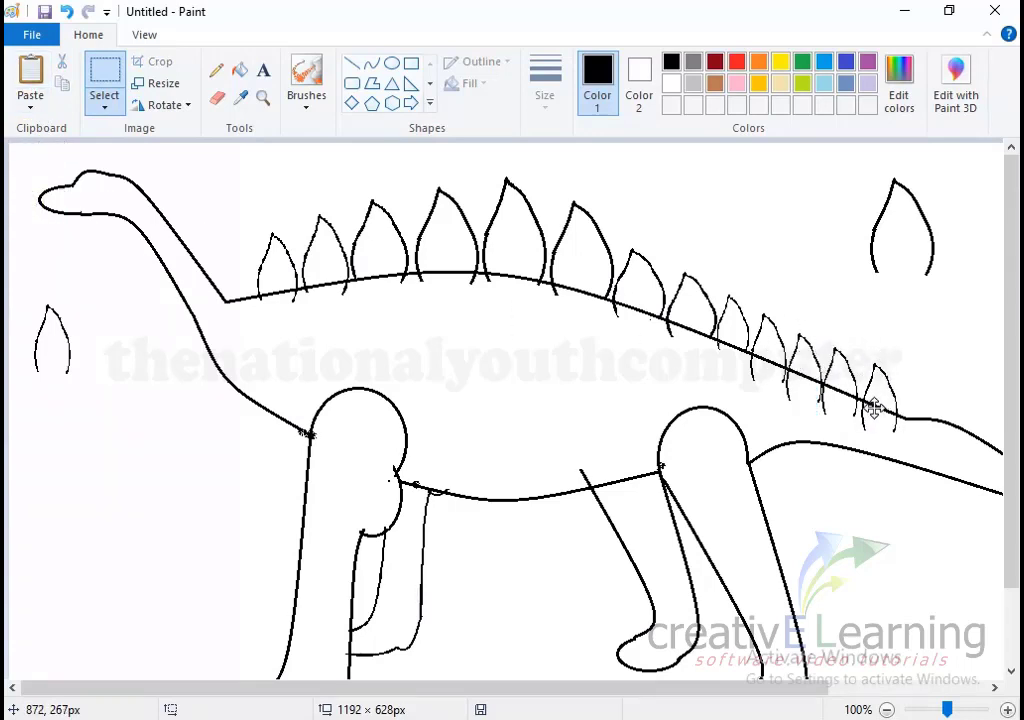
drag(873, 407, 871, 405)
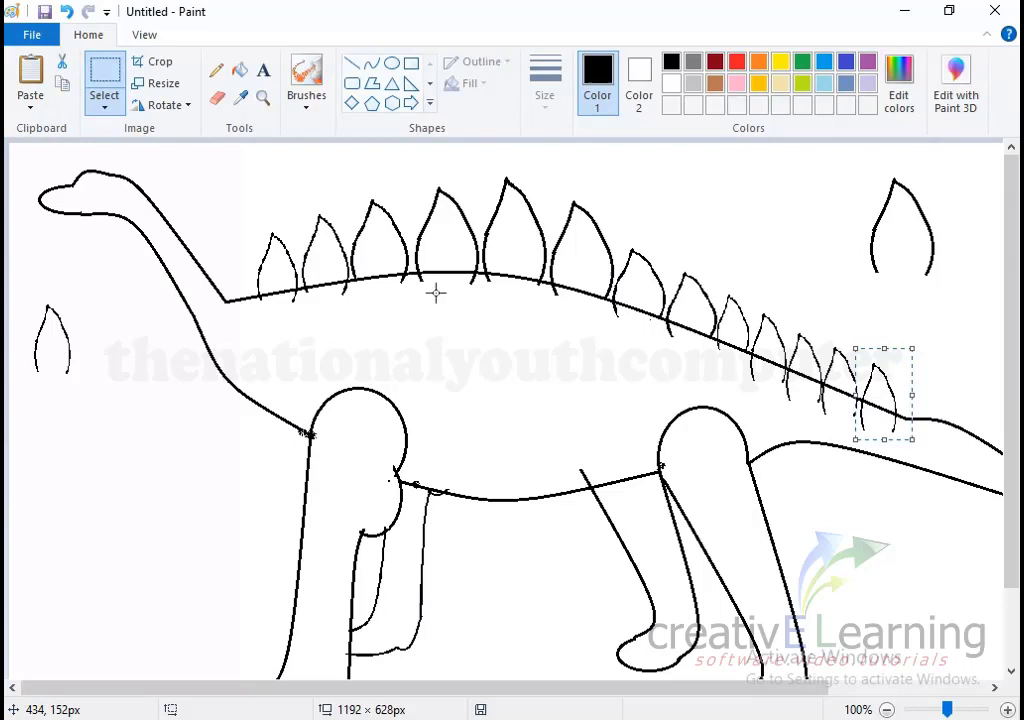
Step: Erase the stray line fragments around the lower back spikes with the Eraser
click(218, 98)
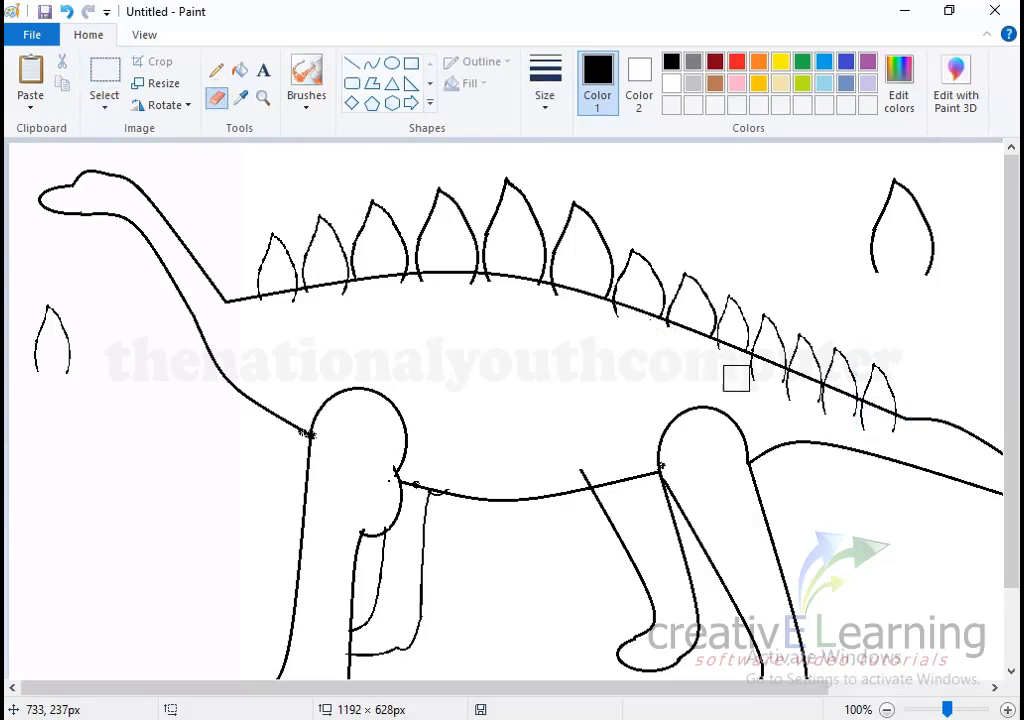
drag(757, 389, 864, 427)
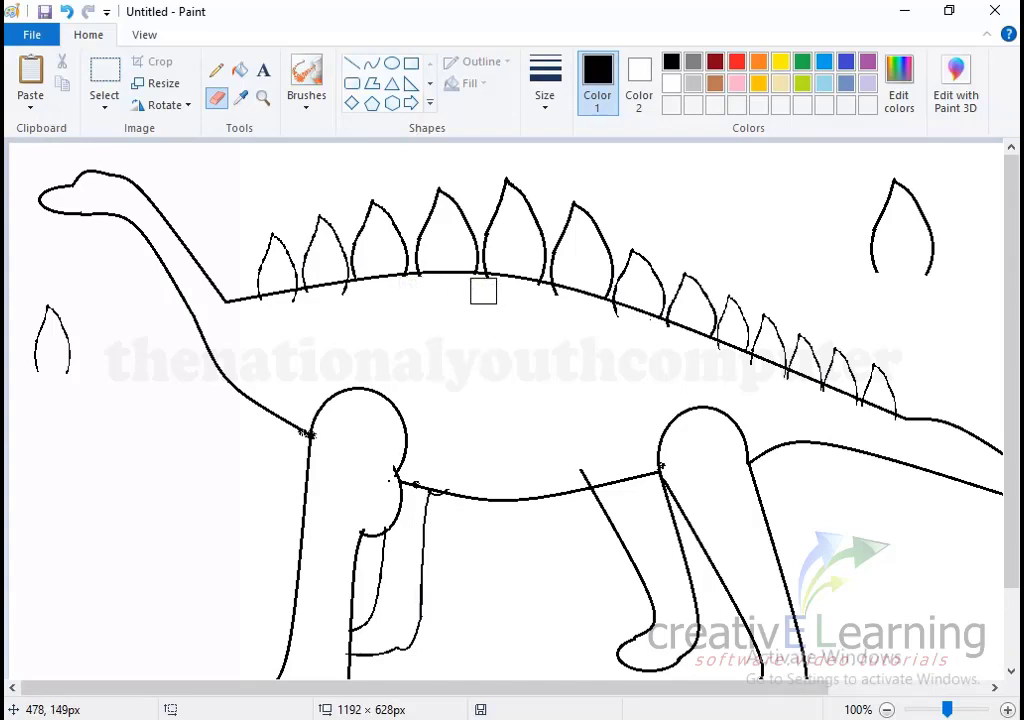
drag(483, 290, 551, 305)
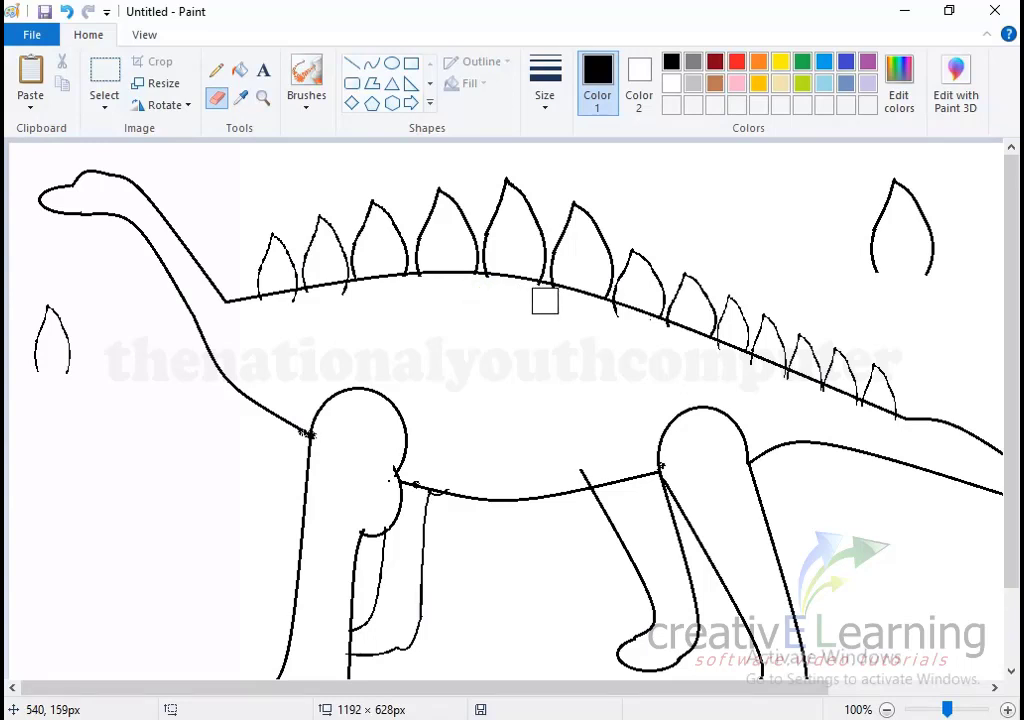
drag(545, 301, 633, 359)
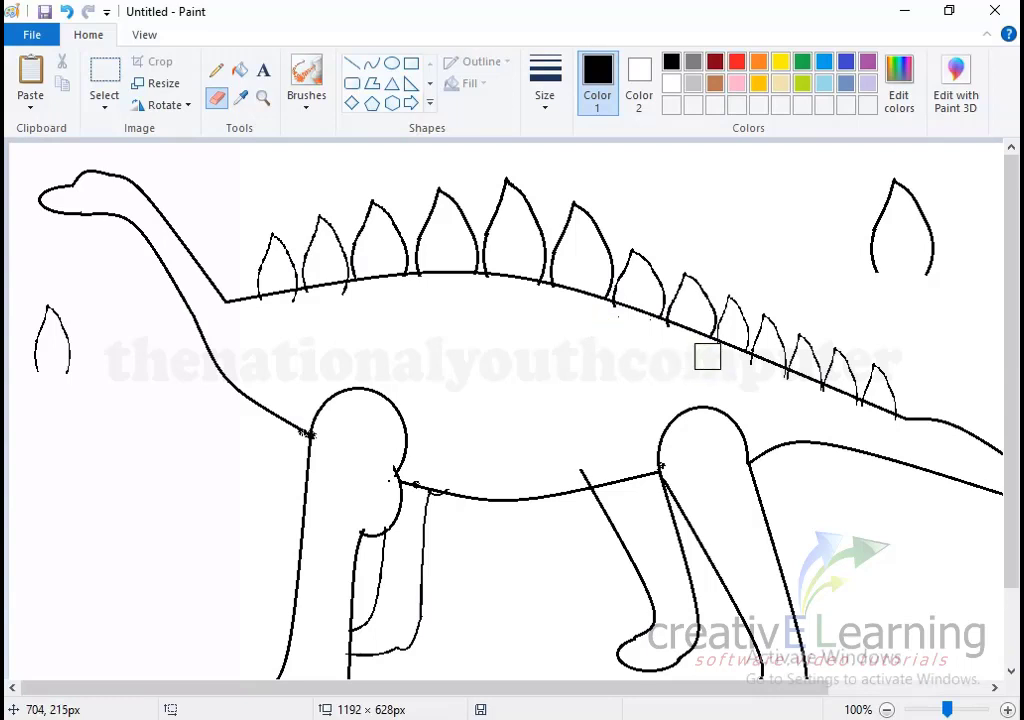
click(707, 357)
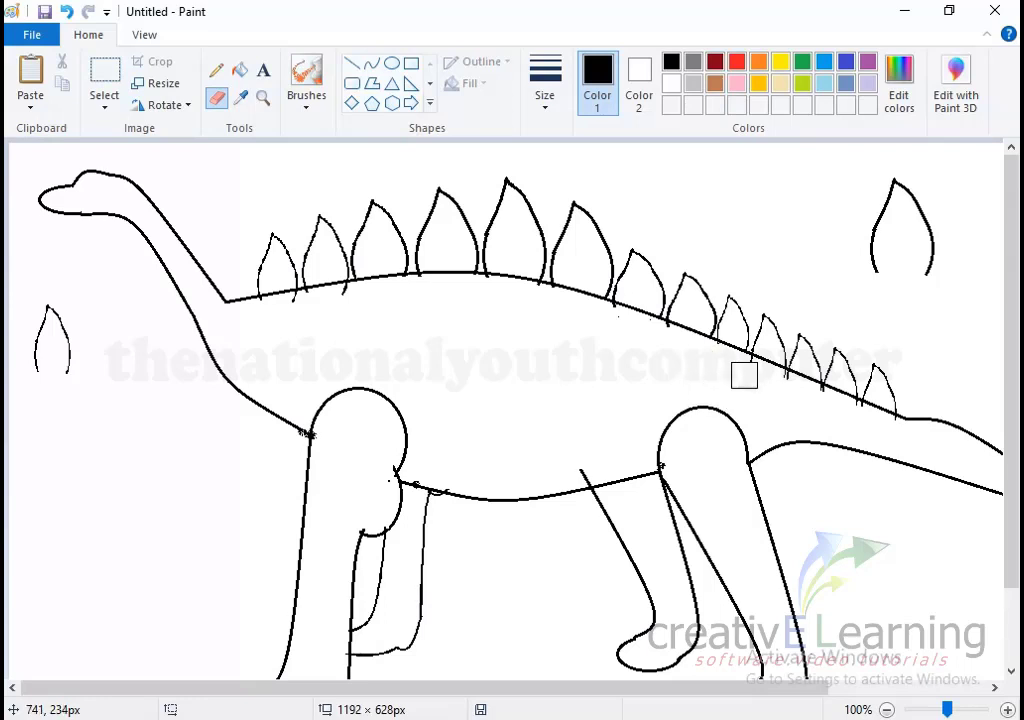
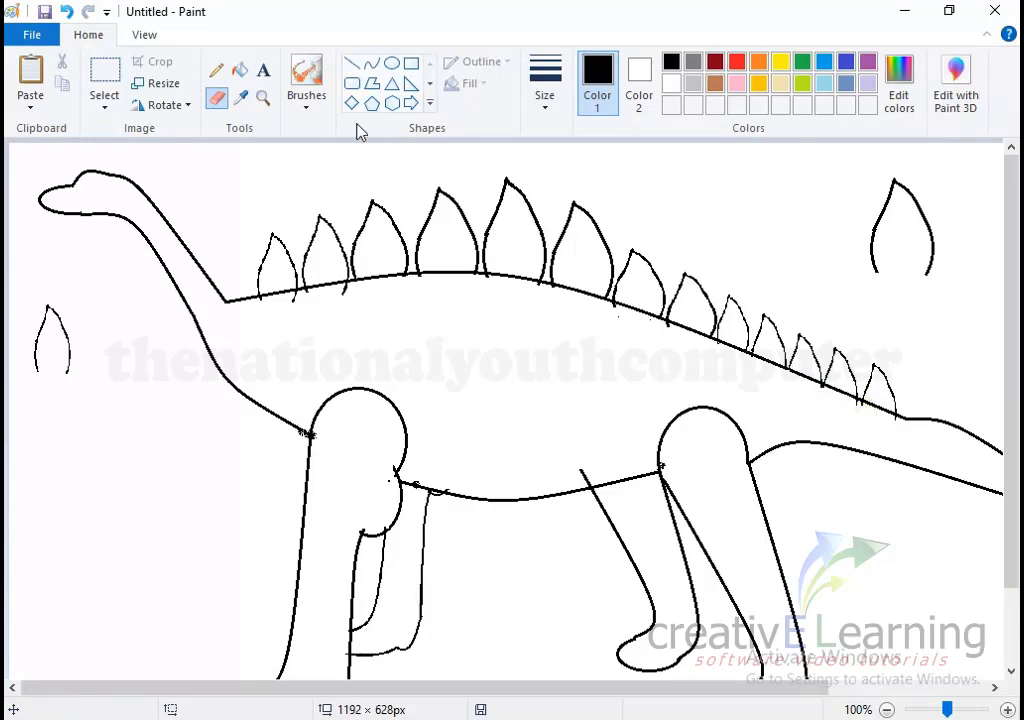
Step: Magnify the back plates, erase there, then return to the whole-drawing view
click(261, 98)
click(903, 379)
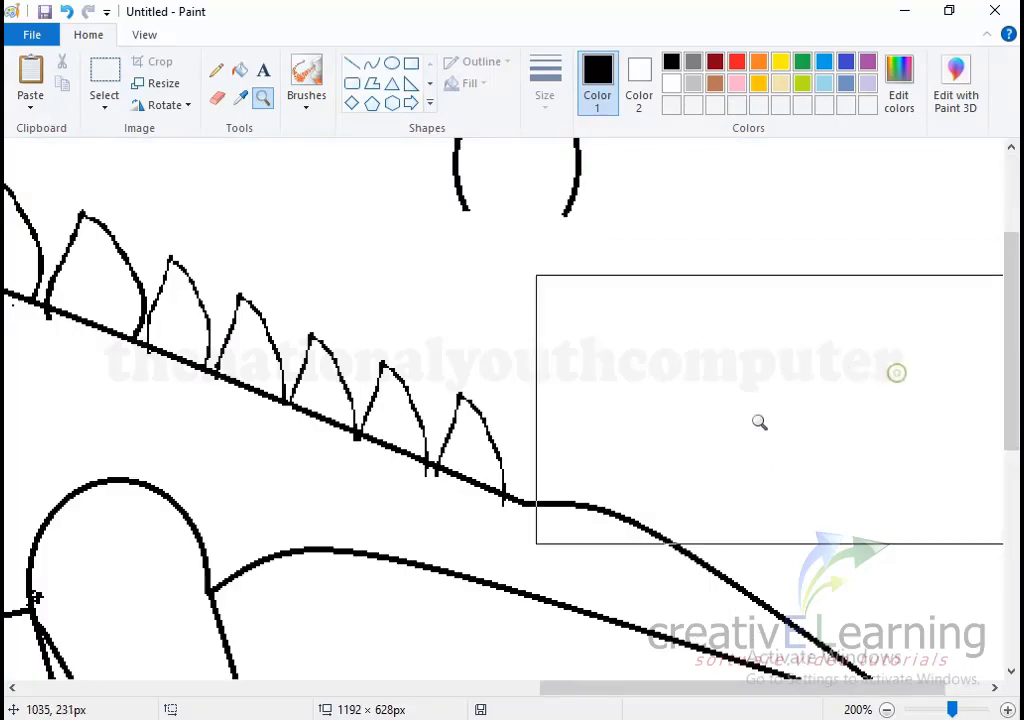
click(217, 97)
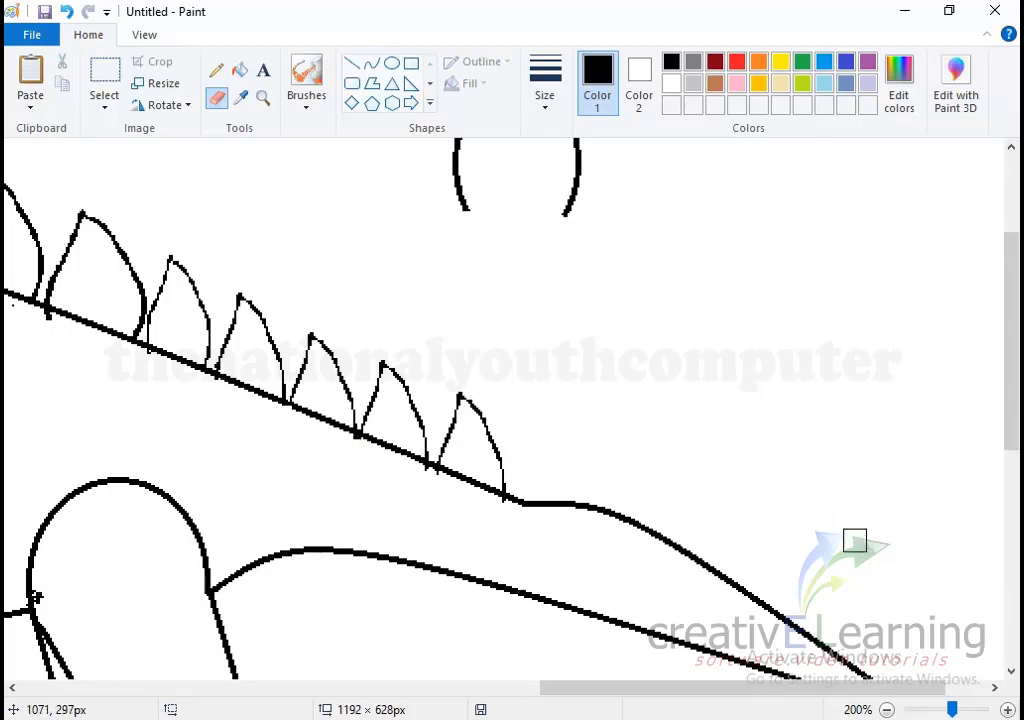
click(887, 709)
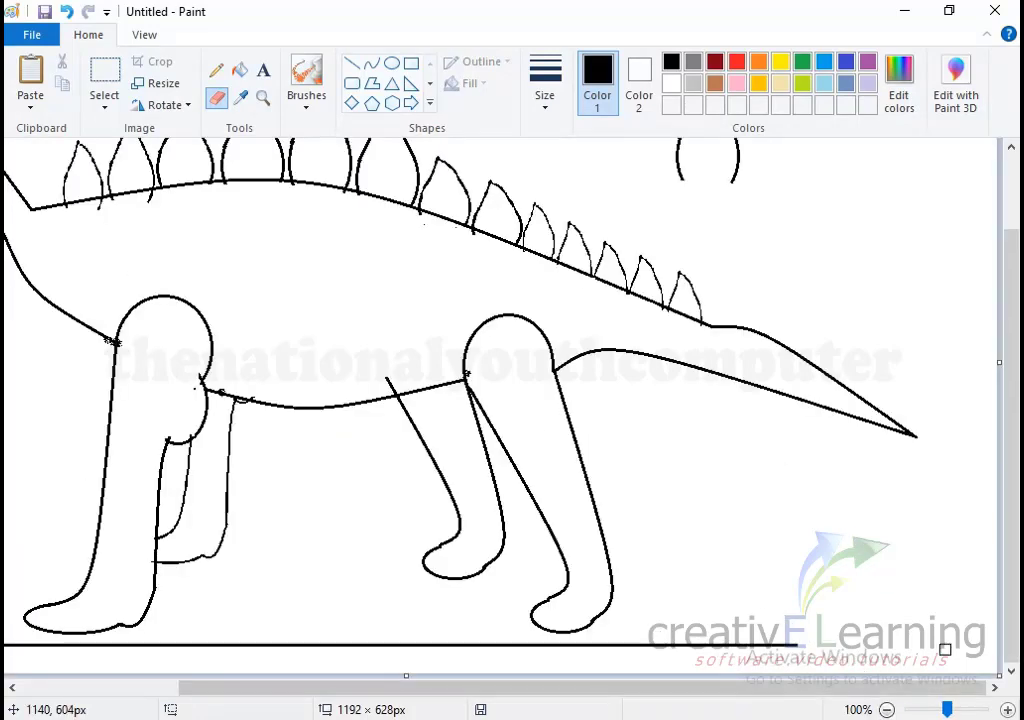
scroll(841, 595, up, 2)
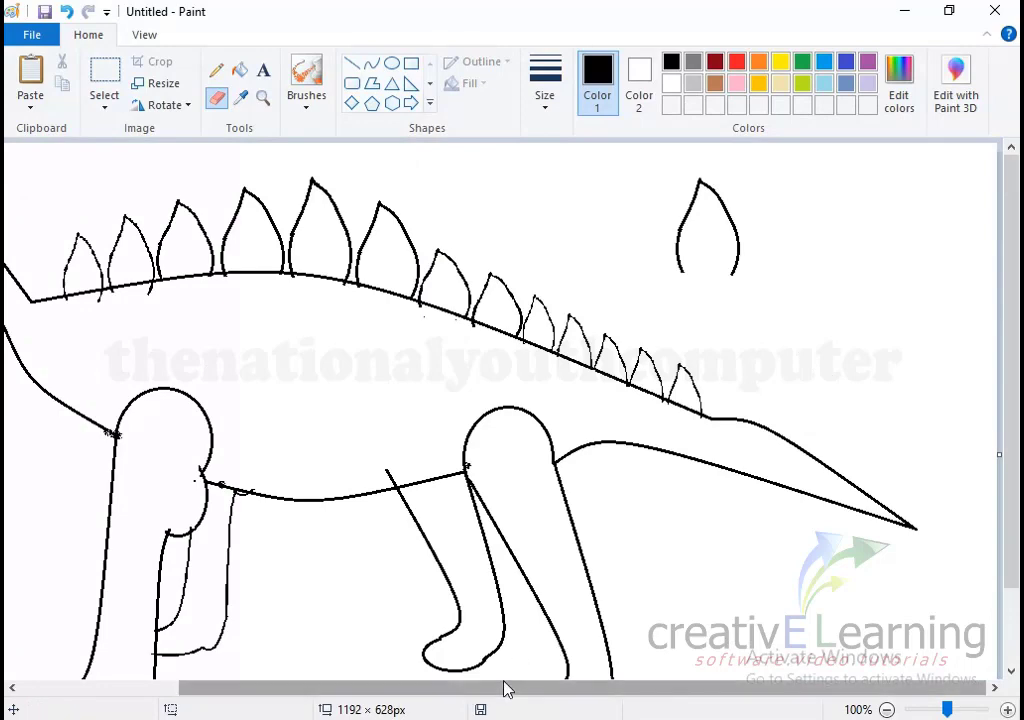
drag(505, 686, 290, 686)
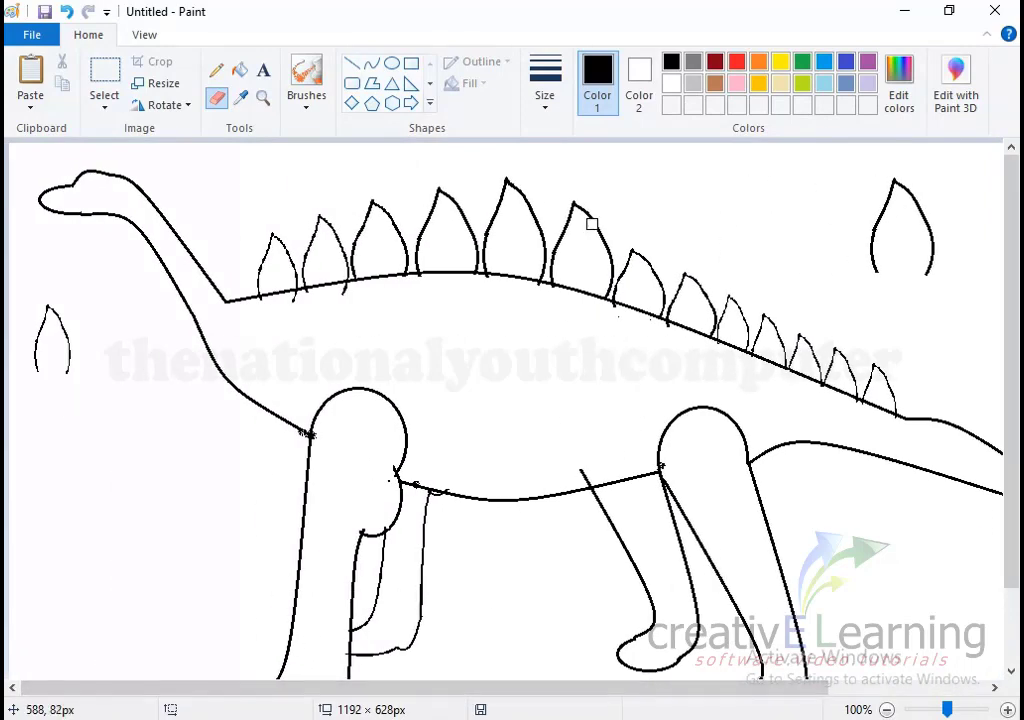
Step: Magnify the dinosaur's head to 300% and draw an oval eye inside it
click(393, 64)
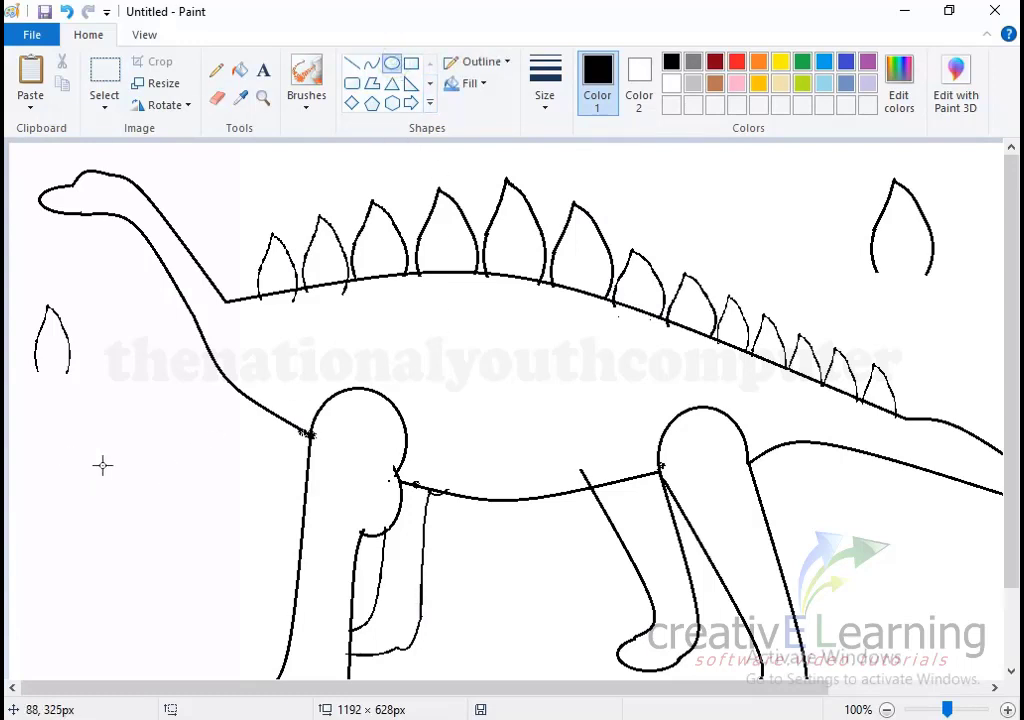
click(262, 98)
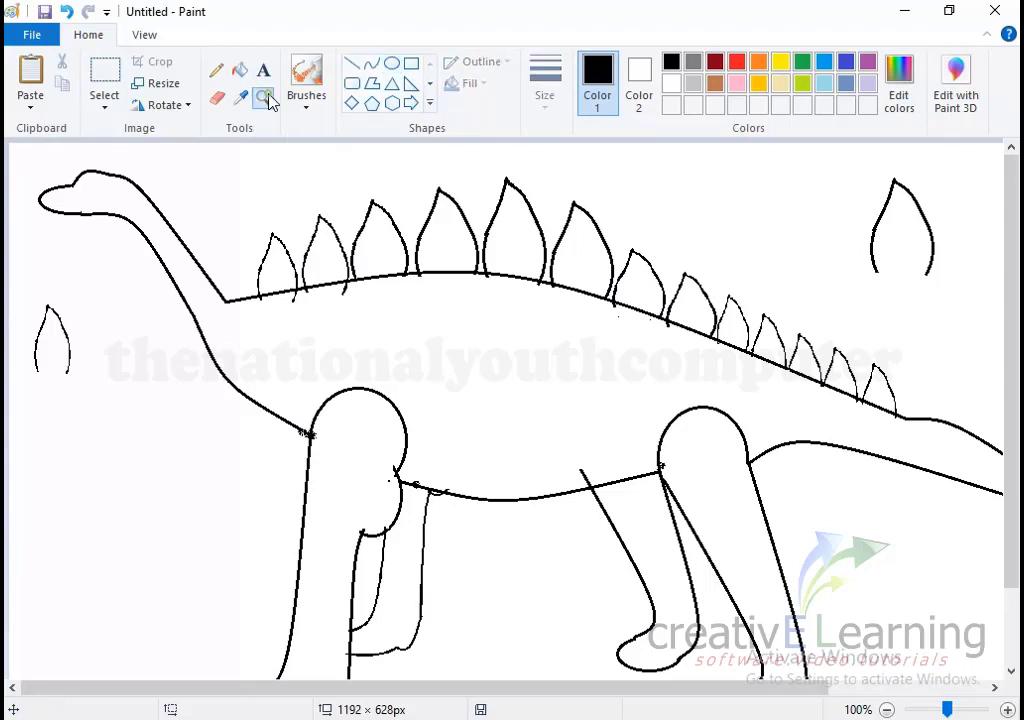
click(120, 185)
click(190, 244)
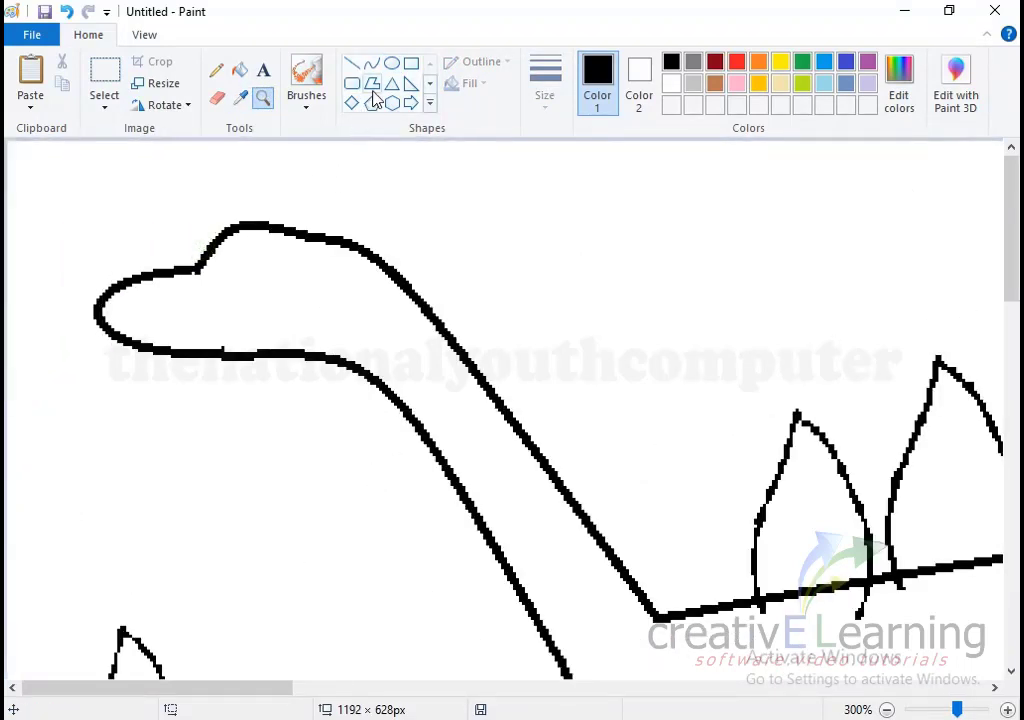
click(391, 63)
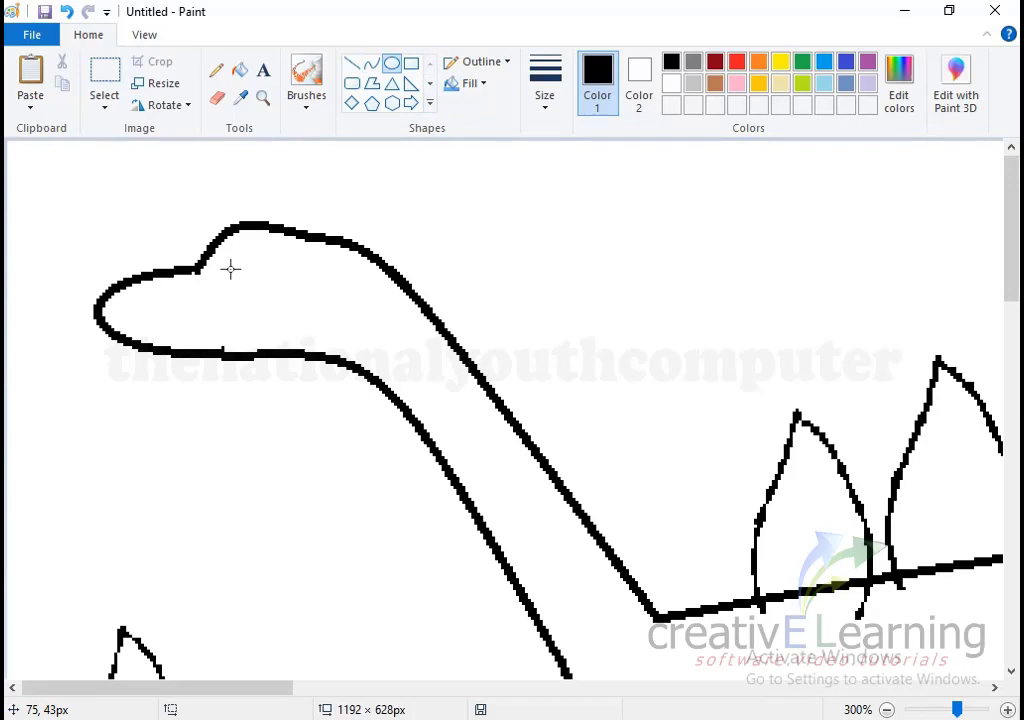
drag(230, 268, 290, 298)
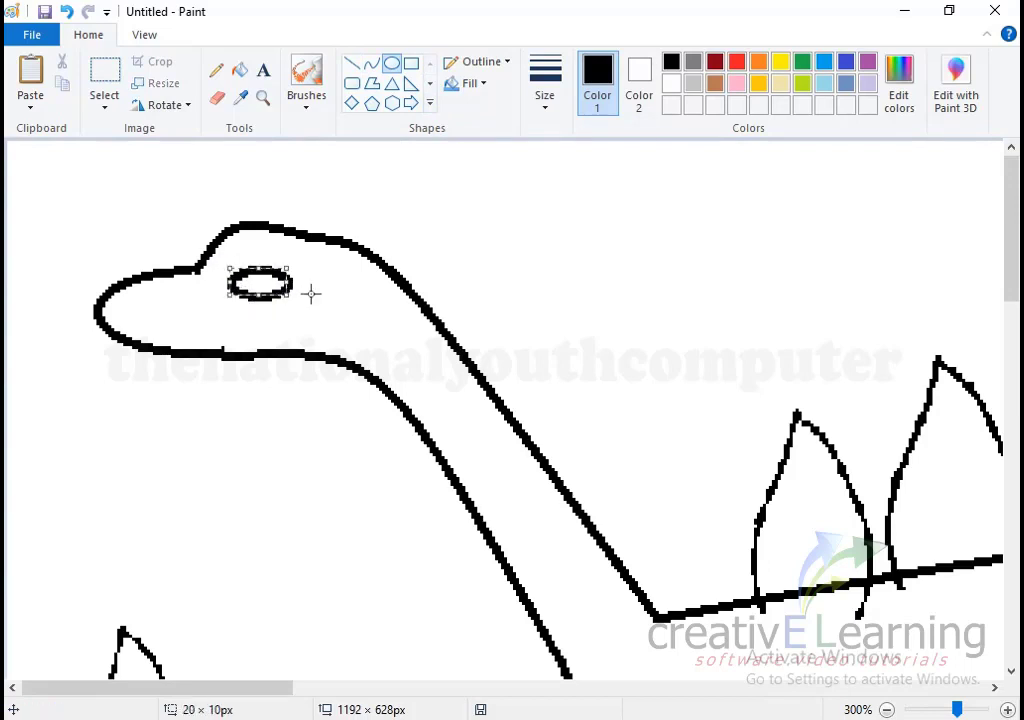
Step: Give the eye oval the thinnest outline, resize it slightly and nudge it into place
click(545, 100)
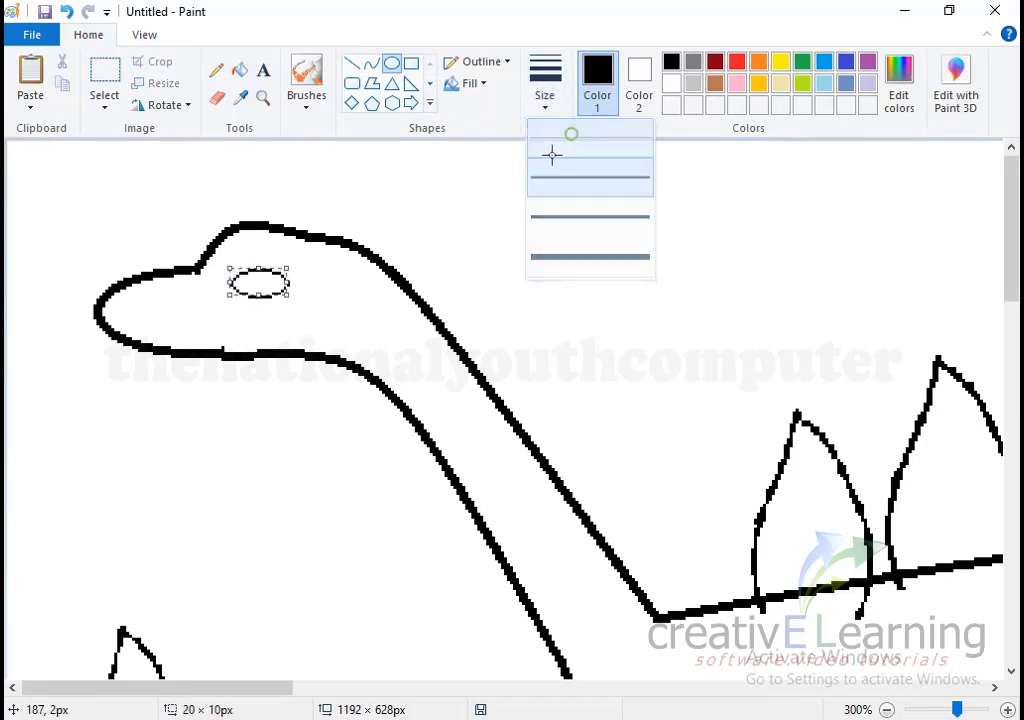
click(552, 153)
drag(287, 286, 300, 286)
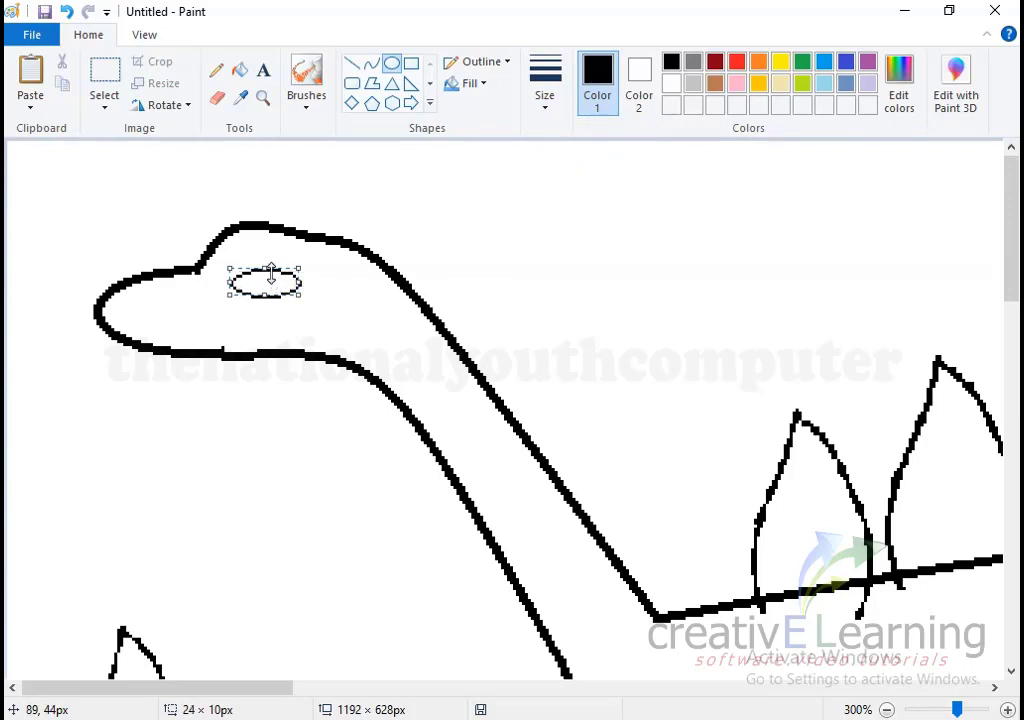
drag(270, 272, 241, 285)
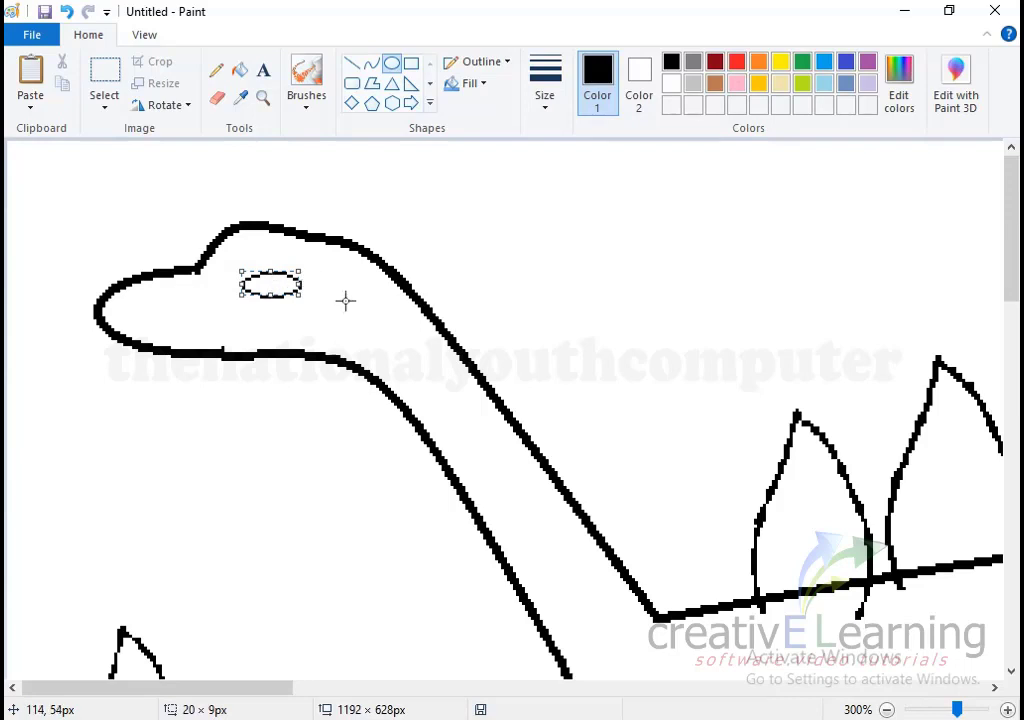
key(Up)
key(Up)
key(Up)
key(Down)
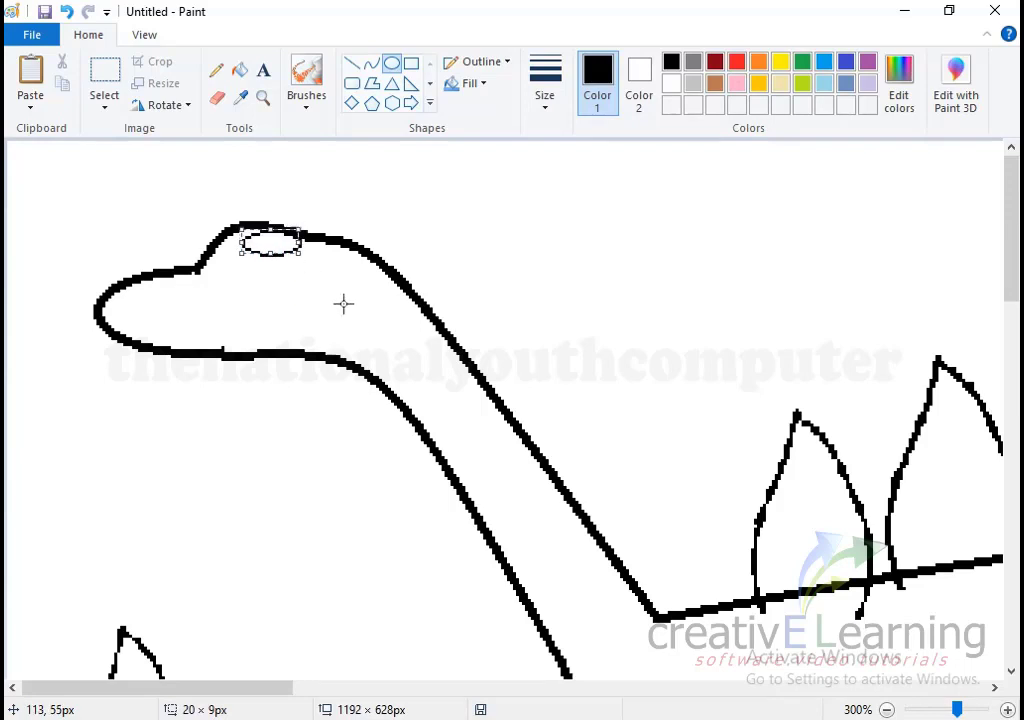
key(Down)
key(Down)
key(Down)
key(Left)
key(Left)
key(Left)
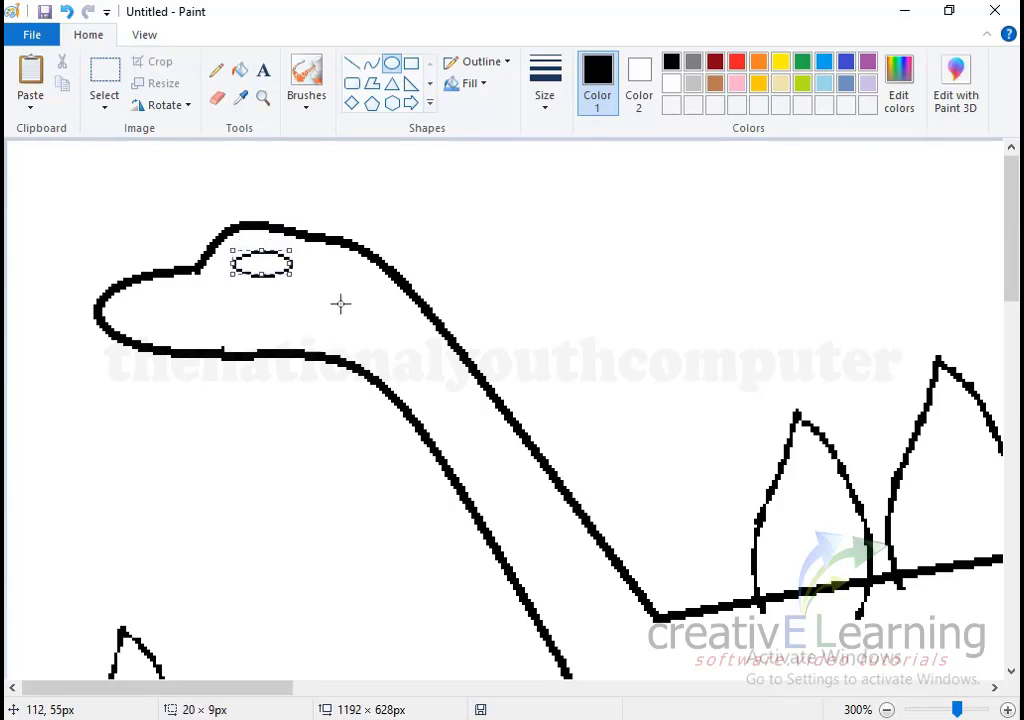
click(455, 208)
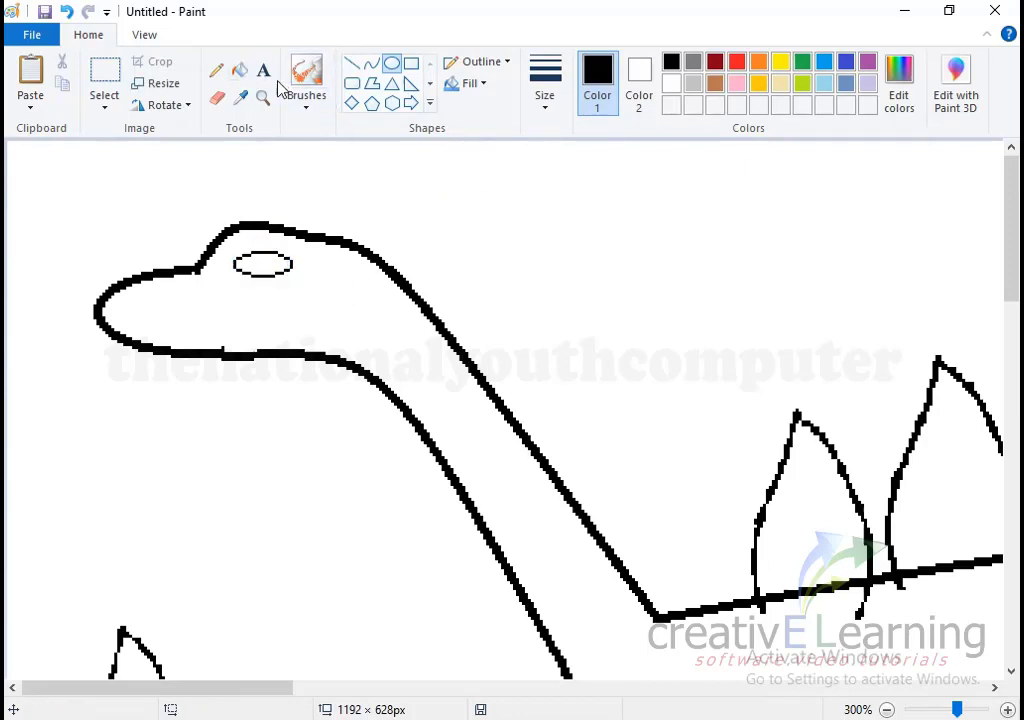
Step: Try spraying a pupil with the Airbrush at the thinnest size, then undo it
click(308, 104)
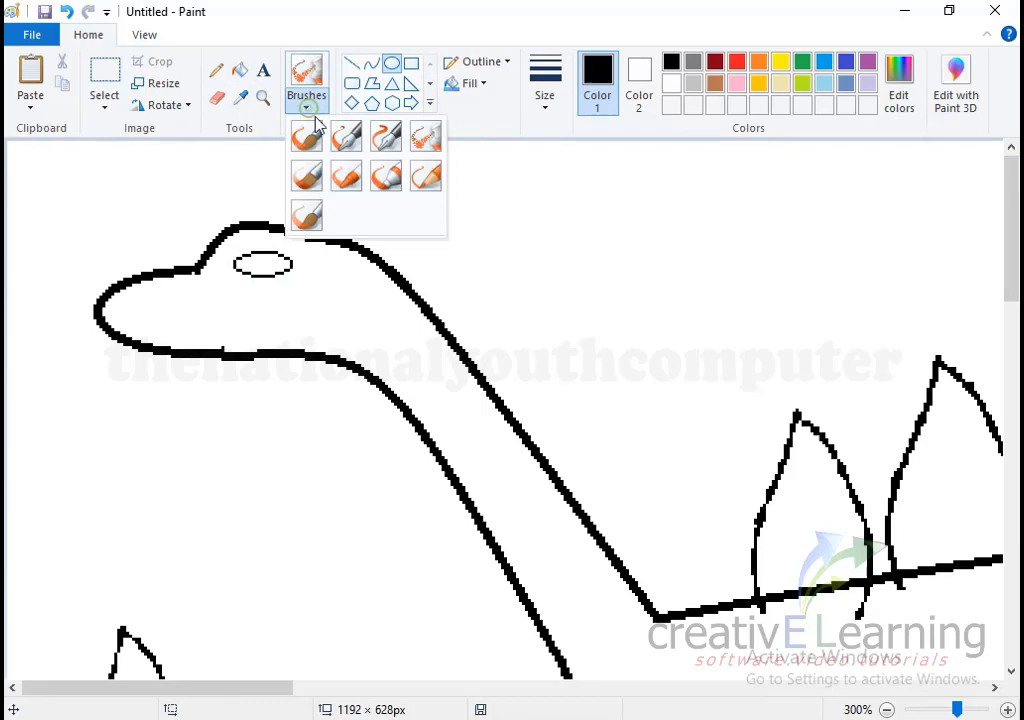
click(425, 141)
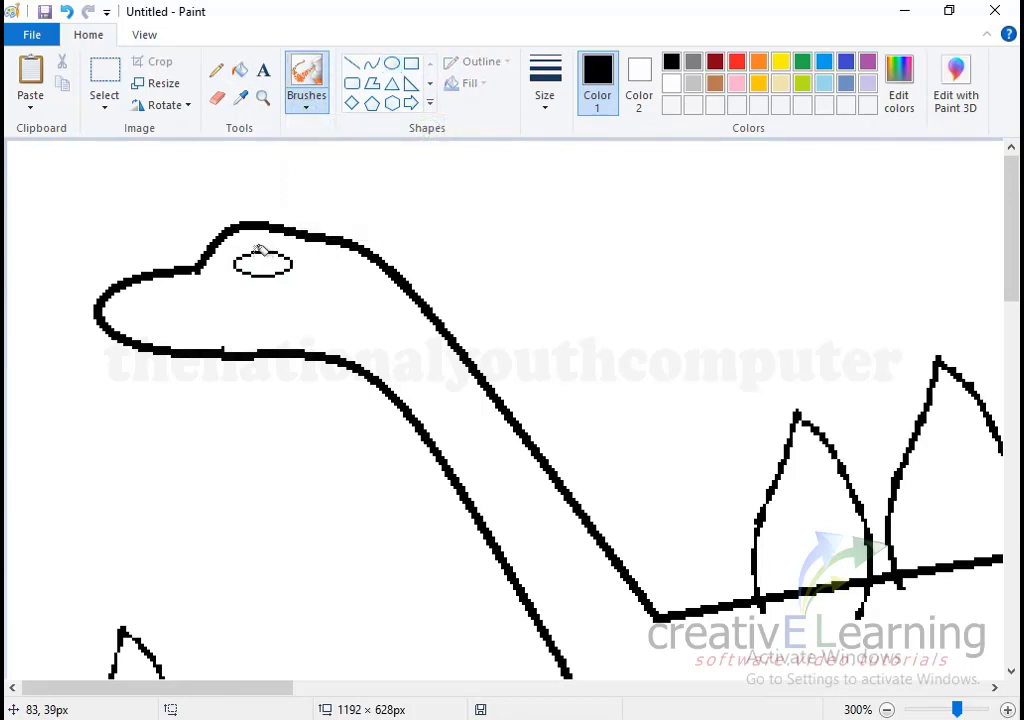
drag(256, 251, 256, 252)
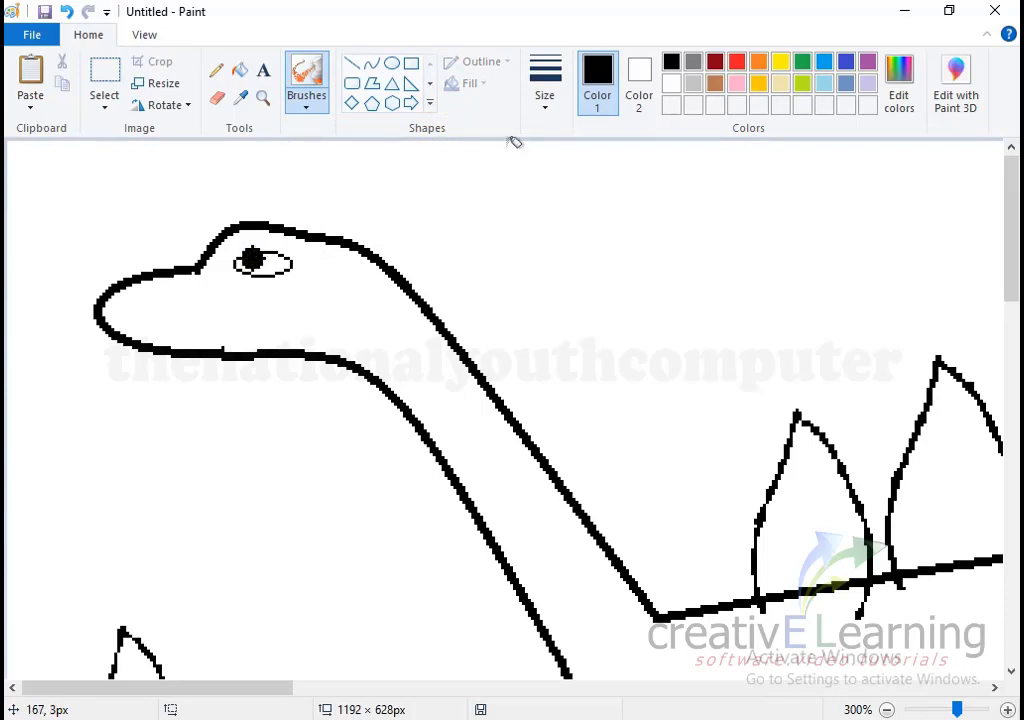
click(549, 124)
click(552, 142)
key(ctrl+z)
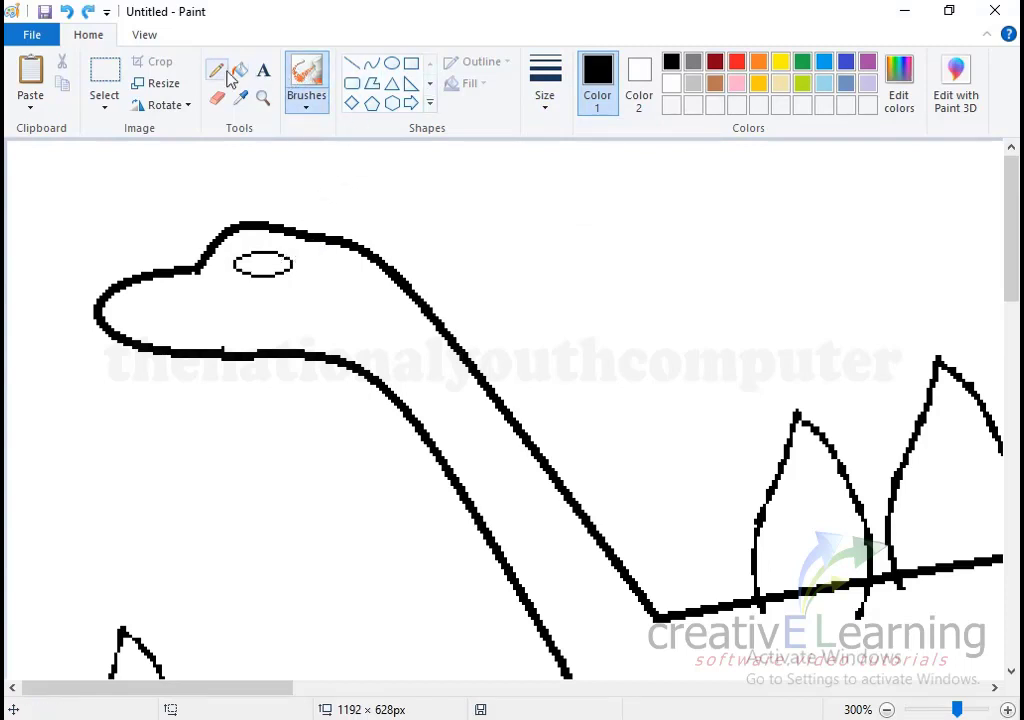
Step: Pencil a small highlight mark inside the eye and fill the oval black
click(217, 71)
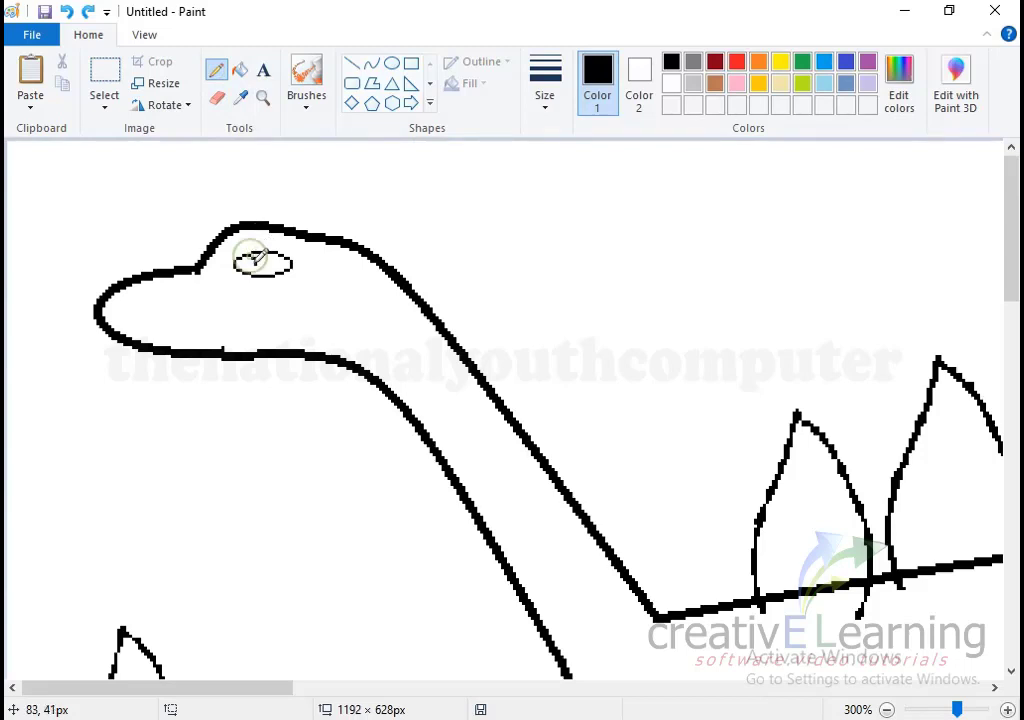
drag(256, 259, 265, 260)
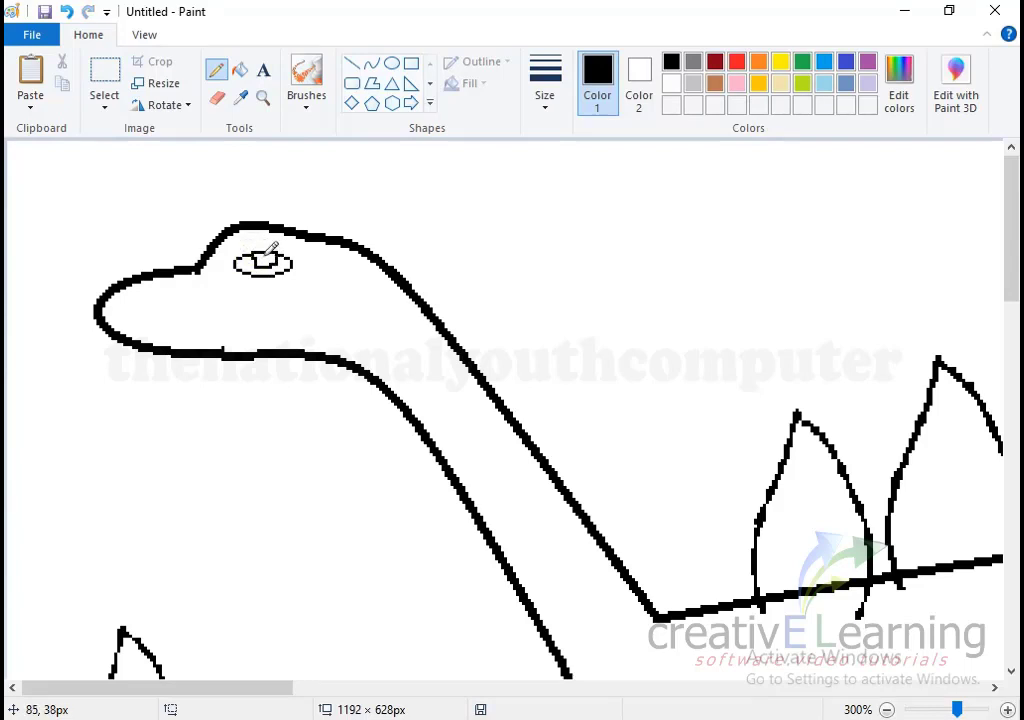
click(240, 69)
click(286, 263)
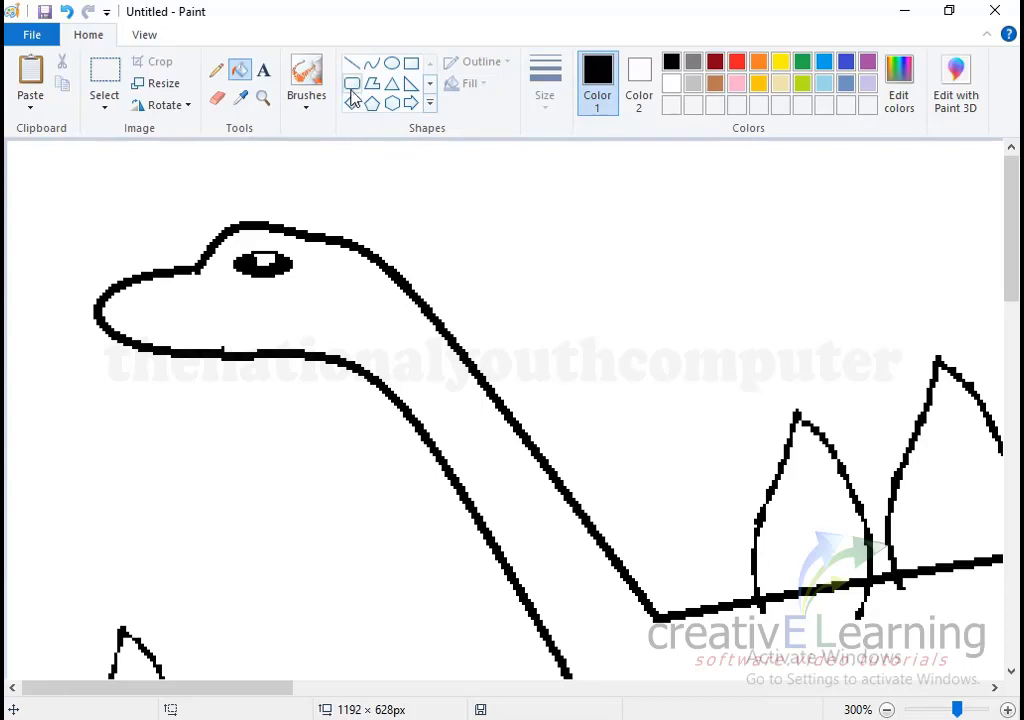
Step: Draw a curved arch over the top of the eye as an eyelid
click(371, 64)
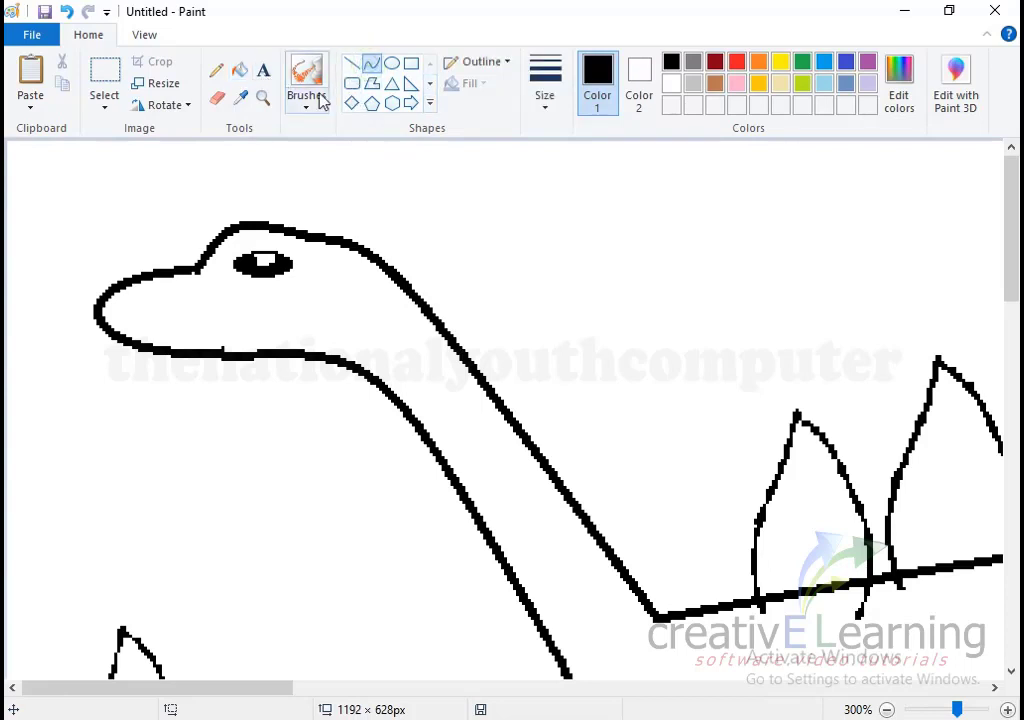
click(543, 104)
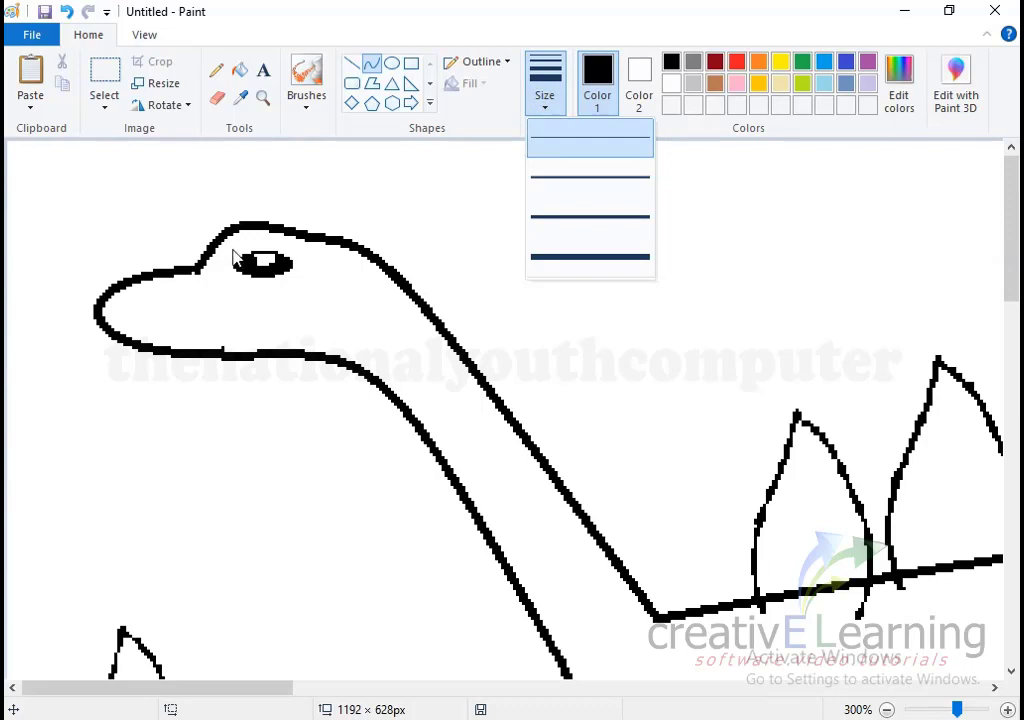
click(371, 64)
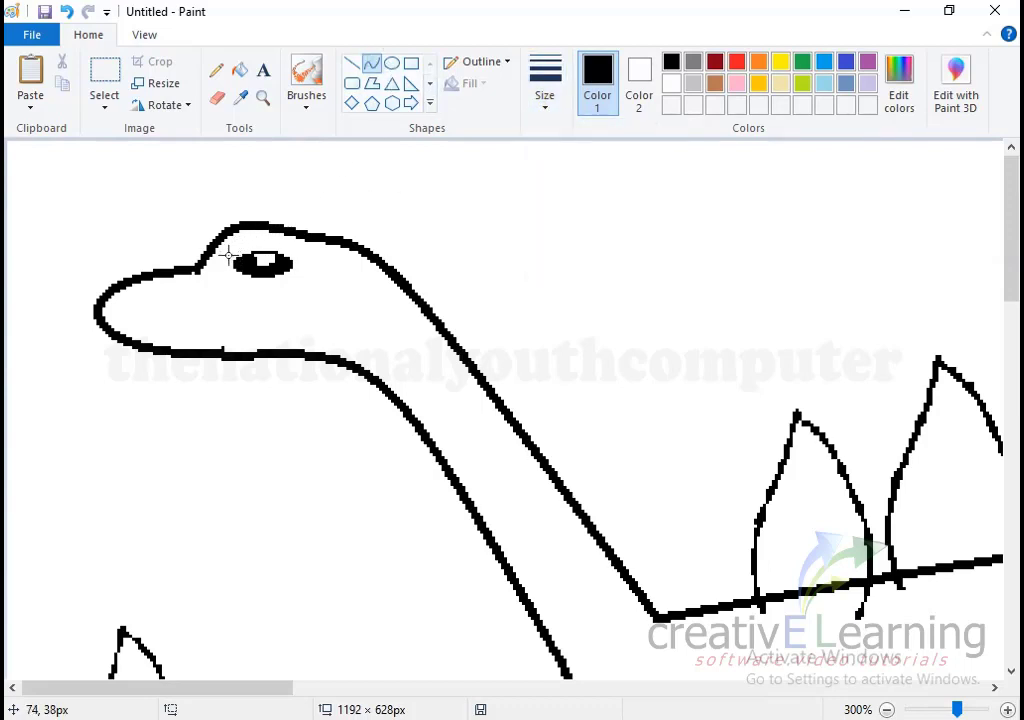
drag(229, 255, 304, 260)
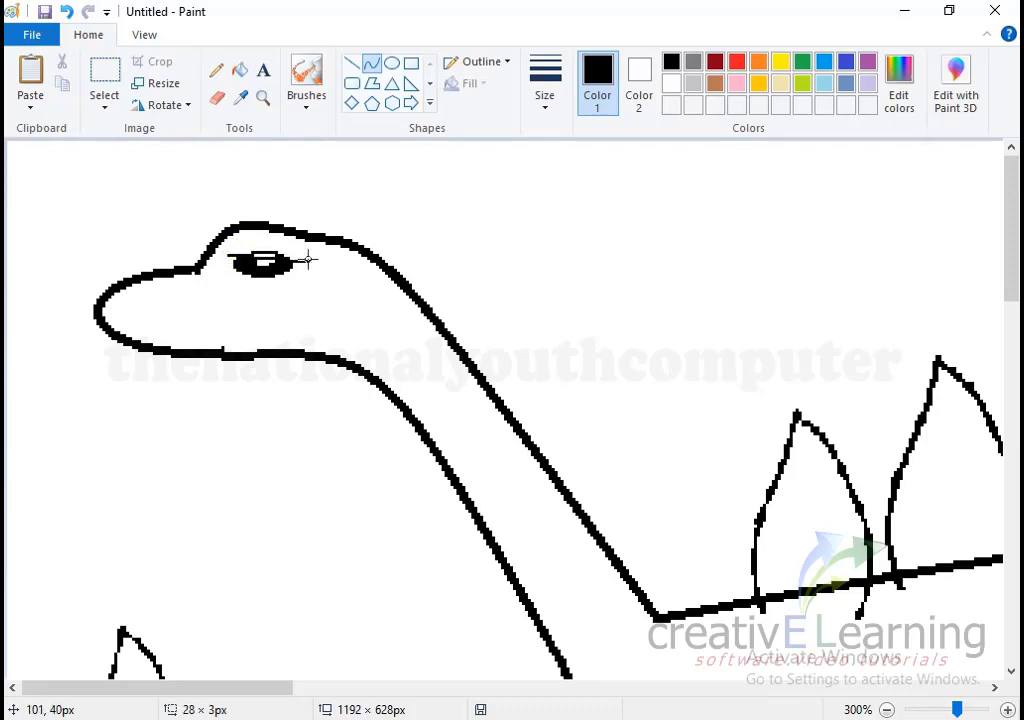
drag(270, 245, 268, 236)
Step: Change the eyelid curve from the thickest weight down to the thinnest line
click(541, 103)
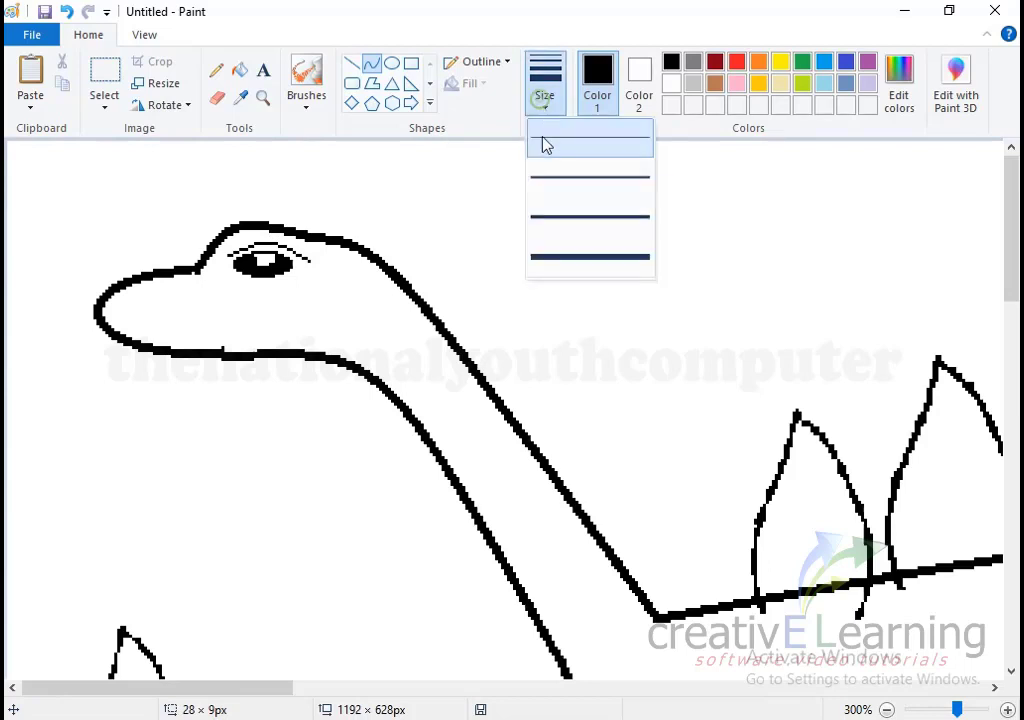
click(546, 258)
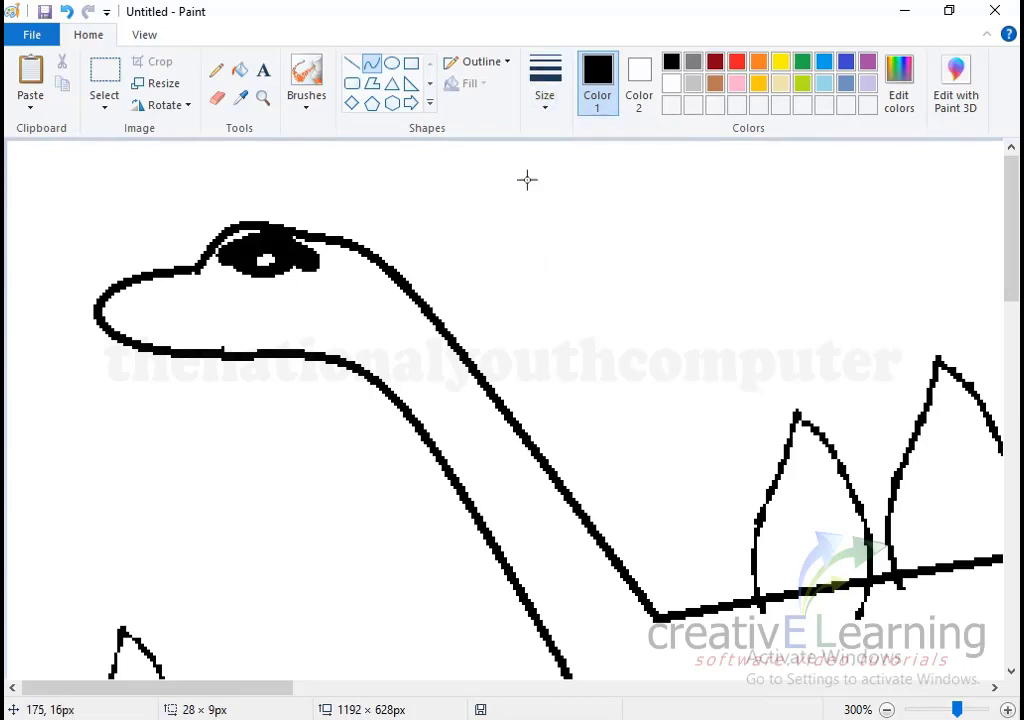
click(541, 106)
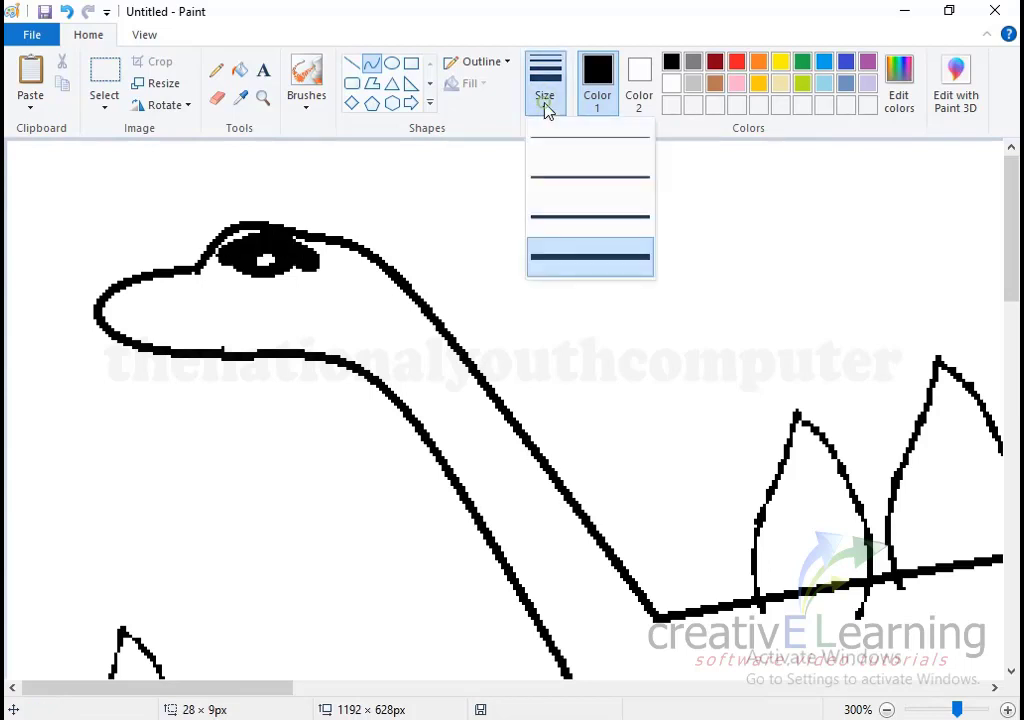
click(549, 182)
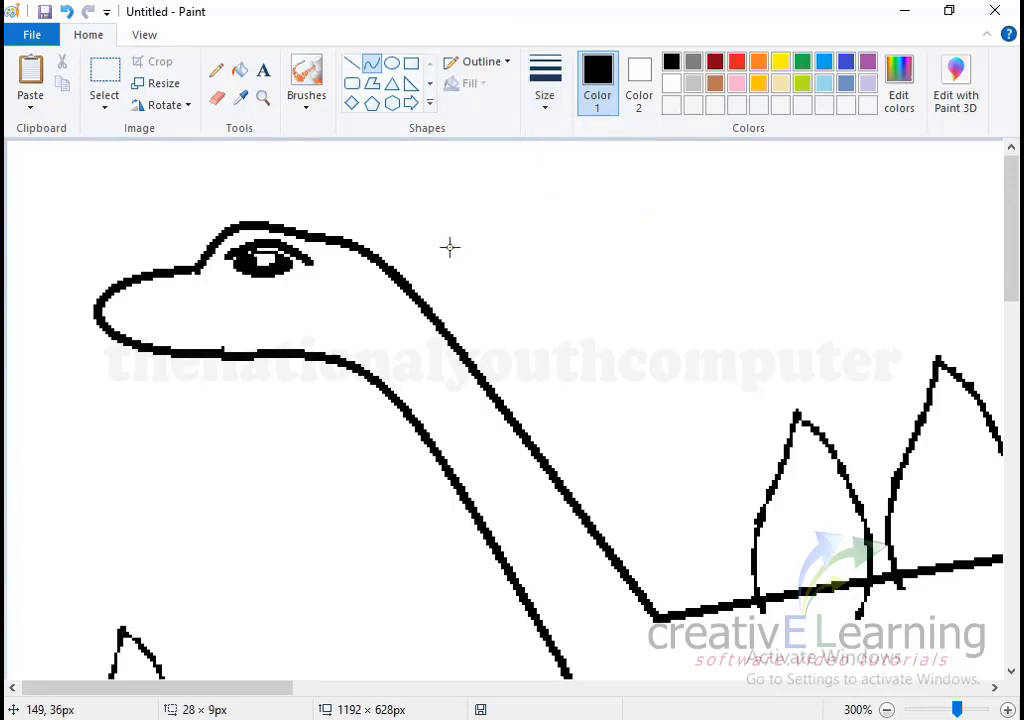
click(545, 100)
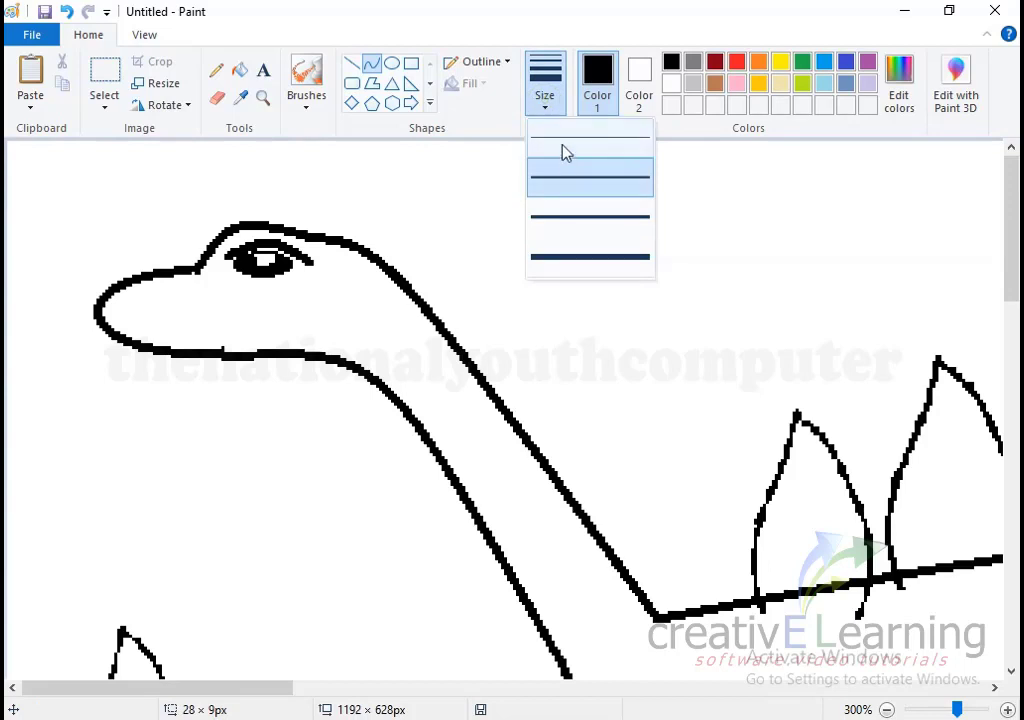
click(563, 150)
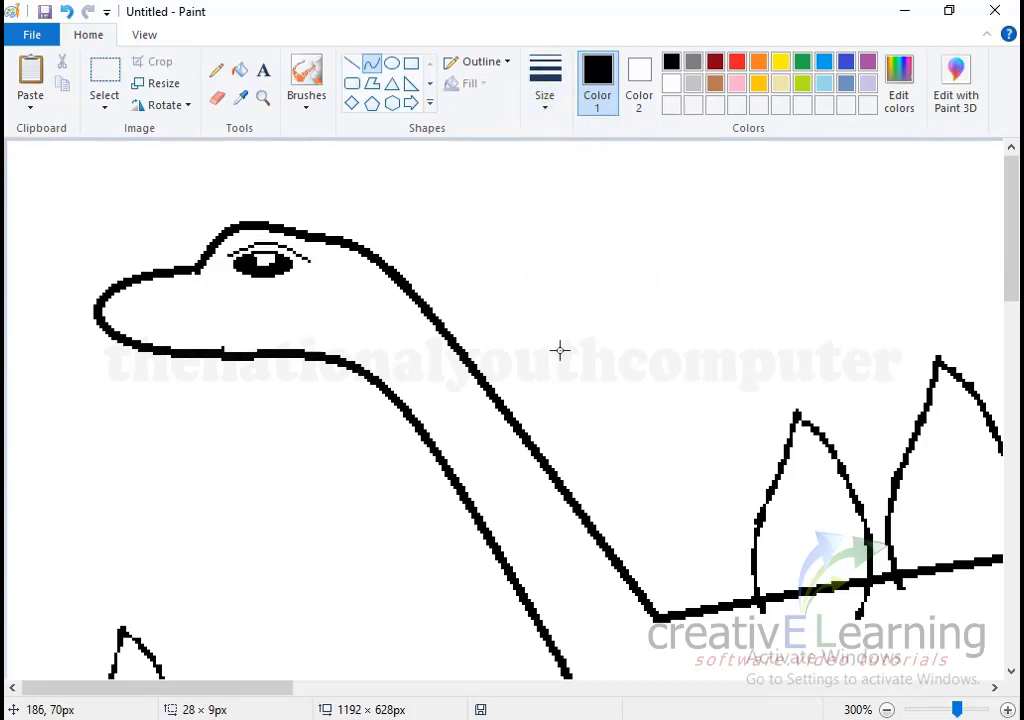
click(372, 64)
Step: Draw a thin mouth line from the snout tip, bent slightly down, plus a line below the eye
drag(99, 312, 208, 311)
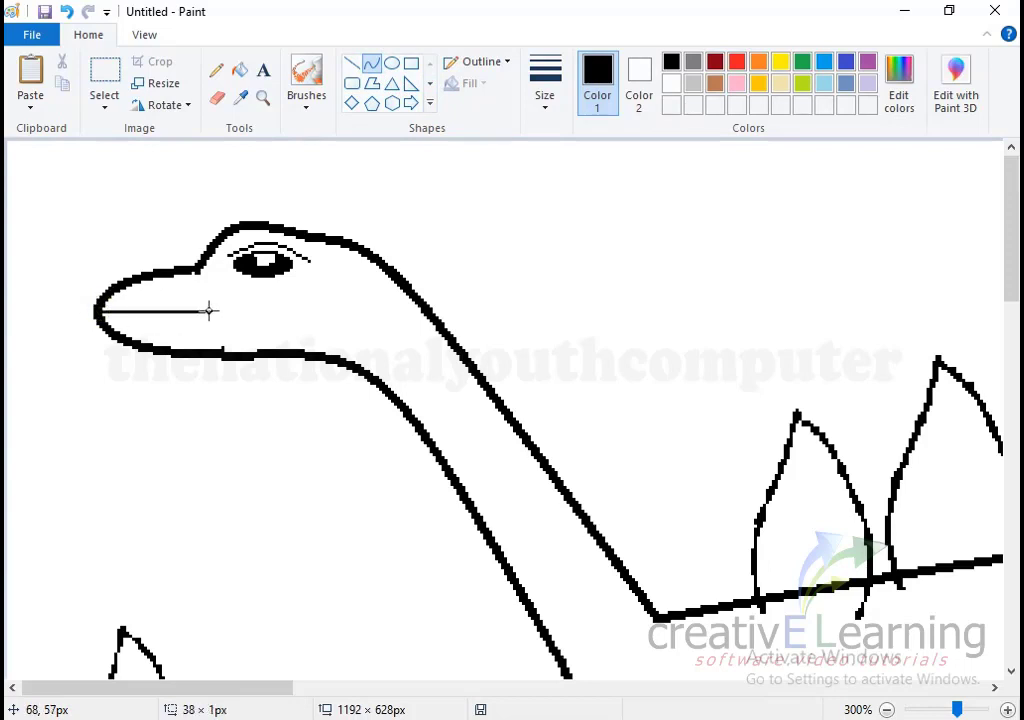
drag(163, 316, 168, 327)
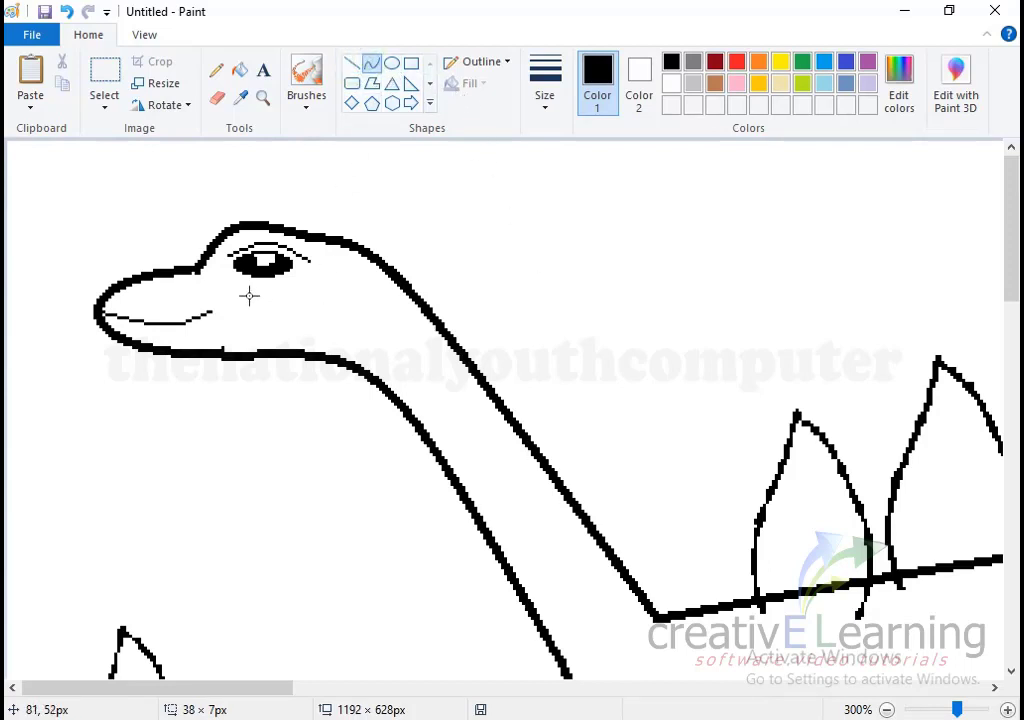
mouse_move(249, 295)
mouse_down()
mouse_move(355, 321)
mouse_move(309, 321)
mouse_up()
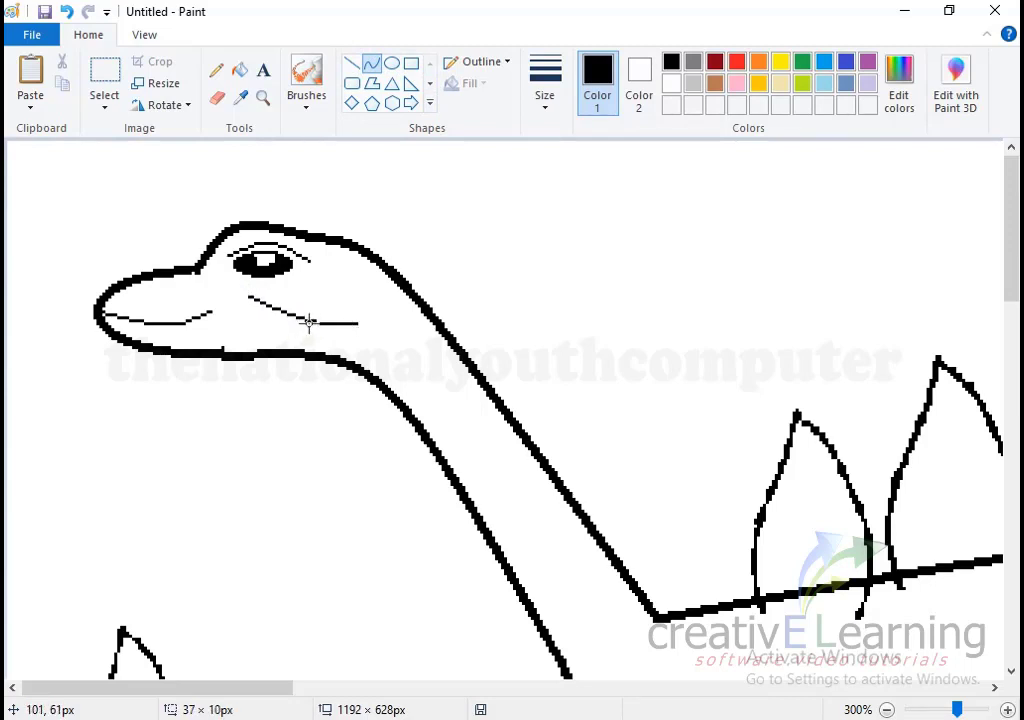
Step: Erase the cheek line's middle and draw a bent thin line down the upper neck
click(217, 97)
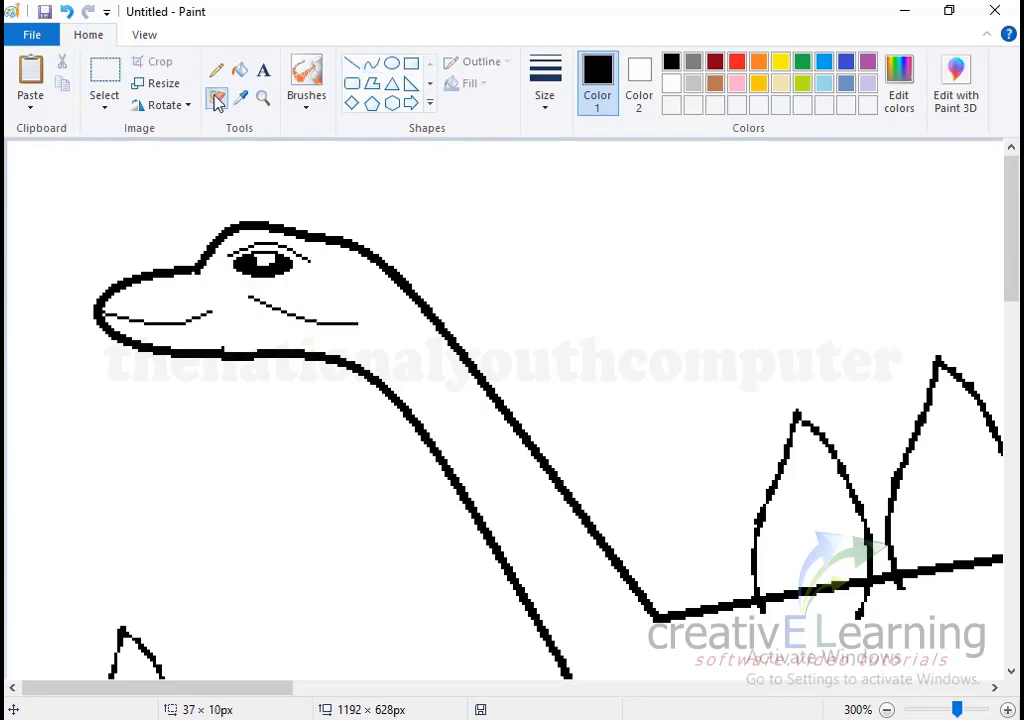
click(311, 320)
click(372, 65)
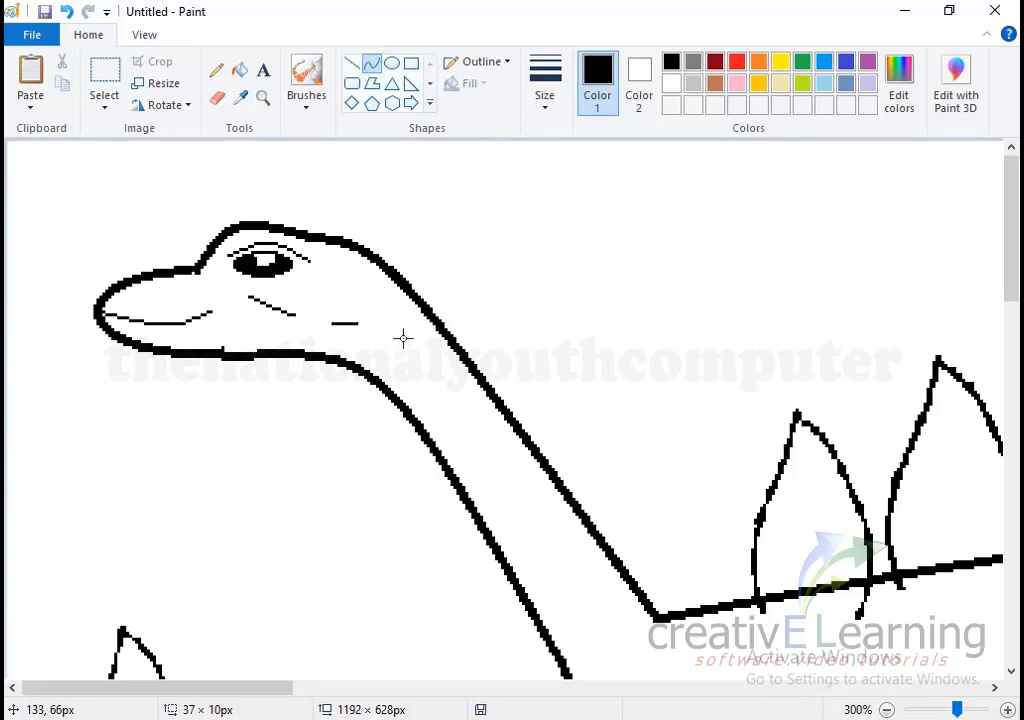
drag(389, 325, 479, 445)
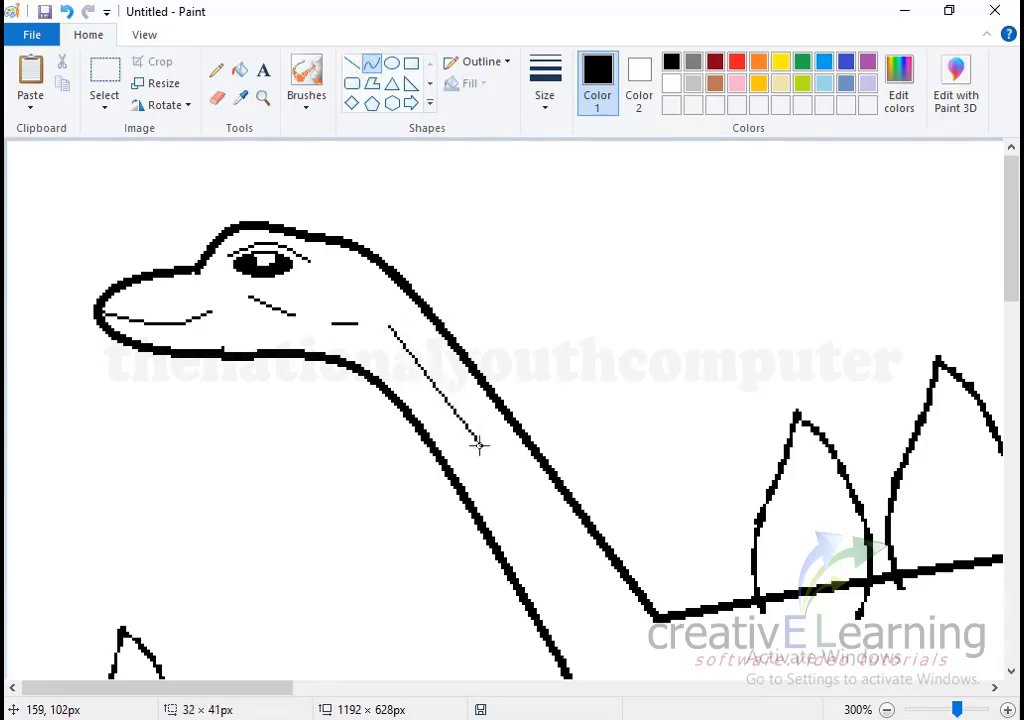
drag(433, 397, 467, 405)
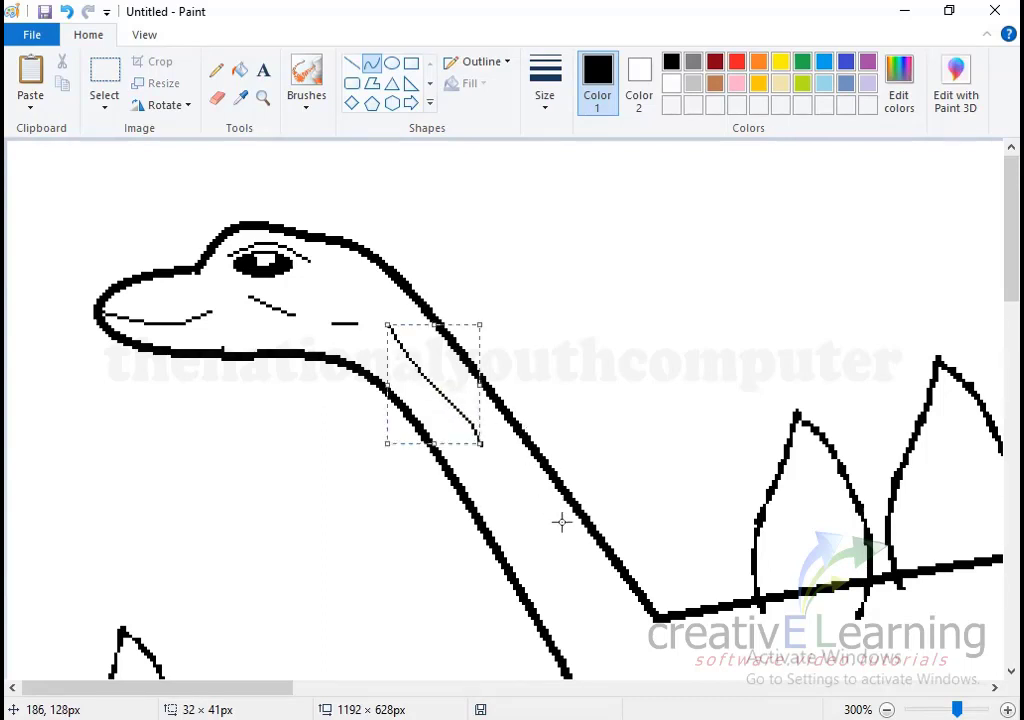
click(626, 265)
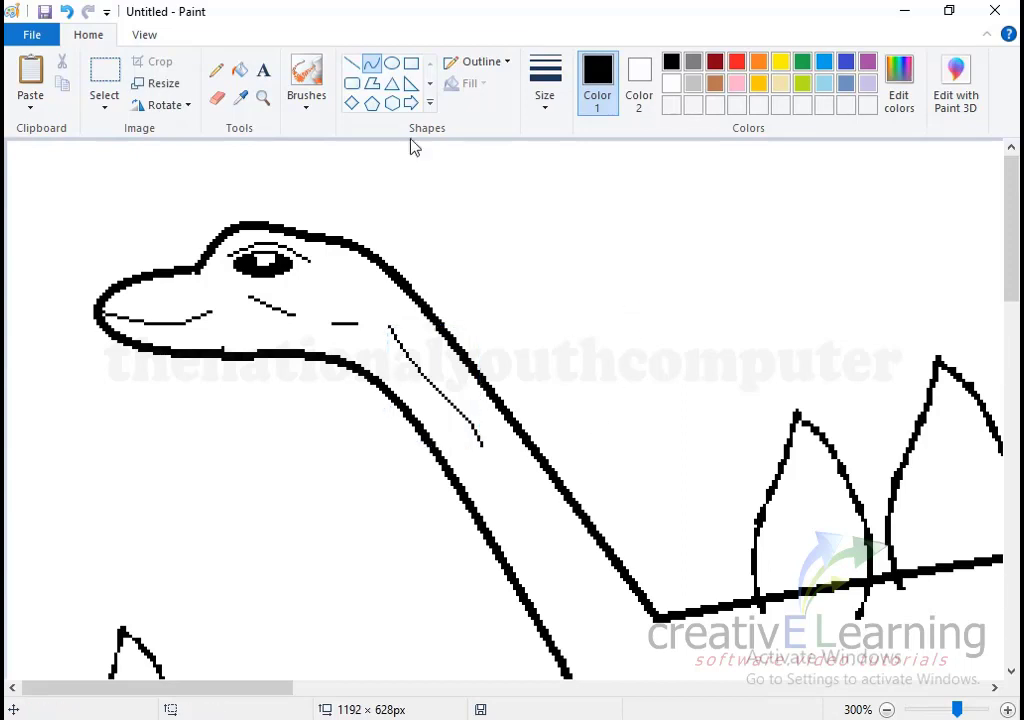
Step: Shrink the eraser and break the upper neck line into dashes
click(217, 97)
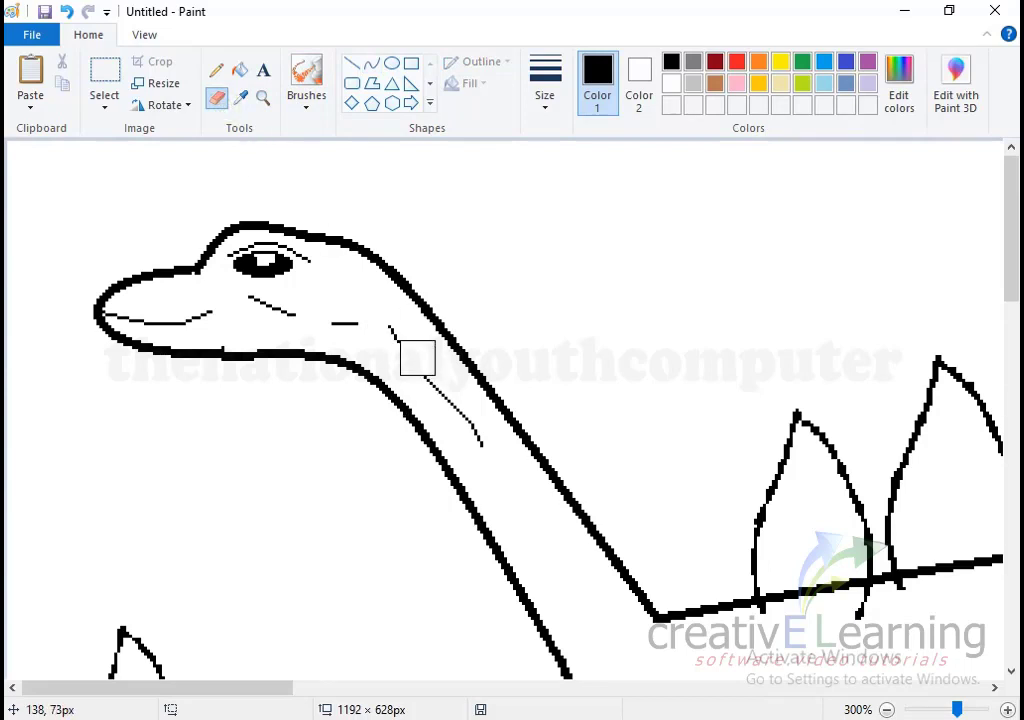
key(ctrl+minus)
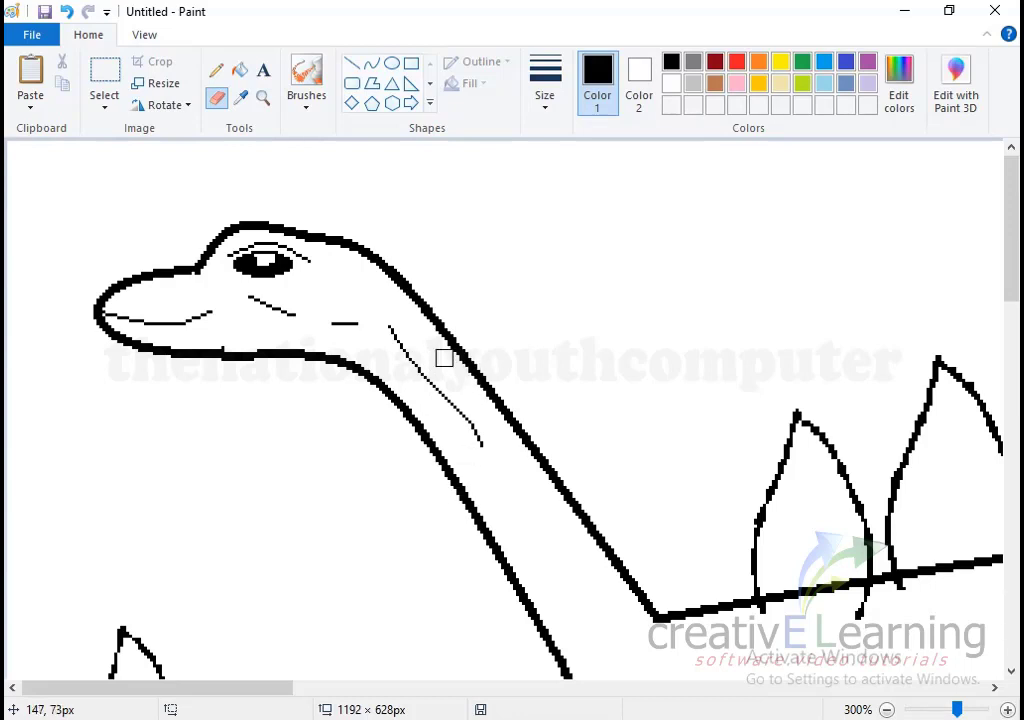
drag(414, 358, 468, 420)
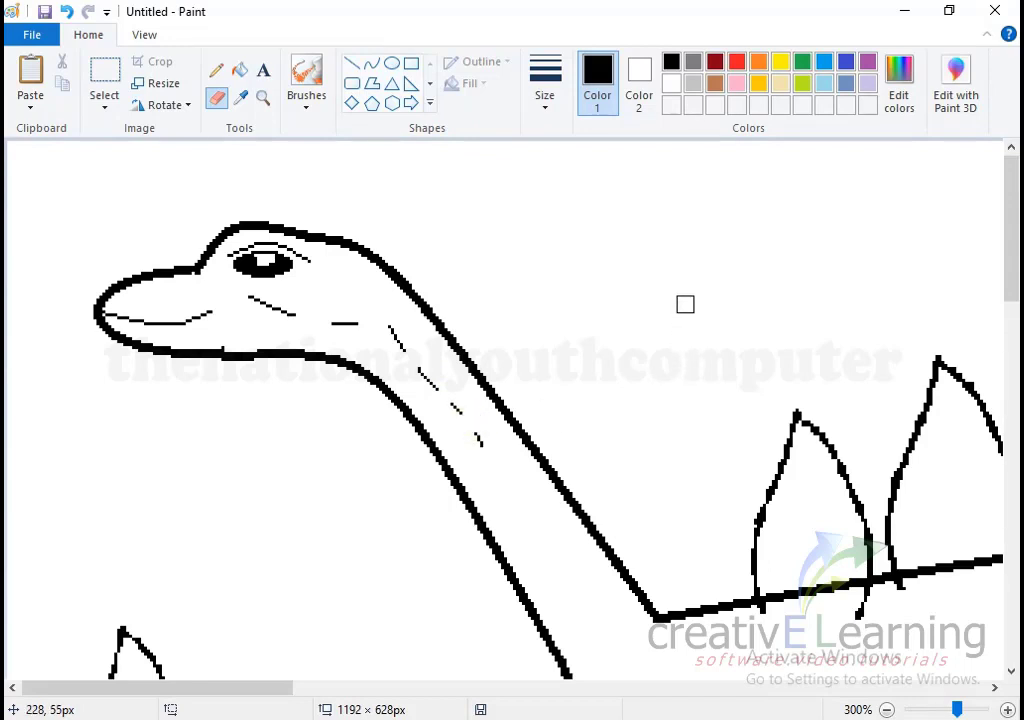
click(371, 63)
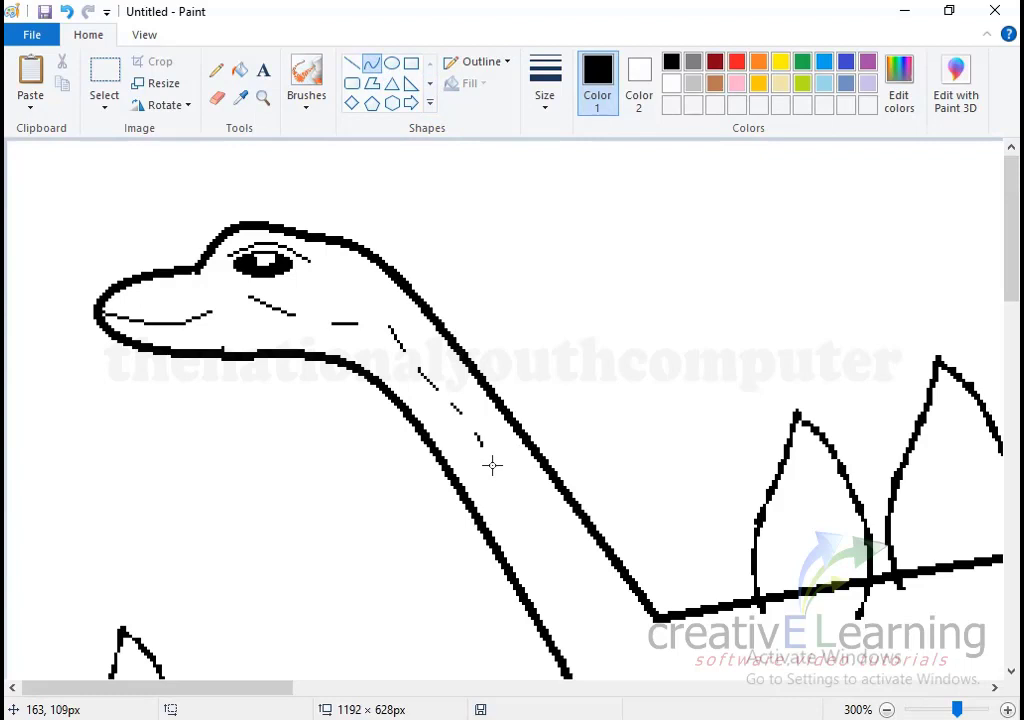
Step: Draw an S-shaped thin line down the lower neck and erase gaps to dash it
drag(490, 462, 592, 622)
mouse_move(507, 545)
mouse_down()
mouse_move(503, 530)
mouse_move(587, 562)
mouse_up()
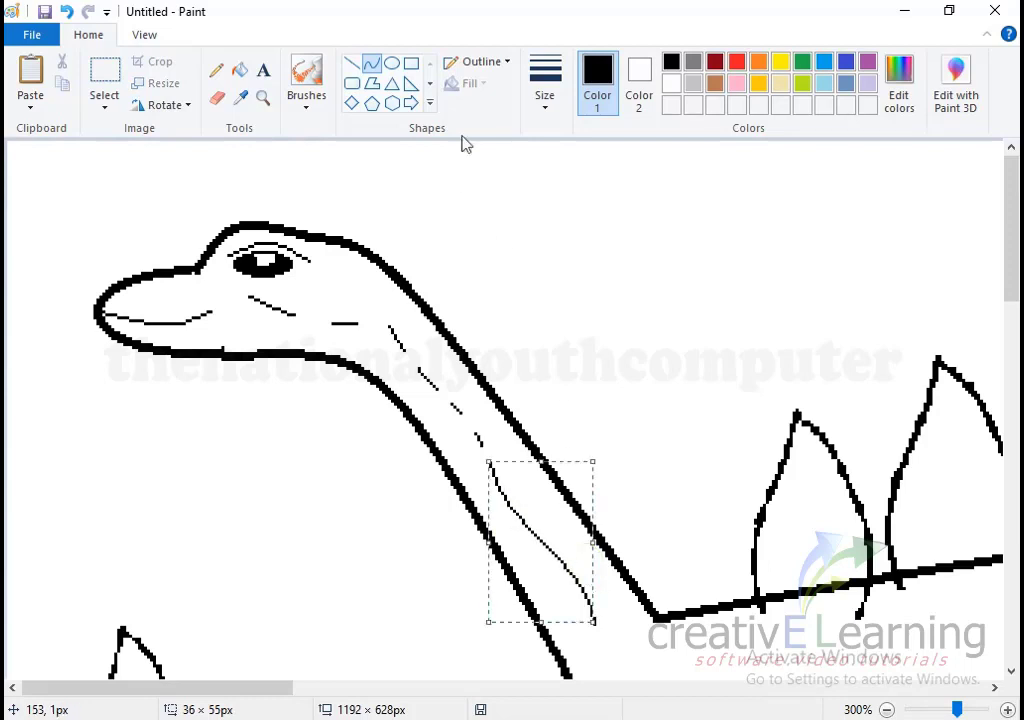
click(224, 99)
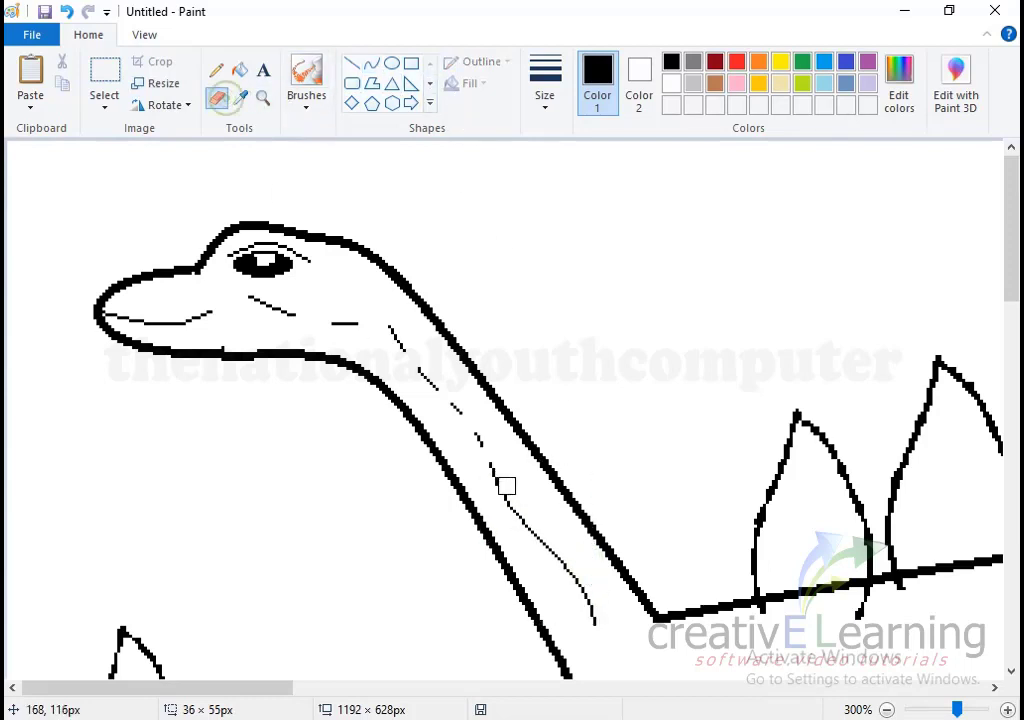
drag(500, 500, 512, 510)
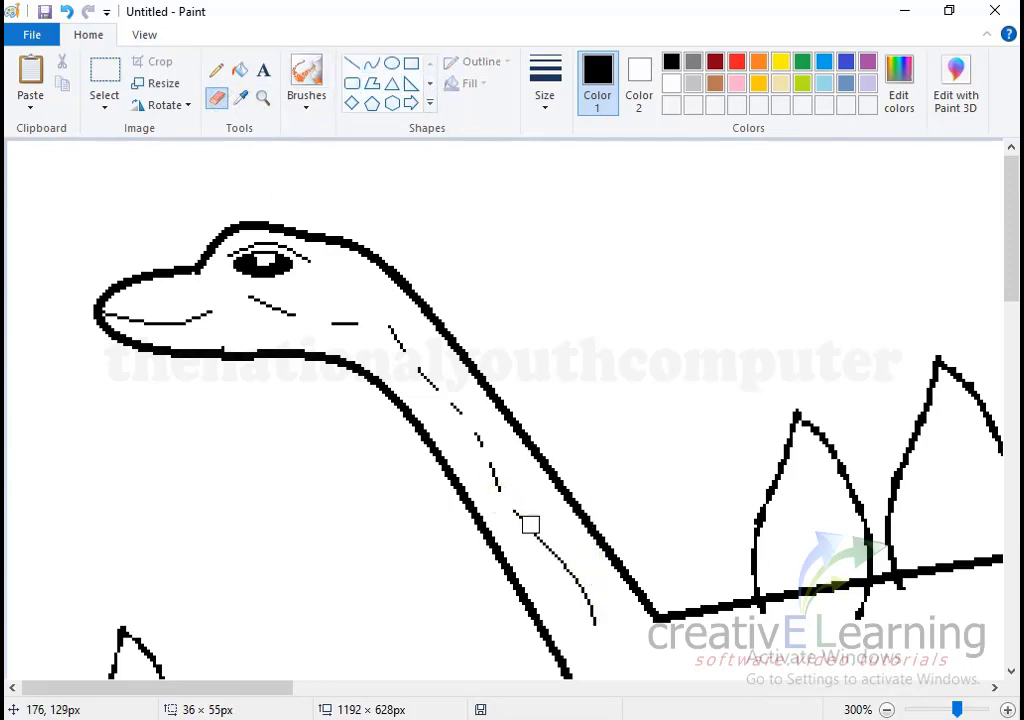
click(538, 540)
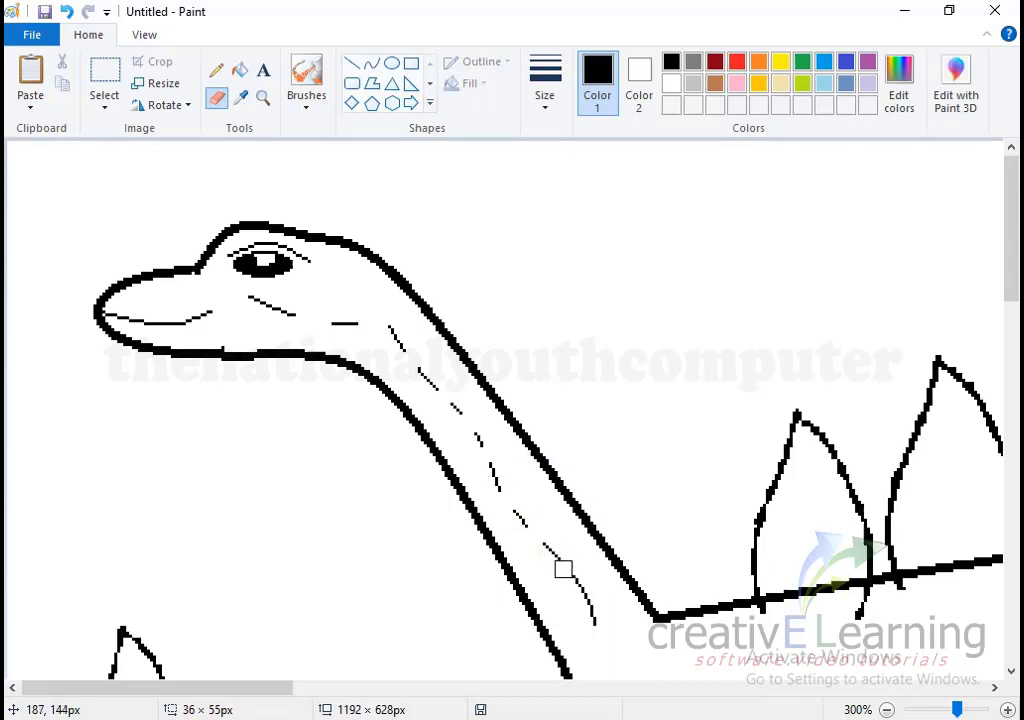
click(562, 567)
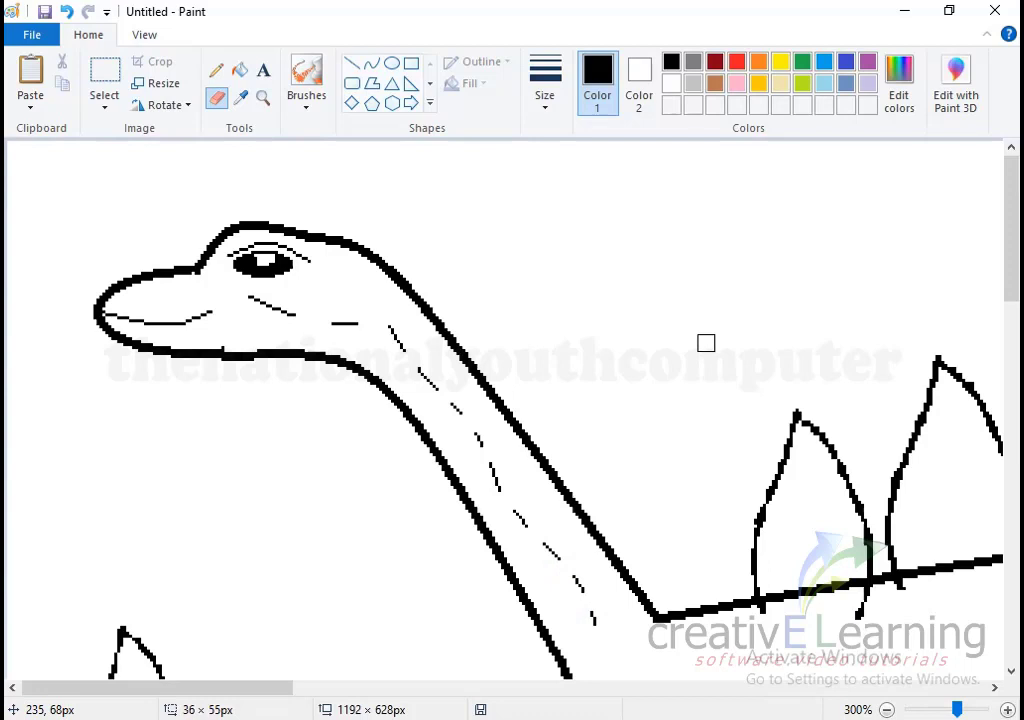
Step: Draw a bowed thin crest line above the head, then undo it
click(372, 66)
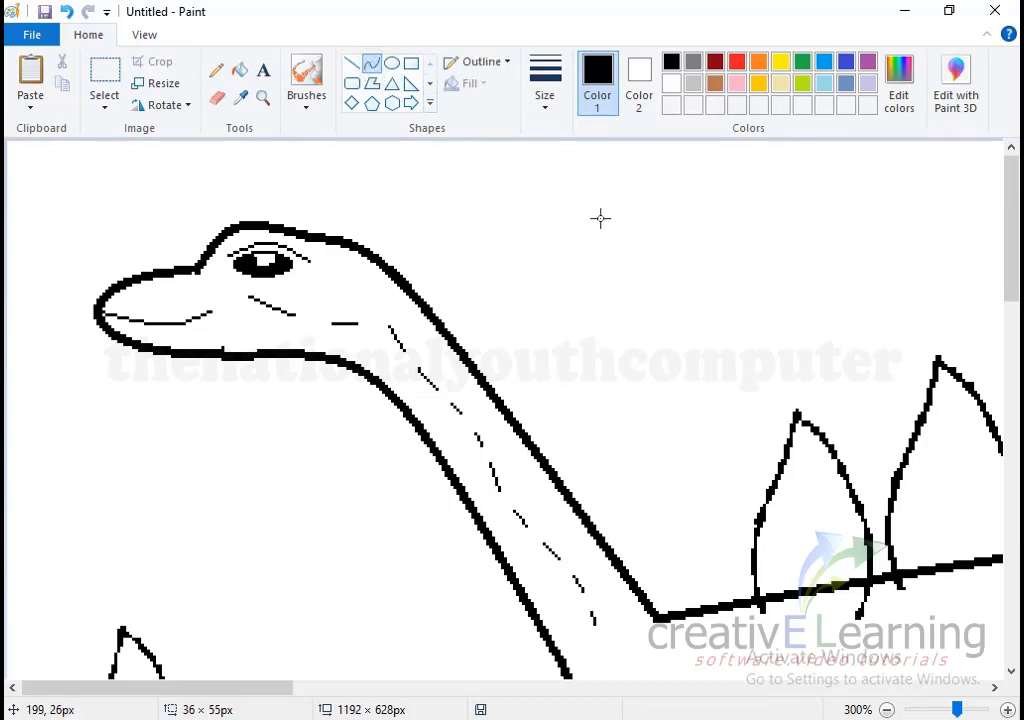
mouse_move(600, 218)
mouse_down()
mouse_move(603, 301)
mouse_move(598, 284)
mouse_up()
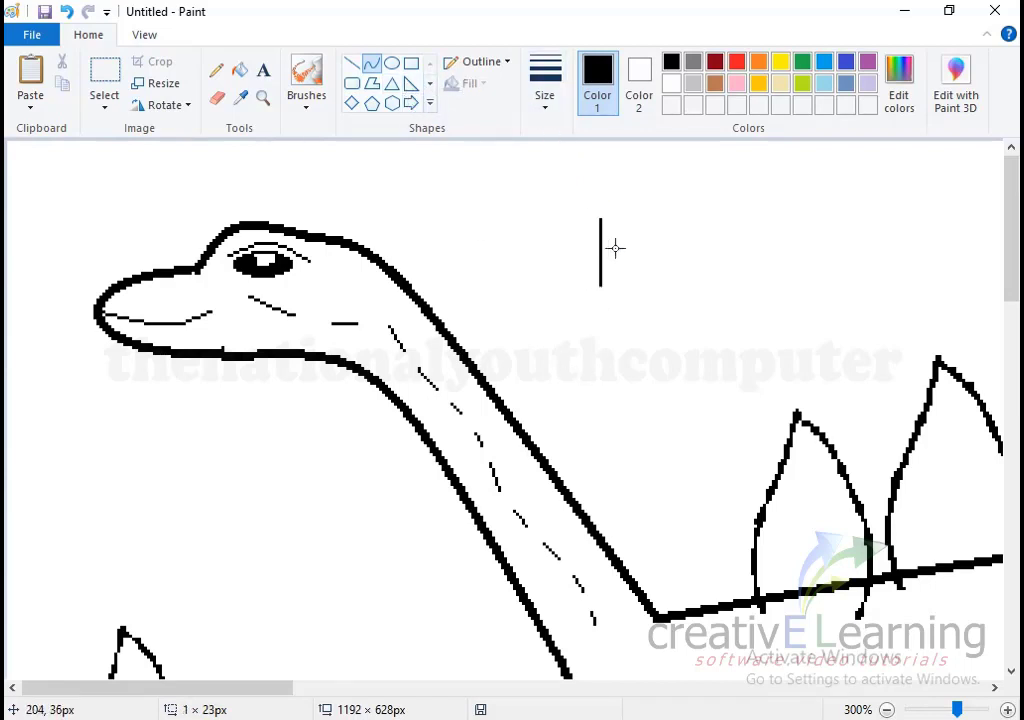
mouse_move(601, 245)
mouse_down()
mouse_move(590, 240)
mouse_move(593, 262)
mouse_up()
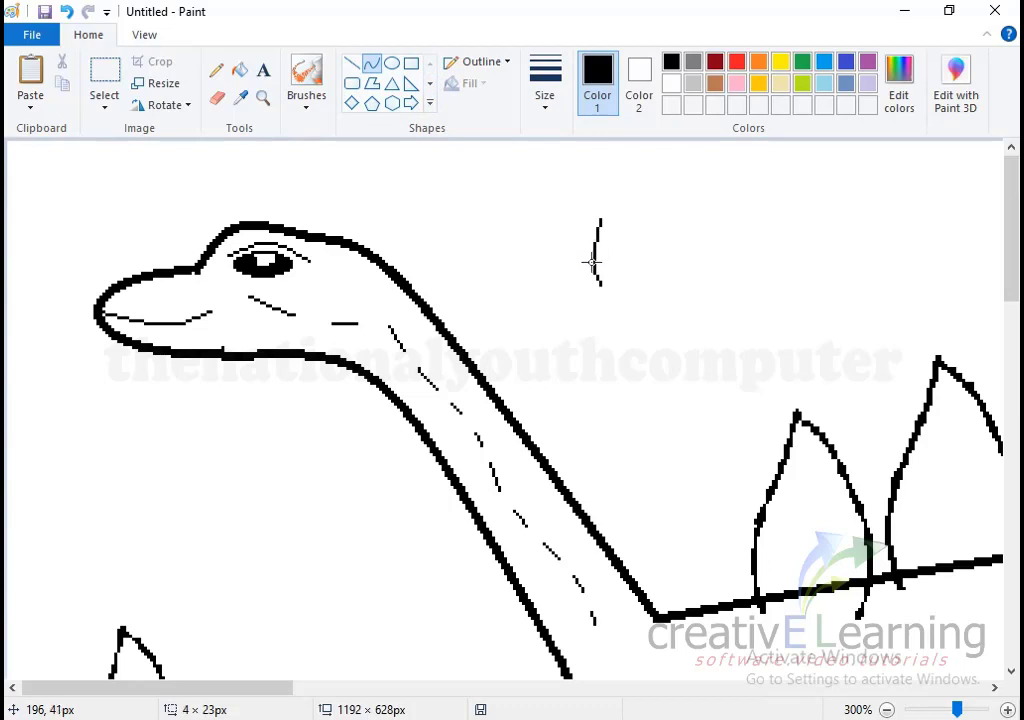
click(544, 95)
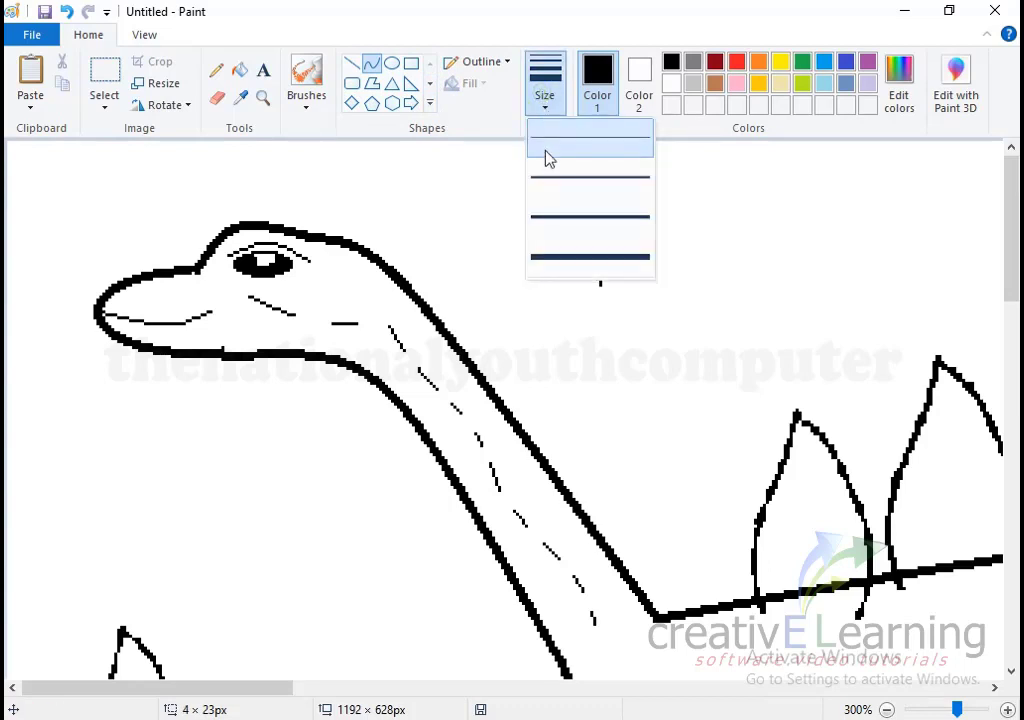
click(585, 216)
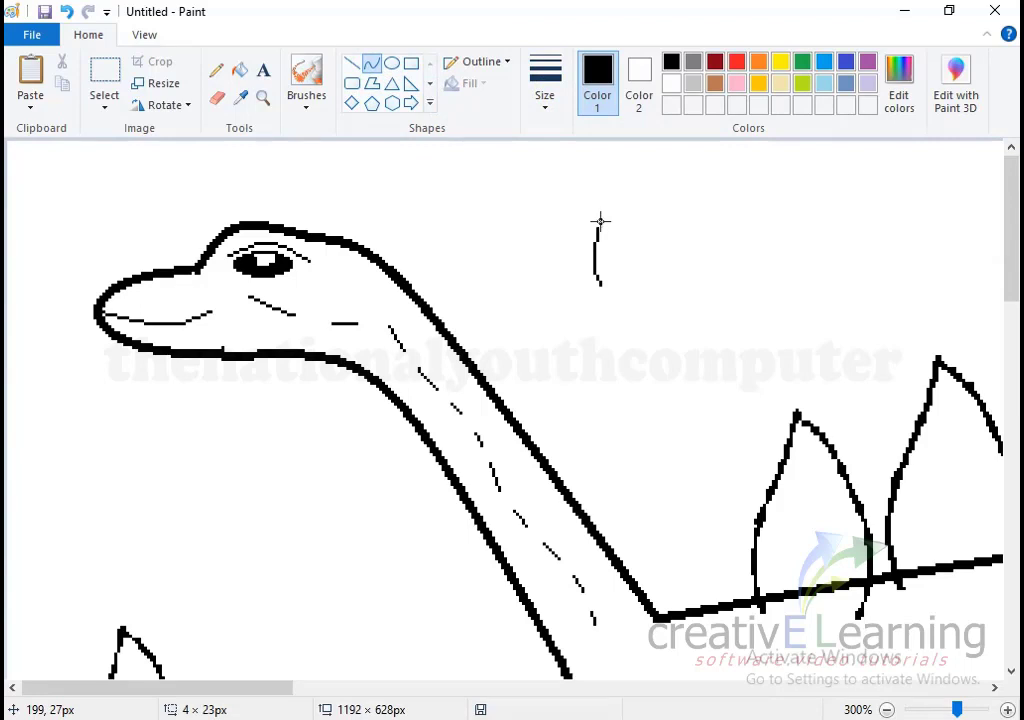
mouse_move(600, 221)
mouse_down()
mouse_move(613, 247)
mouse_move(593, 254)
mouse_move(609, 291)
mouse_up()
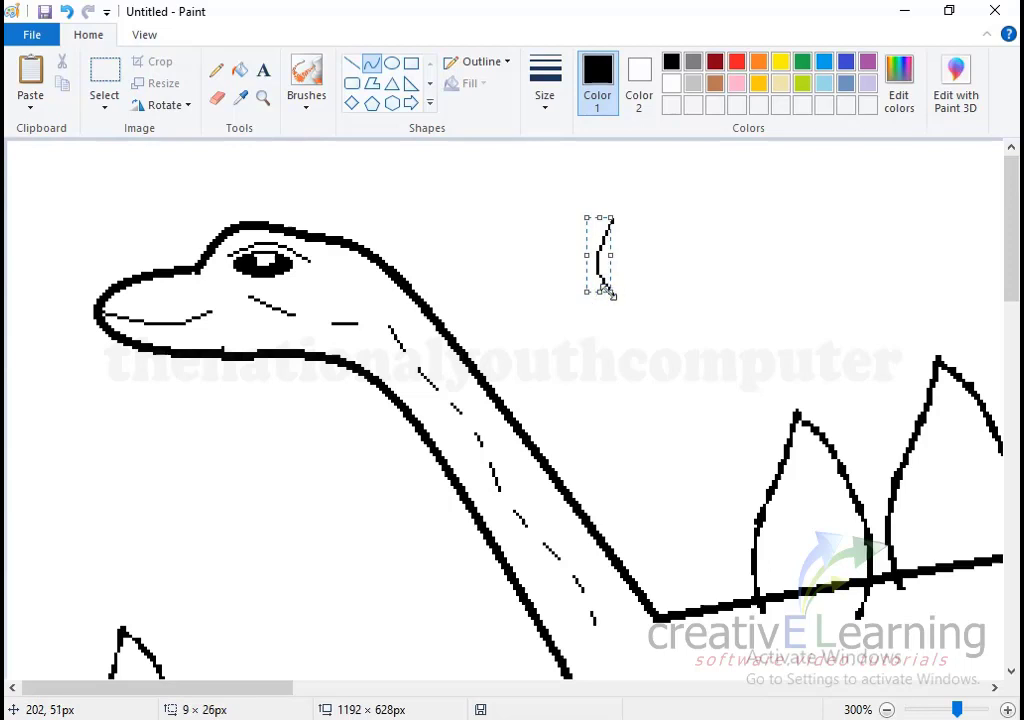
click(659, 288)
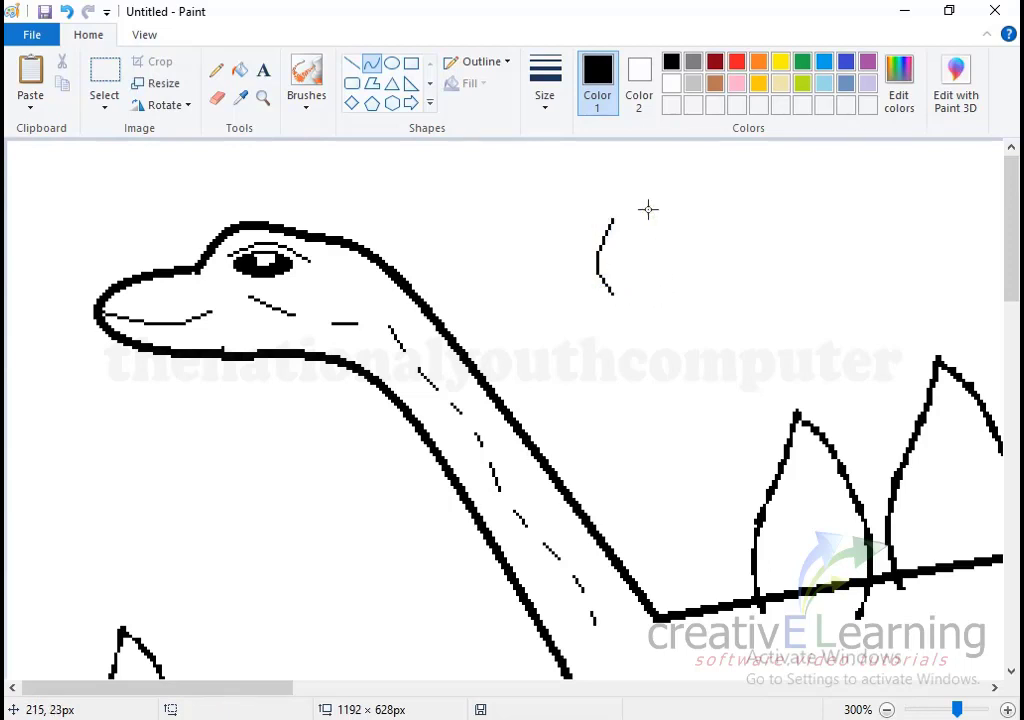
key(ctrl+z)
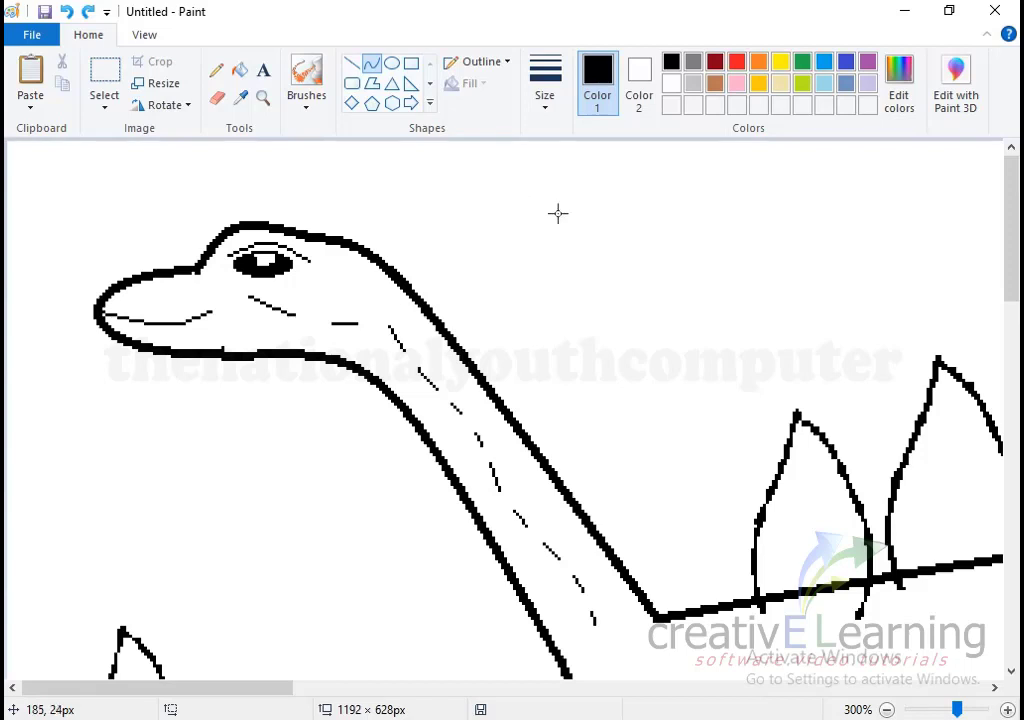
Step: Redraw the crest as a thin leaf loop and erase its rounded bottom open
drag(566, 214, 566, 289)
drag(558, 245, 557, 262)
mouse_move(568, 218)
mouse_down()
mouse_move(570, 290)
mouse_move(585, 270)
mouse_up()
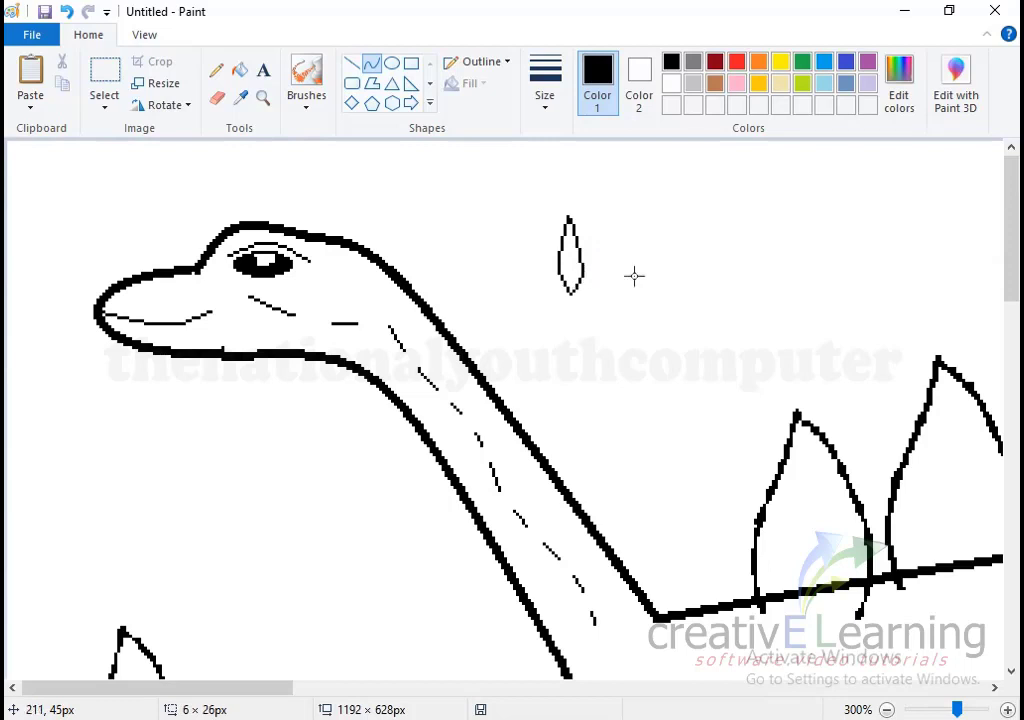
click(216, 97)
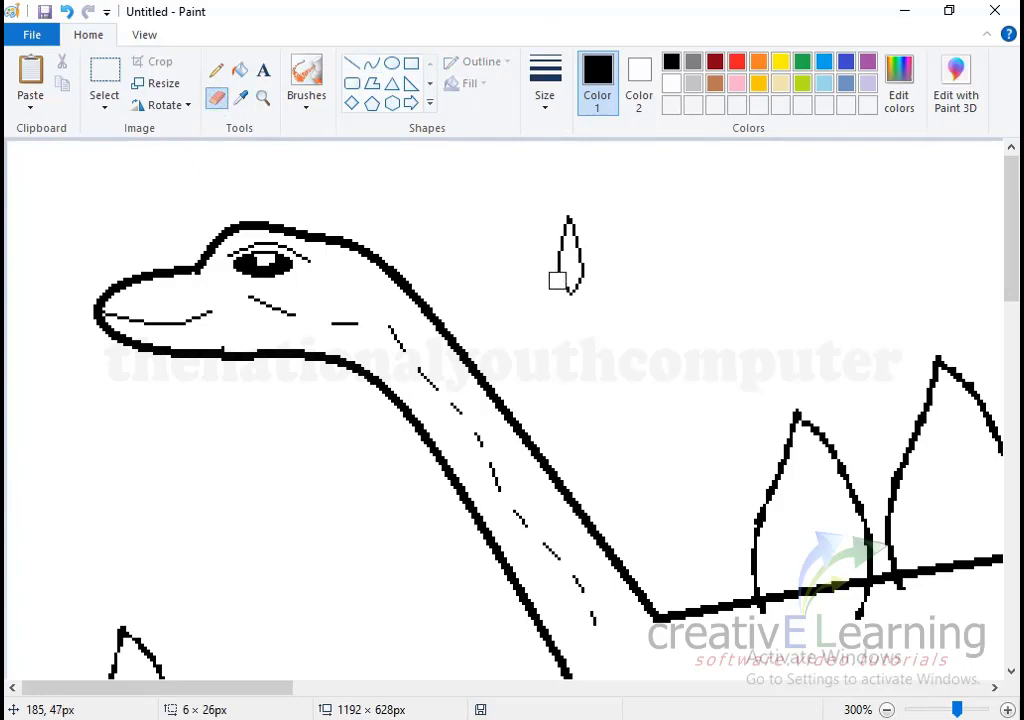
drag(557, 280, 580, 286)
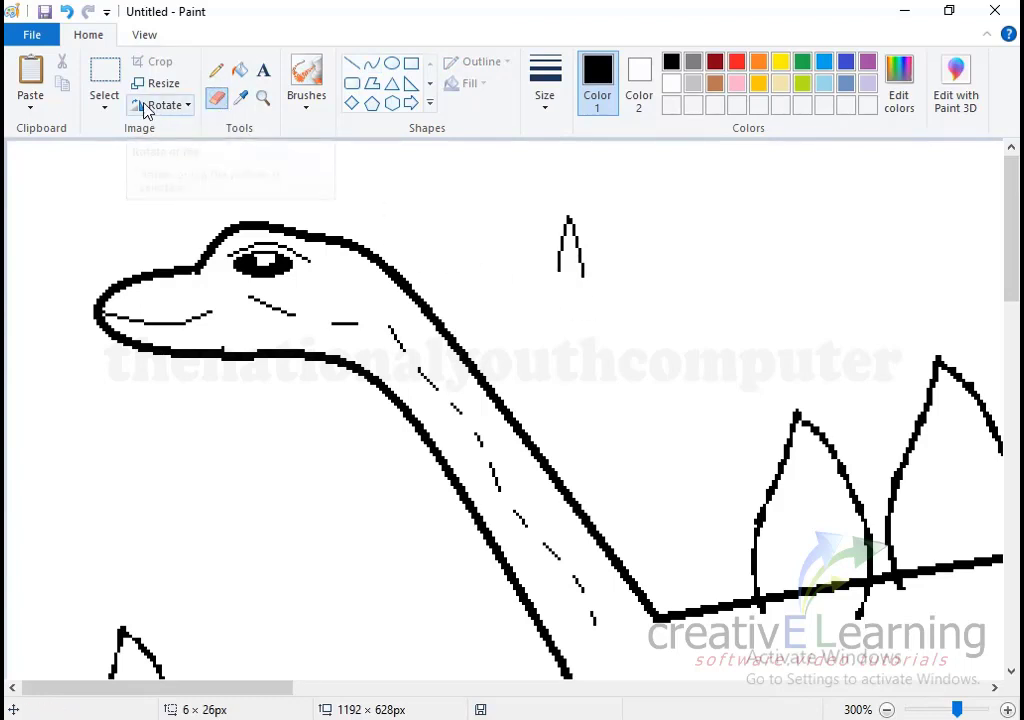
key(ctrl+z)
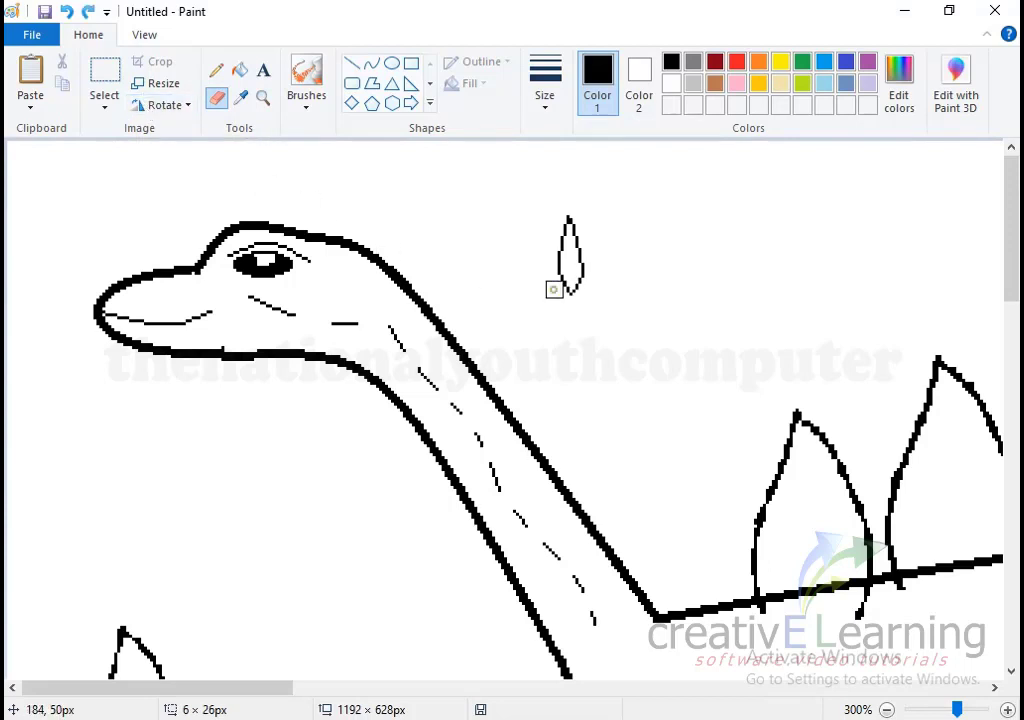
mouse_move(554, 290)
mouse_down()
mouse_move(583, 277)
mouse_move(581, 286)
mouse_up()
key(ctrl+z)
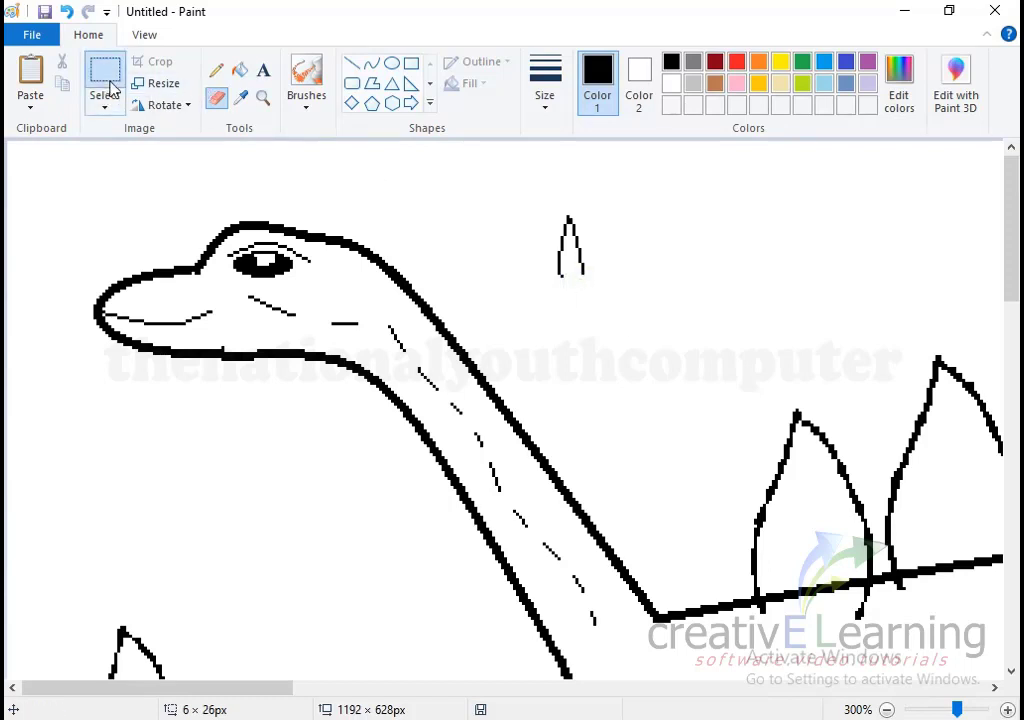
Step: Move the open spike onto the head and paste a taller copy beside it
click(112, 88)
drag(524, 197, 622, 294)
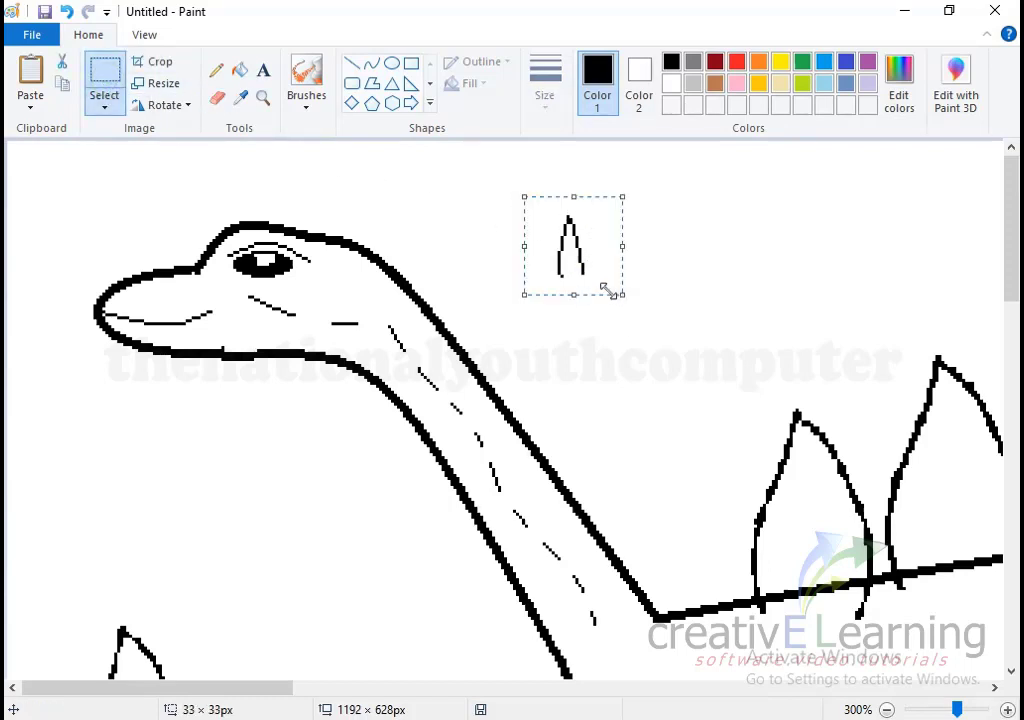
drag(576, 258, 259, 210)
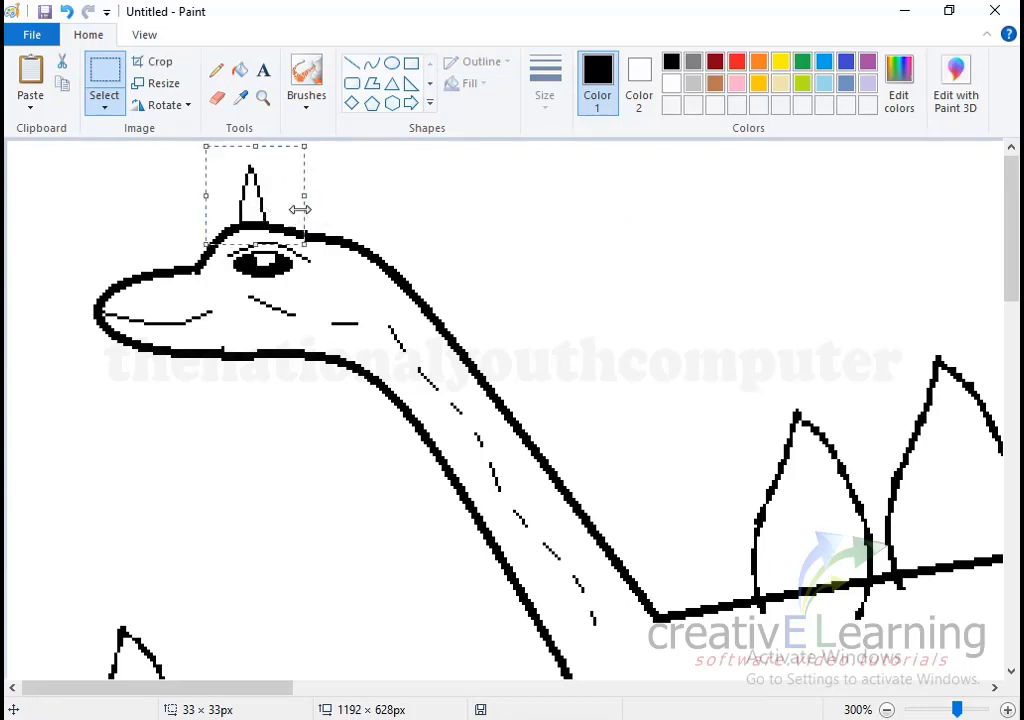
click(62, 88)
click(31, 85)
mouse_move(71, 197)
mouse_down()
mouse_move(303, 205)
mouse_move(498, 229)
mouse_up()
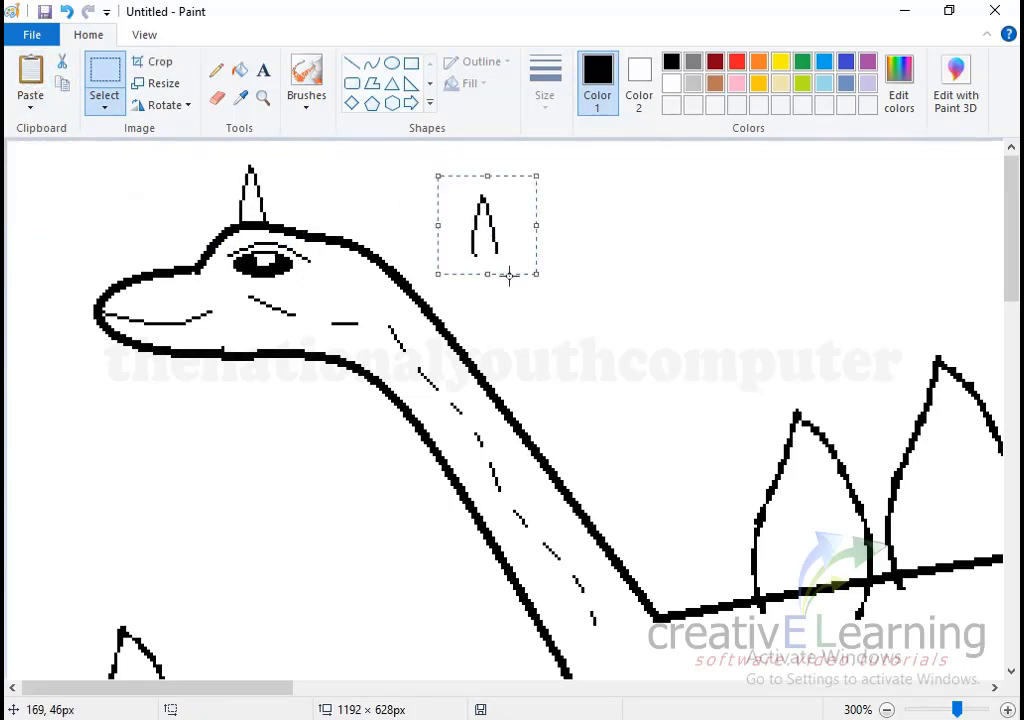
drag(493, 276, 495, 313)
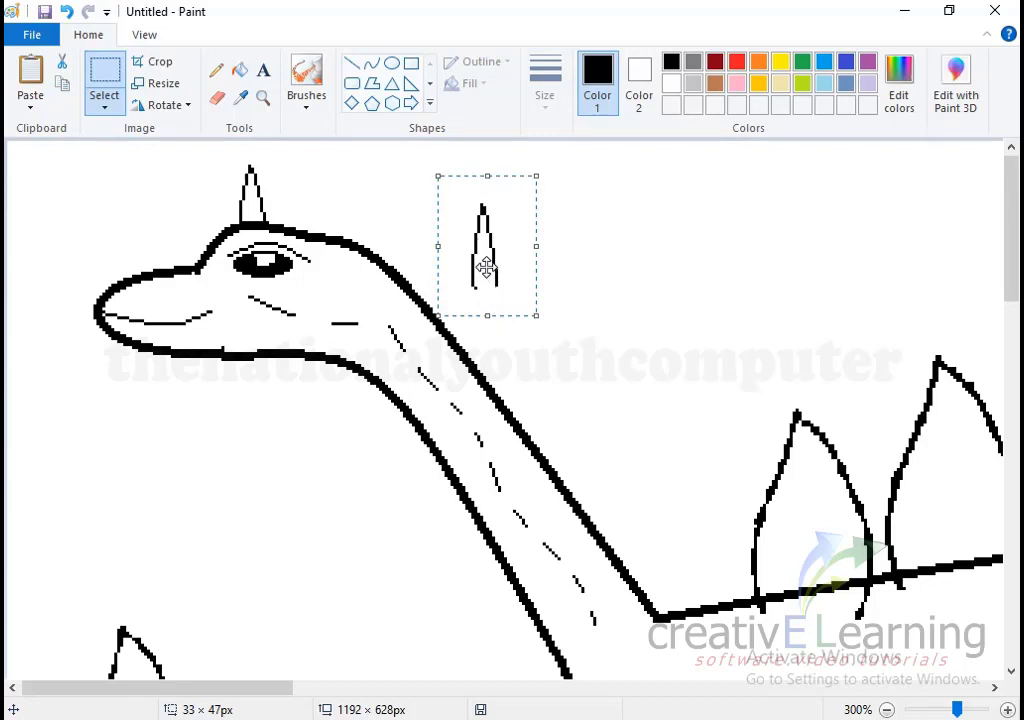
drag(486, 266, 284, 204)
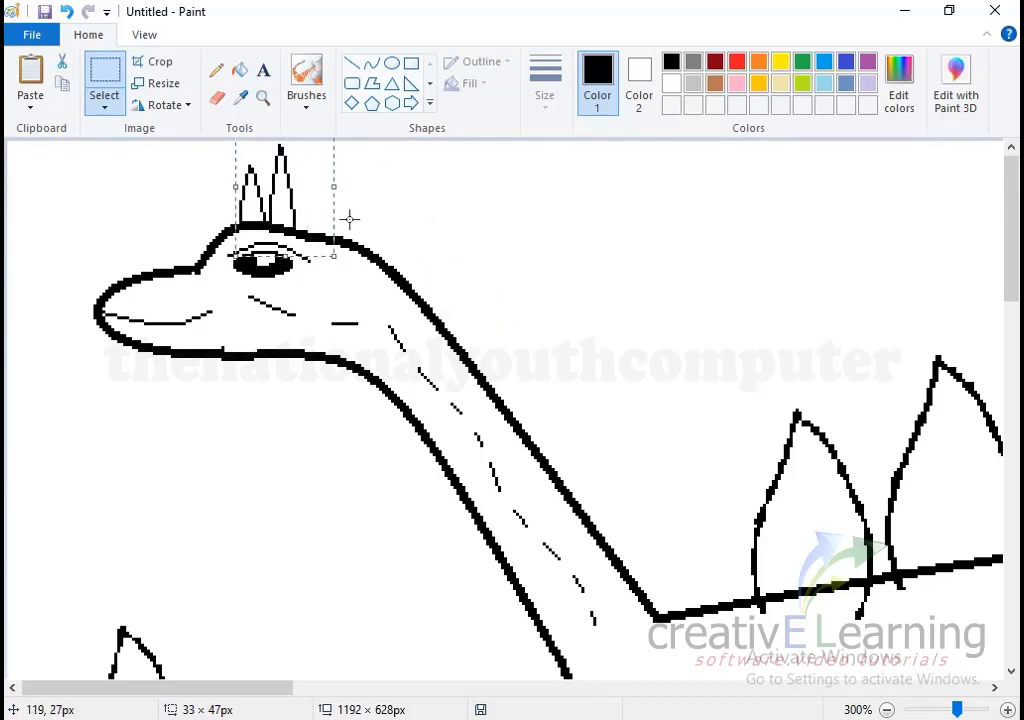
Step: Paste two more spike copies along the head next to the others
click(31, 80)
mouse_move(50, 180)
mouse_down()
mouse_move(338, 200)
mouse_move(316, 203)
mouse_move(314, 214)
mouse_up()
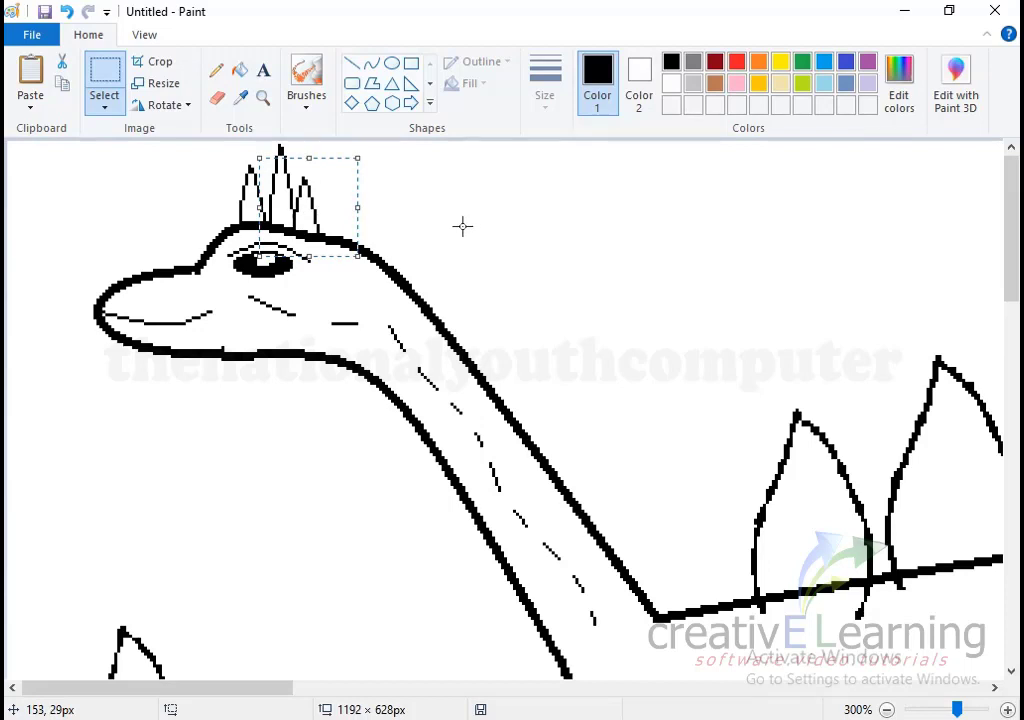
click(31, 80)
drag(71, 201, 270, 205)
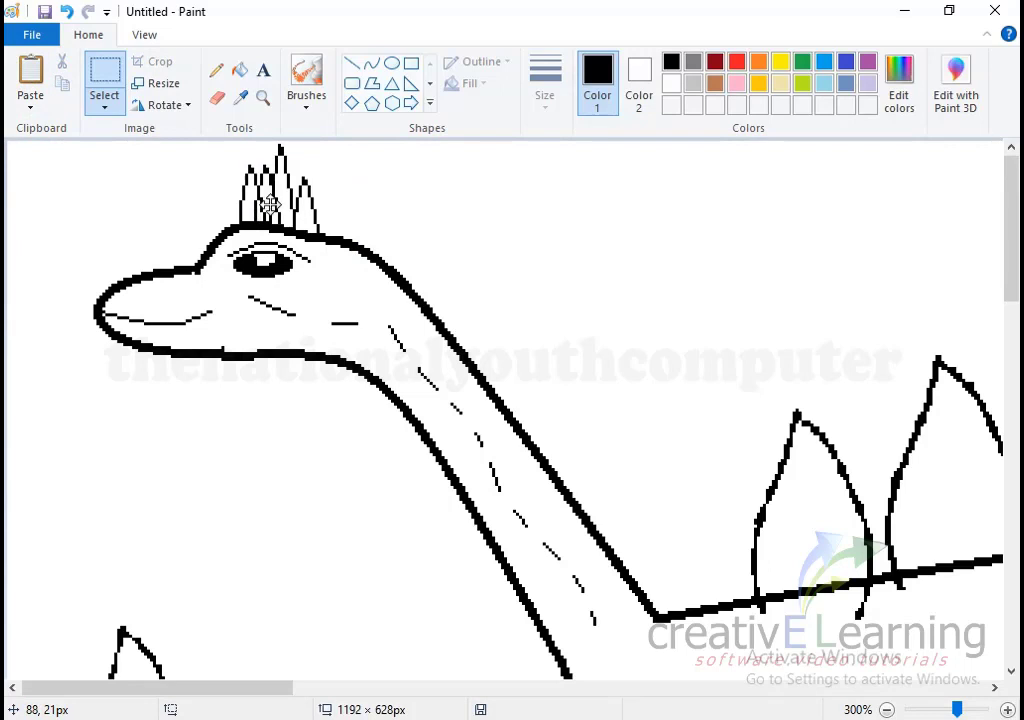
mouse_move(270, 205)
mouse_down()
mouse_move(312, 205)
mouse_move(329, 217)
mouse_up()
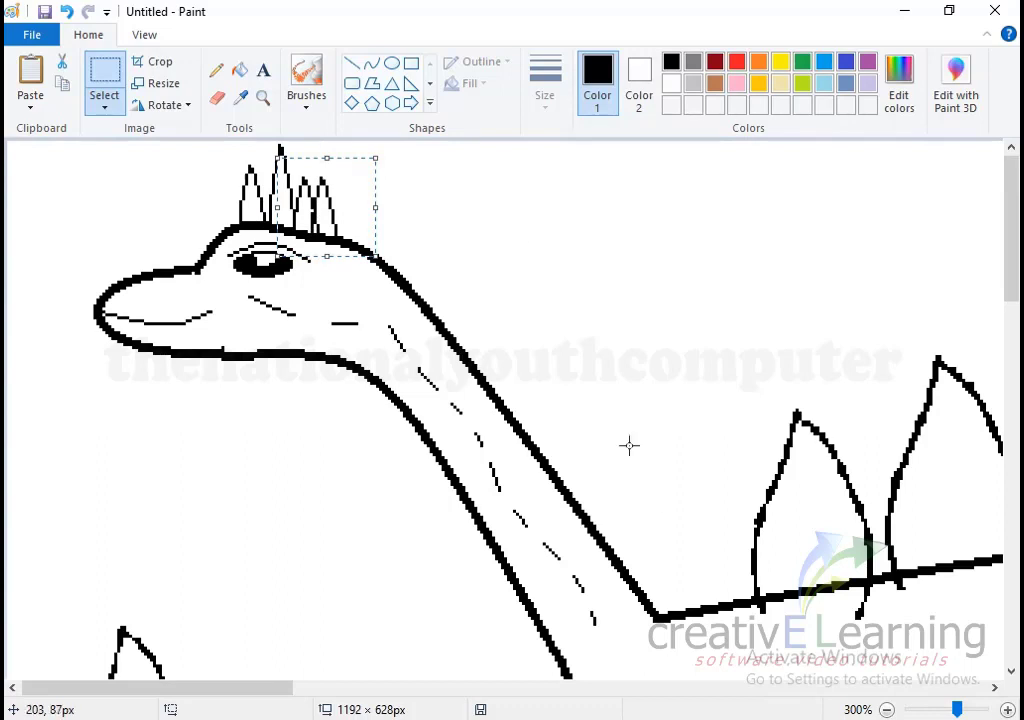
Step: Zoom out and erase the stray leaf shapes at the upper right and left
click(887, 709)
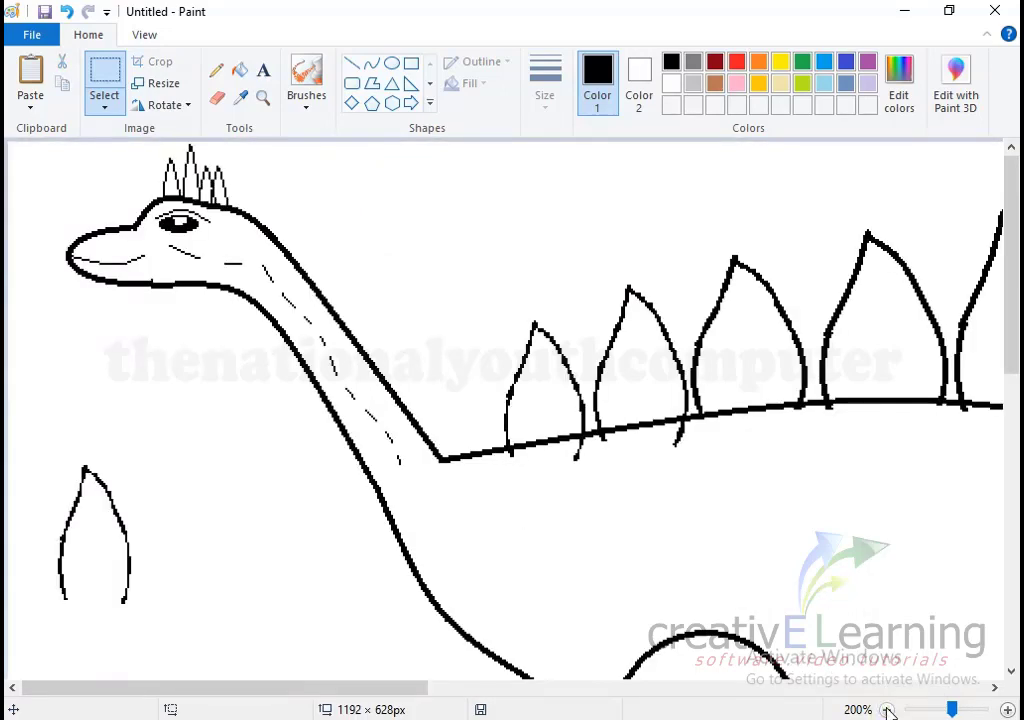
click(217, 98)
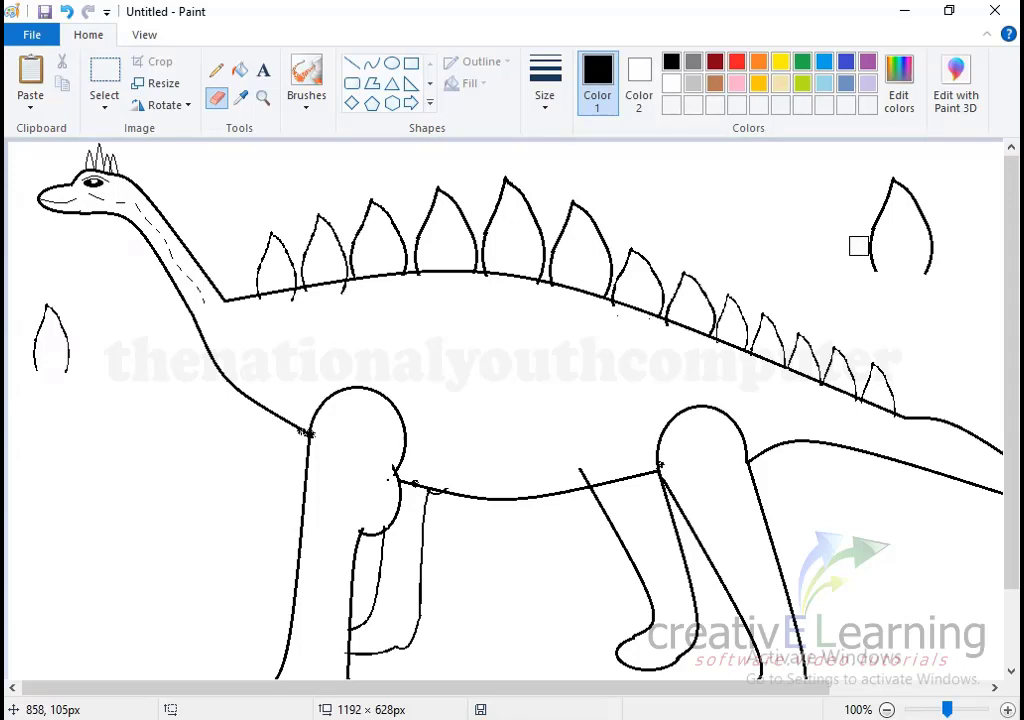
mouse_move(858, 245)
mouse_down()
mouse_move(896, 187)
mouse_move(926, 226)
mouse_move(928, 265)
mouse_move(873, 254)
mouse_up()
mouse_move(14, 366)
mouse_down()
mouse_move(46, 338)
mouse_move(25, 305)
mouse_move(31, 358)
mouse_move(61, 360)
mouse_up()
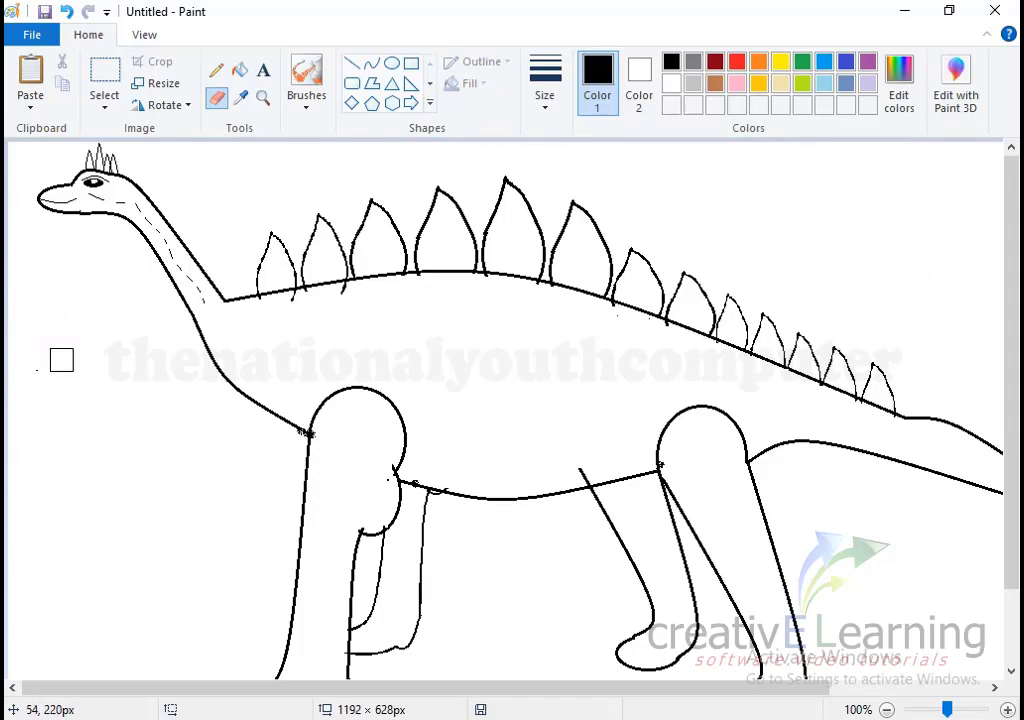
click(371, 63)
Step: Draw a thin sagging belly line between the front and back legs
click(545, 98)
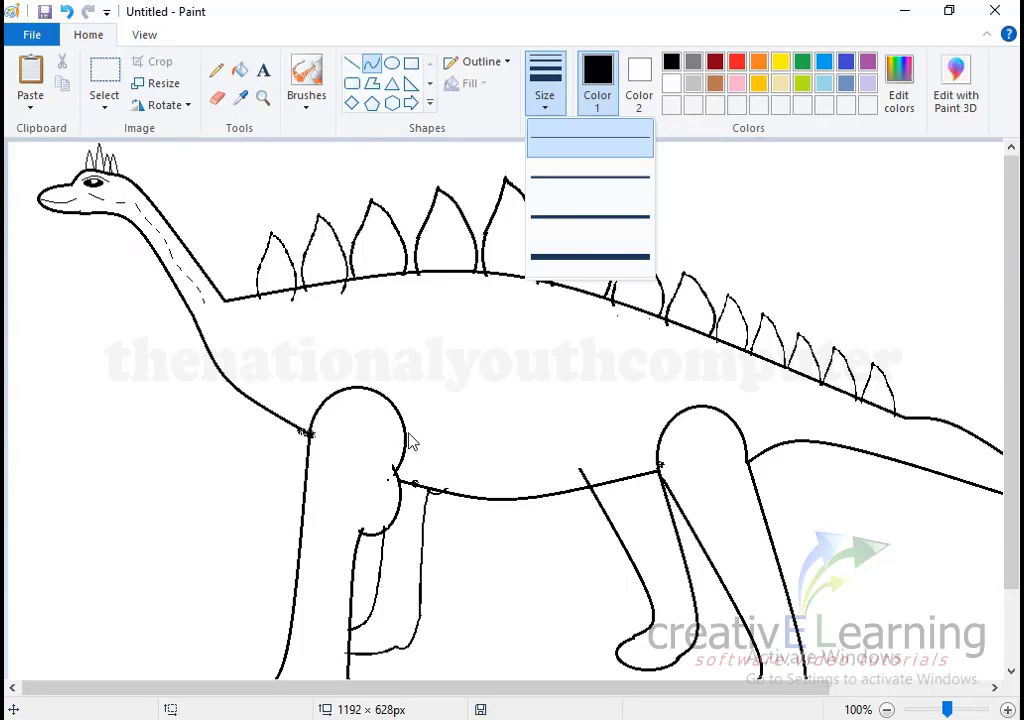
click(427, 360)
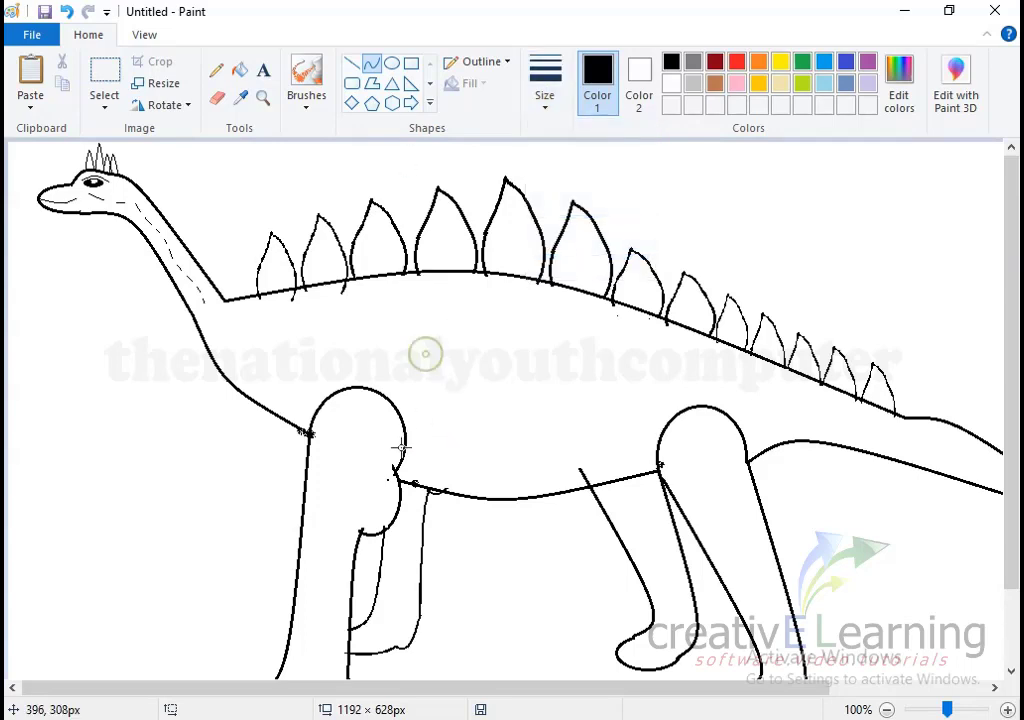
mouse_move(406, 437)
mouse_down()
mouse_move(631, 441)
mouse_move(665, 428)
mouse_up()
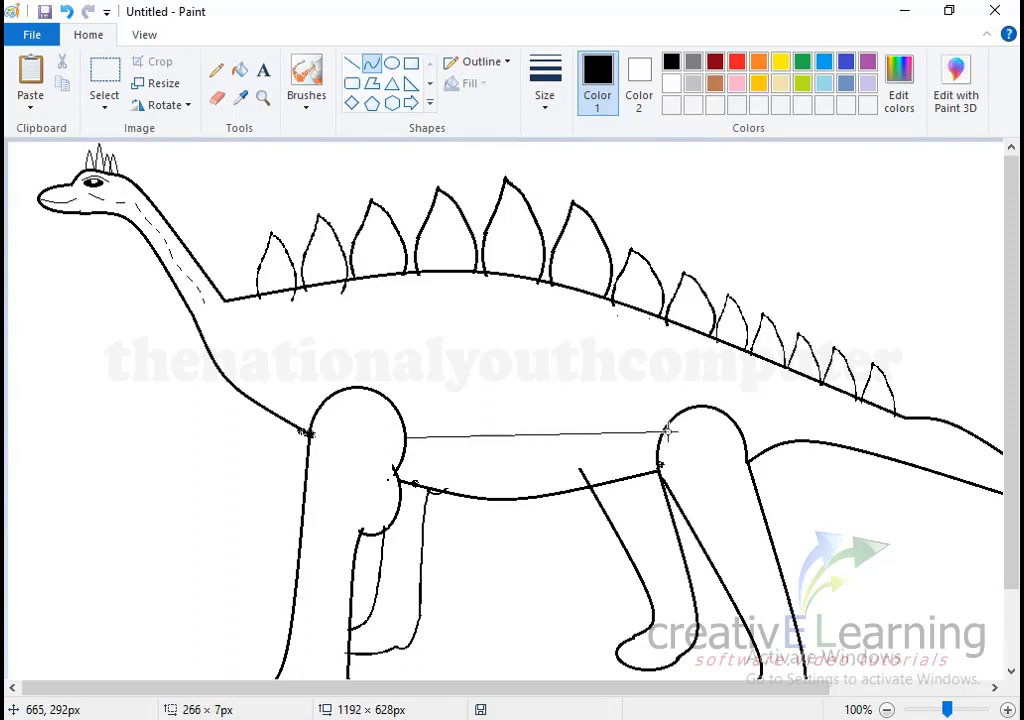
drag(533, 449, 526, 465)
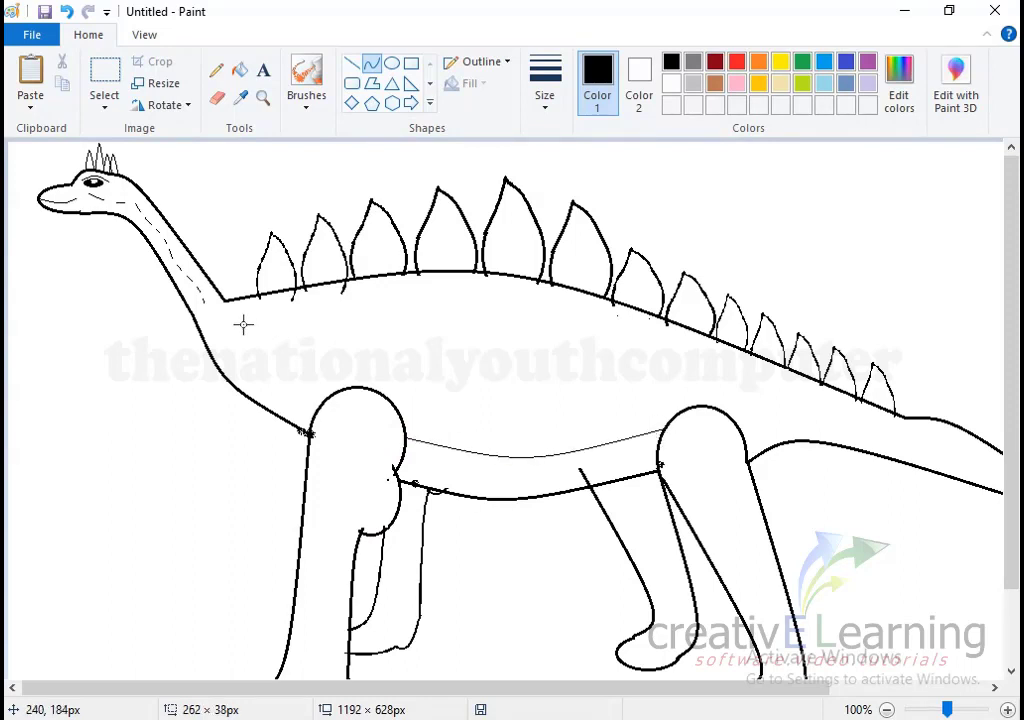
mouse_move(196, 321)
mouse_down()
mouse_move(228, 341)
mouse_move(326, 342)
mouse_move(430, 382)
mouse_move(443, 395)
mouse_move(449, 449)
mouse_move(475, 460)
mouse_move(496, 458)
mouse_move(494, 446)
mouse_up()
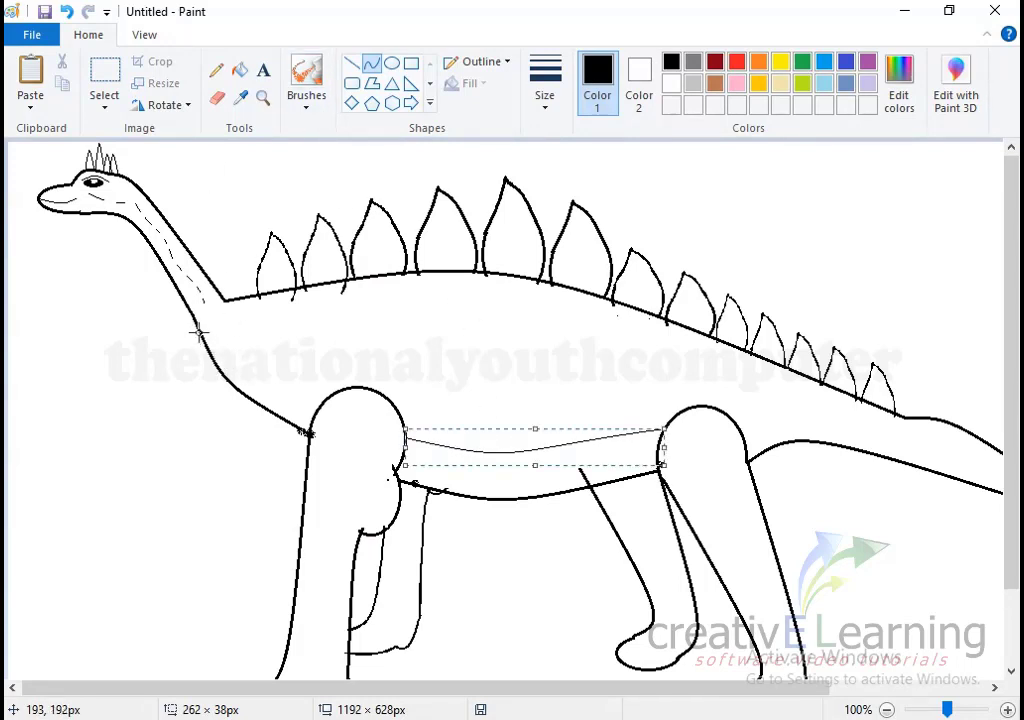
Step: Draw curved lines under the neck and beneath the back from neck base to tail
mouse_move(198, 332)
mouse_down()
mouse_move(268, 374)
mouse_move(345, 389)
mouse_up()
drag(274, 376, 270, 391)
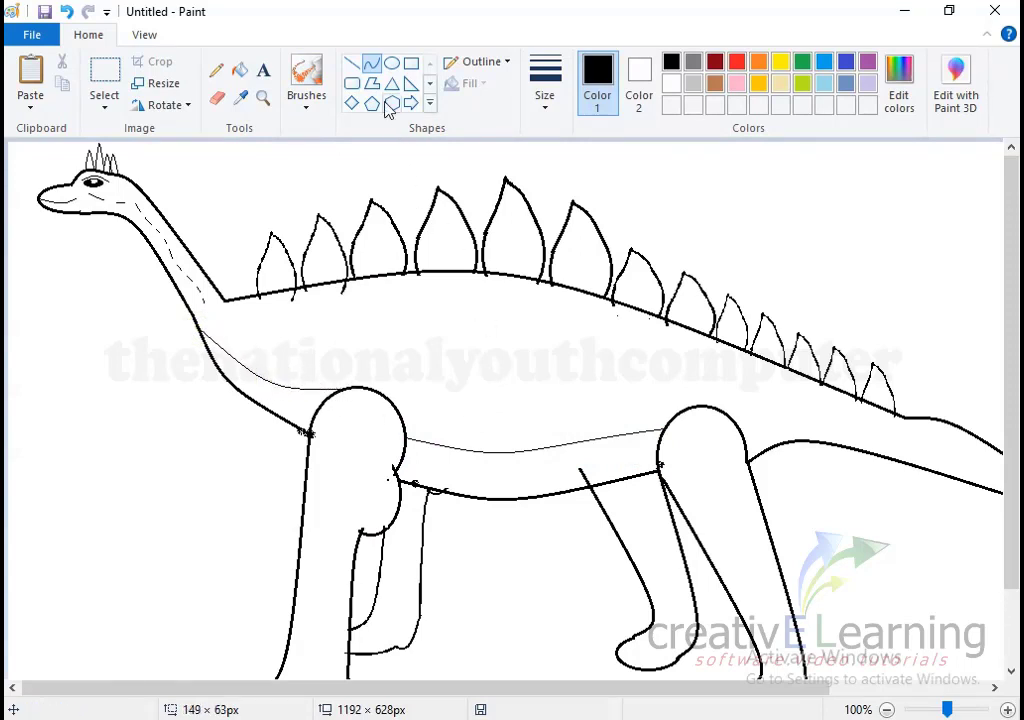
click(352, 63)
click(371, 65)
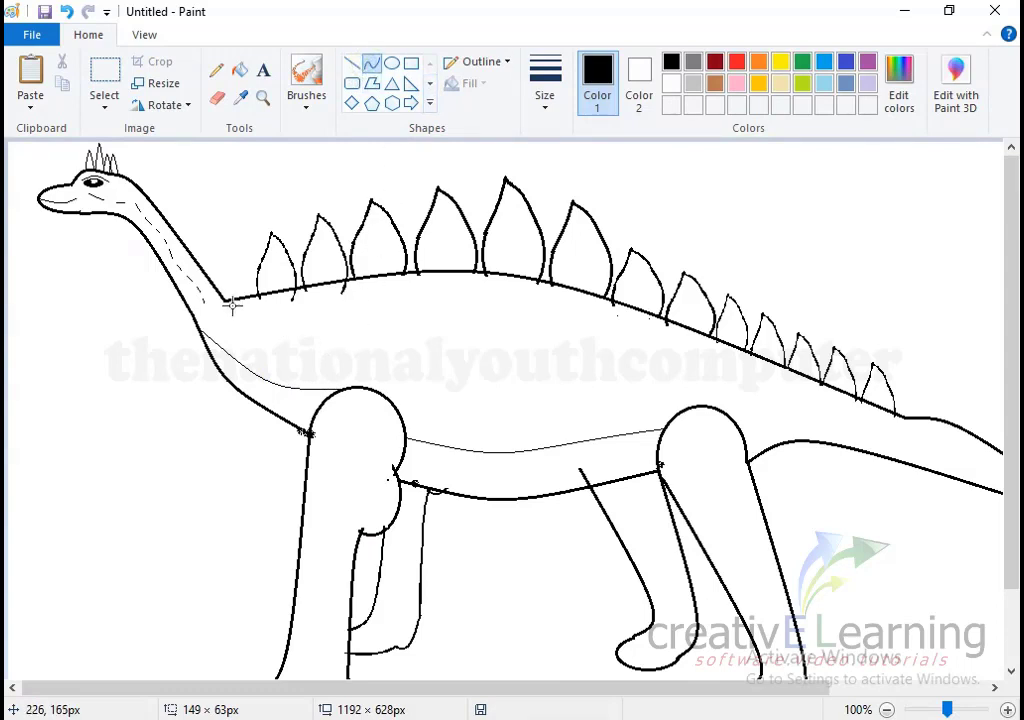
mouse_move(223, 301)
mouse_down()
mouse_move(676, 349)
mouse_move(898, 417)
mouse_up()
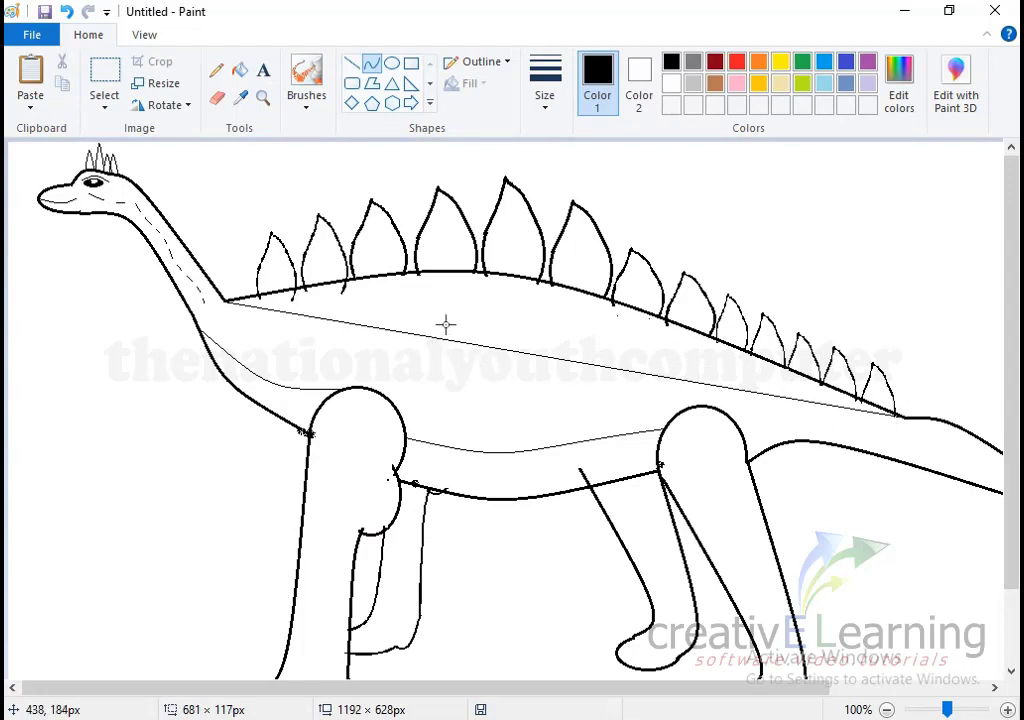
mouse_move(446, 324)
mouse_down()
mouse_move(472, 322)
mouse_move(507, 298)
mouse_move(544, 304)
mouse_up()
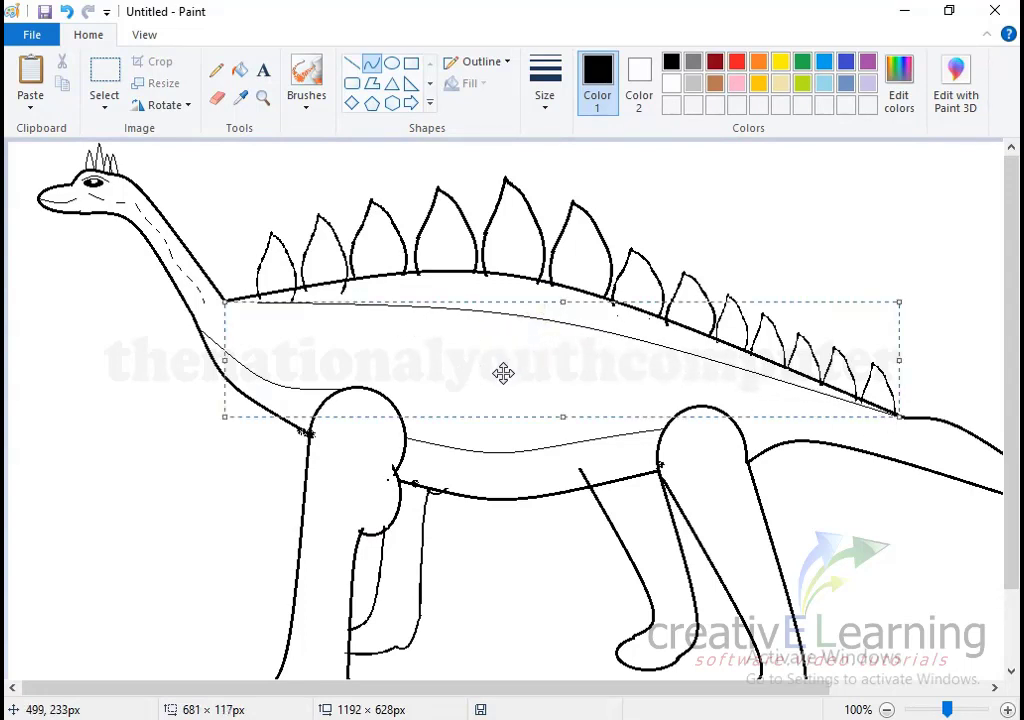
click(816, 270)
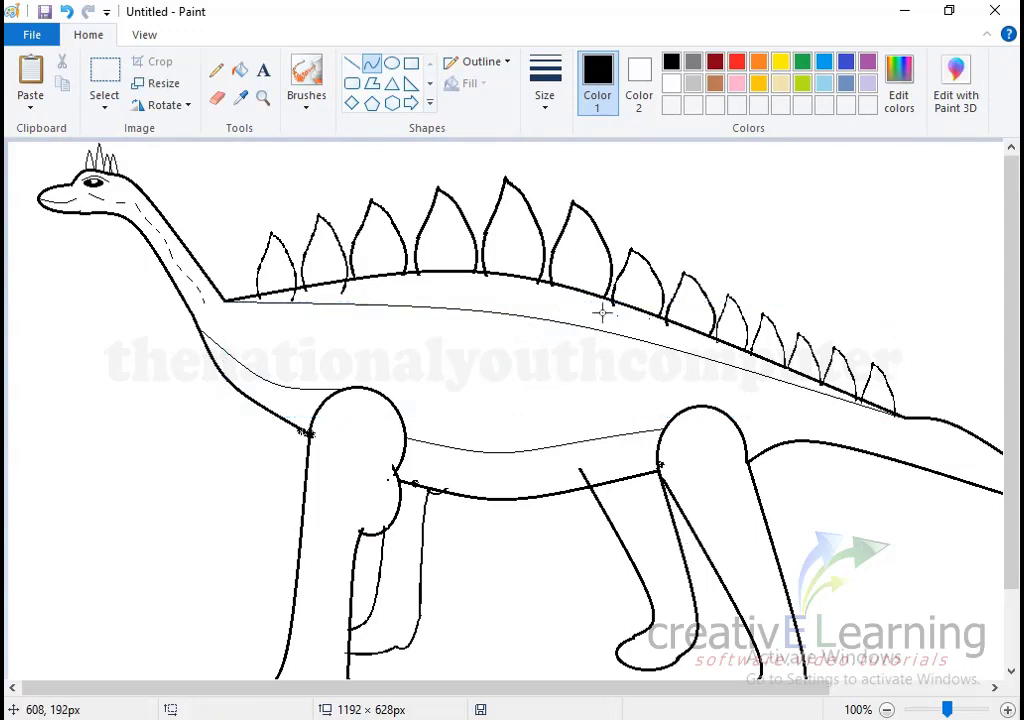
Step: Fill the band under the back black, after trying grey and an undone dark red
click(694, 62)
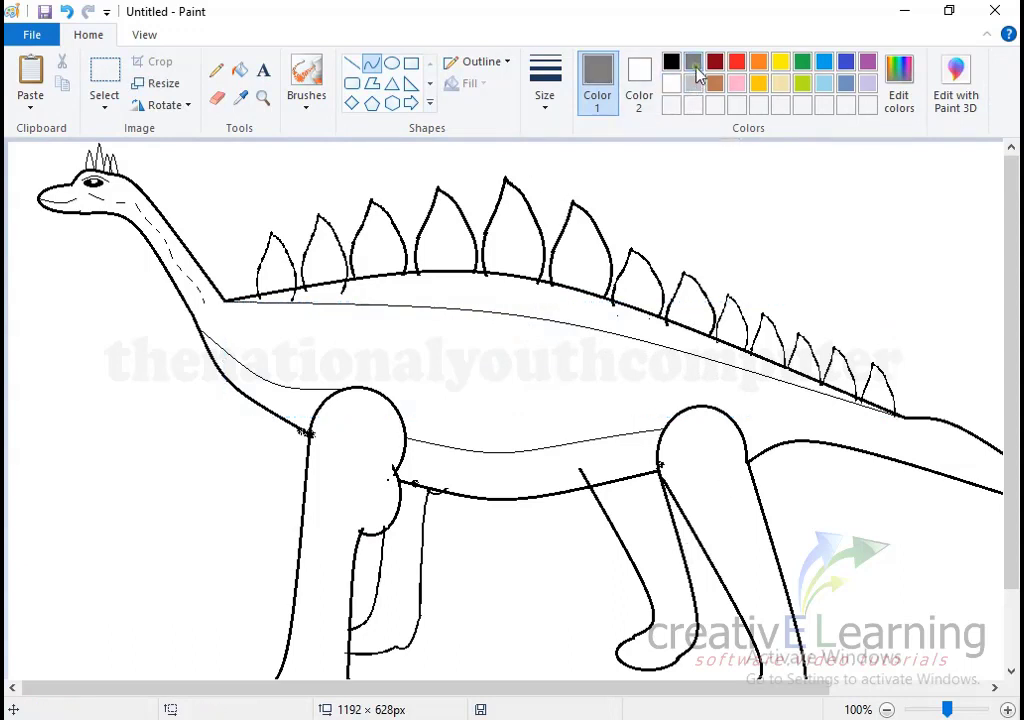
click(240, 69)
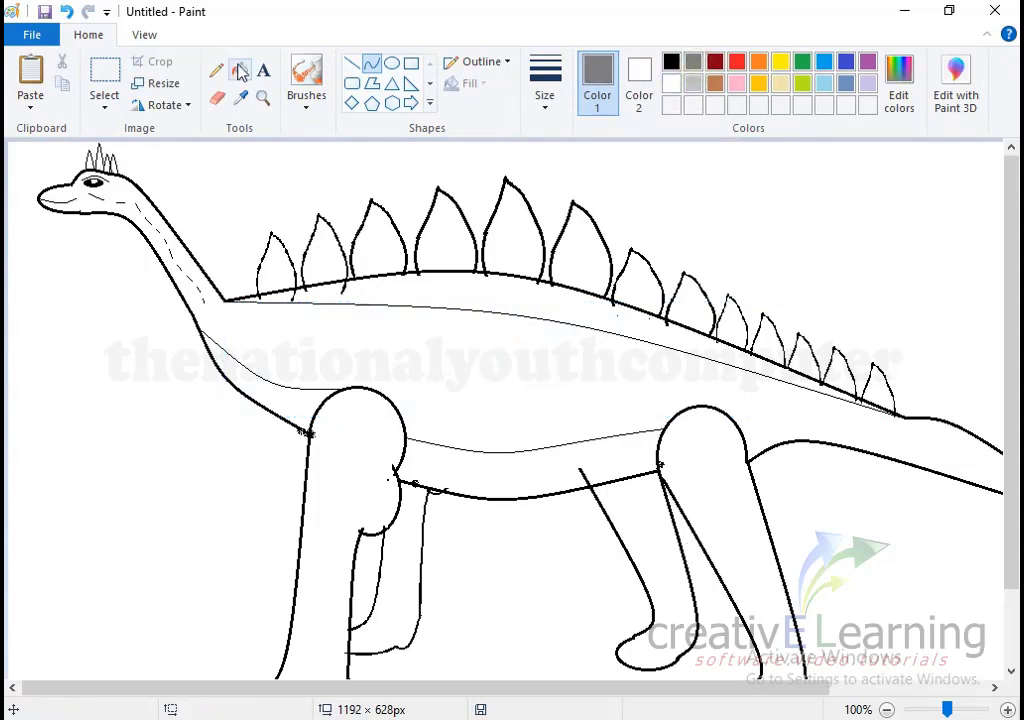
click(473, 298)
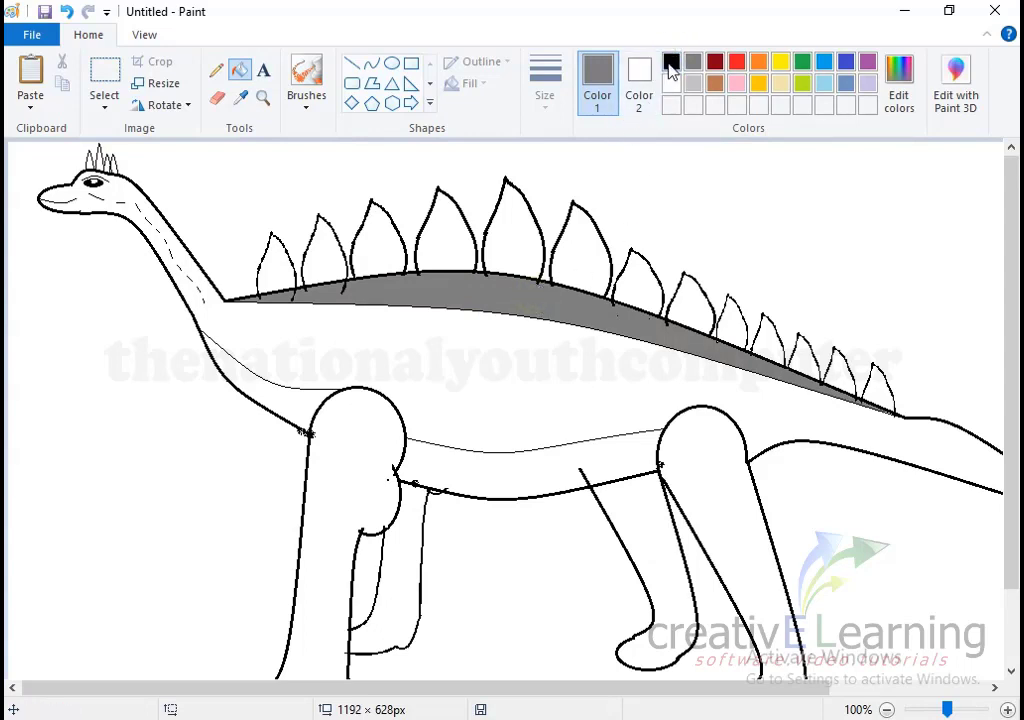
click(671, 62)
click(551, 299)
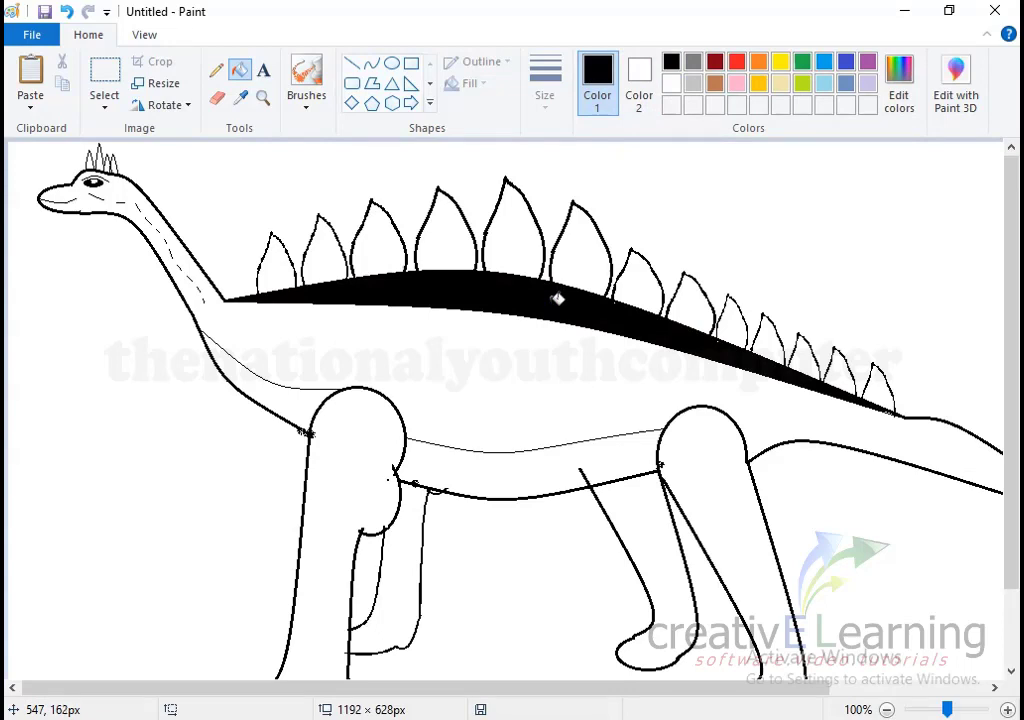
click(716, 62)
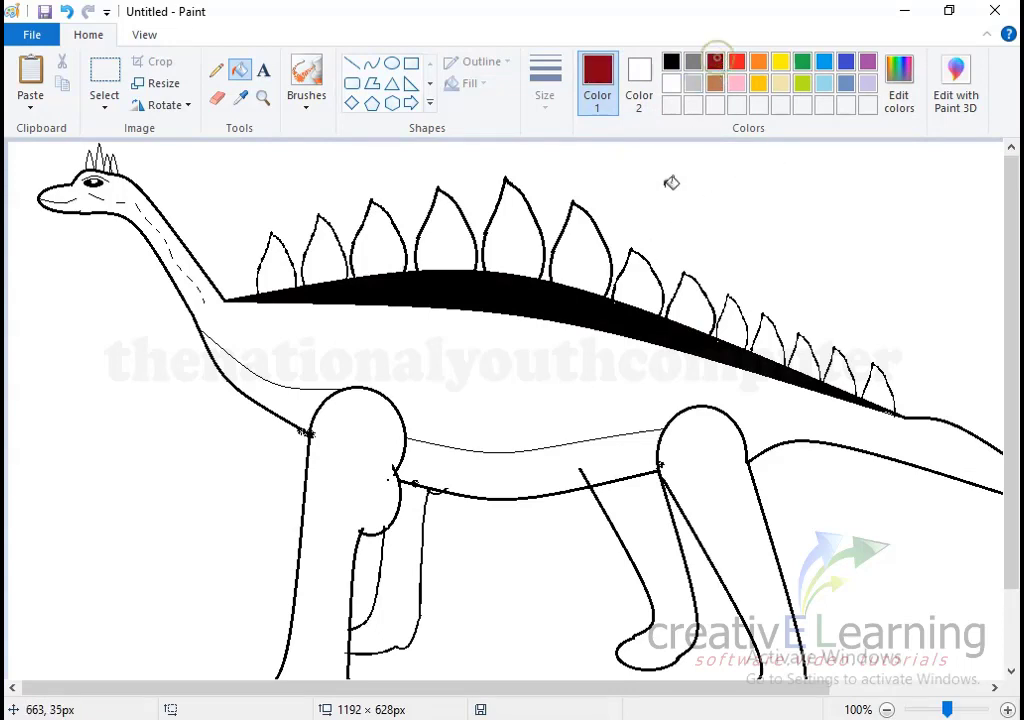
click(551, 298)
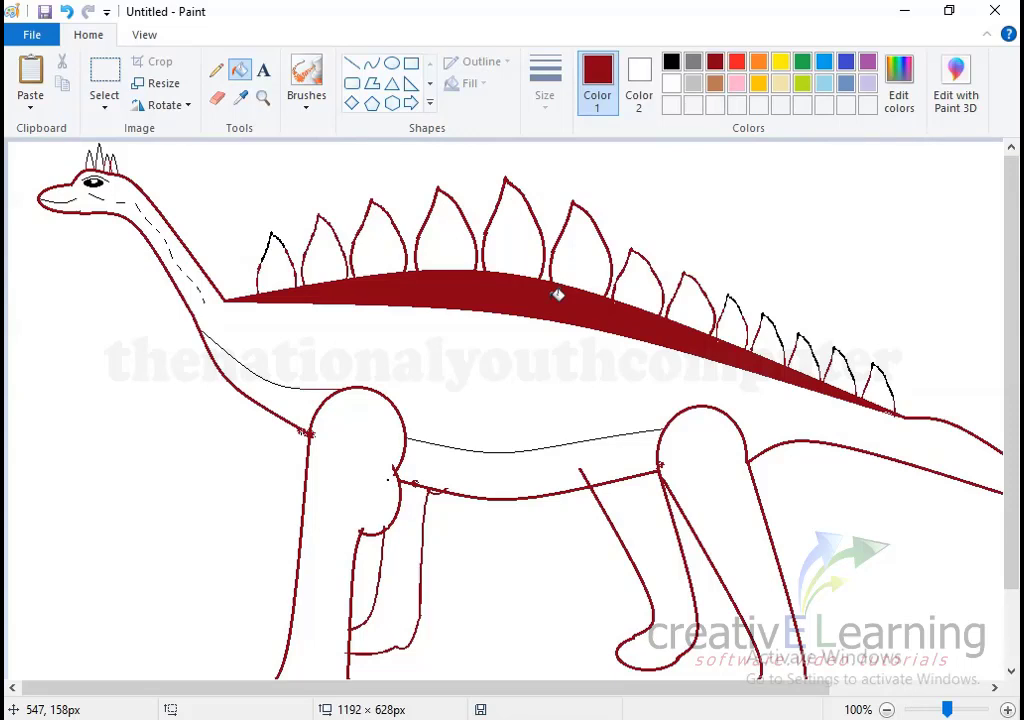
key(ctrl+z)
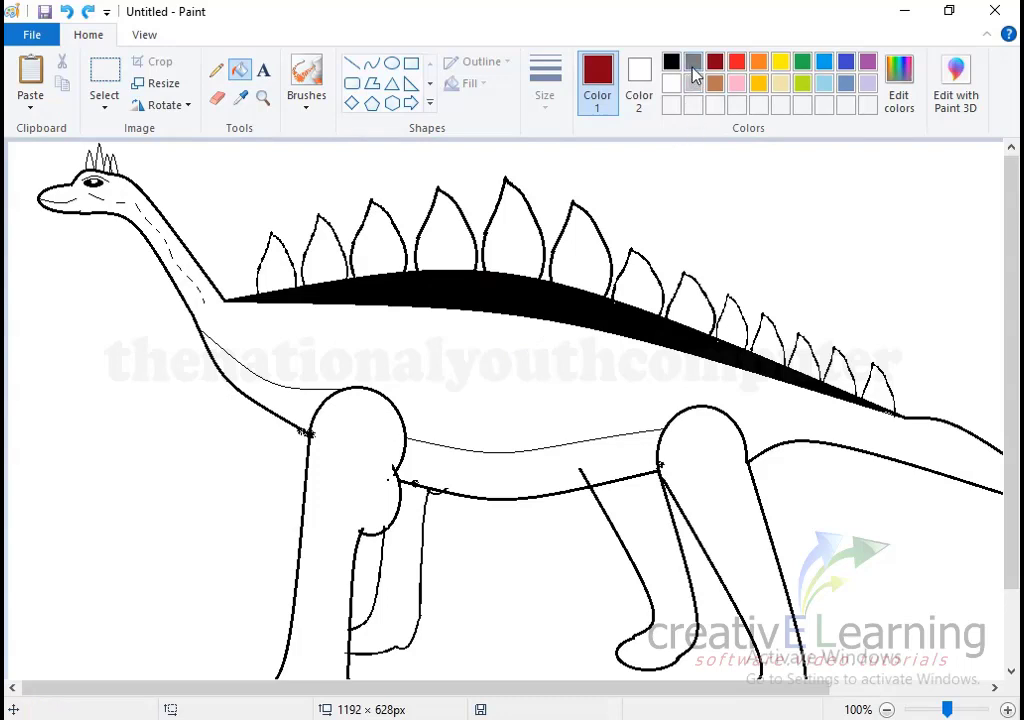
Step: Fill the belly between the legs and the neck underside grey, then zoom out to 50%
click(693, 64)
click(545, 456)
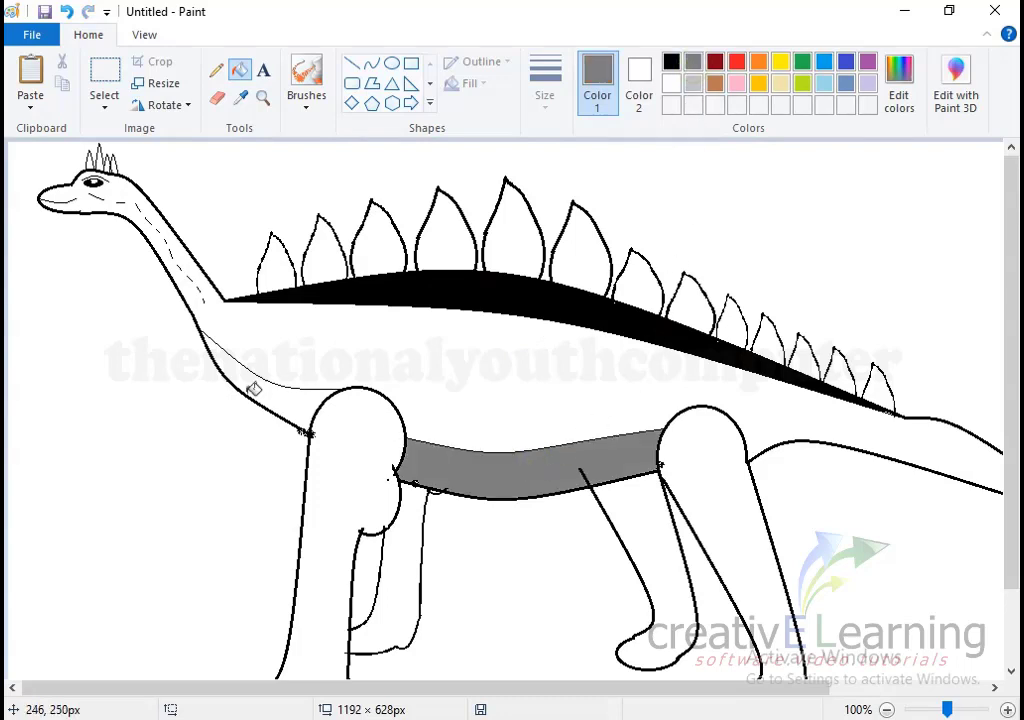
click(280, 392)
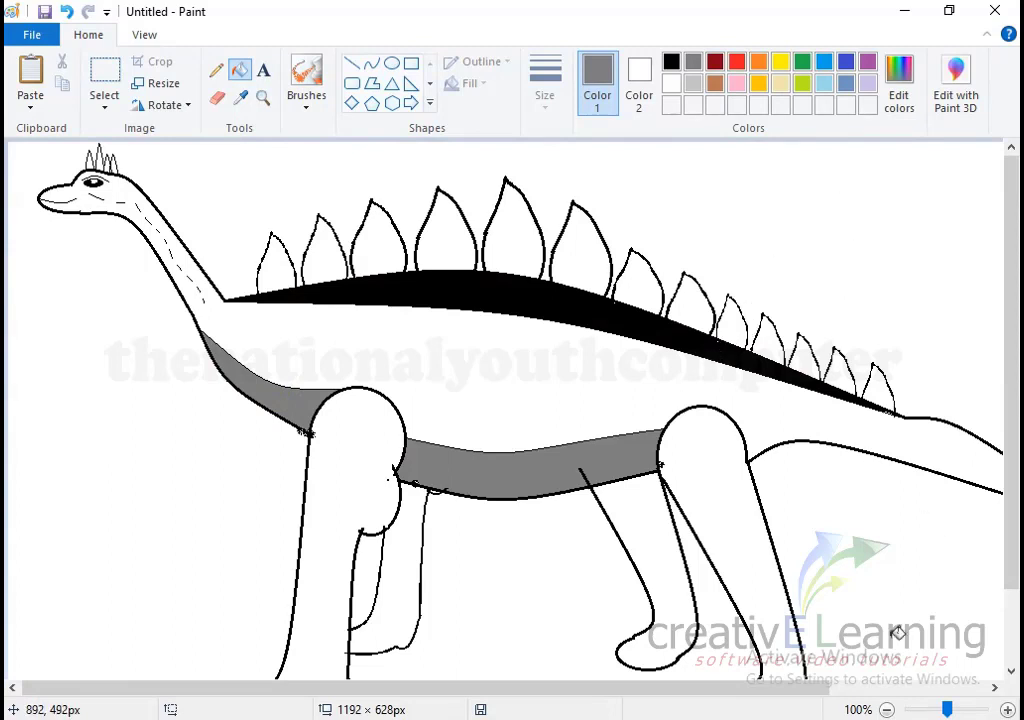
click(887, 709)
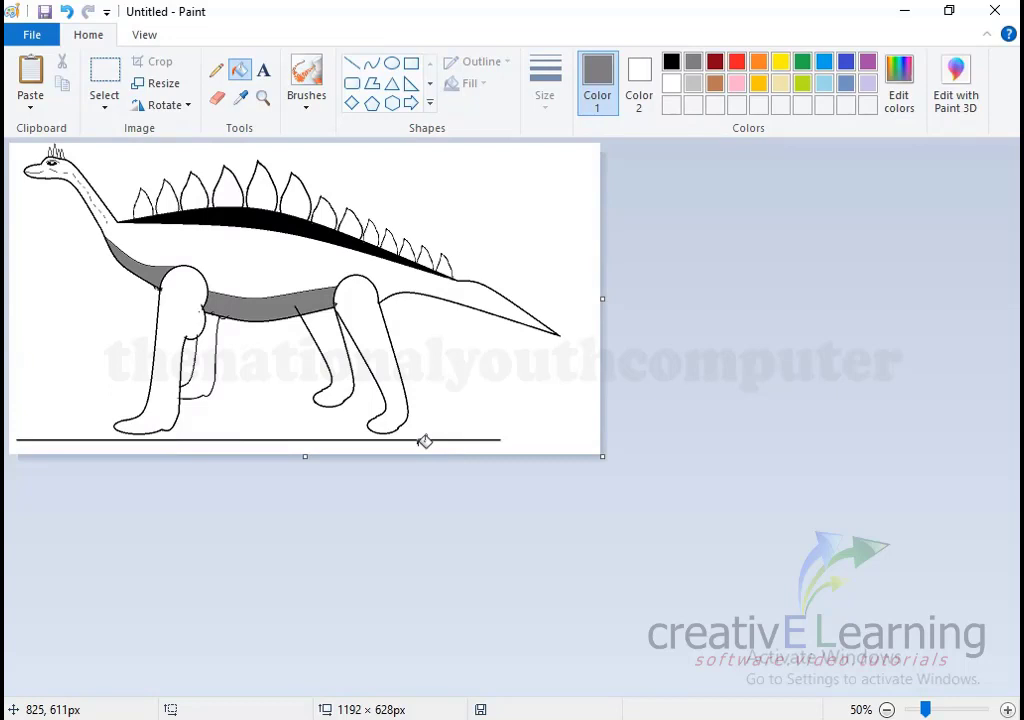
Step: Draw a curve across the front foot, undoing a stray pencil stroke
click(373, 66)
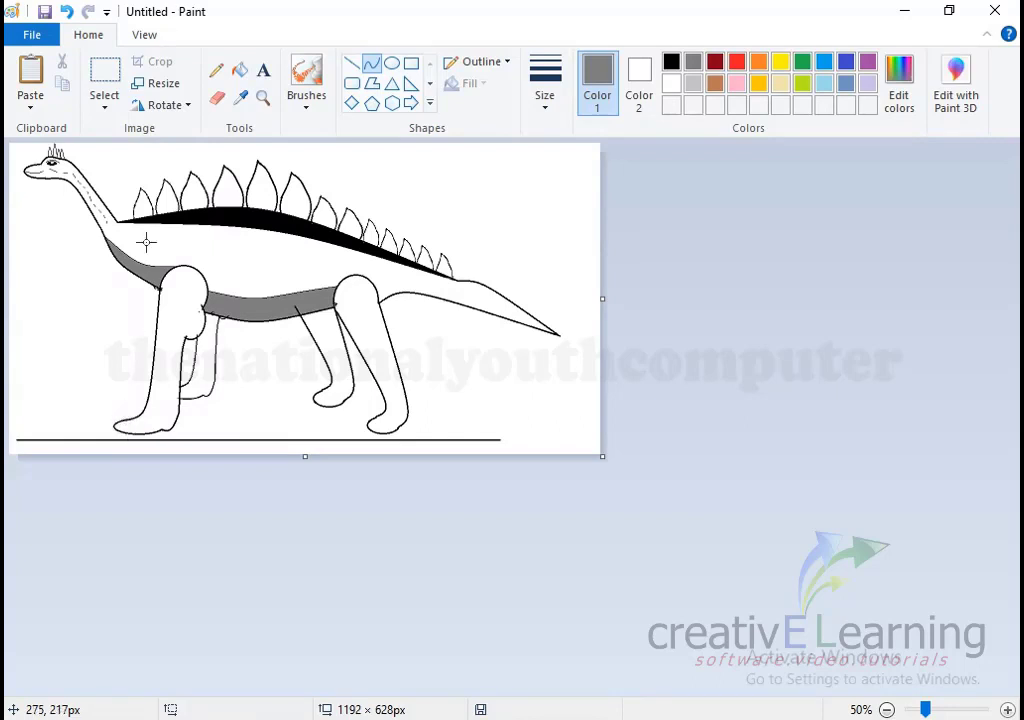
click(216, 70)
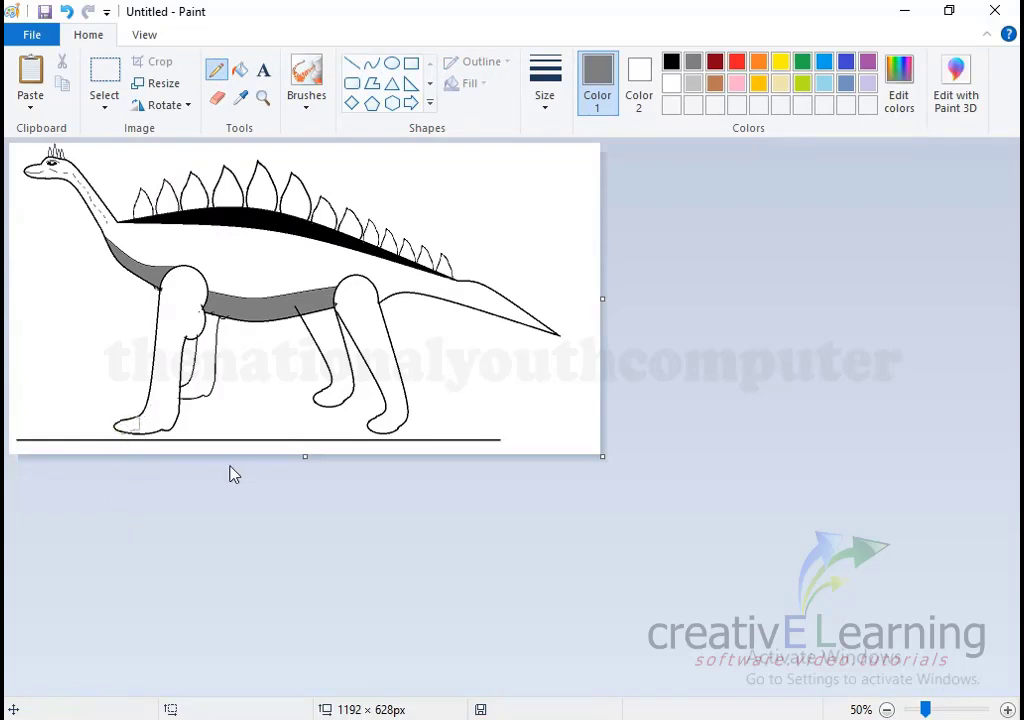
key(ctrl+z)
click(372, 63)
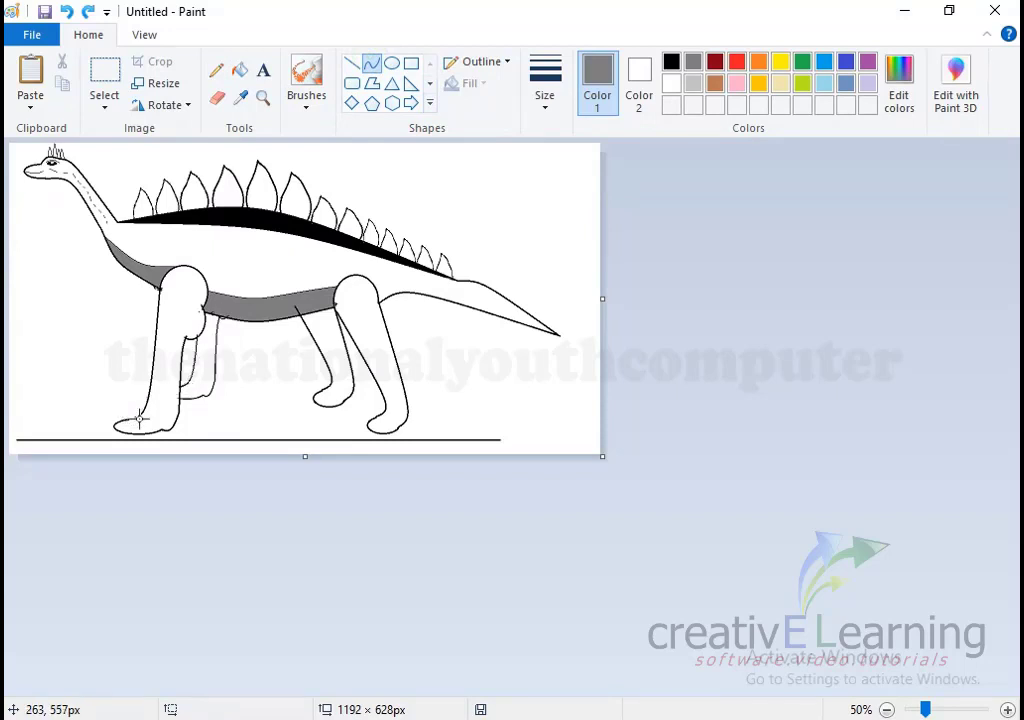
drag(139, 418, 153, 434)
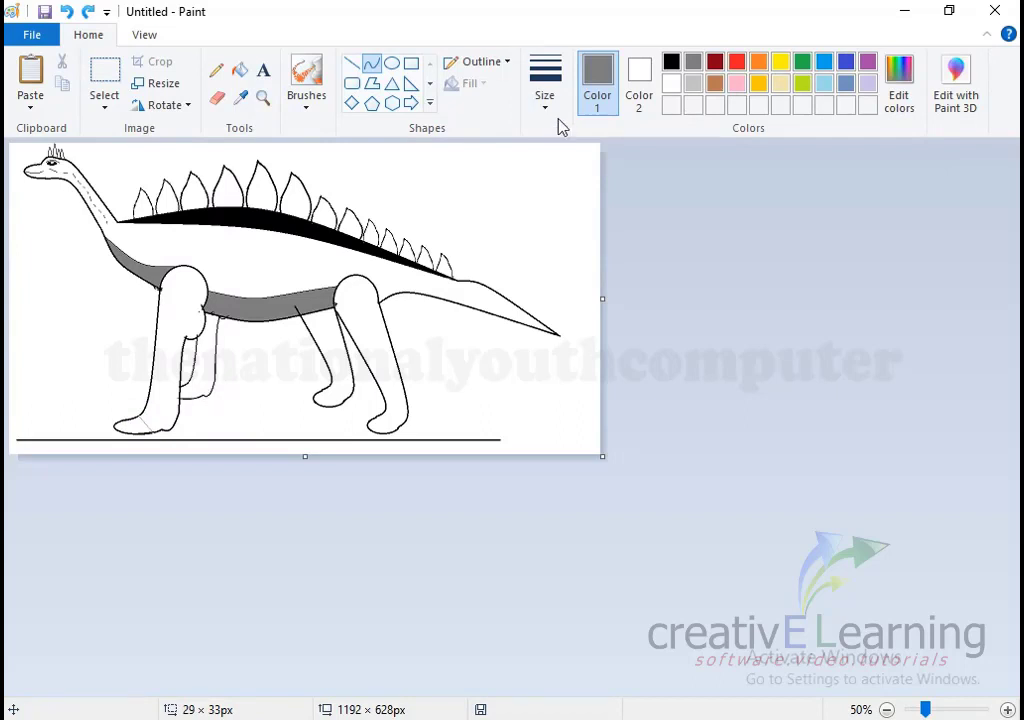
Step: Switch to a thinner line and draw a curve across the middle foot, undoing a stray curve
click(544, 92)
click(557, 188)
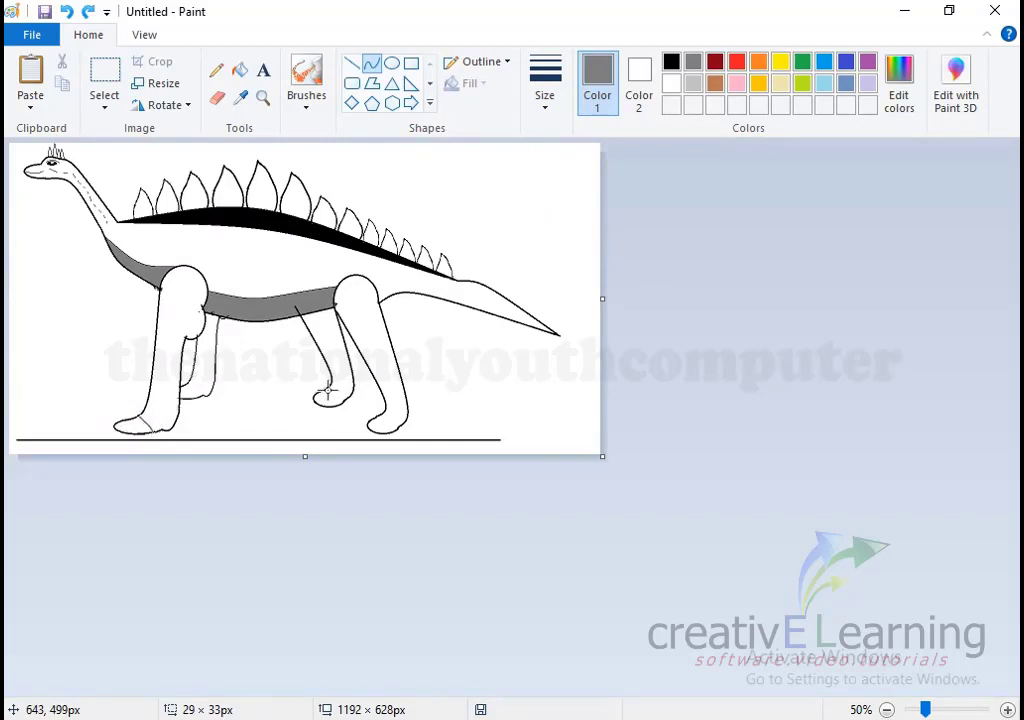
drag(322, 392, 139, 433)
drag(200, 420, 241, 403)
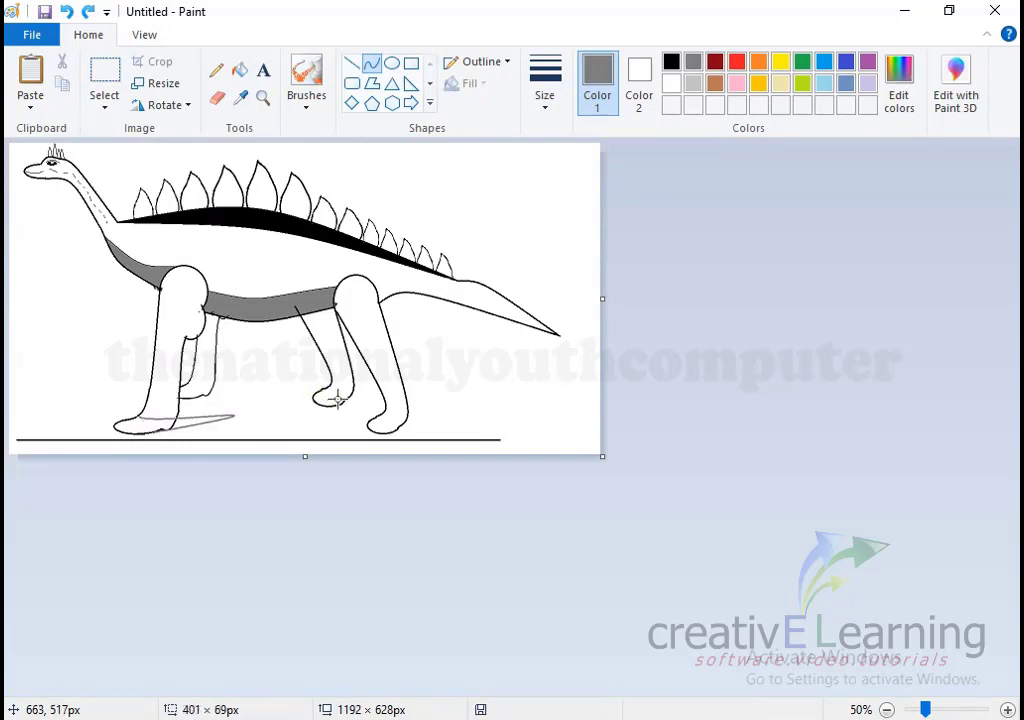
click(239, 404)
key(ctrl+z)
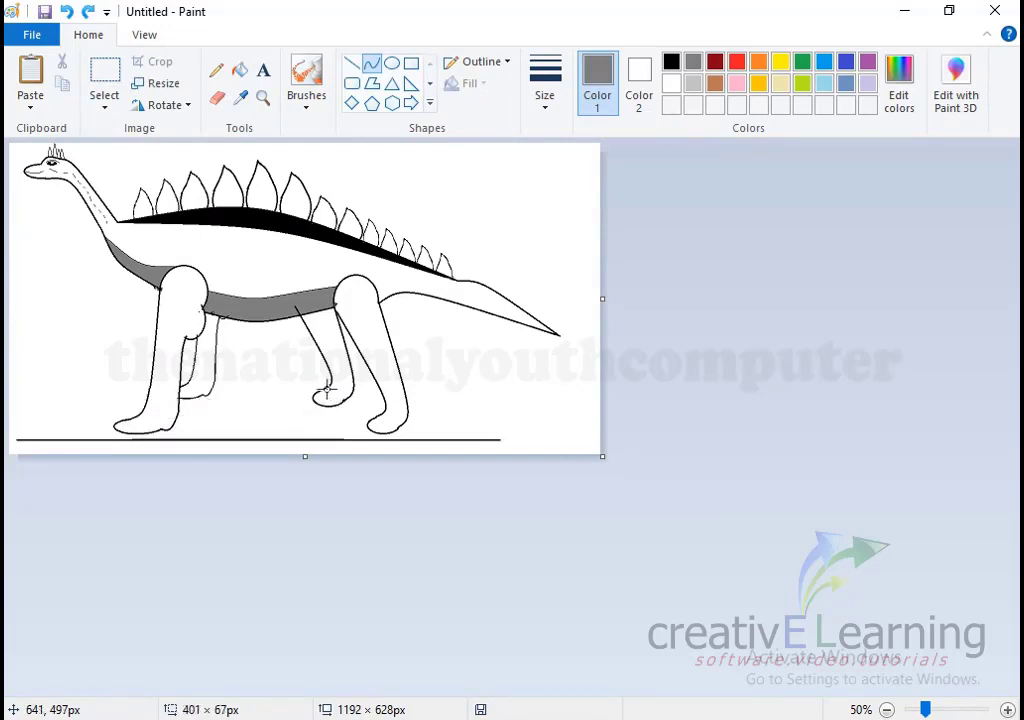
drag(323, 392, 338, 394)
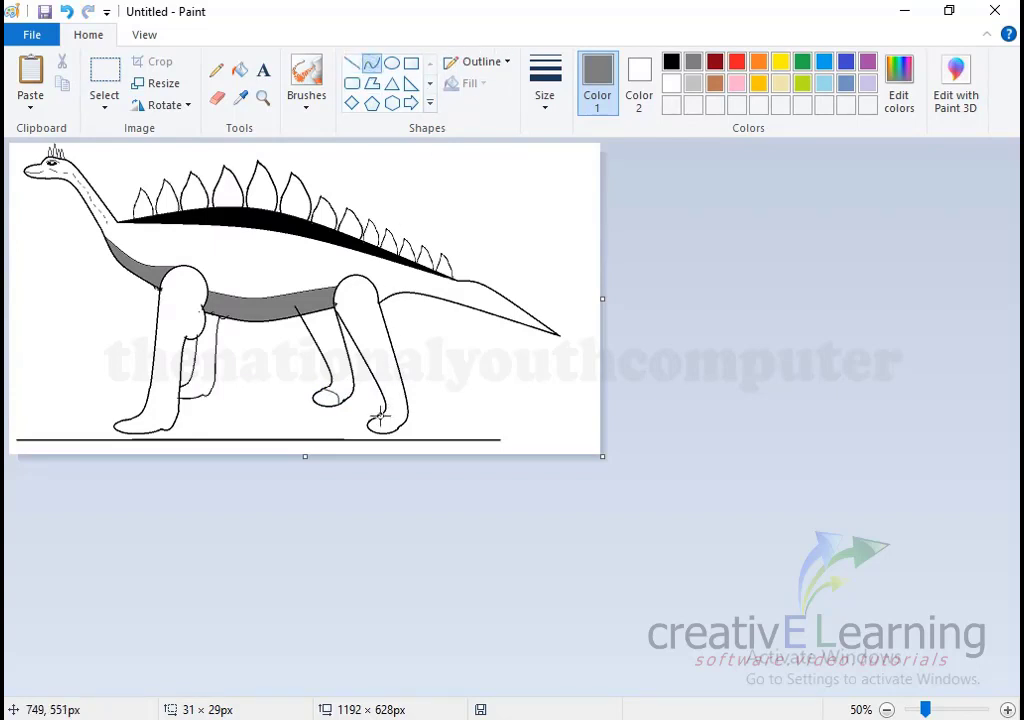
Step: Draw curves across the rear foot and left front foot, undoing a stray long curve
drag(380, 417, 398, 429)
drag(398, 429, 394, 415)
mouse_move(137, 418)
mouse_down()
mouse_move(388, 427)
mouse_move(432, 412)
mouse_up()
click(430, 414)
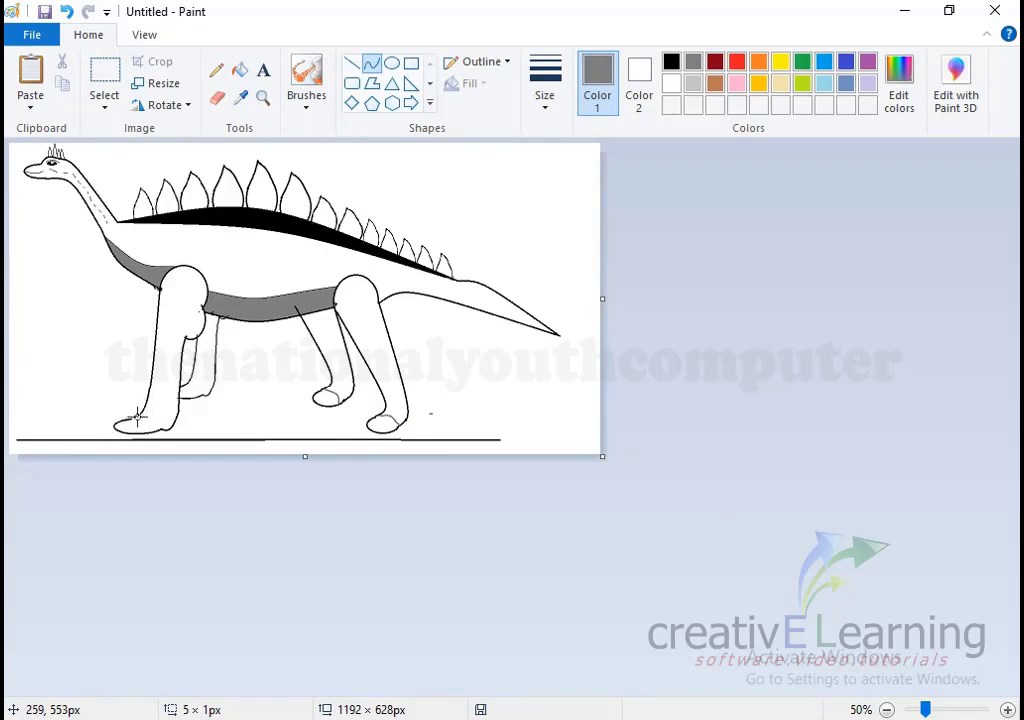
click(138, 418)
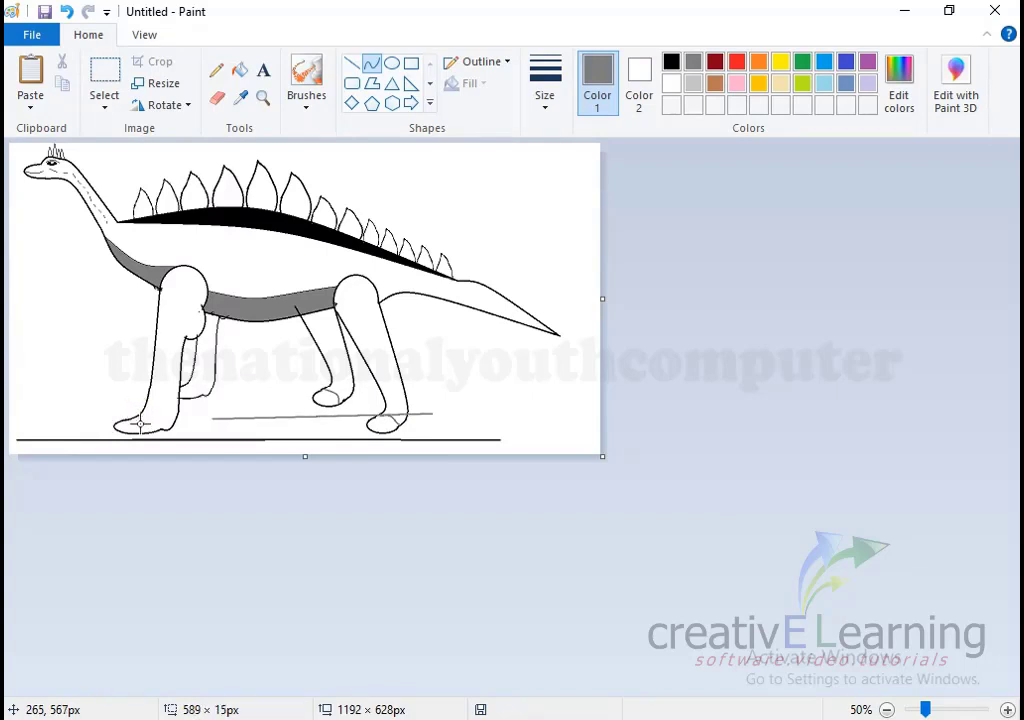
key(ctrl+z)
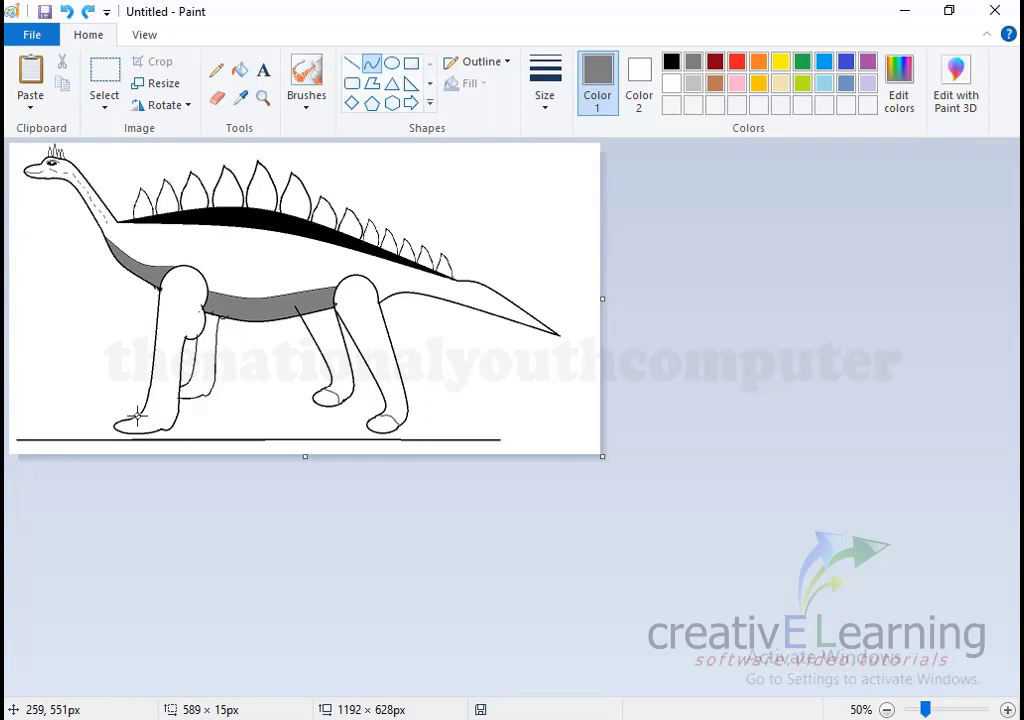
drag(138, 418, 155, 431)
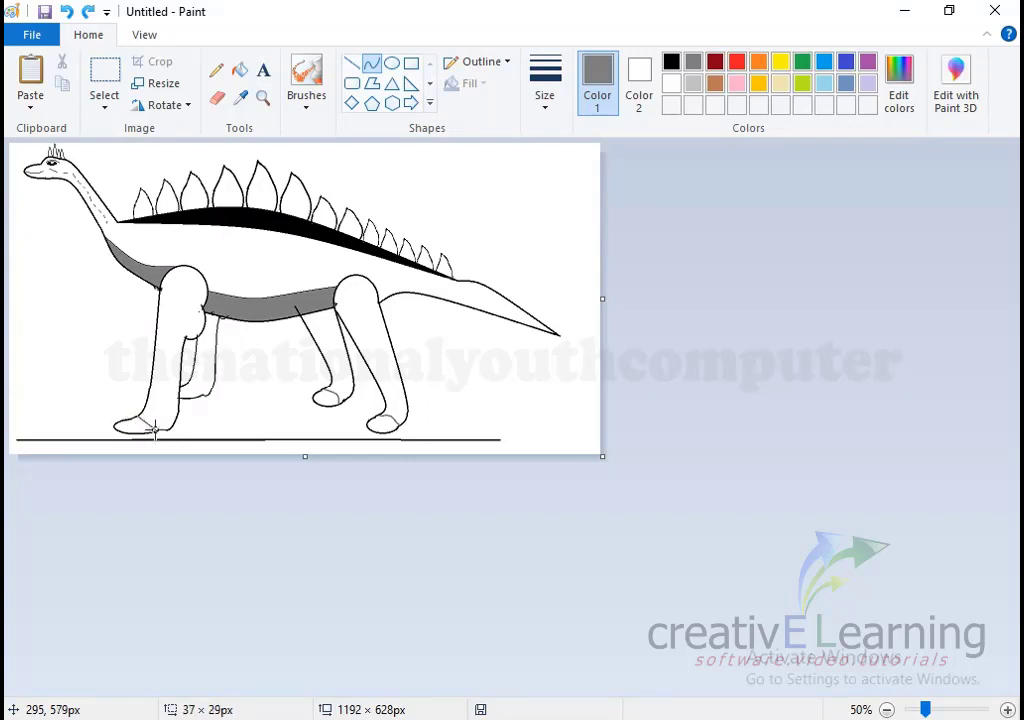
drag(151, 413, 151, 420)
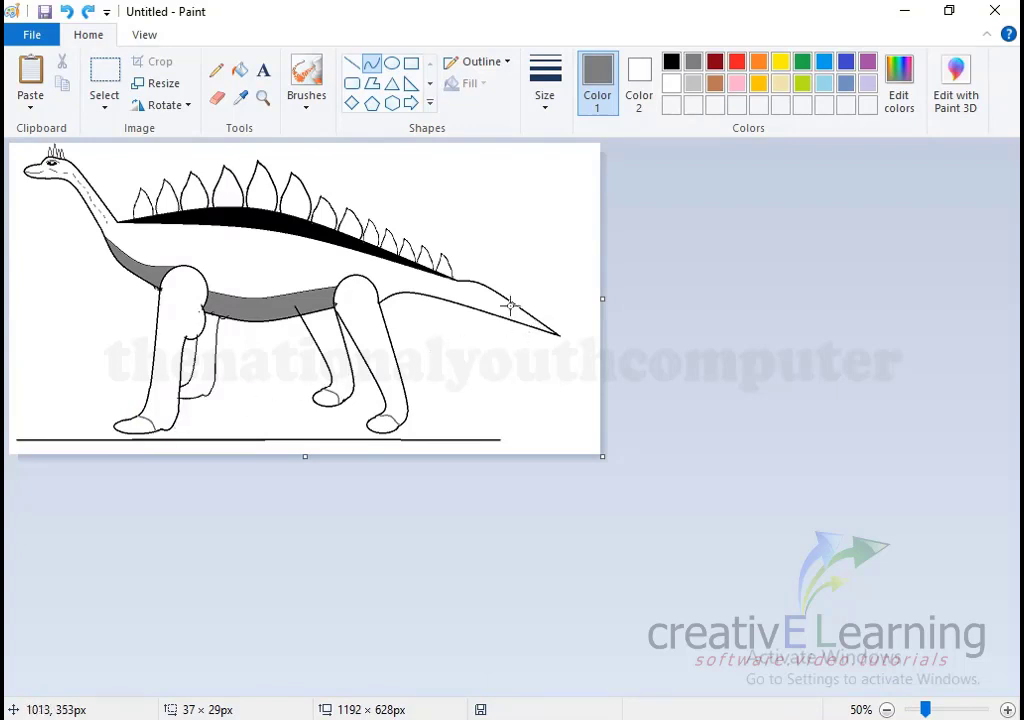
Step: Draw a line along the tail with the thinnest line size to split its underside
click(372, 68)
click(533, 105)
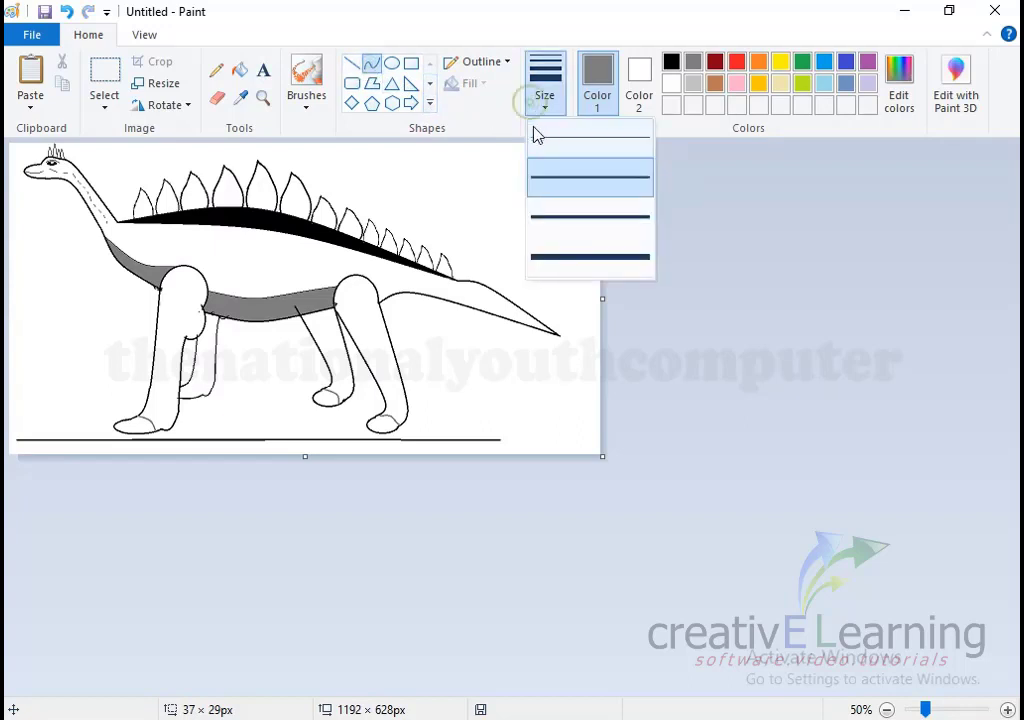
click(540, 137)
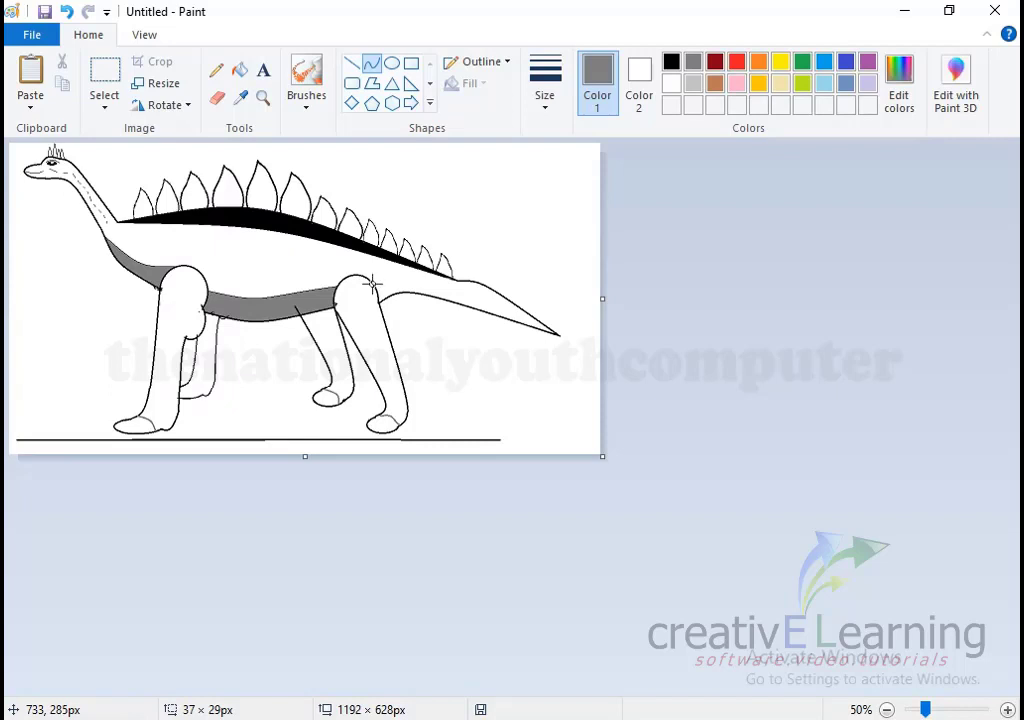
mouse_move(372, 285)
mouse_down()
mouse_move(462, 295)
mouse_move(536, 322)
mouse_move(442, 286)
mouse_up()
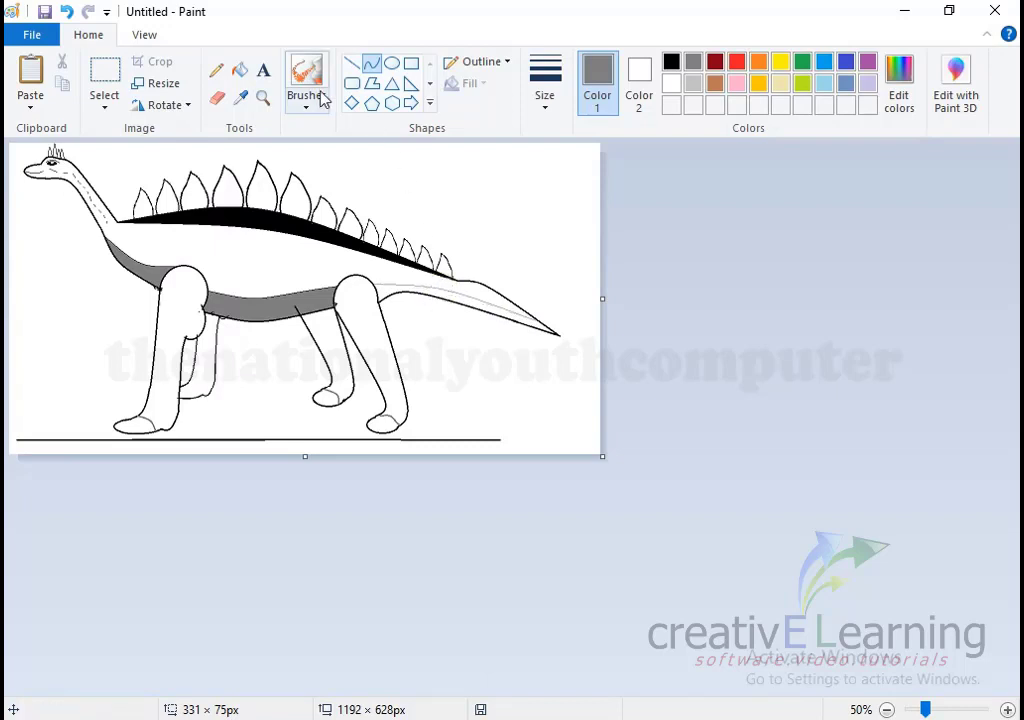
click(240, 69)
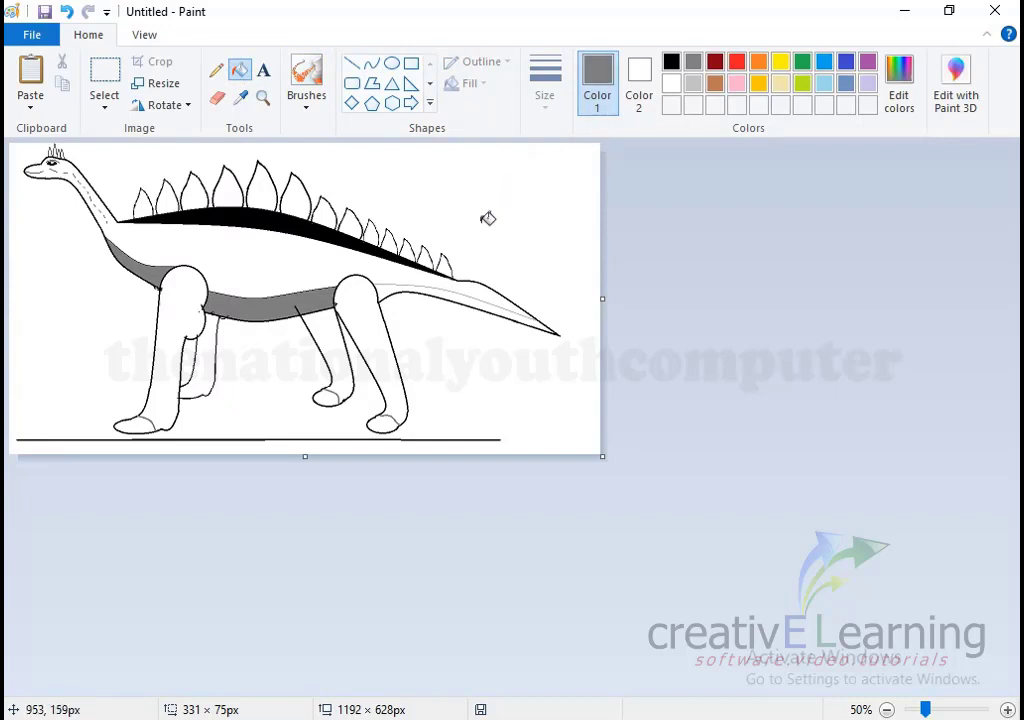
Step: Fill the tail underside grey and the three visible feet black
click(388, 289)
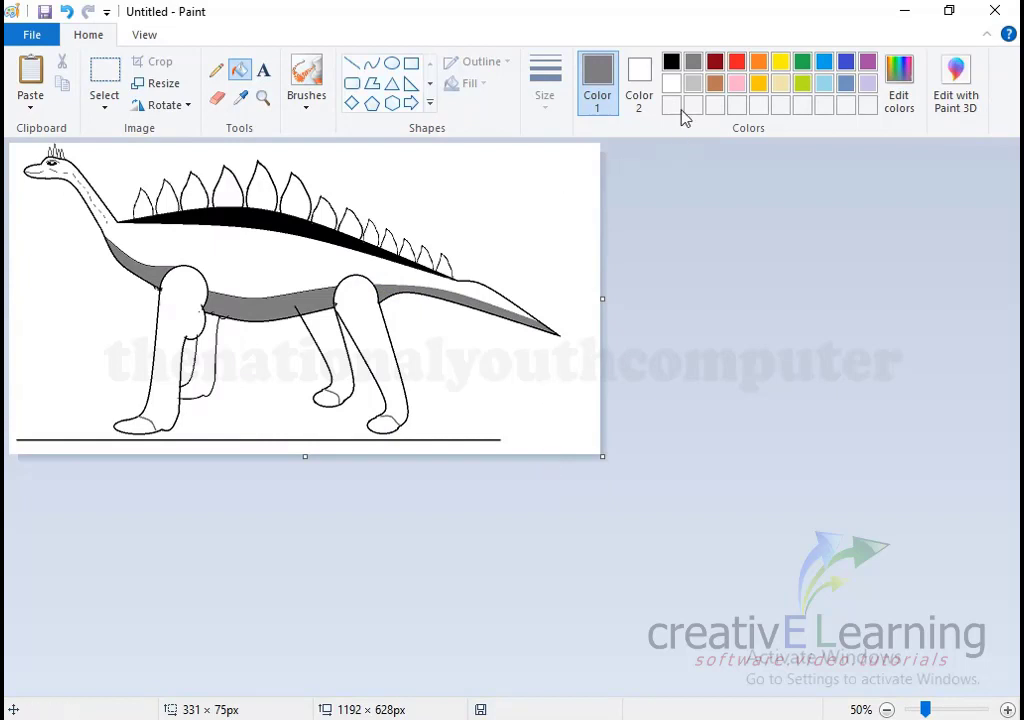
click(671, 63)
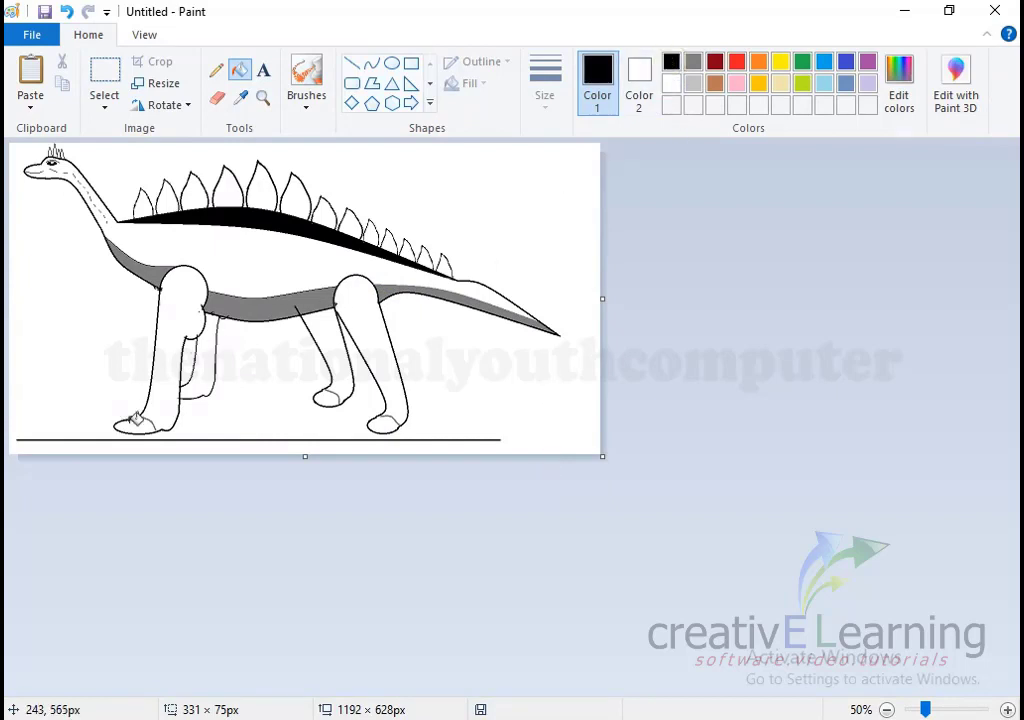
click(131, 426)
click(326, 398)
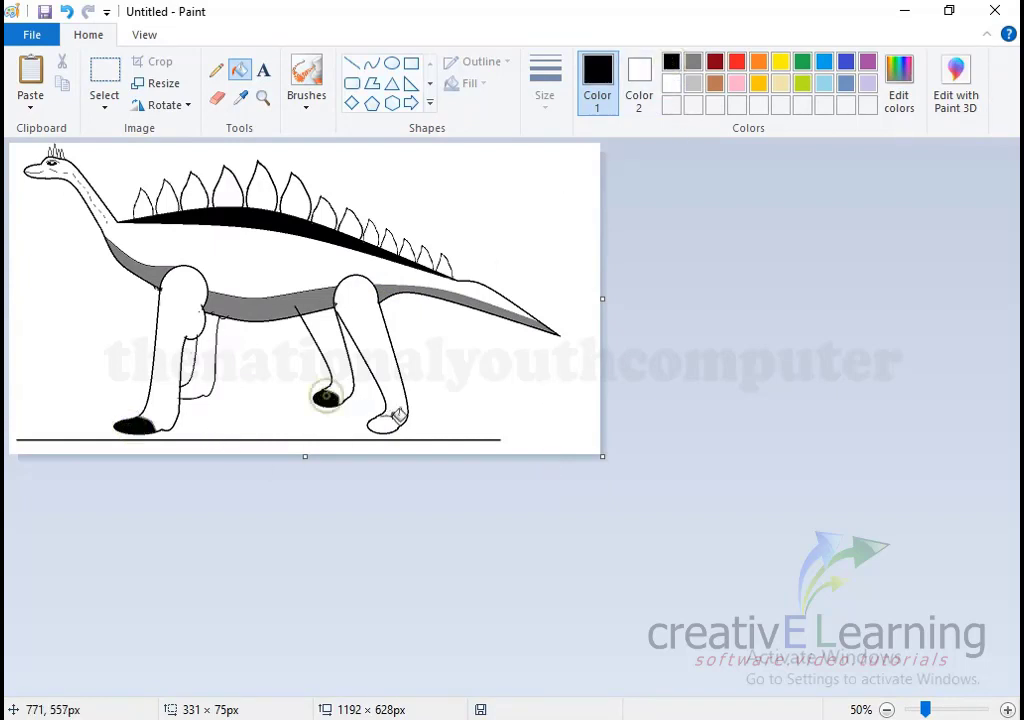
click(383, 423)
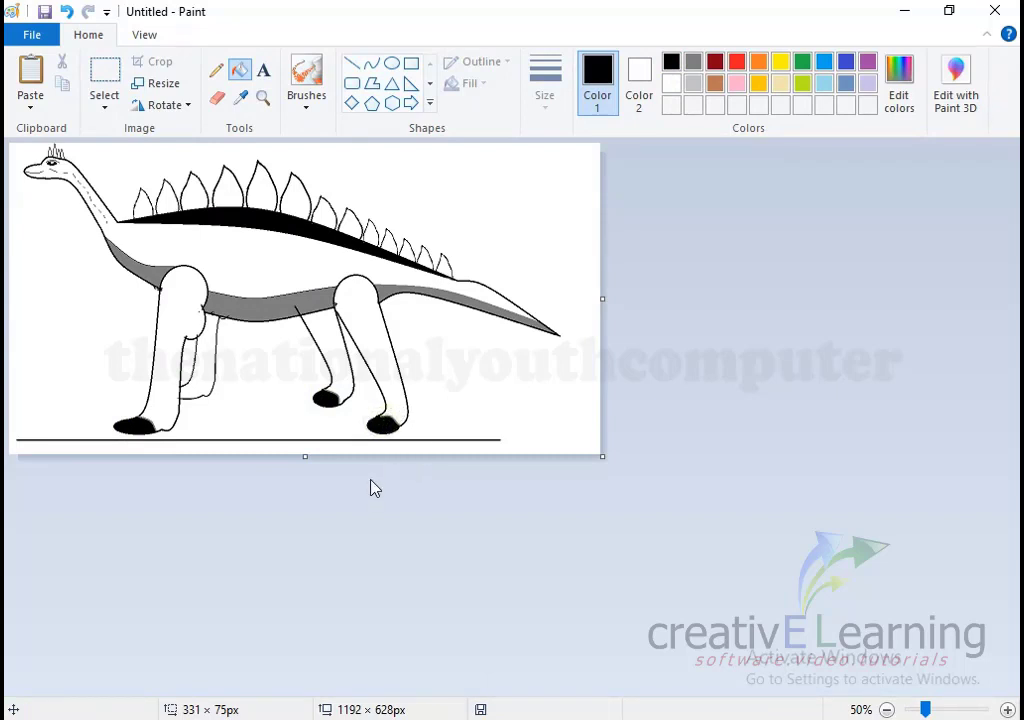
Step: Fill all four legs grey, leaving black as the current colour
click(693, 63)
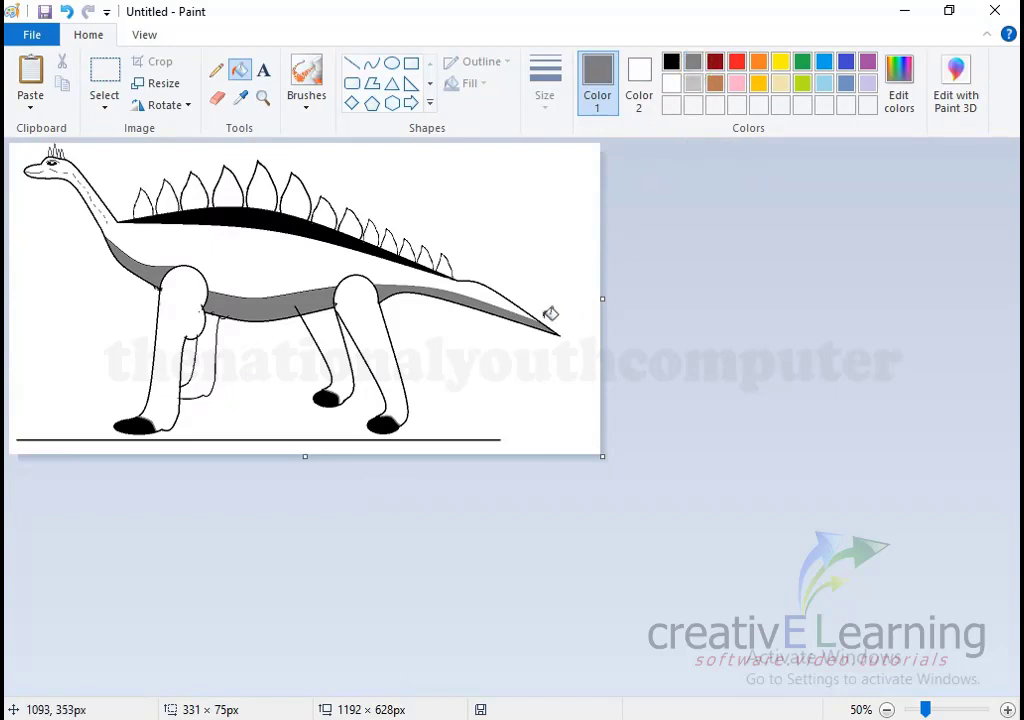
click(356, 322)
click(333, 345)
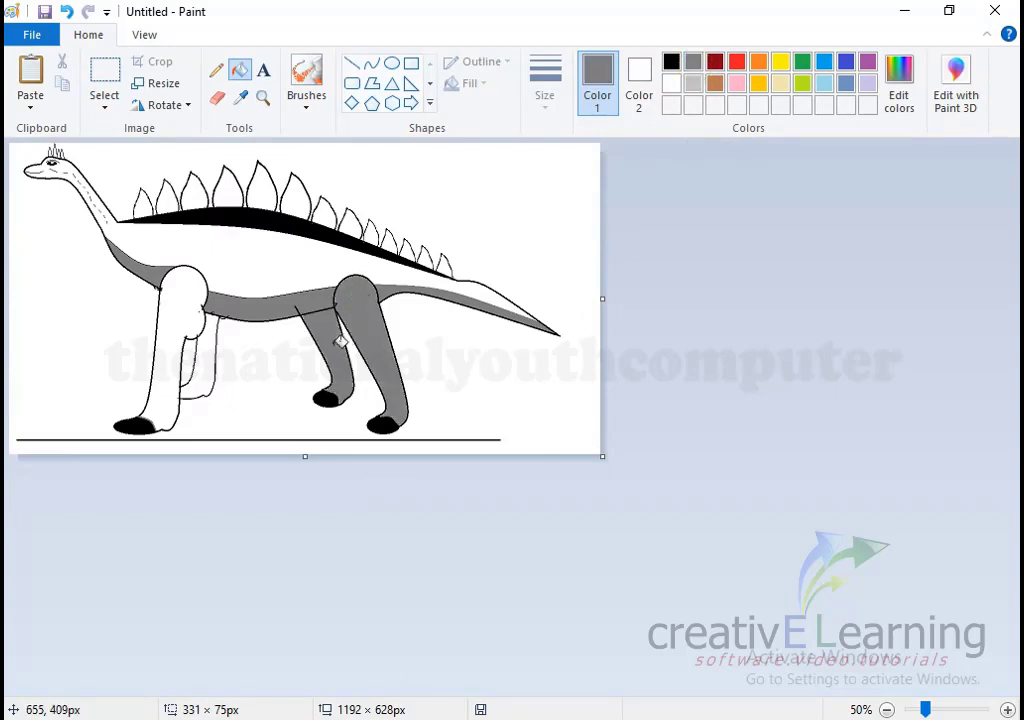
click(213, 343)
click(185, 323)
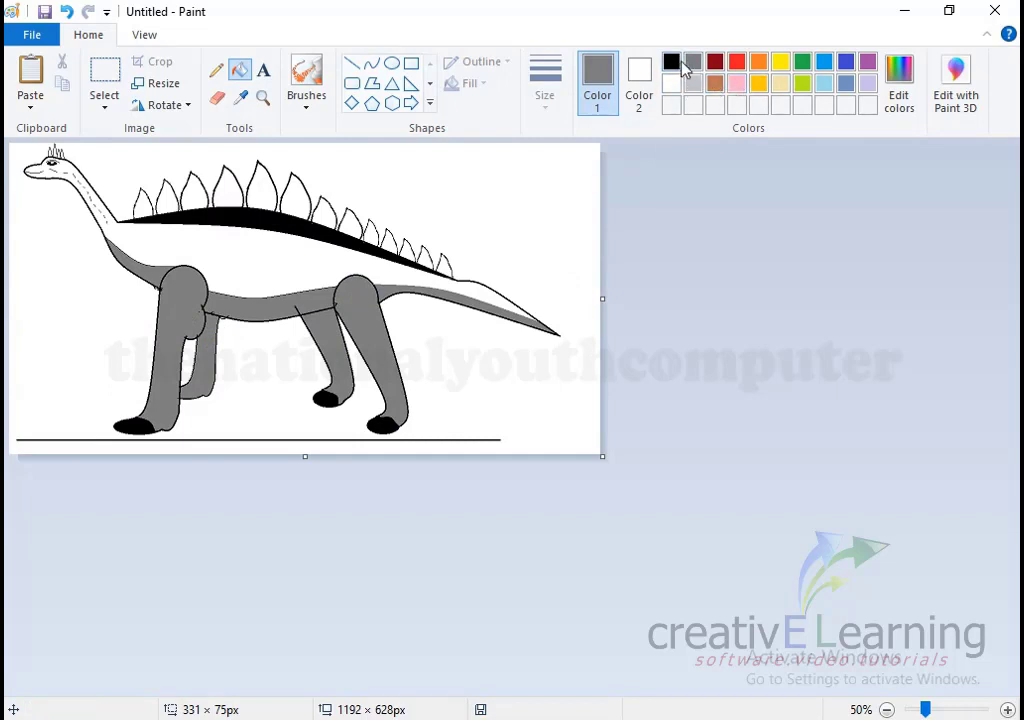
click(671, 62)
Step: Add a custom grey at luminance 115 (RGB 122) to the palette, undoing a trial body fill
click(905, 104)
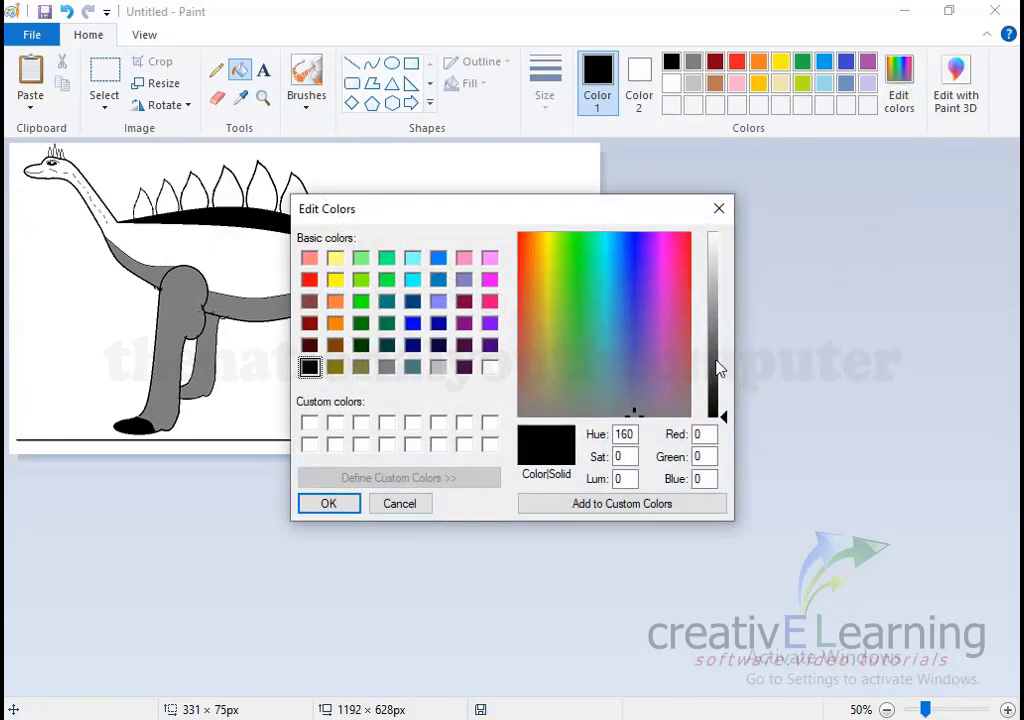
click(438, 368)
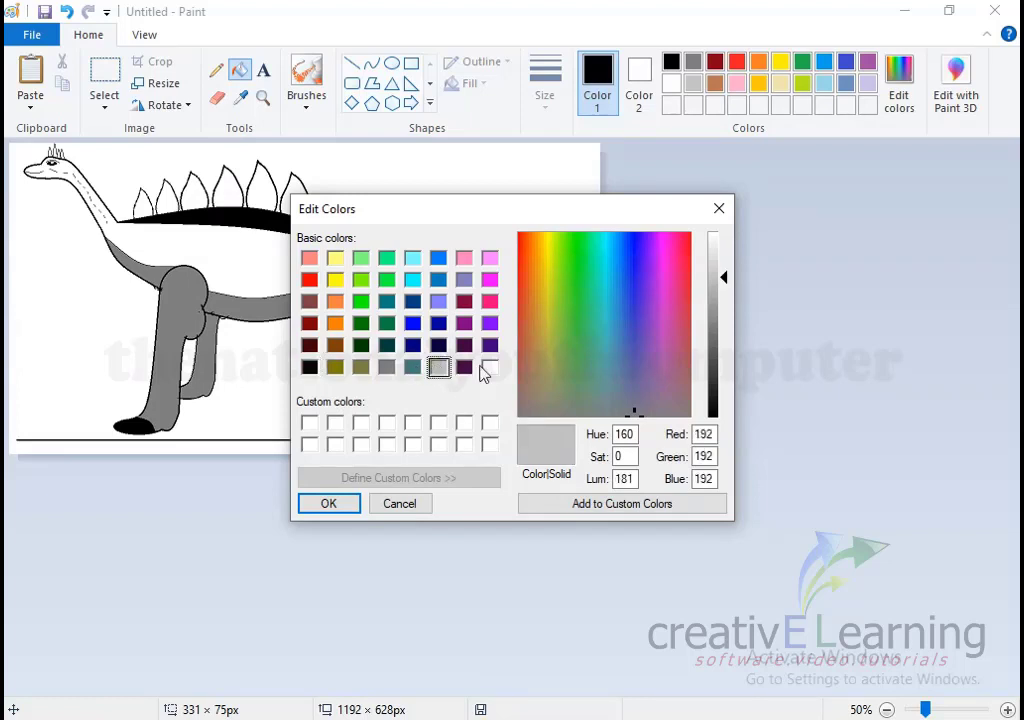
click(718, 328)
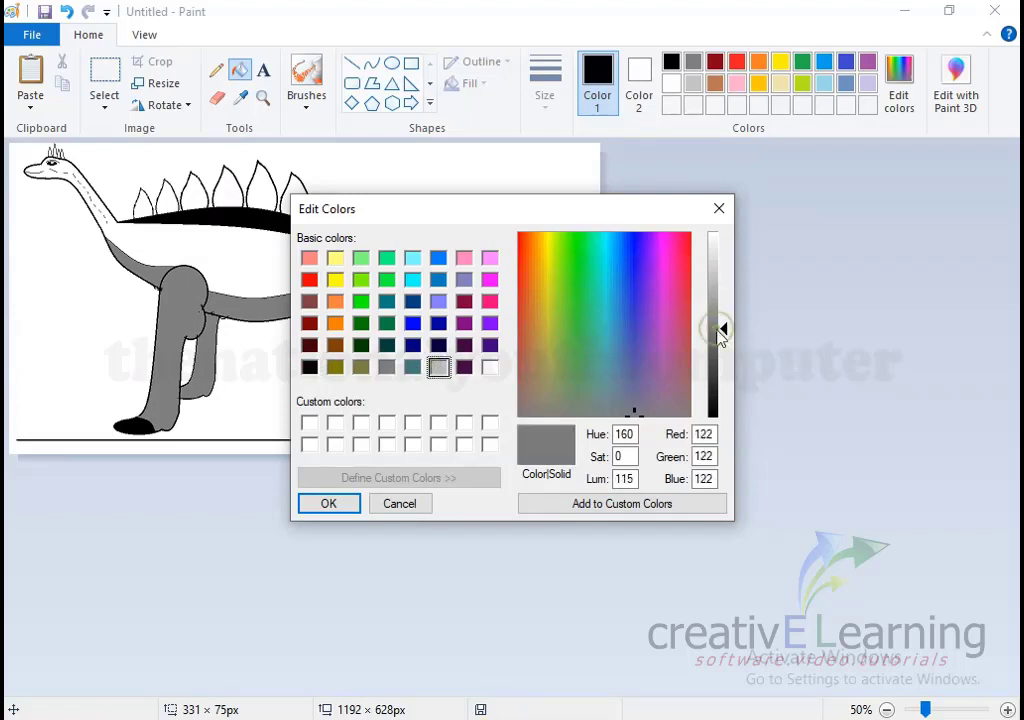
click(590, 500)
click(327, 504)
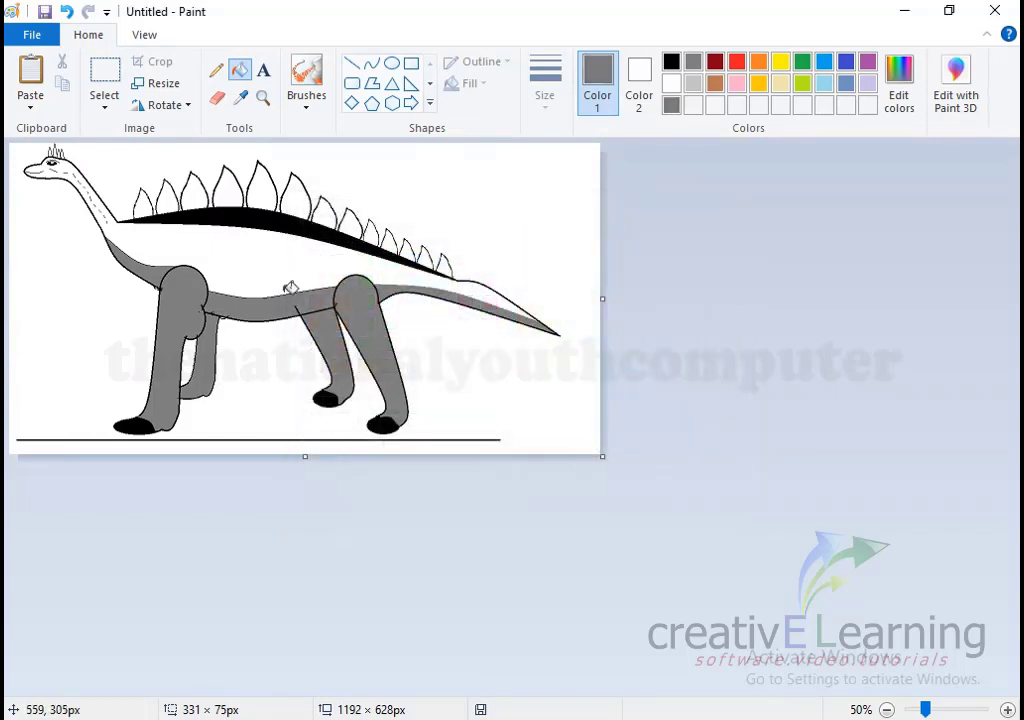
click(285, 272)
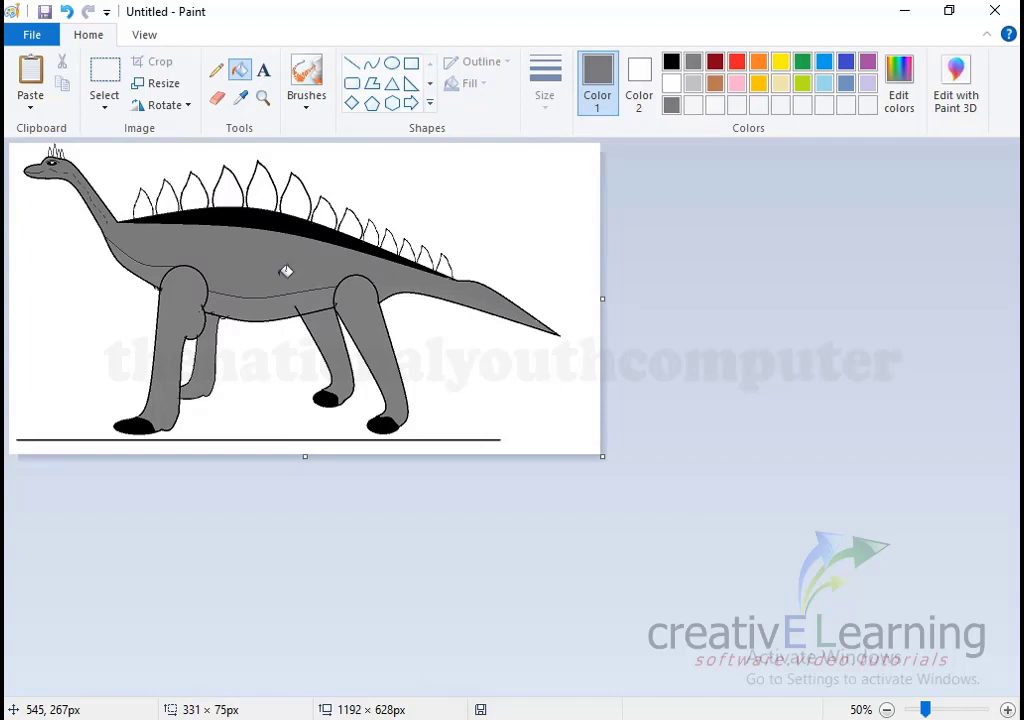
key(ctrl+z)
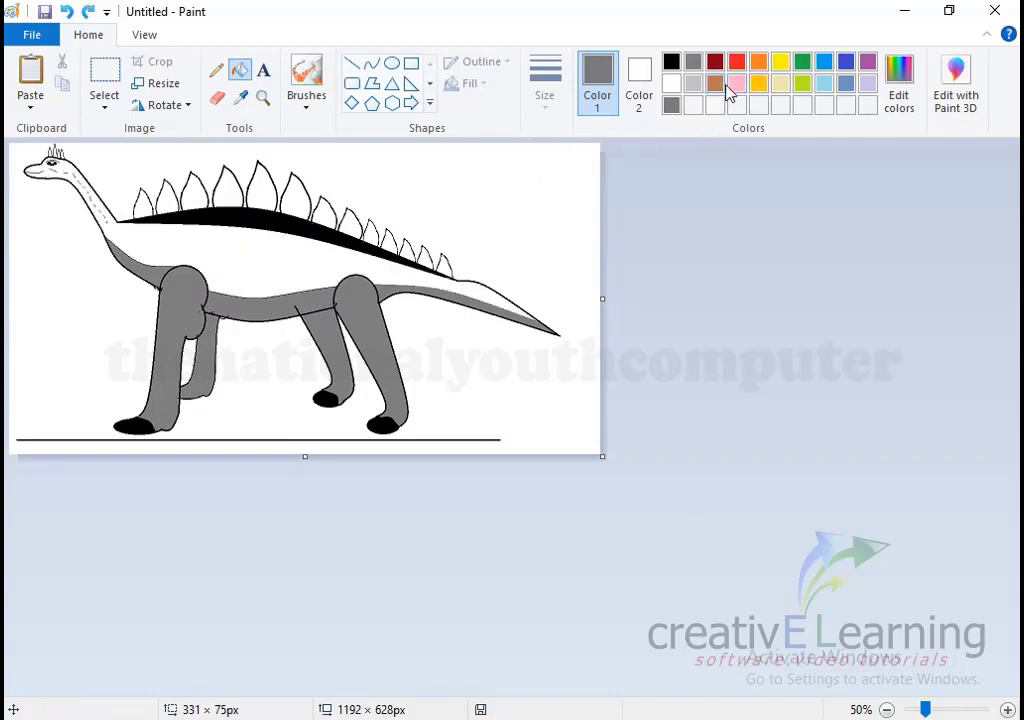
Step: Fill the neck and upper body brown and the front back plates dark red
click(716, 84)
click(263, 260)
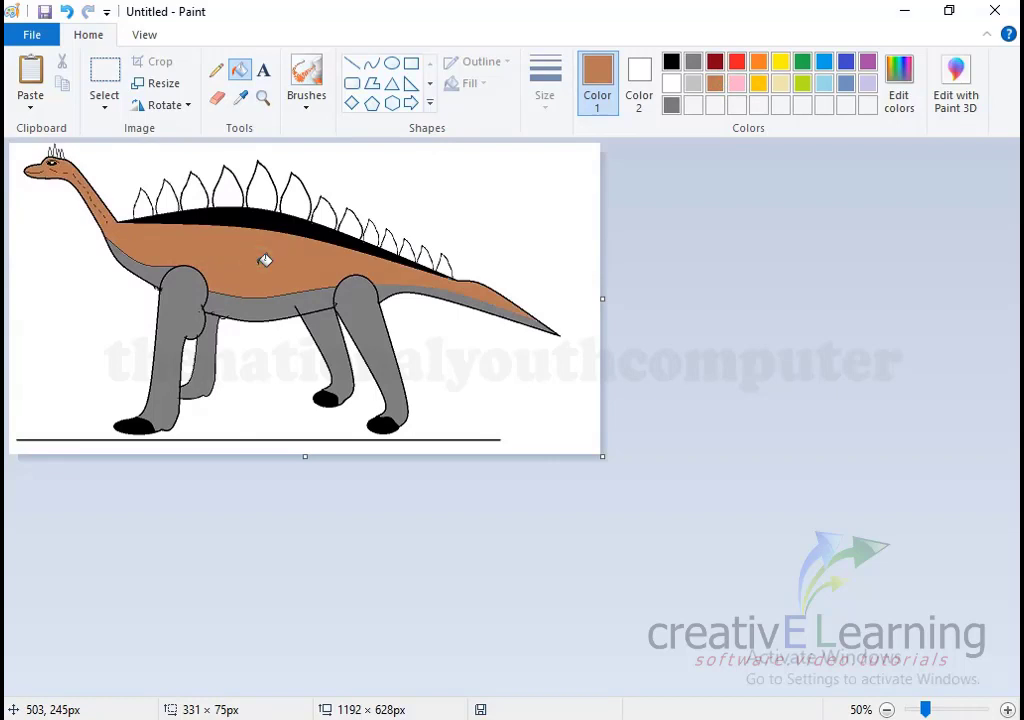
click(715, 62)
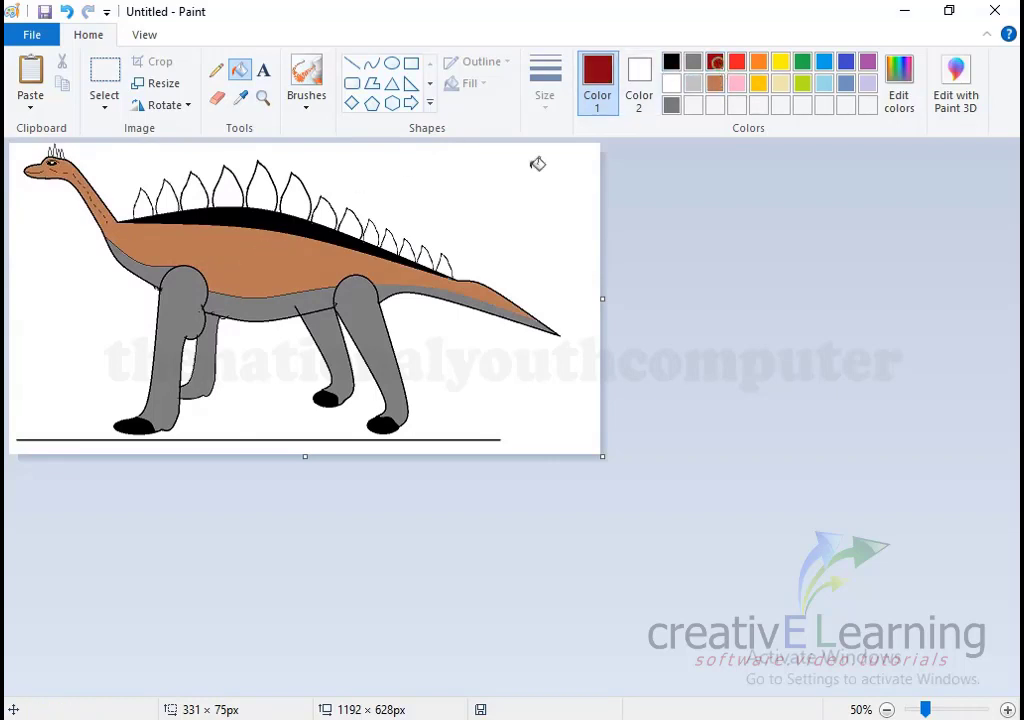
click(196, 192)
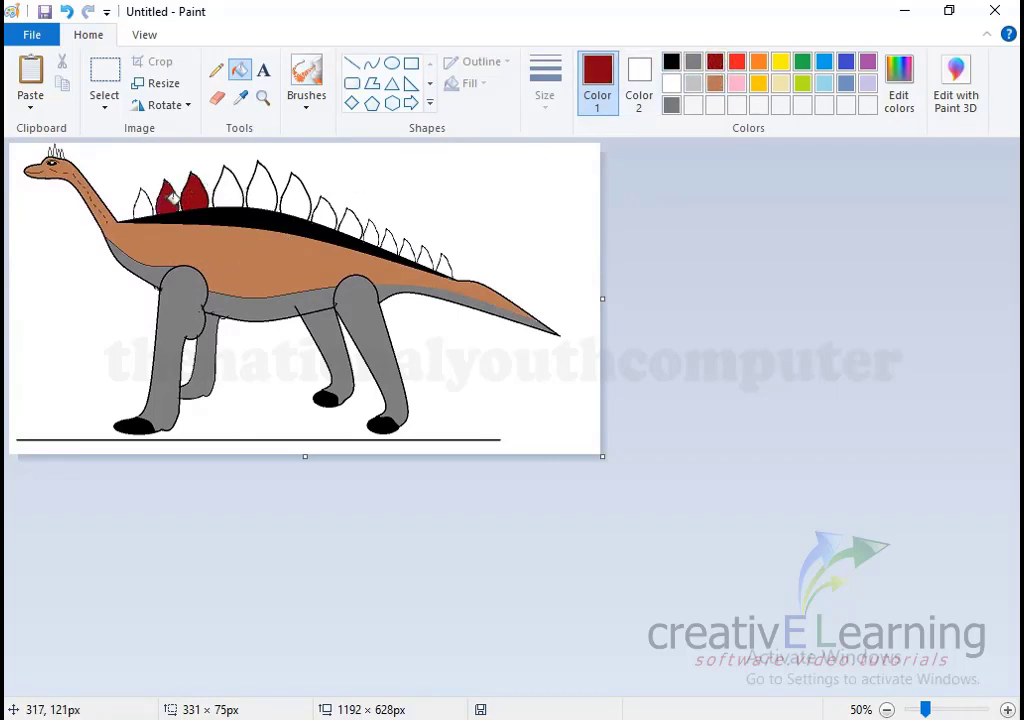
click(146, 202)
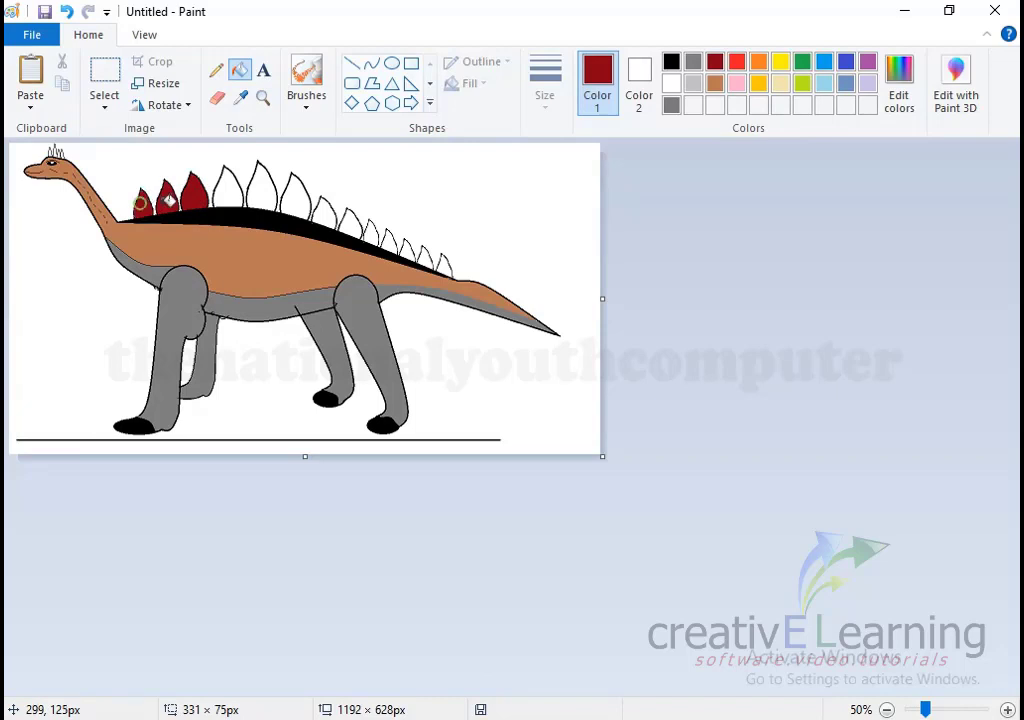
click(230, 192)
click(266, 192)
Step: Fill the remaining back plates dark red, from the tallest one to the tail end
click(291, 198)
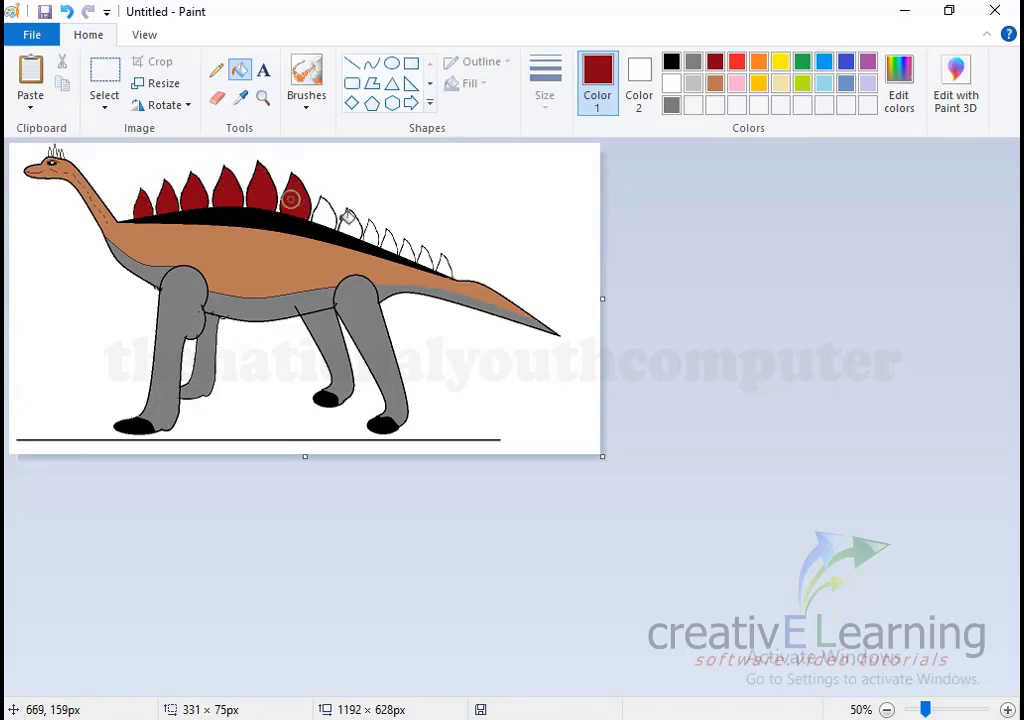
click(327, 215)
click(357, 223)
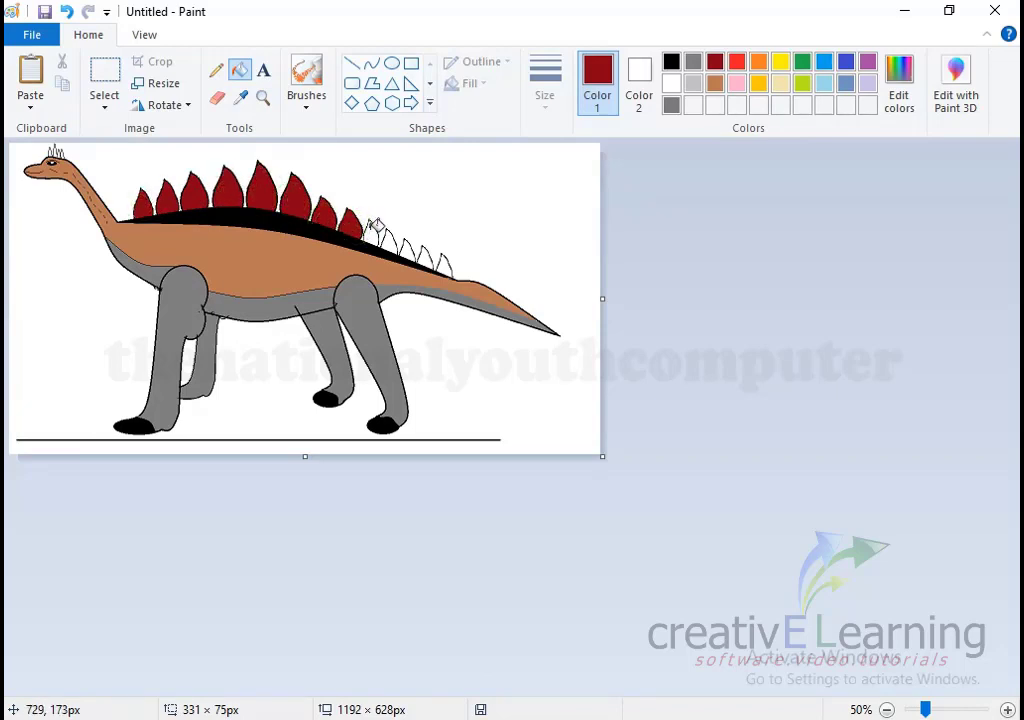
click(391, 245)
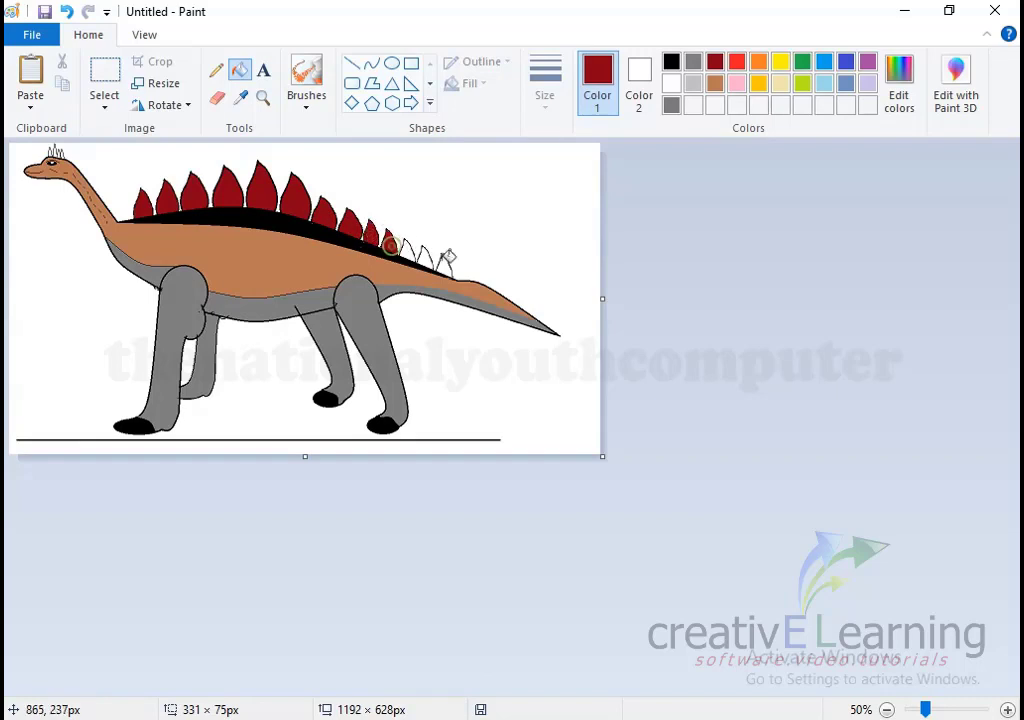
click(416, 250)
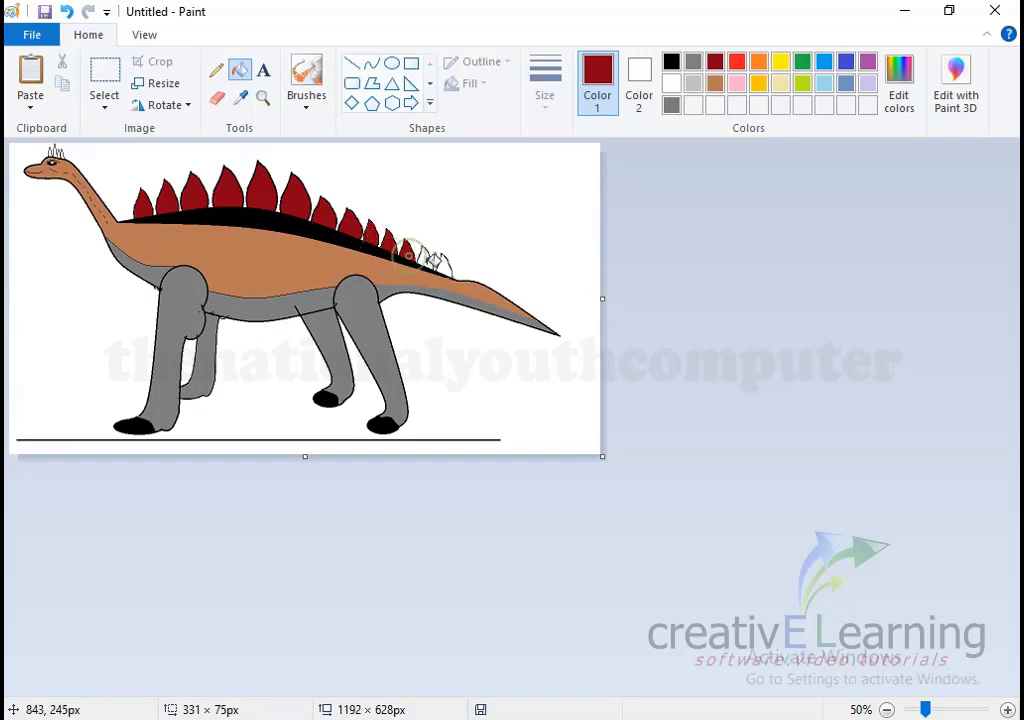
click(445, 262)
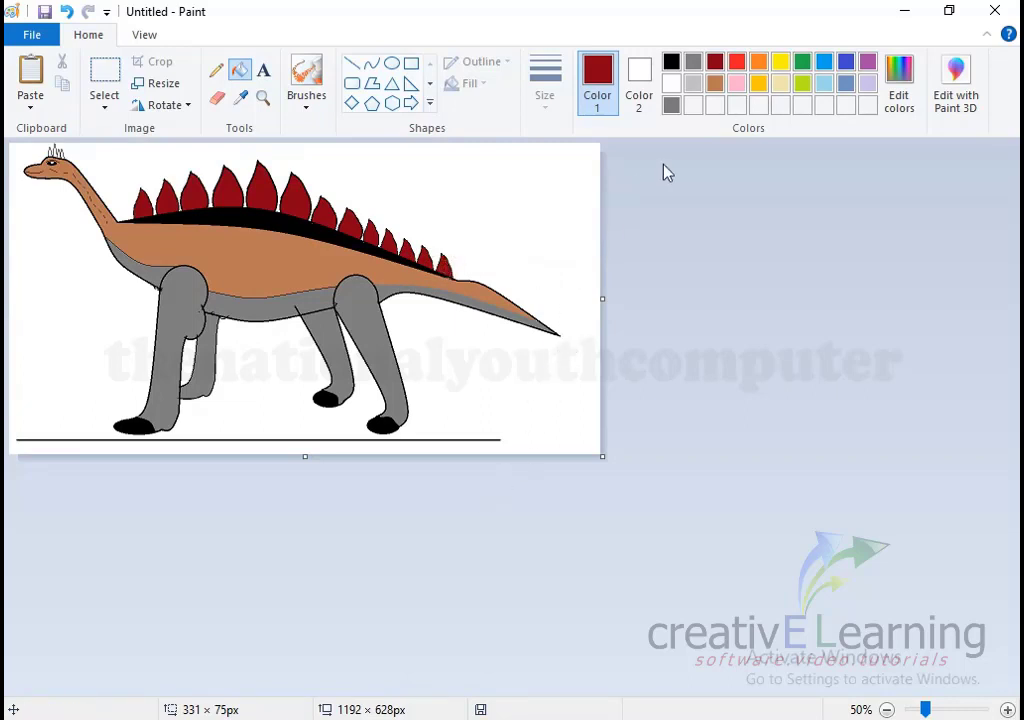
Step: Fill the white background green, undoing the stray fill inside the front leg
click(802, 62)
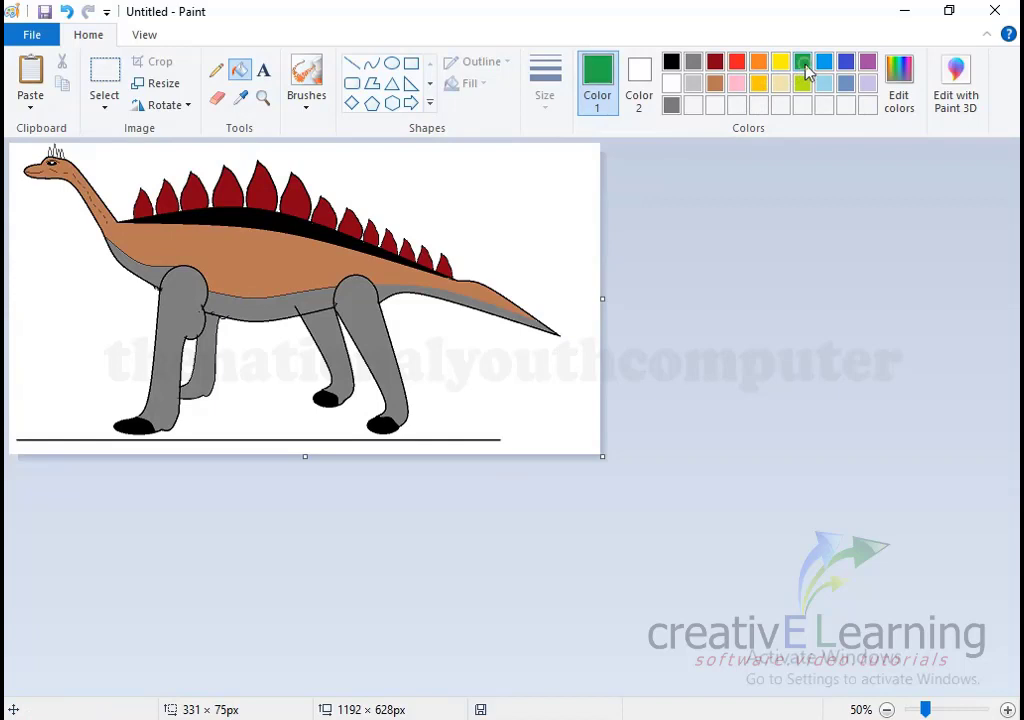
click(555, 199)
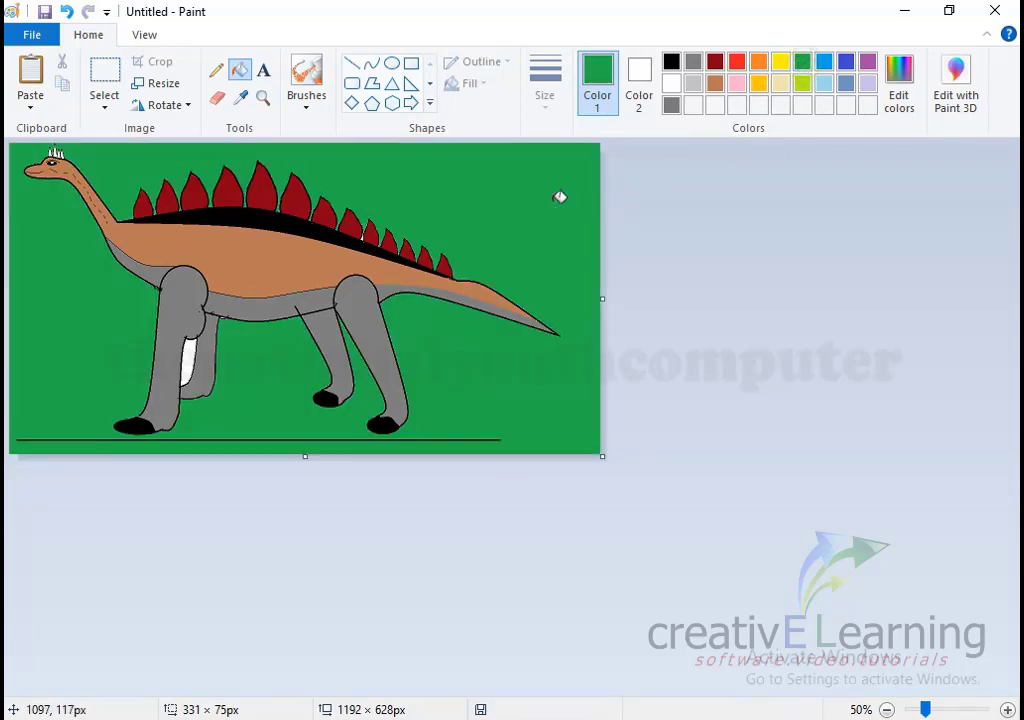
key(ctrl+z)
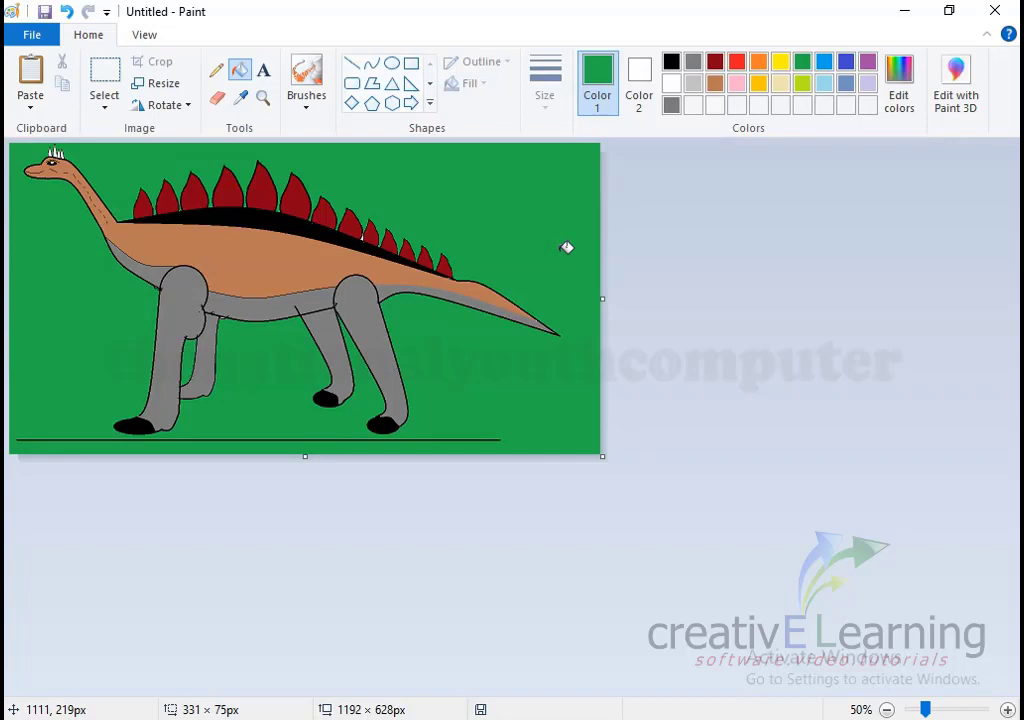
Step: Zoom in on the head crest and pick steel blue for filling
click(263, 97)
click(50, 155)
click(66, 174)
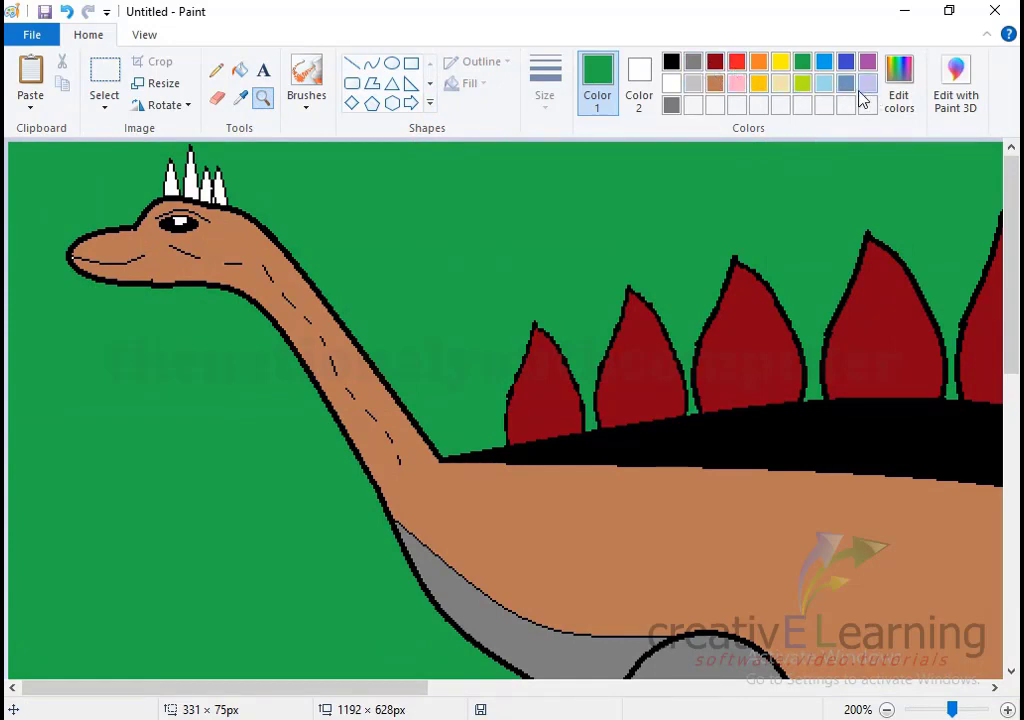
click(845, 85)
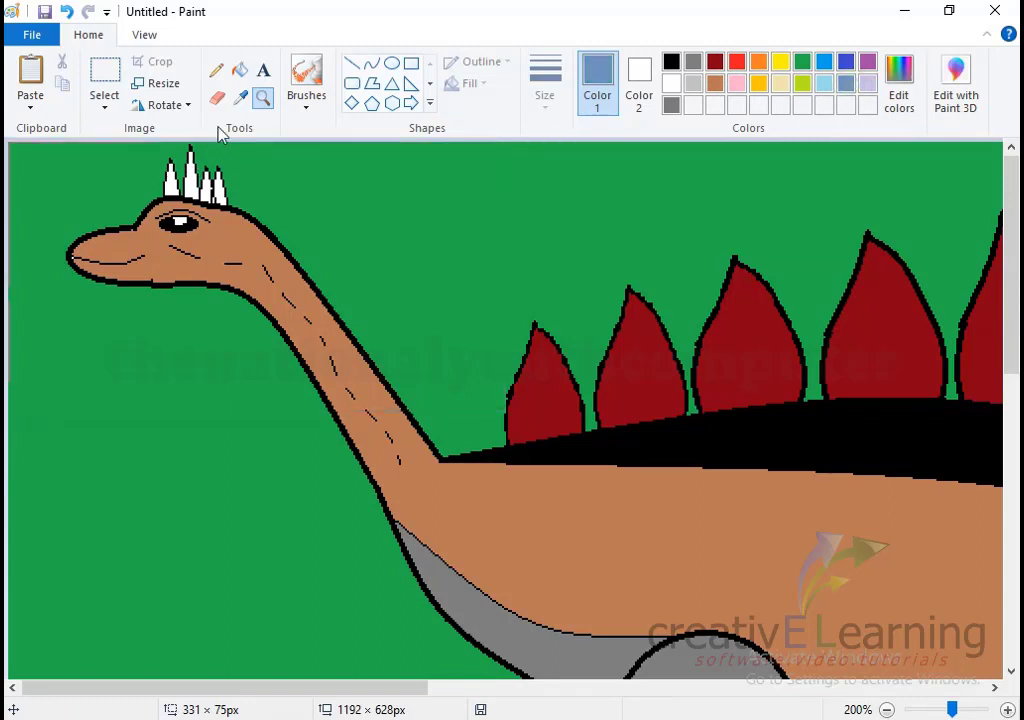
click(240, 70)
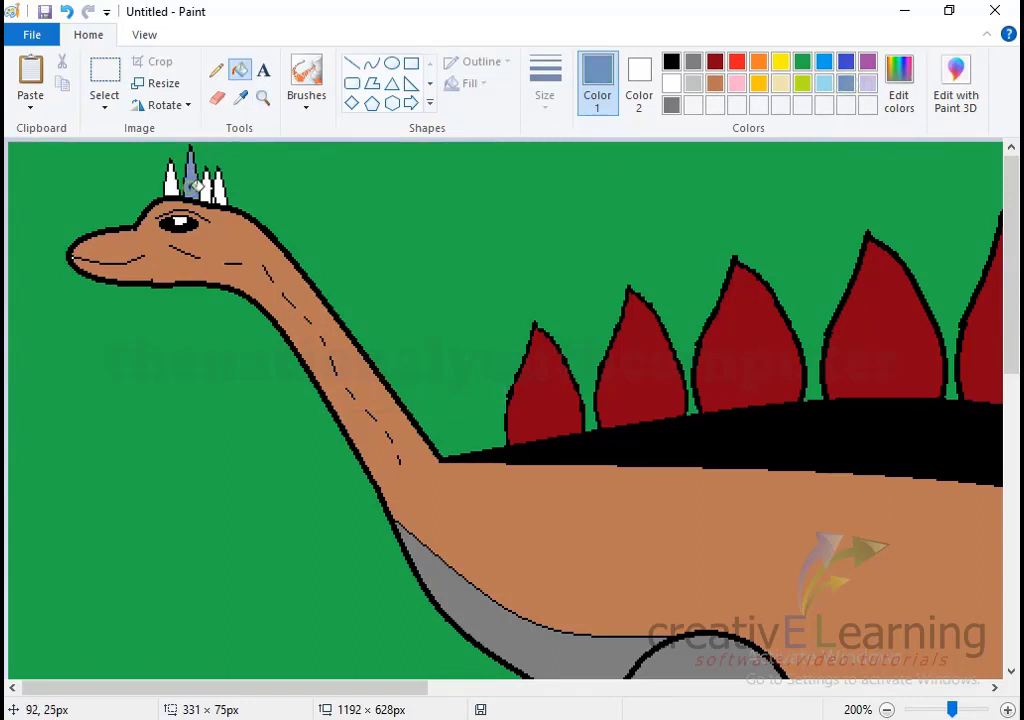
Step: Fill the four crest spikes steel blue and zoom back out to 50%
click(193, 186)
click(174, 189)
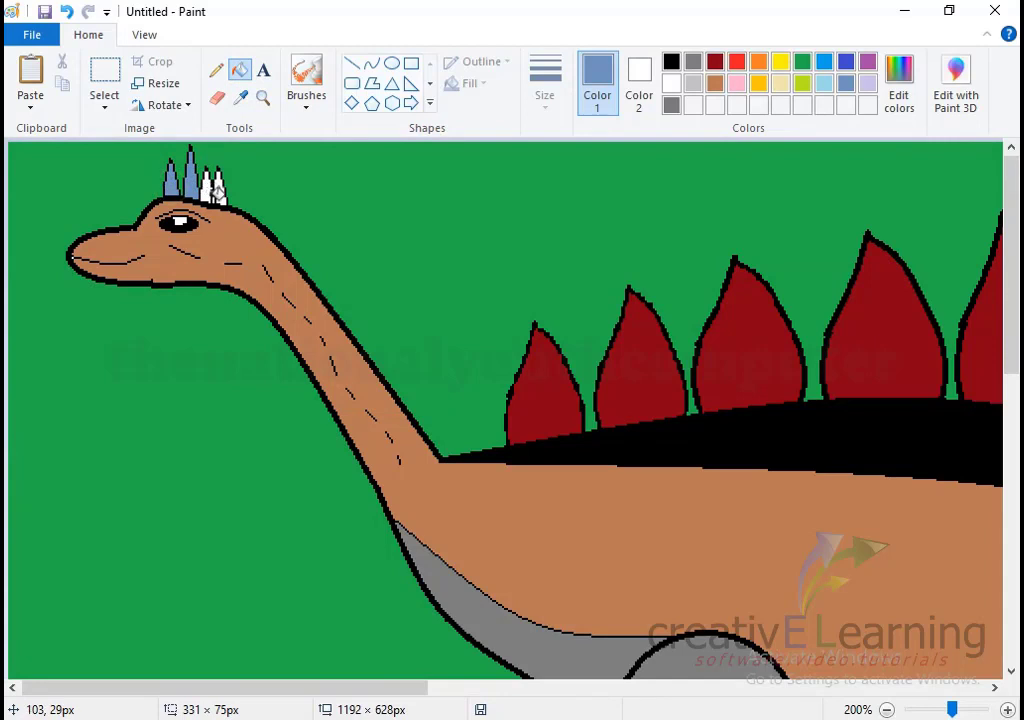
click(208, 192)
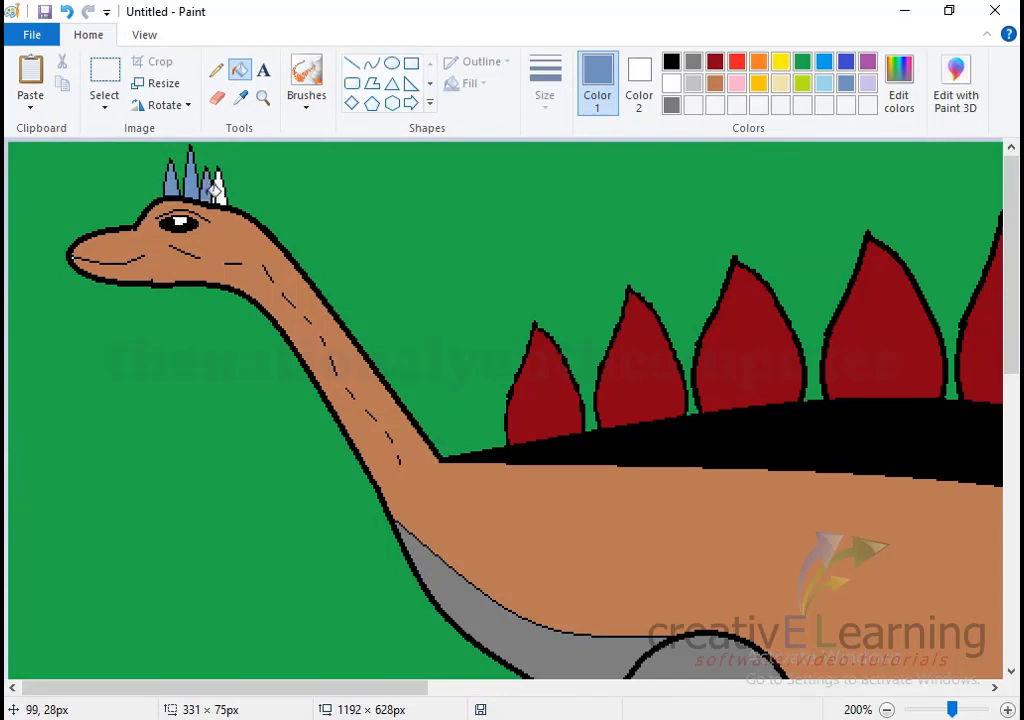
click(222, 193)
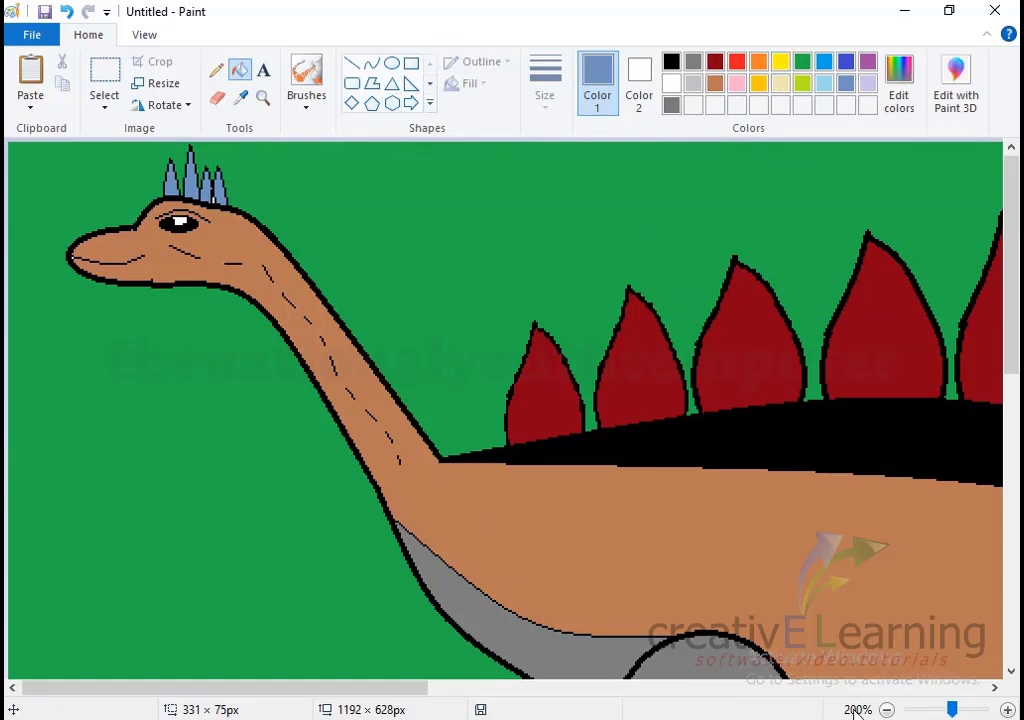
click(886, 710)
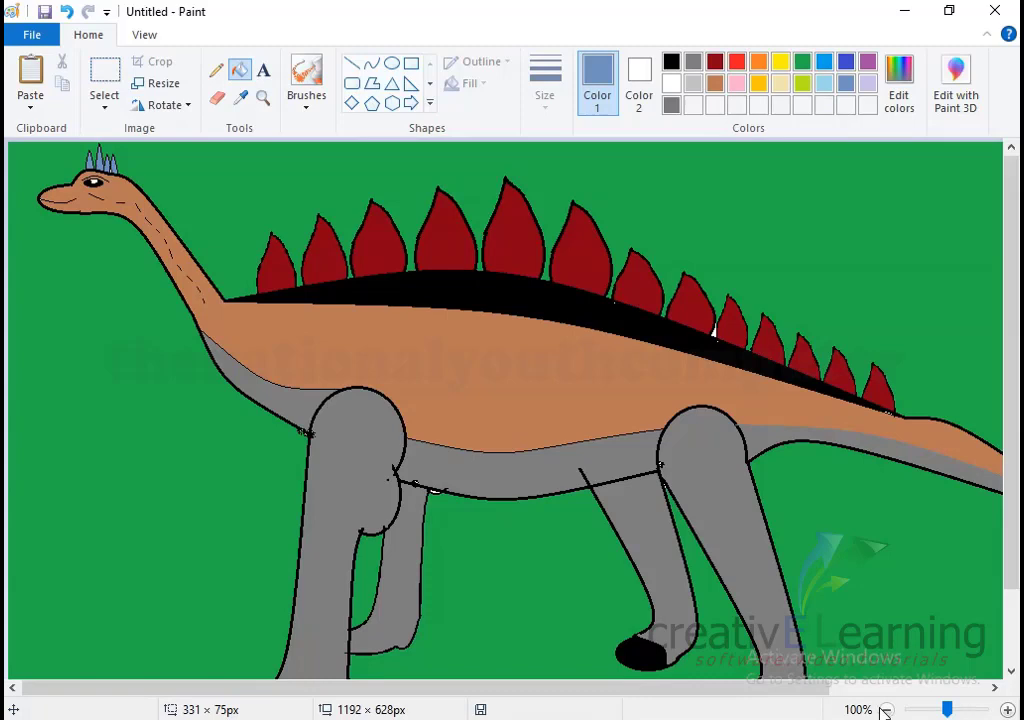
click(885, 710)
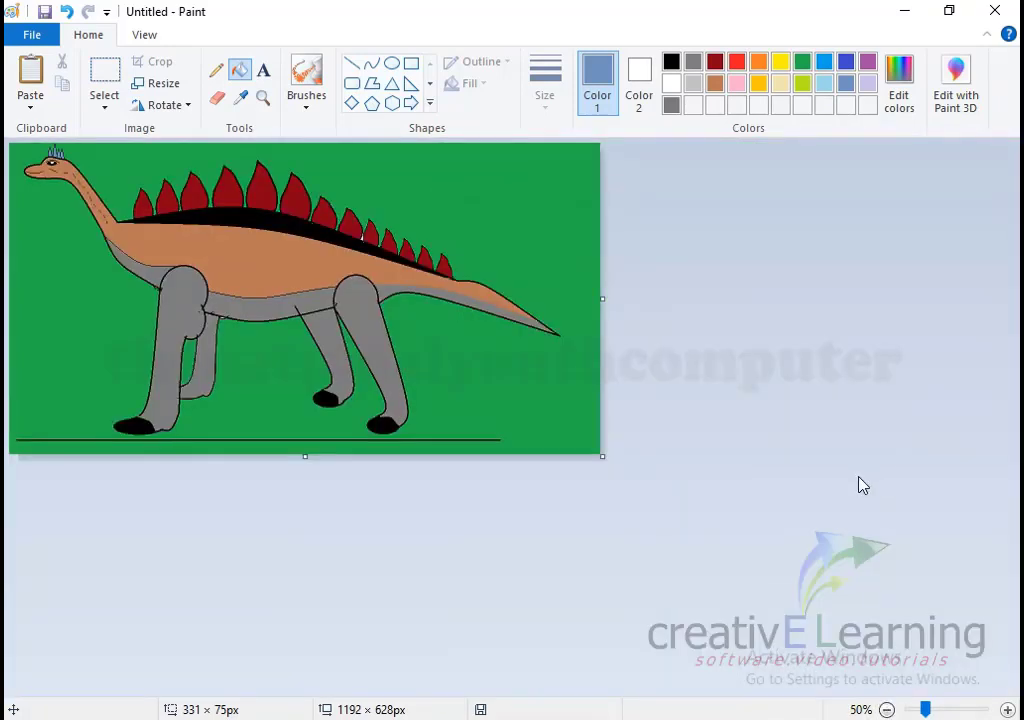